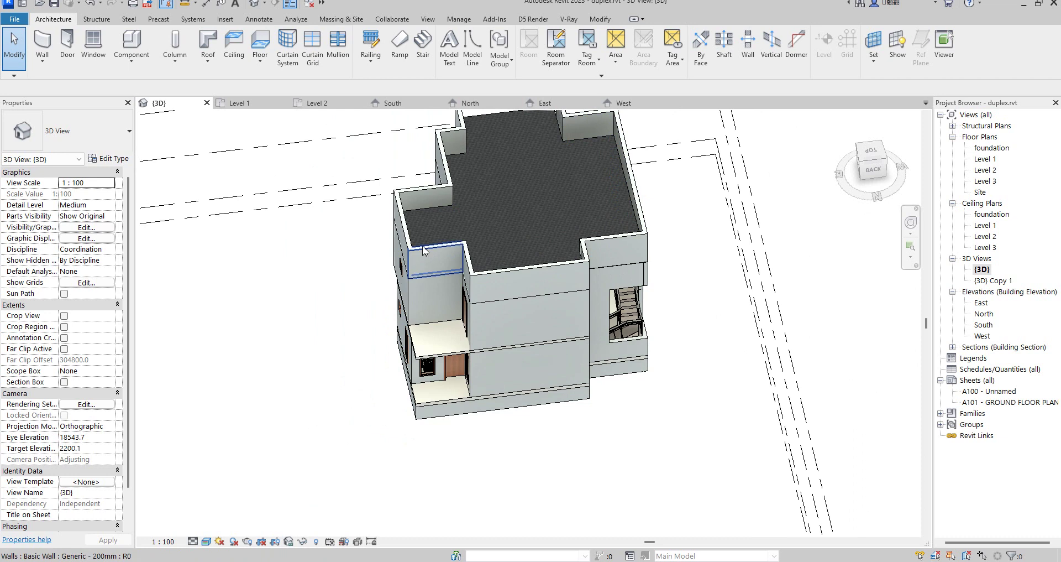
Step: Examine the duplex's back facade and stair opening in the 3D view, and check the staircase on the Level 1 floor plan
{"action": "scroll", "coordinate": [486, 177], "scroll_direction": "down", "scroll_amount": 3}
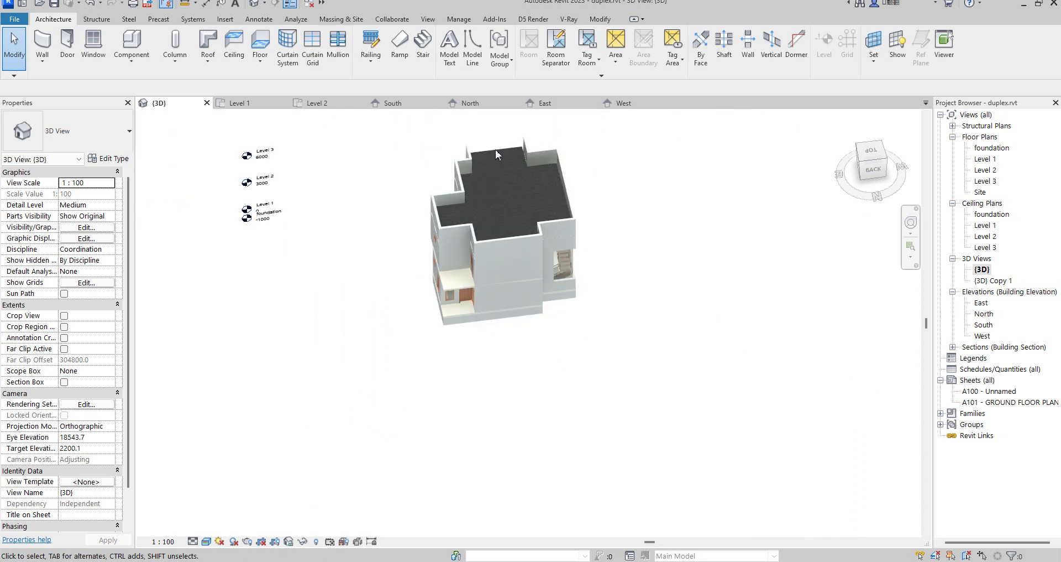
{"action": "scroll", "coordinate": [495, 149], "scroll_direction": "up", "scroll_amount": 2}
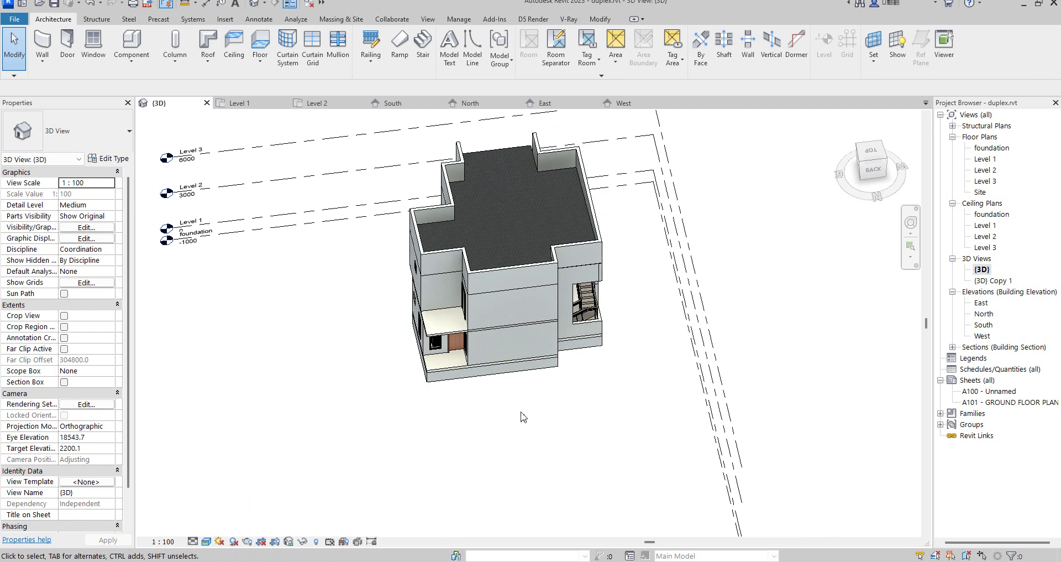
{"action": "left_click", "coordinate": [884, 162]}
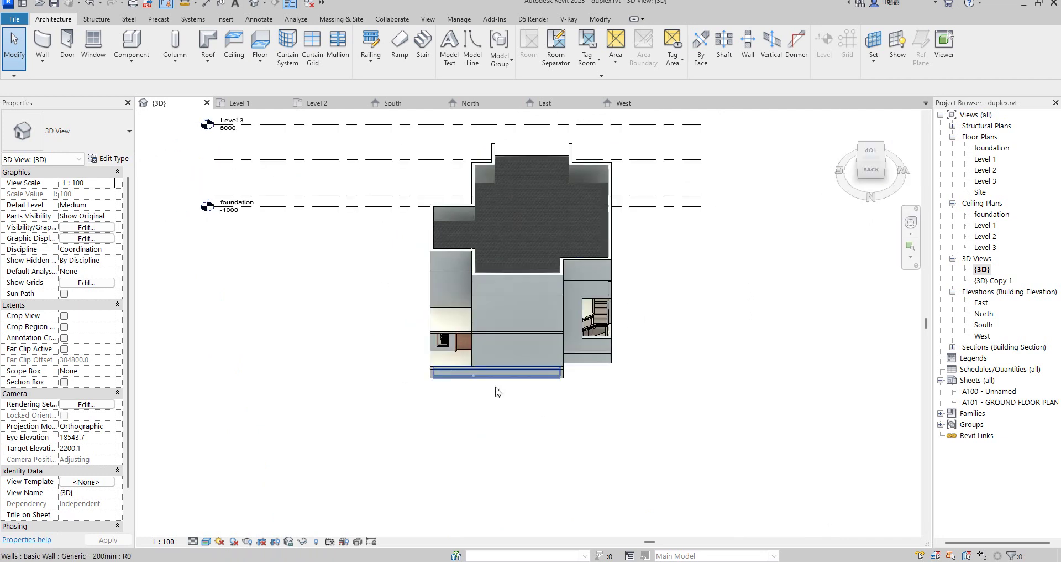
{"action": "scroll", "coordinate": [637, 342], "scroll_direction": "up", "scroll_amount": 3}
{"action": "scroll", "coordinate": [603, 326], "scroll_direction": "up", "scroll_amount": 2}
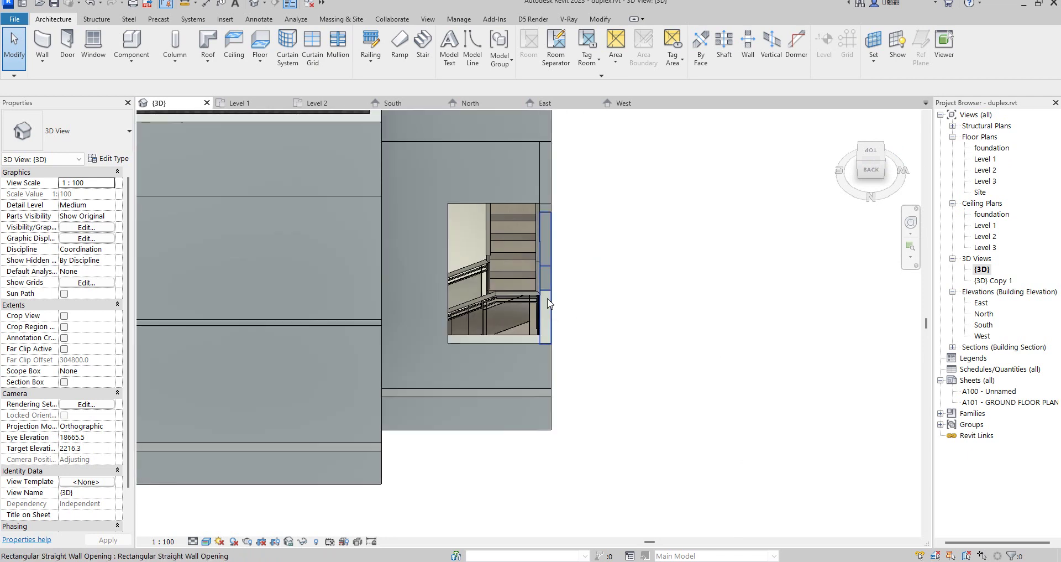
{"action": "left_click", "coordinate": [510, 294]}
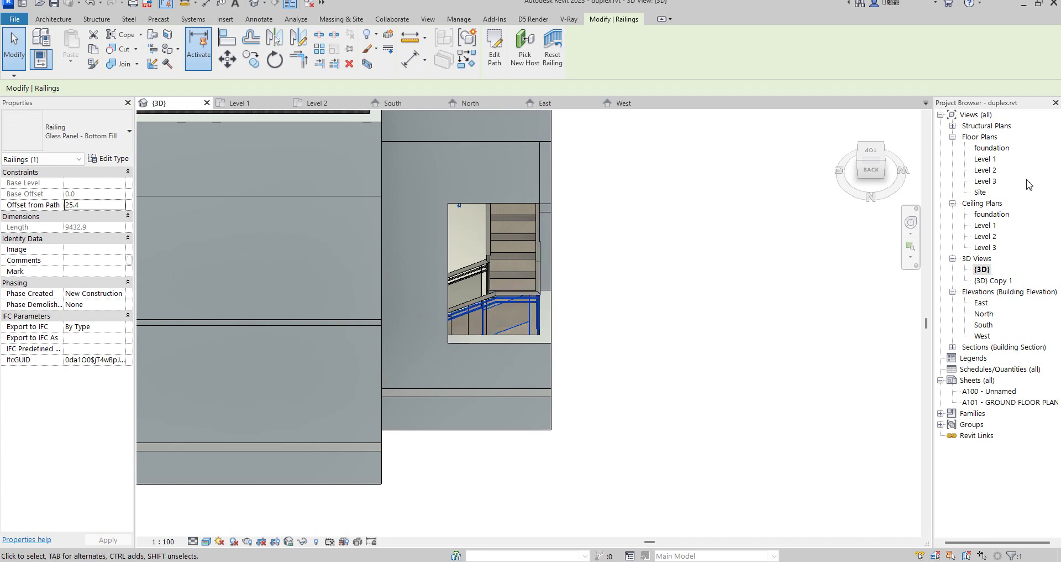
{"action": "double_click", "coordinate": [985, 159]}
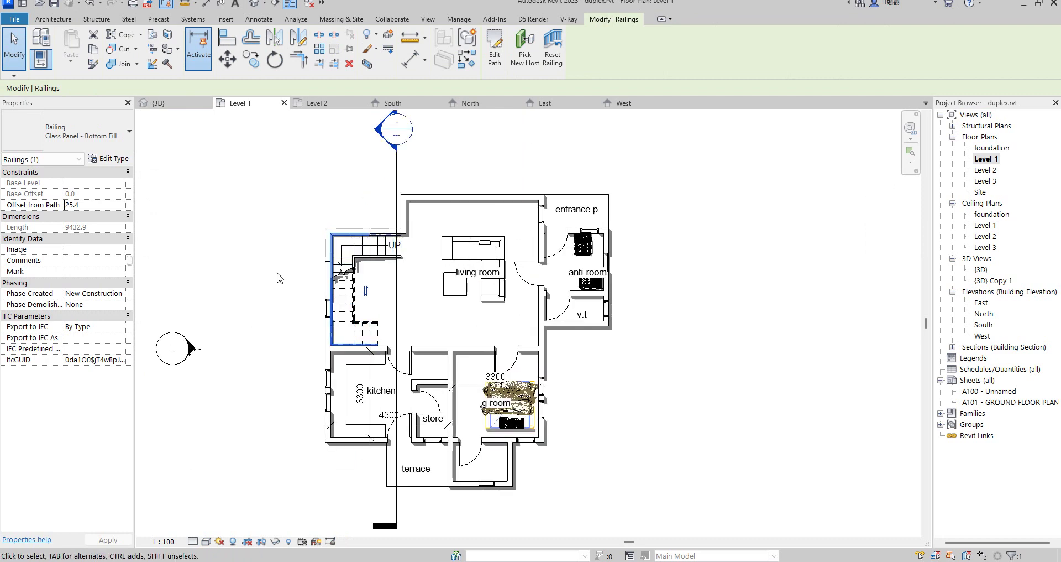
{"action": "scroll", "coordinate": [279, 278], "scroll_direction": "up", "scroll_amount": 1}
{"action": "key", "text": "Escape"}
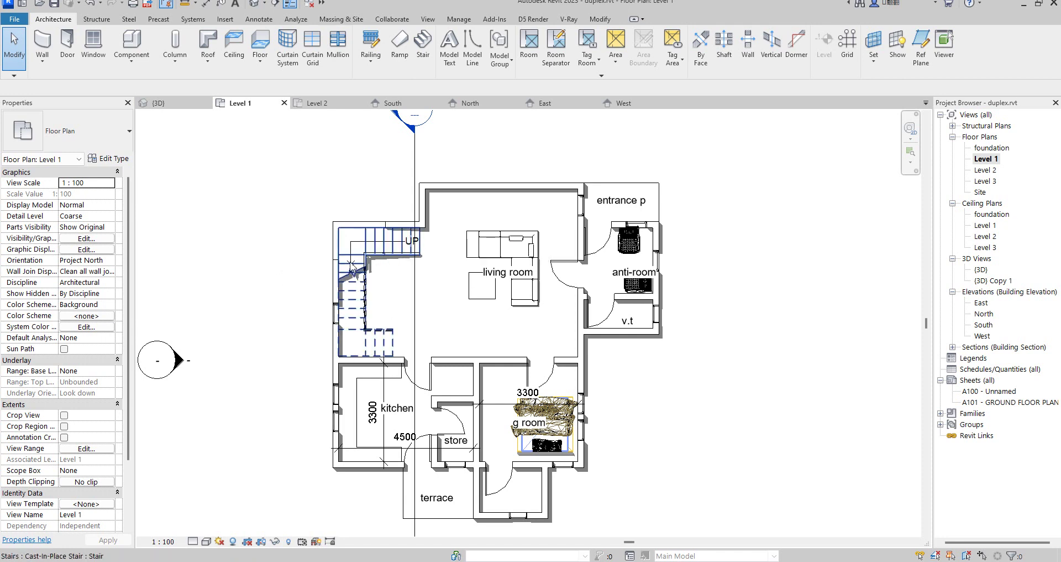
{"action": "scroll", "coordinate": [349, 263], "scroll_direction": "up", "scroll_amount": 1}
{"action": "double_click", "coordinate": [981, 270]}
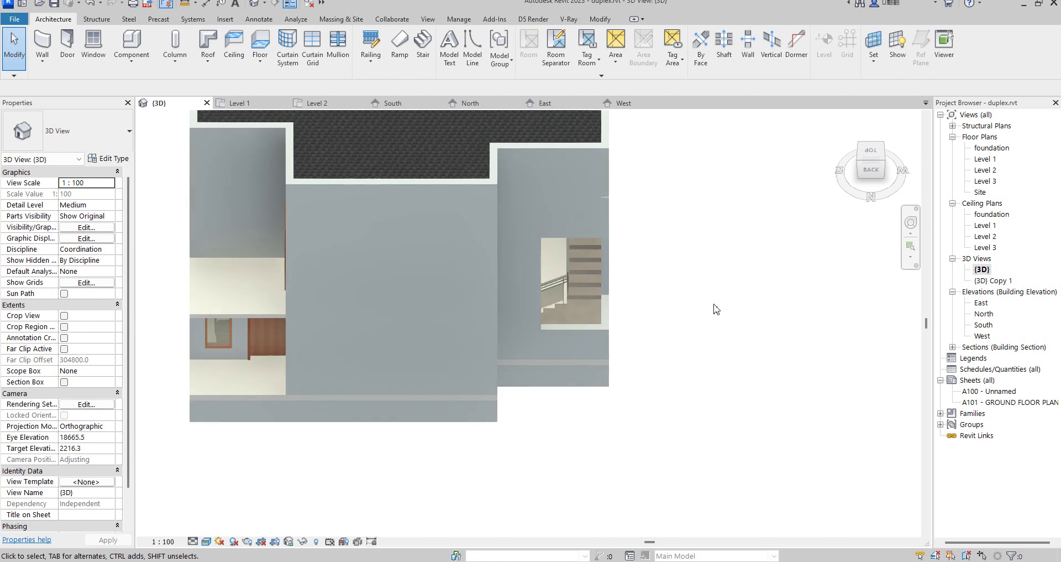
{"action": "scroll", "coordinate": [572, 317], "scroll_direction": "down", "scroll_amount": 2}
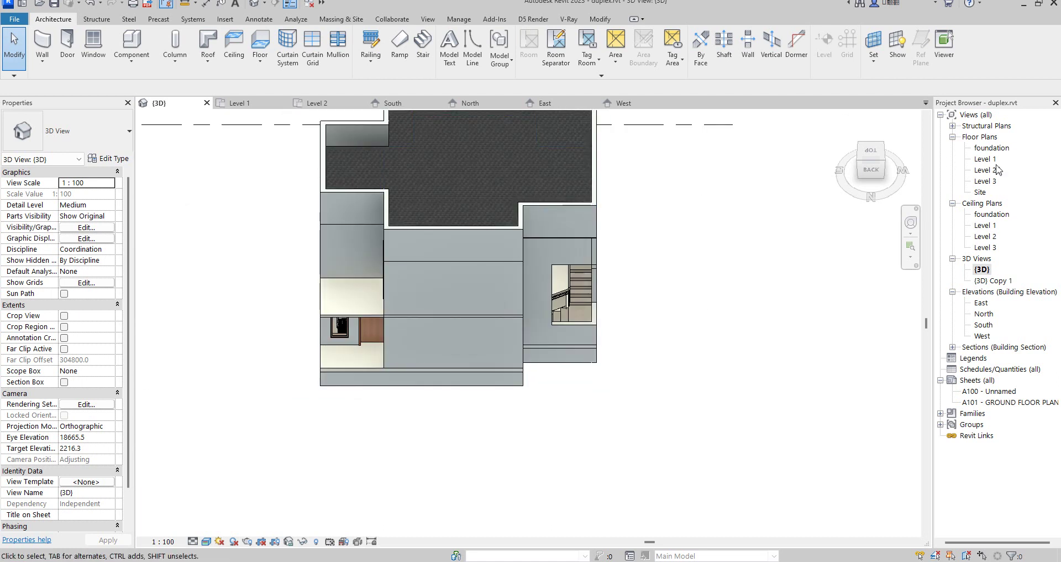
Step: Open the Level 2 floor plan and start editing the boundary of its floor slab
{"action": "double_click", "coordinate": [987, 171]}
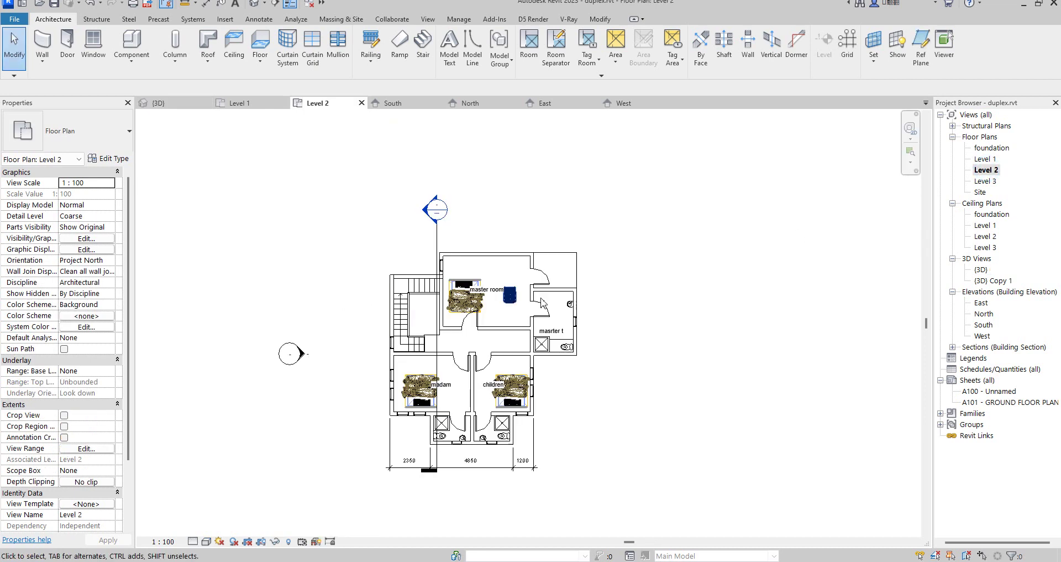
{"action": "left_click", "coordinate": [572, 269]}
{"action": "scroll", "coordinate": [574, 266], "scroll_direction": "up", "scroll_amount": 4}
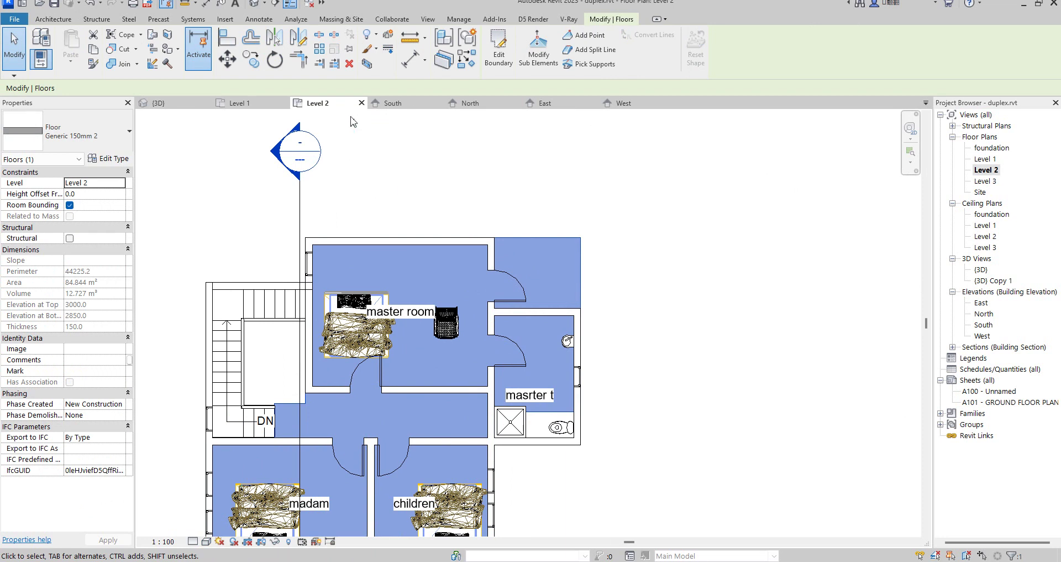
{"action": "left_click", "coordinate": [499, 50]}
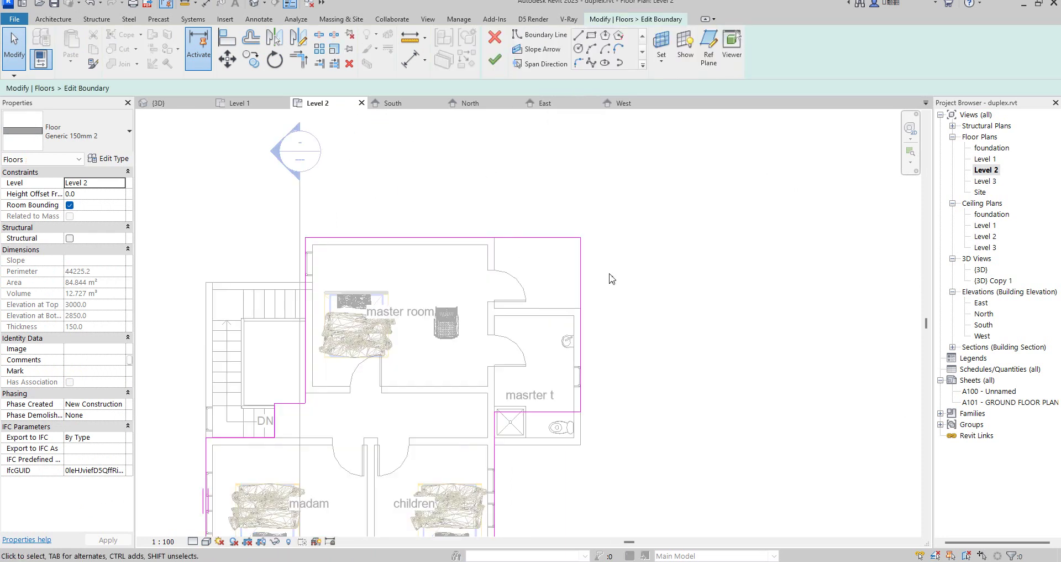
Step: Sketch floor boundary lines around the balcony beside the master room, projecting about 700 mm beyond its two outer edges
{"action": "left_click", "coordinate": [578, 36]}
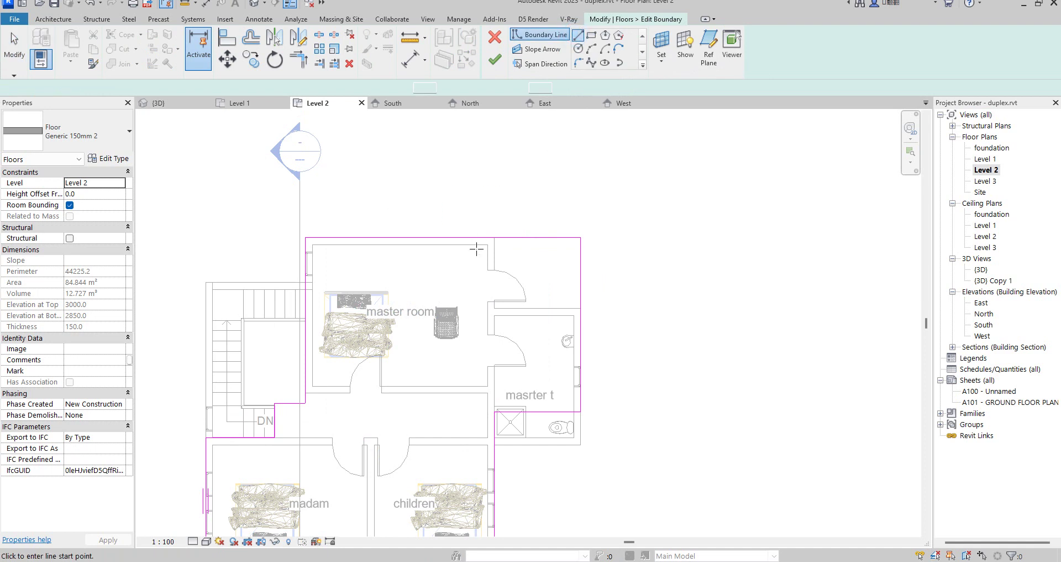
{"action": "scroll", "coordinate": [487, 237], "scroll_direction": "up", "scroll_amount": 2}
{"action": "left_click", "coordinate": [488, 237]}
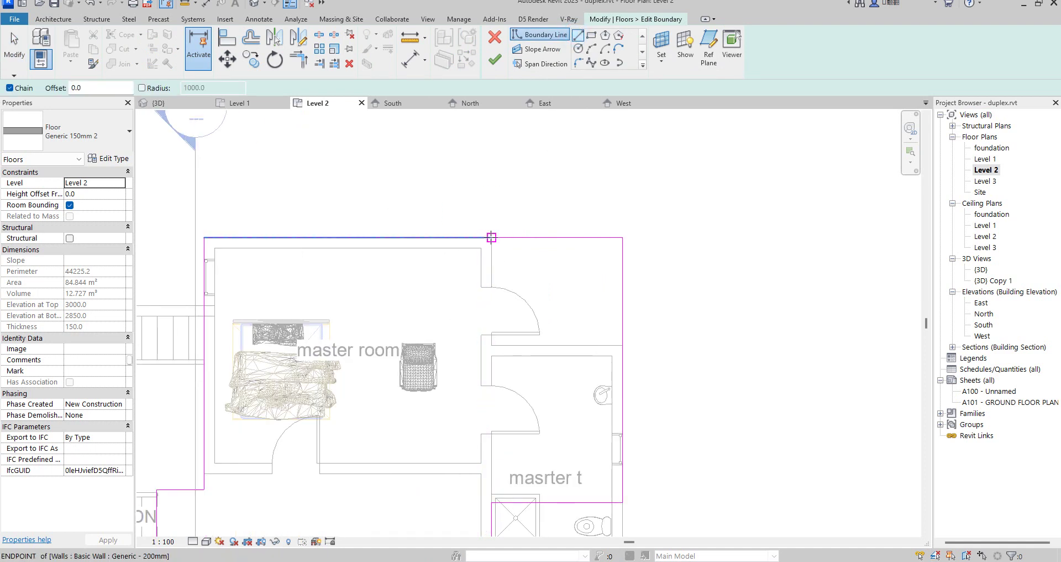
{"action": "left_click", "coordinate": [492, 200]}
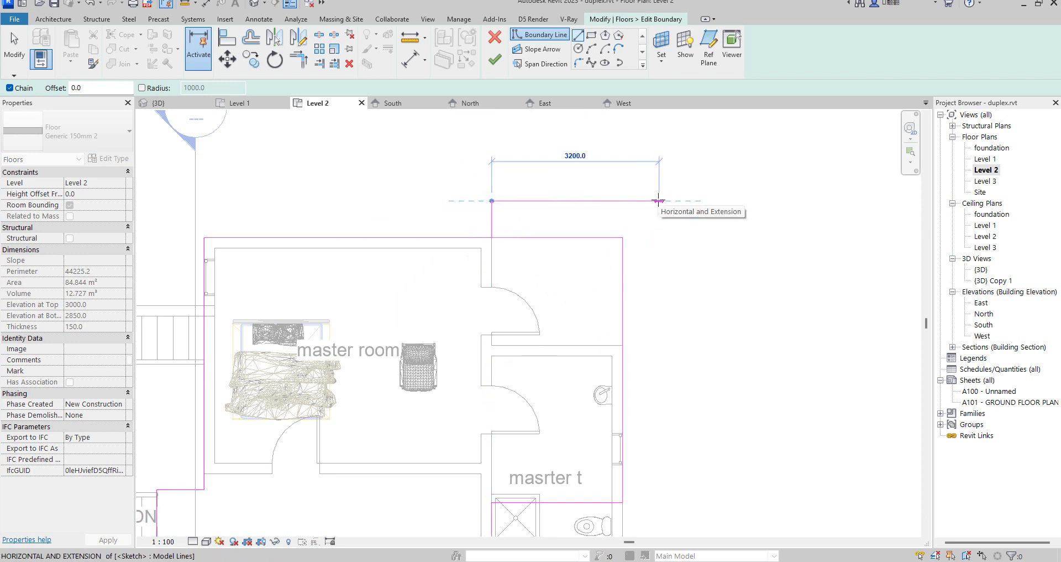
{"action": "key", "text": "Escape"}
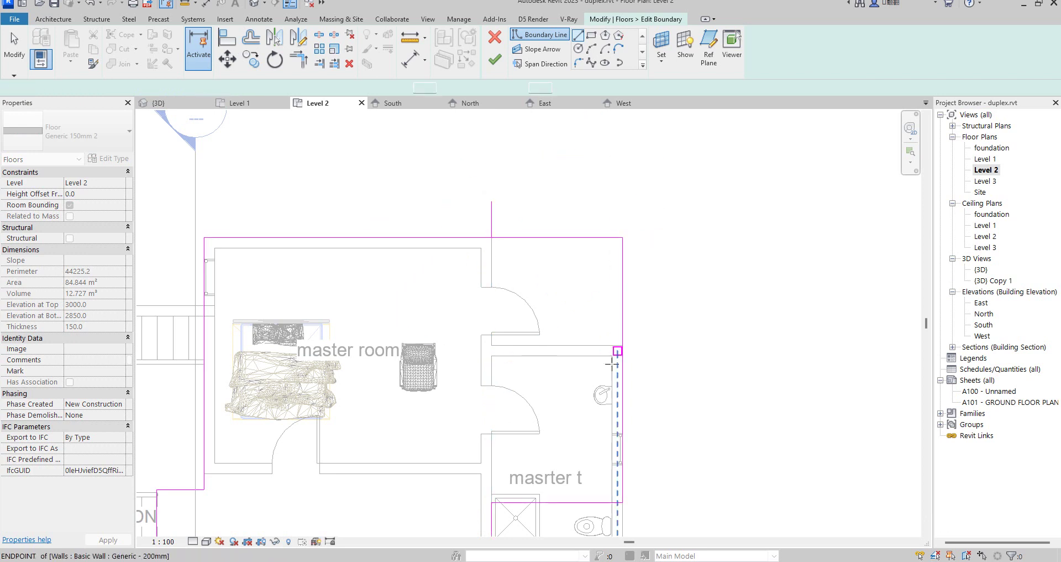
{"action": "left_click", "coordinate": [623, 345]}
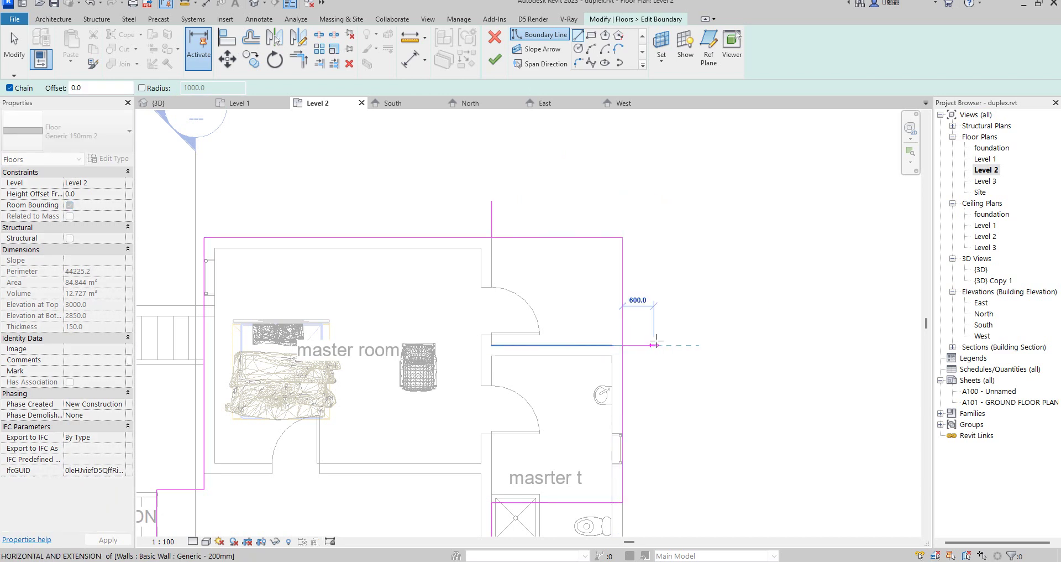
{"action": "left_click", "coordinate": [658, 345]}
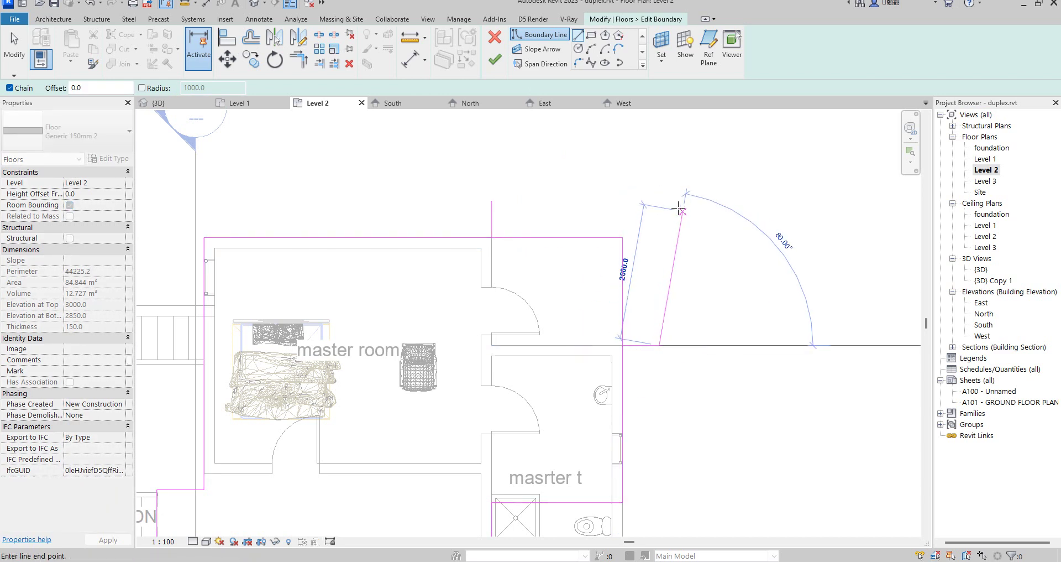
{"action": "left_click", "coordinate": [658, 201]}
{"action": "left_click", "coordinate": [495, 203]}
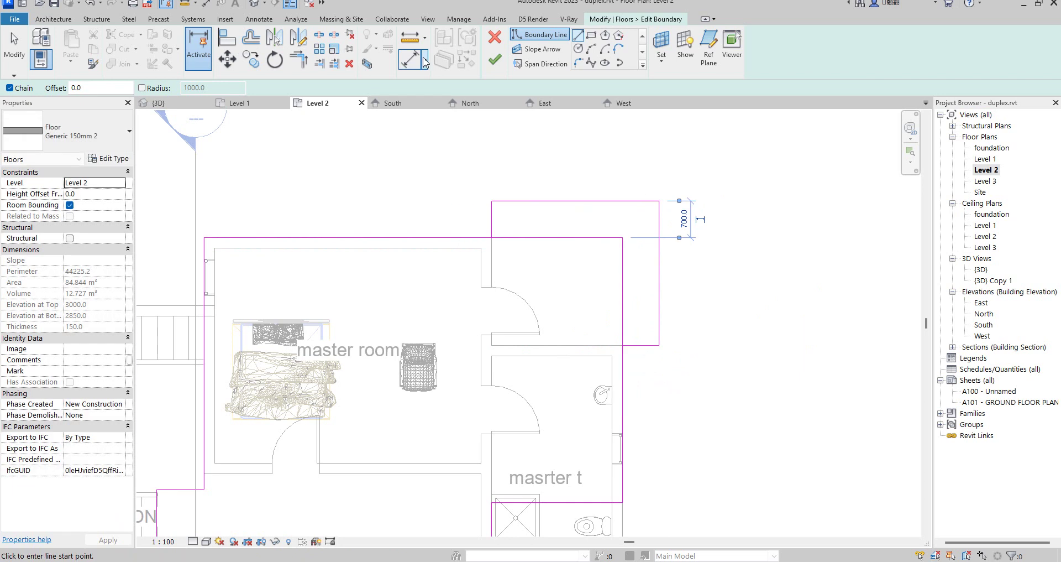
Step: Trim the balcony outline into the existing floor boundary at both junctions and delete the leftover inner segment
{"action": "left_click", "coordinate": [297, 58]}
{"action": "left_click", "coordinate": [473, 243]}
{"action": "left_click", "coordinate": [491, 221]}
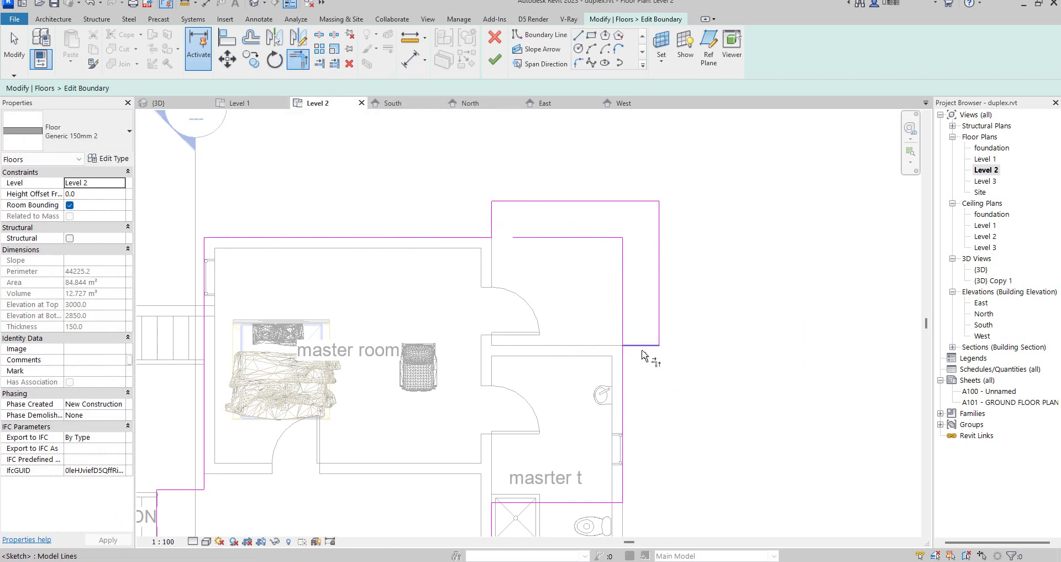
{"action": "left_click", "coordinate": [636, 347]}
{"action": "left_click", "coordinate": [625, 379]}
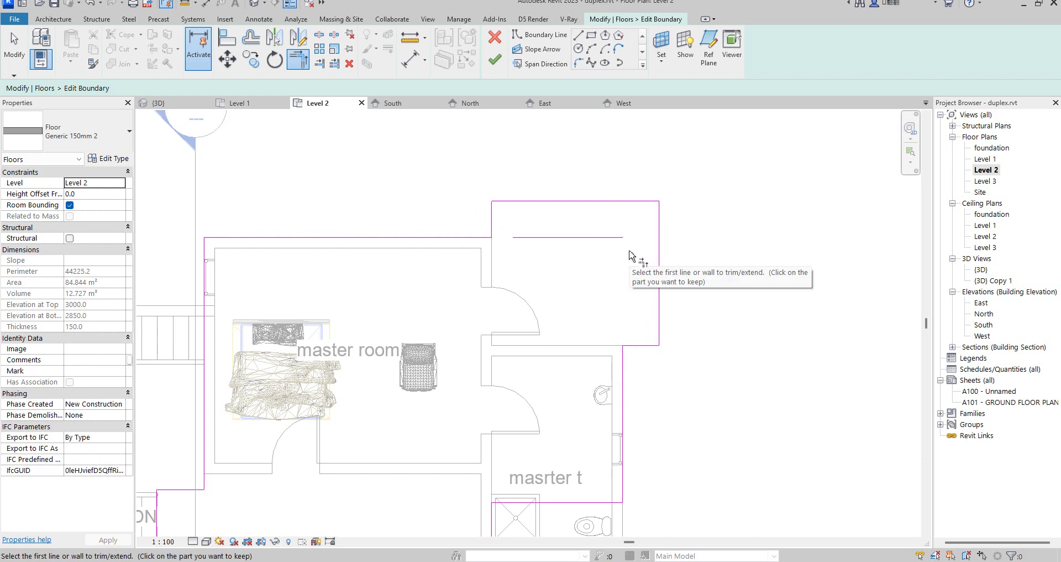
{"action": "key", "text": "Escape"}
{"action": "left_click", "coordinate": [599, 238]}
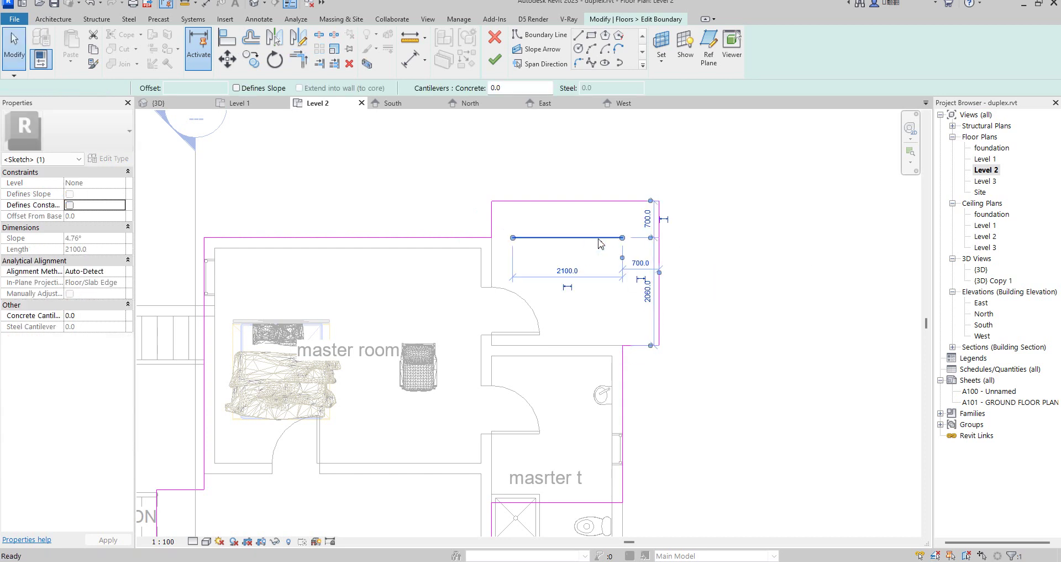
{"action": "key", "text": "Delete"}
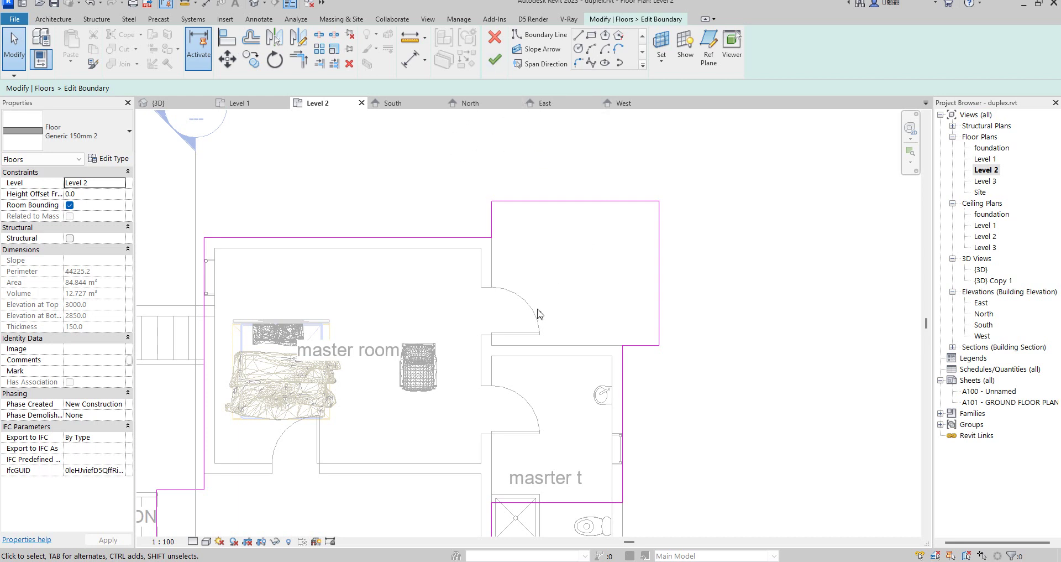
Step: Move the floor boundary line crossing the master toilet out to the outer wall face and finish the boundary edit
{"action": "scroll", "coordinate": [608, 349], "scroll_direction": "down", "scroll_amount": 2}
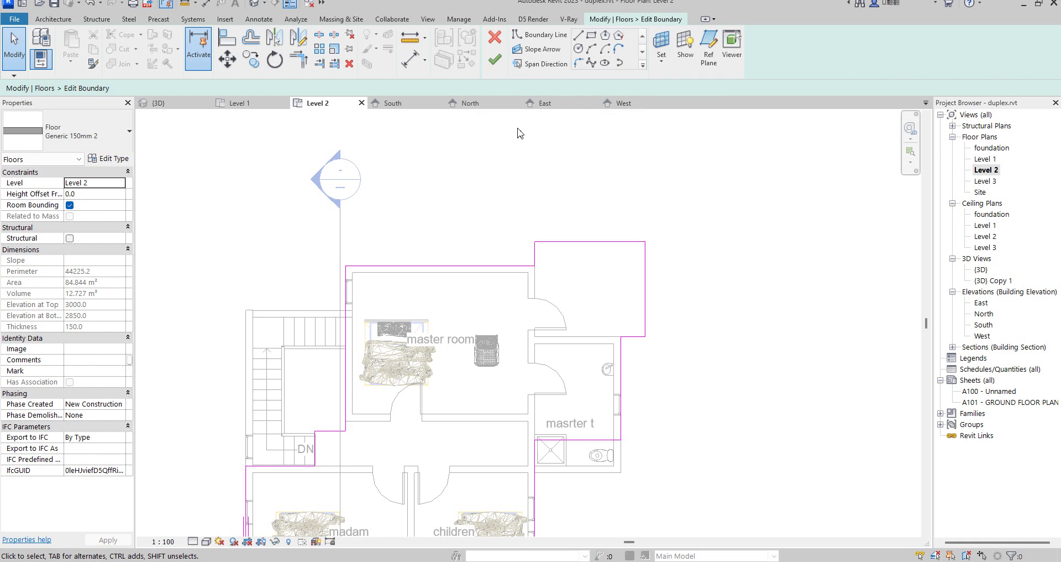
{"action": "left_click", "coordinate": [589, 442]}
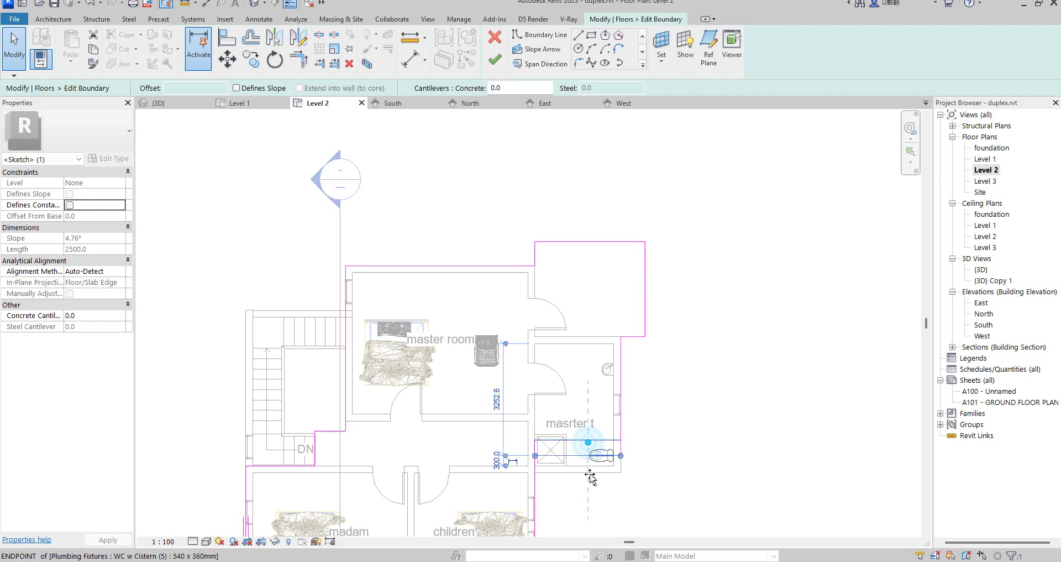
{"action": "left_click_drag", "start_coordinate": [589, 460], "coordinate": [591, 481]}
{"action": "key", "text": "Escape"}
{"action": "scroll", "coordinate": [552, 331], "scroll_direction": "down", "scroll_amount": 4}
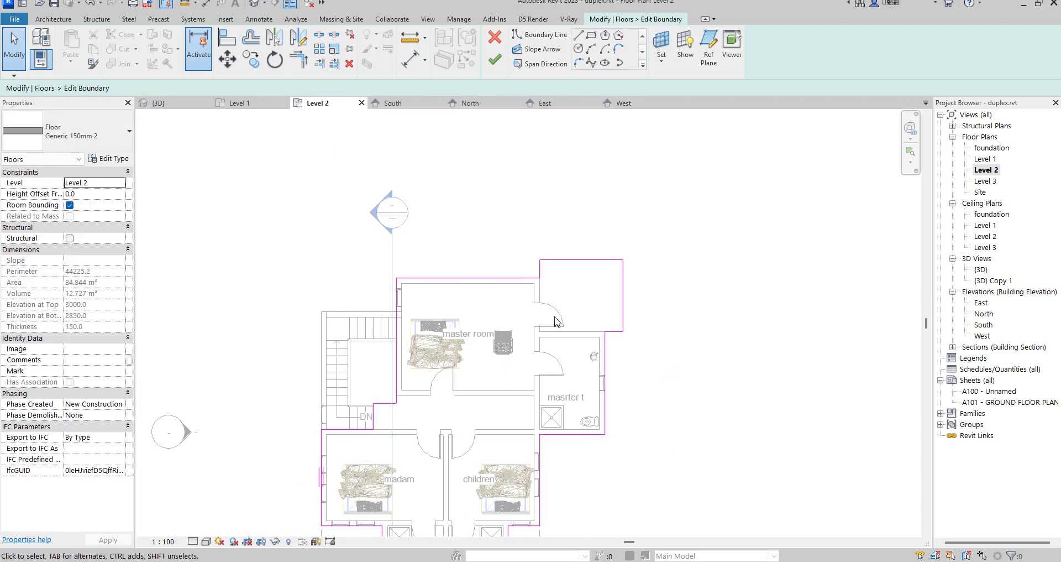
{"action": "scroll", "coordinate": [476, 442], "scroll_direction": "up", "scroll_amount": 2}
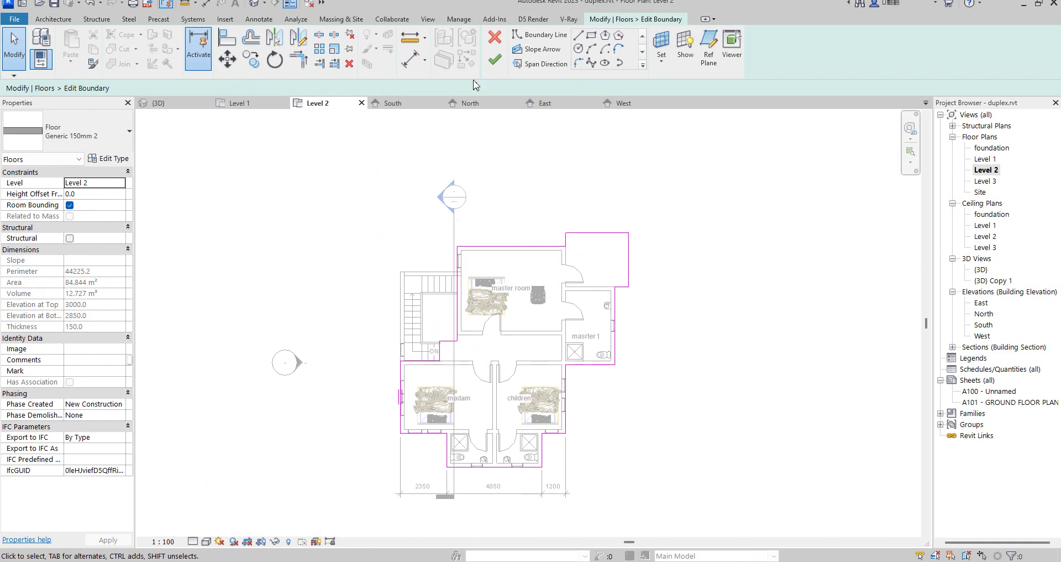
{"action": "left_click", "coordinate": [496, 63]}
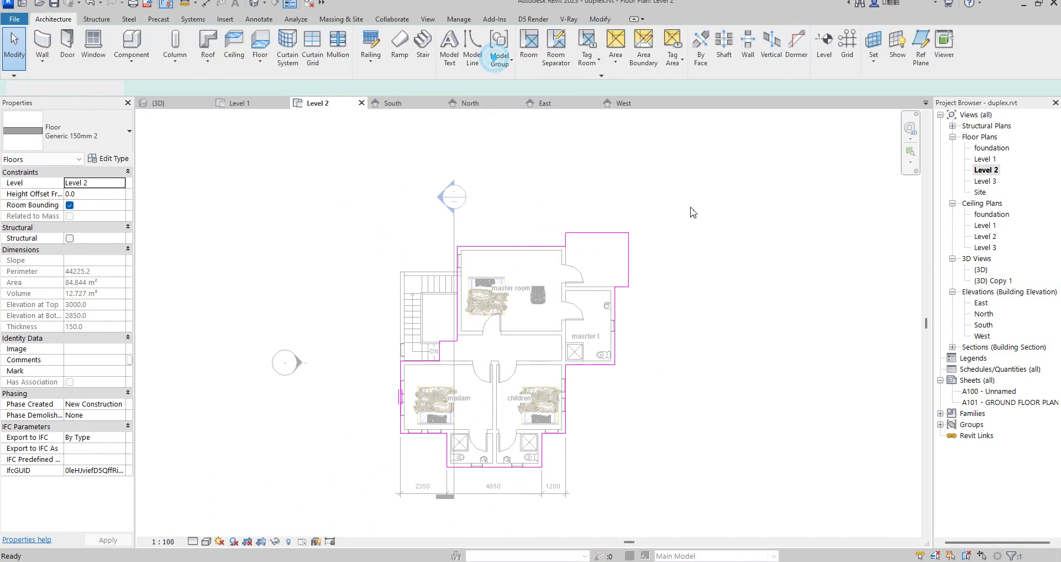
{"action": "scroll", "coordinate": [701, 250], "scroll_direction": "up", "scroll_amount": 3}
{"action": "left_click", "coordinate": [682, 294]}
{"action": "scroll", "coordinate": [520, 260], "scroll_direction": "down", "scroll_amount": 2}
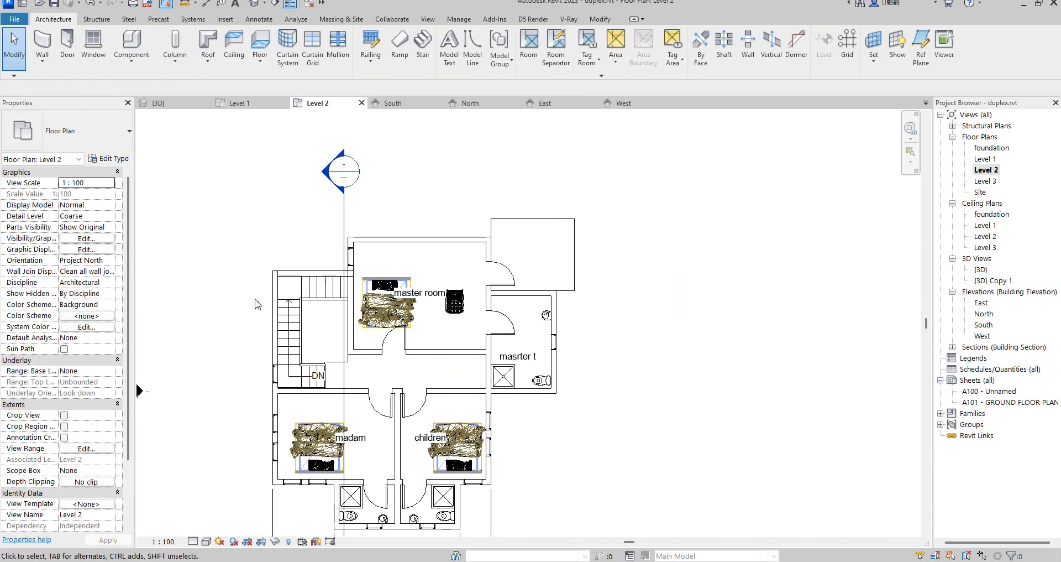
Step: In the North elevation, lower the top of the Level 3 parapet wall above the stair opening
{"action": "double_click", "coordinate": [984, 325]}
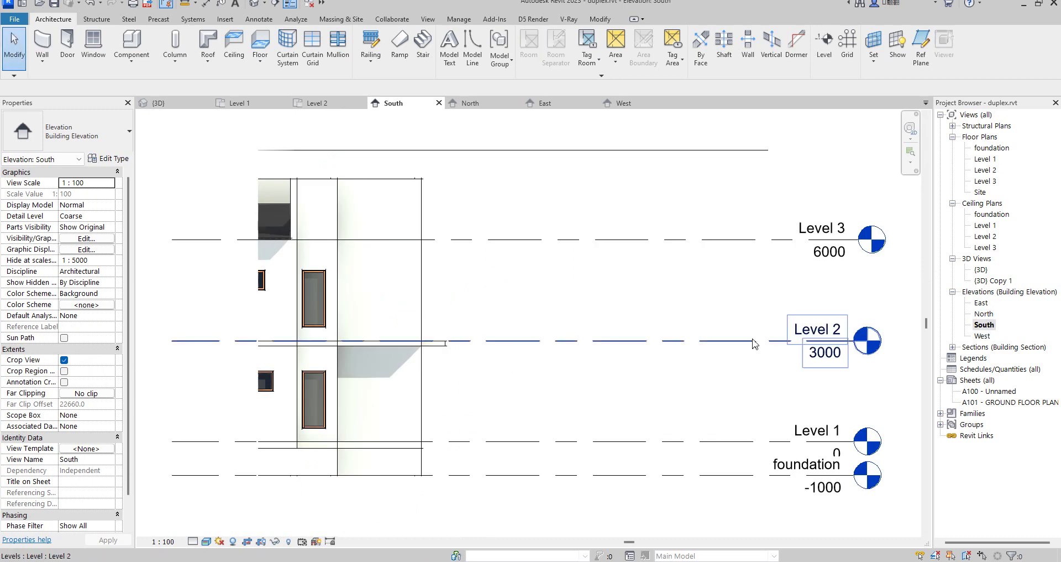
{"action": "scroll", "coordinate": [755, 343], "scroll_direction": "down", "scroll_amount": 3}
{"action": "double_click", "coordinate": [985, 314]}
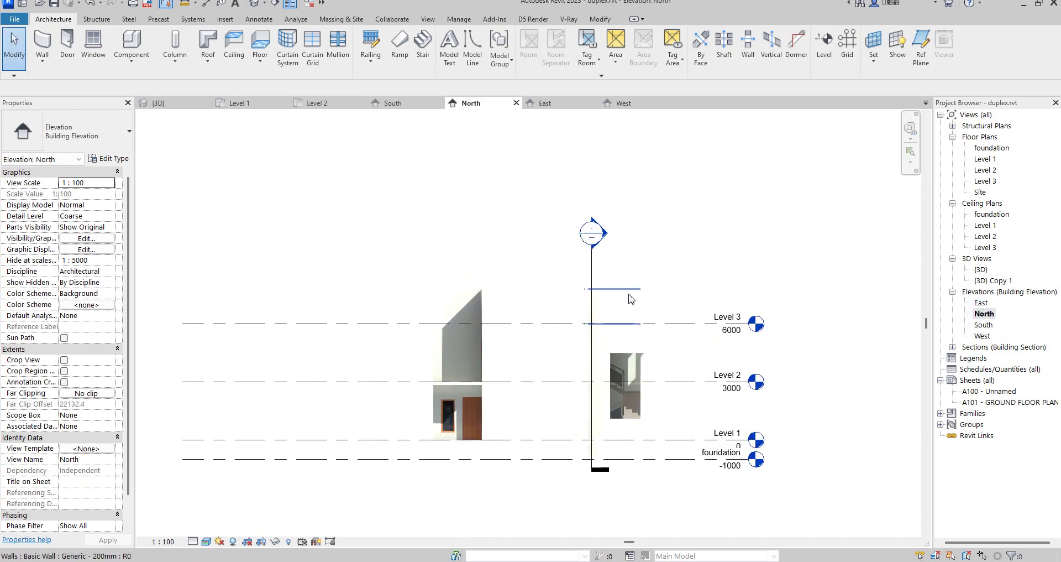
{"action": "scroll", "coordinate": [628, 293], "scroll_direction": "up", "scroll_amount": 3}
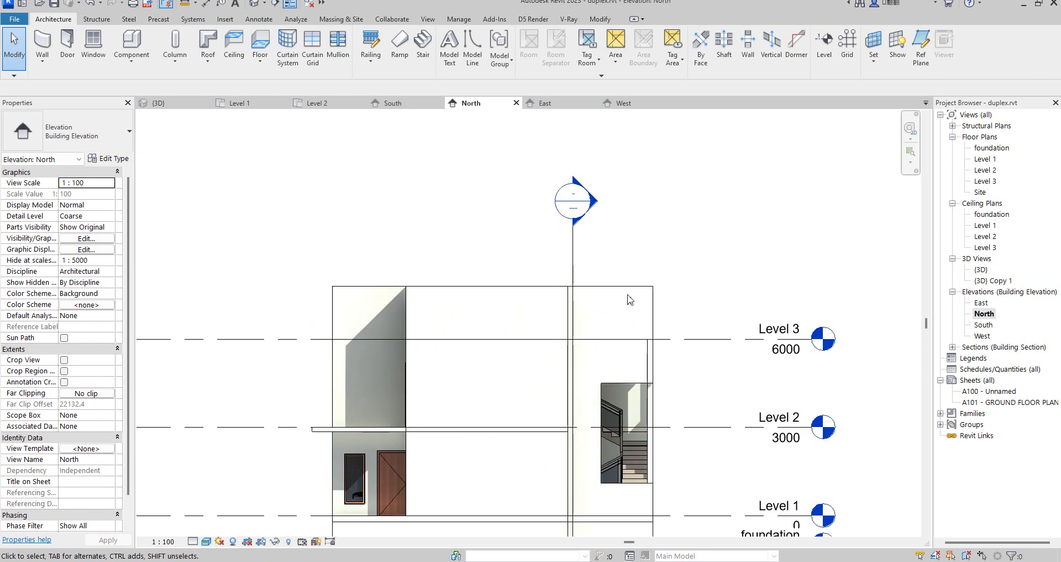
{"action": "left_click", "coordinate": [623, 291]}
{"action": "scroll", "coordinate": [582, 295], "scroll_direction": "up", "scroll_amount": 3}
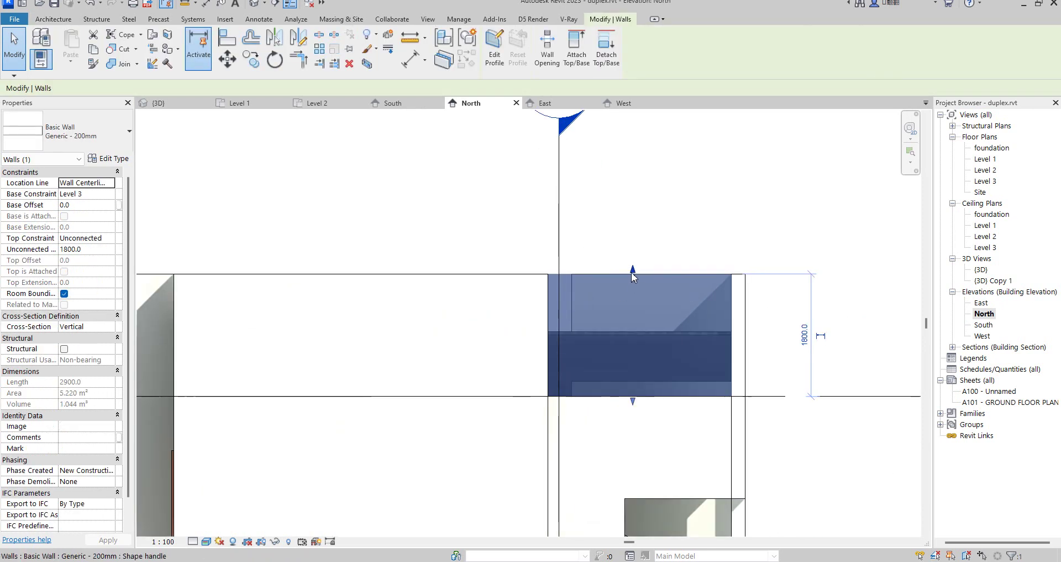
{"action": "left_click_drag", "start_coordinate": [631, 273], "coordinate": [634, 308]}
Step: Align the tops of the remaining Level 3 parapet walls around the stair opening with the already lowered parapet
{"action": "left_click", "coordinate": [740, 283]}
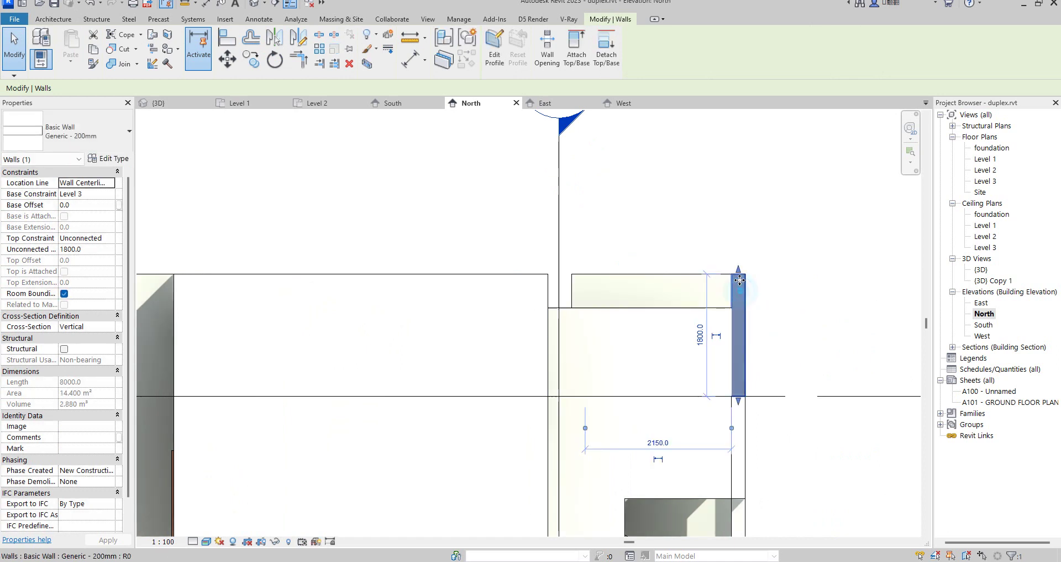
{"action": "left_click", "coordinate": [226, 38]}
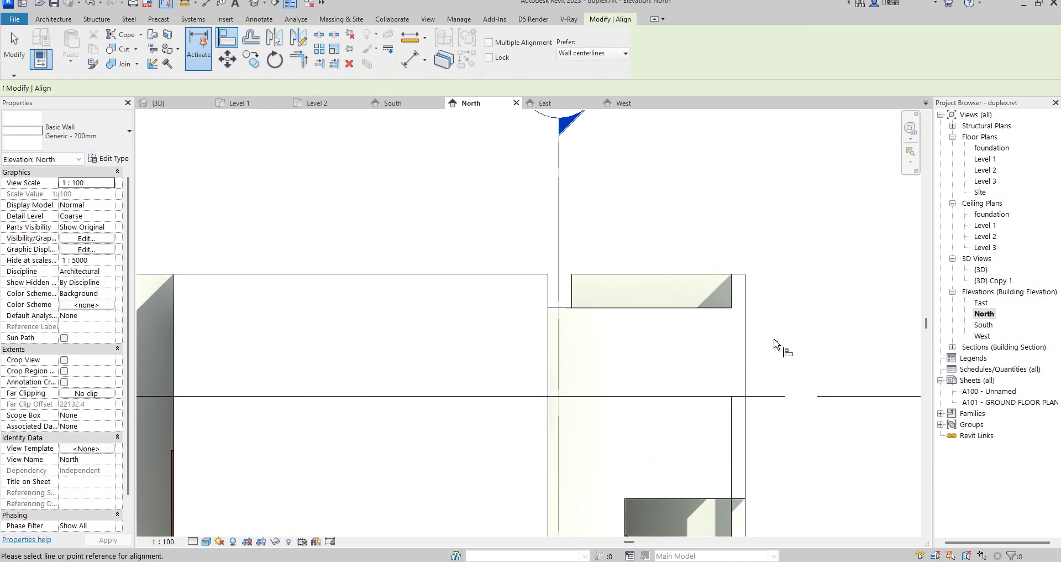
{"action": "left_click", "coordinate": [648, 309]}
{"action": "left_click", "coordinate": [654, 276]}
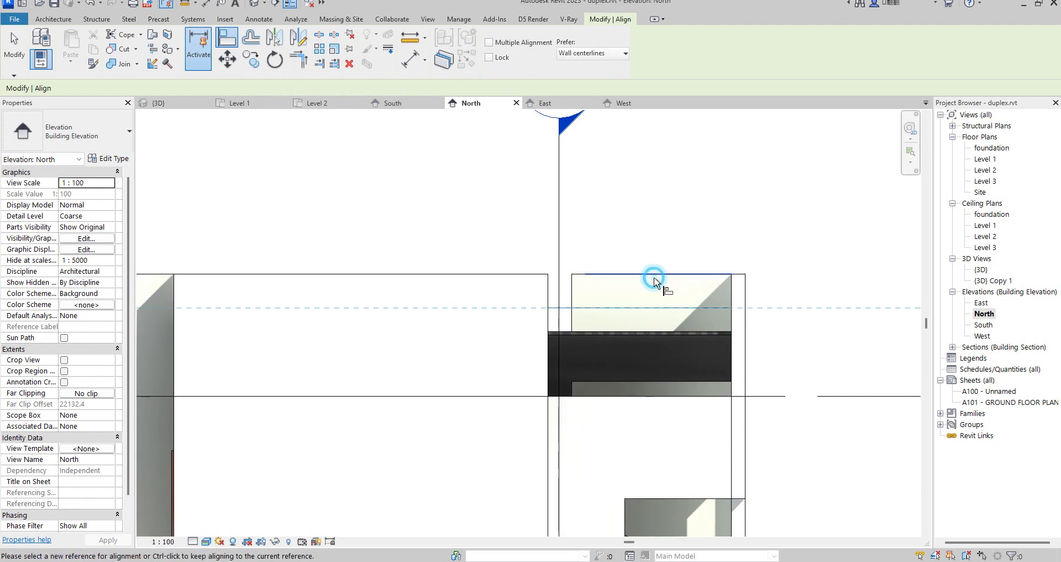
{"action": "left_click", "coordinate": [579, 274]}
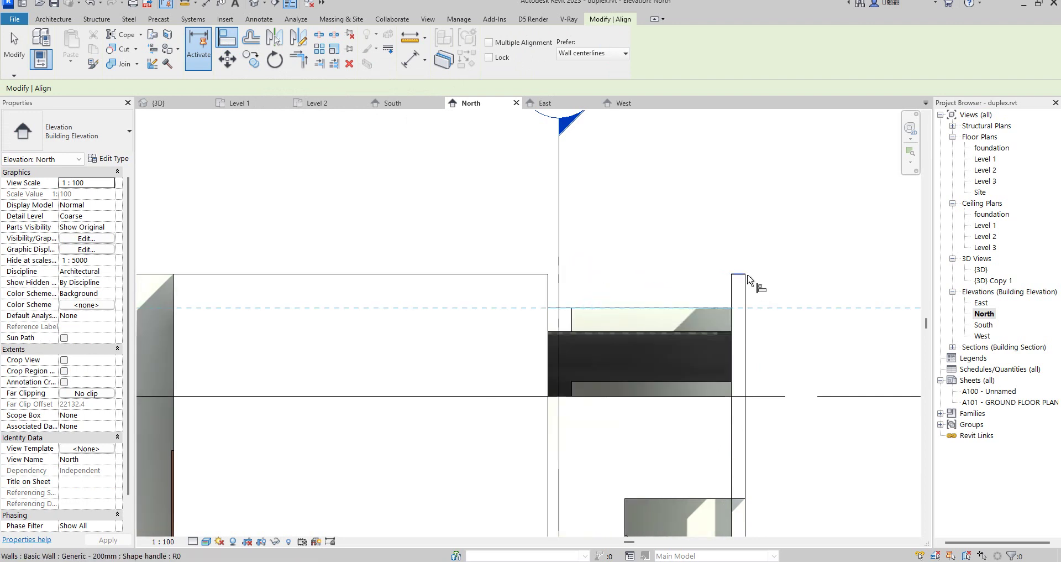
{"action": "scroll", "coordinate": [689, 268], "scroll_direction": "down", "scroll_amount": 3}
{"action": "right_click", "coordinate": [699, 209]}
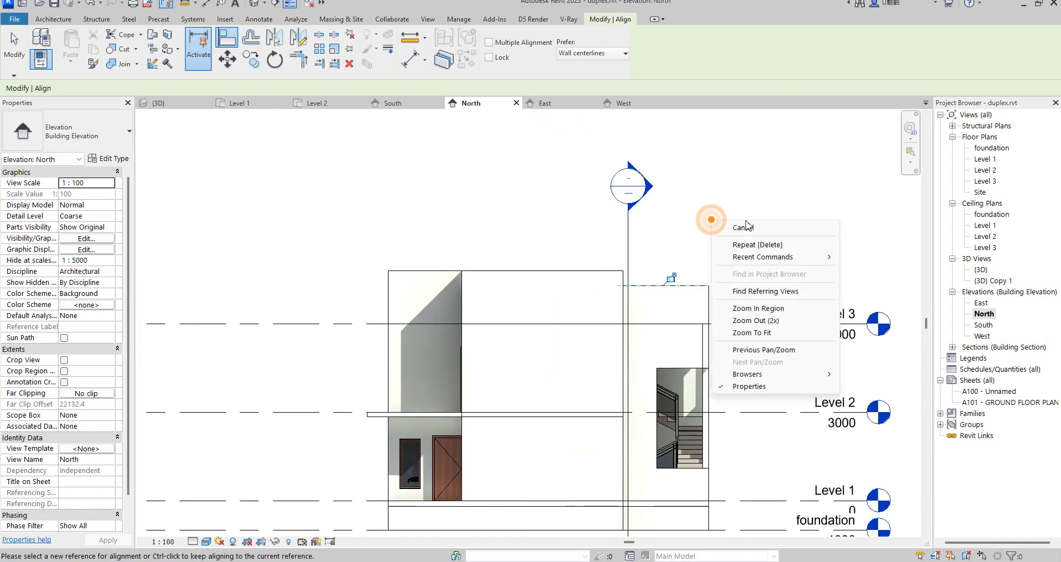
{"action": "left_click", "coordinate": [742, 217]}
{"action": "right_click", "coordinate": [568, 215]}
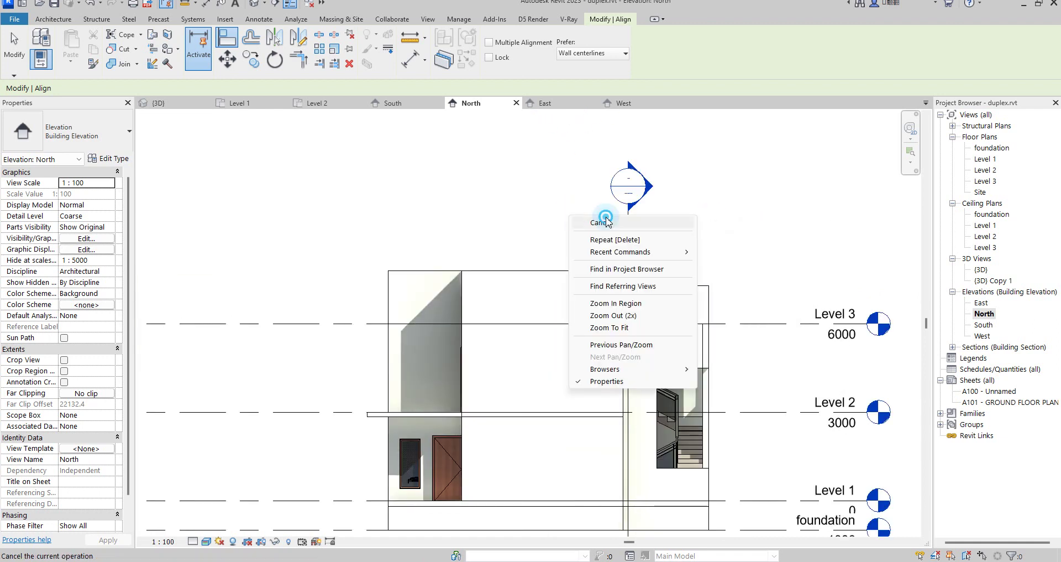
{"action": "left_click", "coordinate": [579, 208]}
Step: Lower the Level 3 parapet wall above the balcony to an unconnected height of 1500 mm
{"action": "left_click", "coordinate": [417, 266]}
{"action": "scroll", "coordinate": [418, 276], "scroll_direction": "up", "scroll_amount": 2}
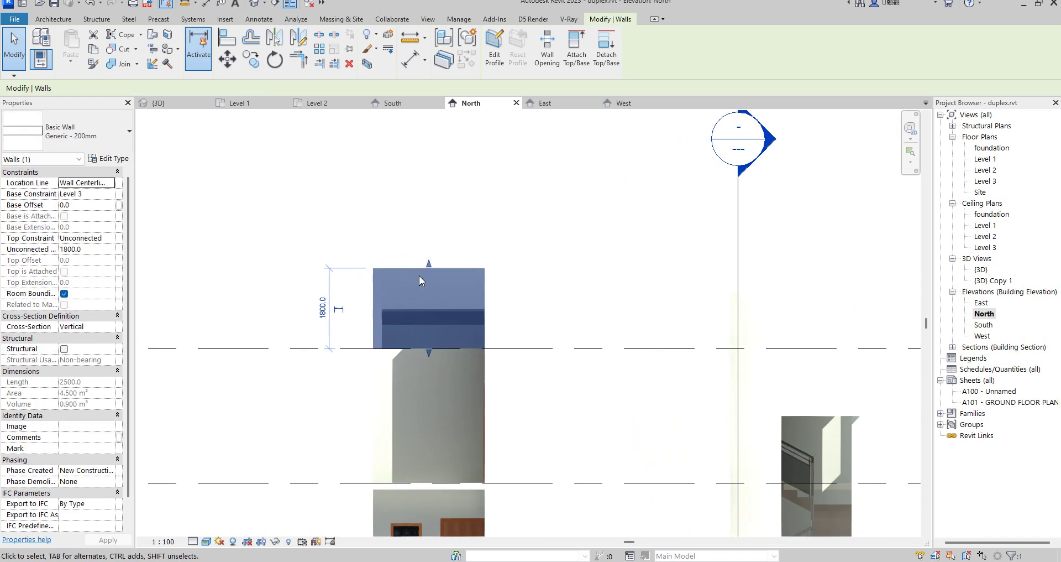
{"action": "left_click_drag", "start_coordinate": [427, 265], "coordinate": [428, 293]}
{"action": "left_click", "coordinate": [433, 214]}
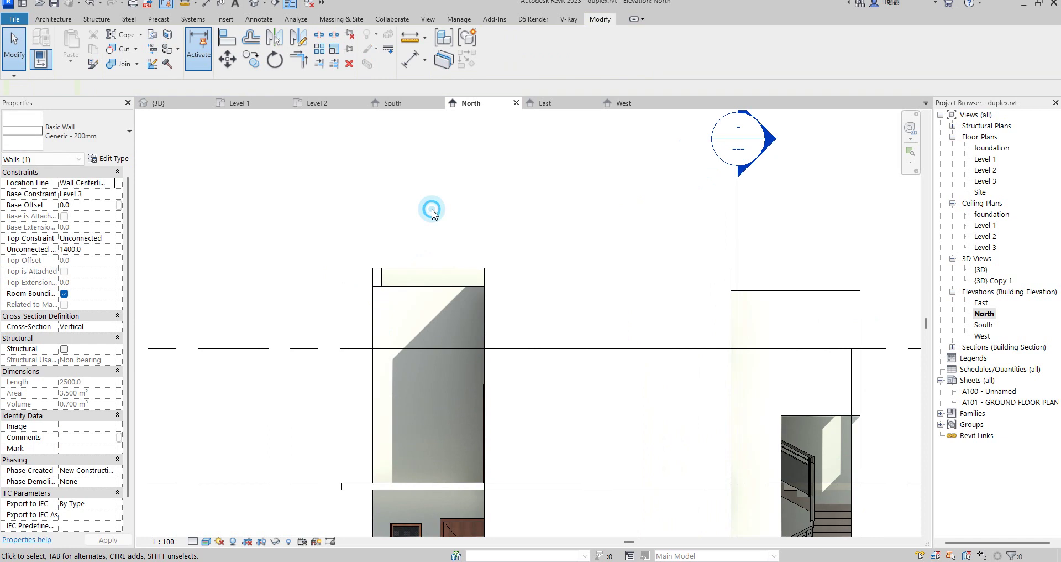
{"action": "left_click", "coordinate": [434, 288]}
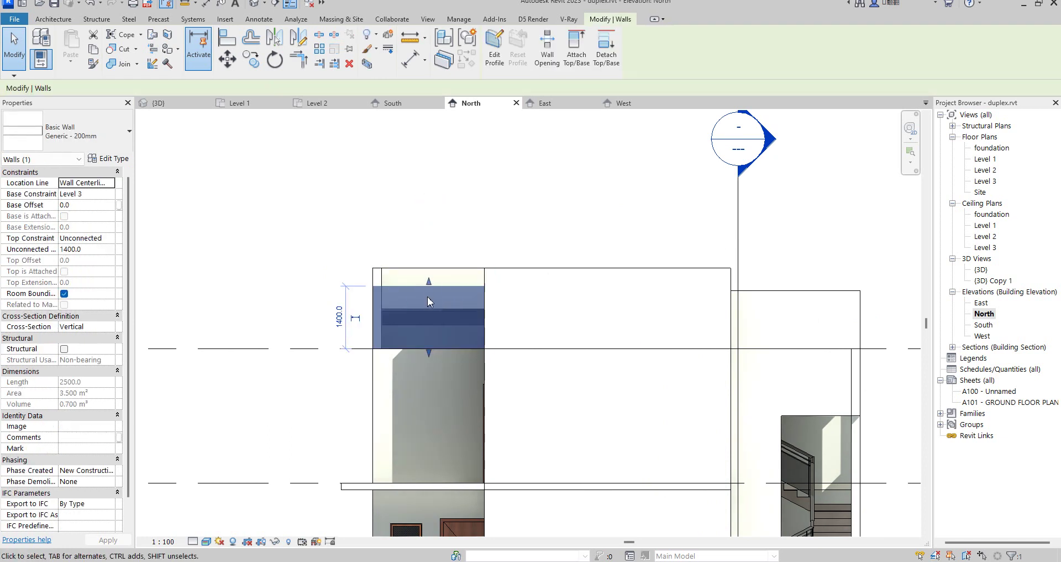
{"action": "scroll", "coordinate": [428, 290], "scroll_direction": "up", "scroll_amount": 3}
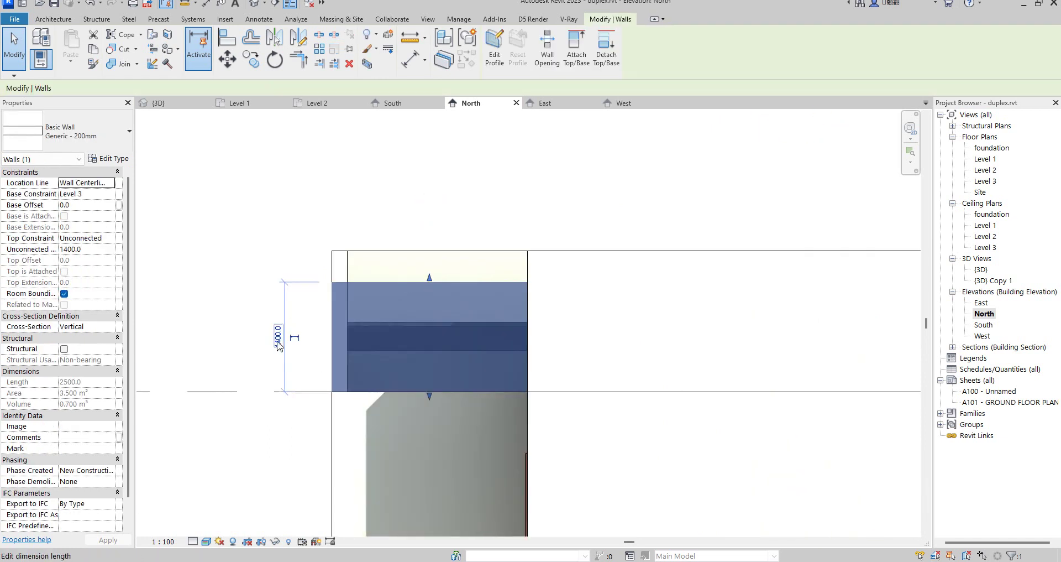
{"action": "left_click", "coordinate": [279, 339]}
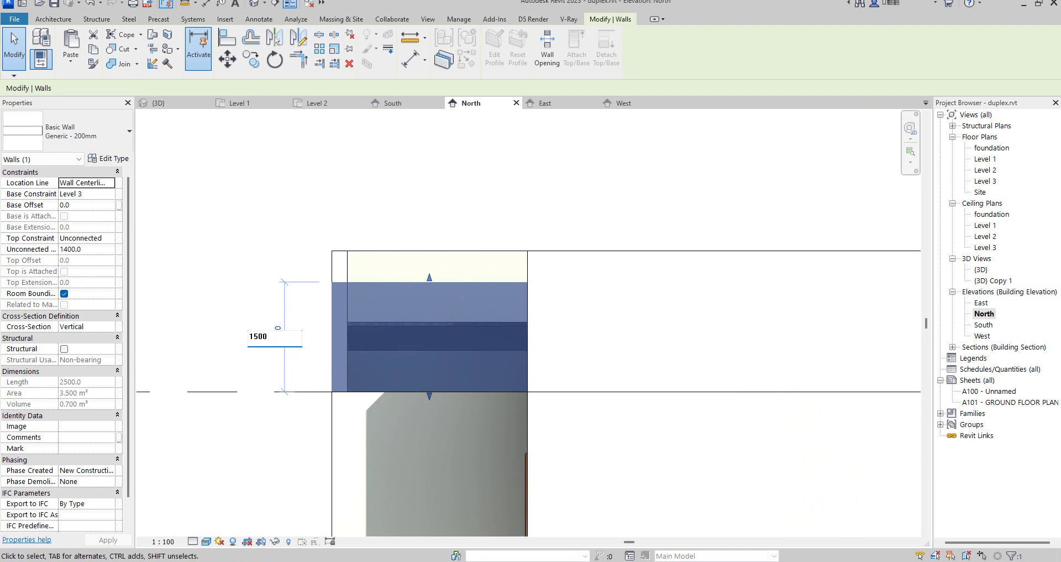
{"action": "key", "text": "Return"}
{"action": "left_click", "coordinate": [391, 214]}
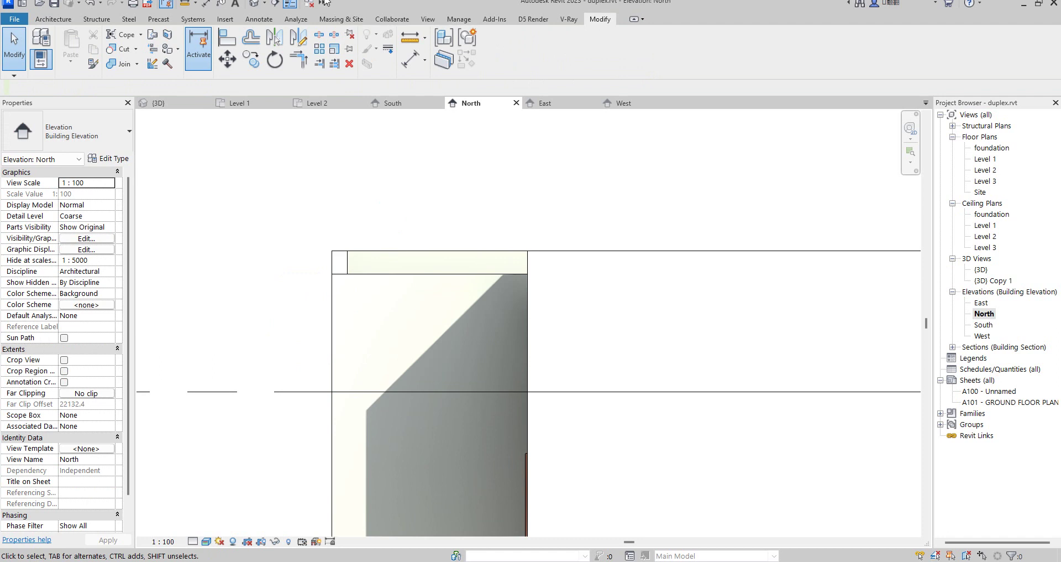
Step: Align the tops of the adjoining Level 3 parapet walls above the balcony with the lowered parapet's top edge
{"action": "left_click", "coordinate": [226, 40]}
{"action": "left_click", "coordinate": [433, 273]}
{"action": "left_click", "coordinate": [443, 247]}
{"action": "left_click", "coordinate": [401, 276]}
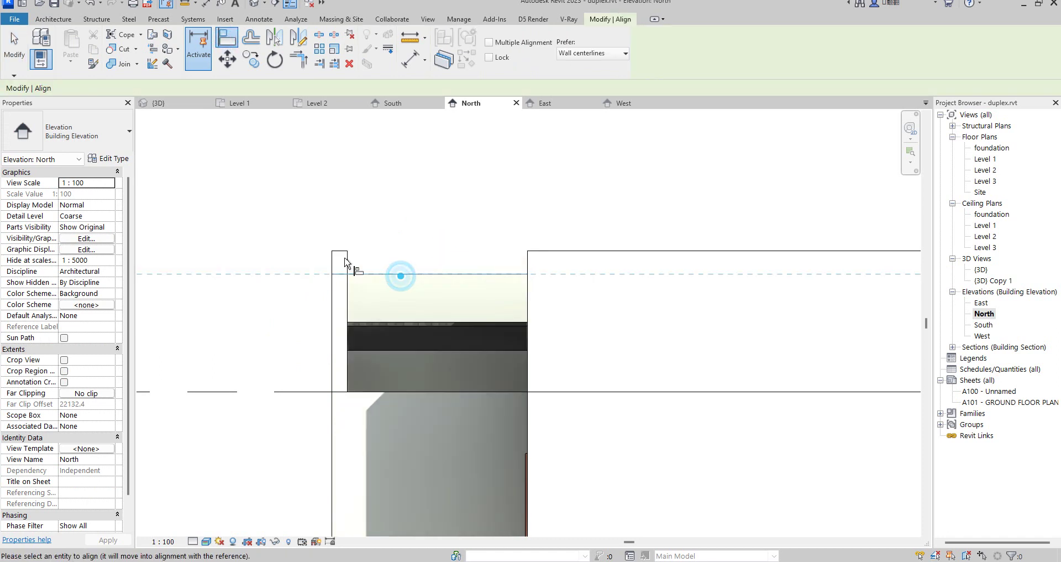
{"action": "left_click", "coordinate": [337, 248]}
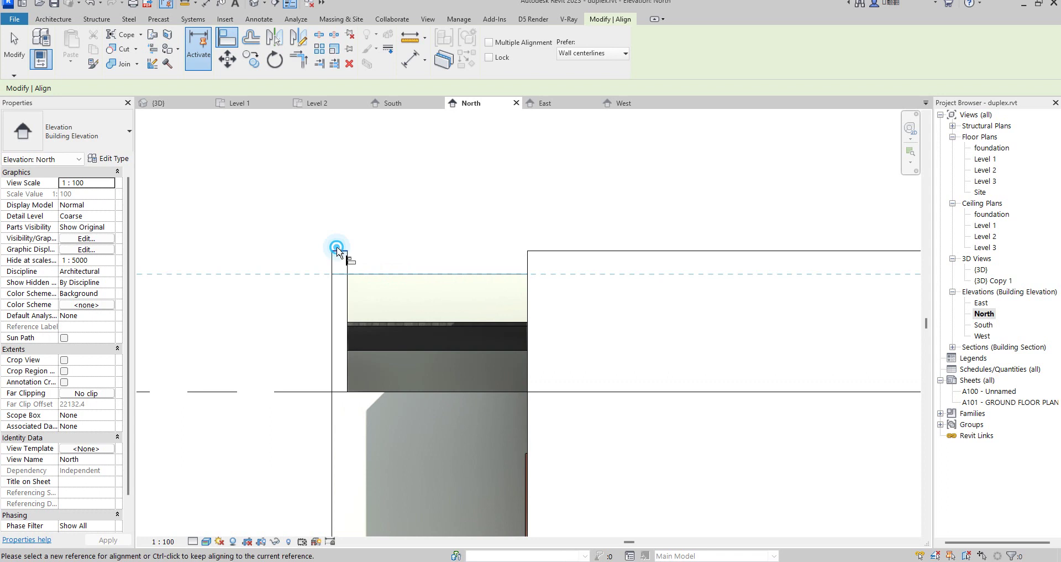
{"action": "right_click", "coordinate": [492, 172]}
{"action": "left_click", "coordinate": [530, 181]}
{"action": "right_click", "coordinate": [462, 168]}
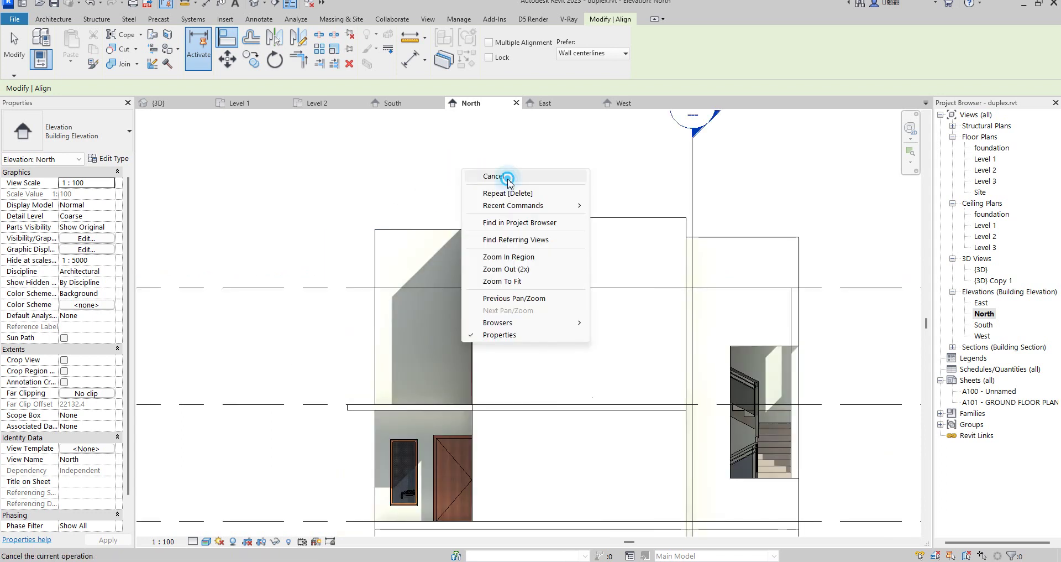
{"action": "left_click", "coordinate": [507, 178]}
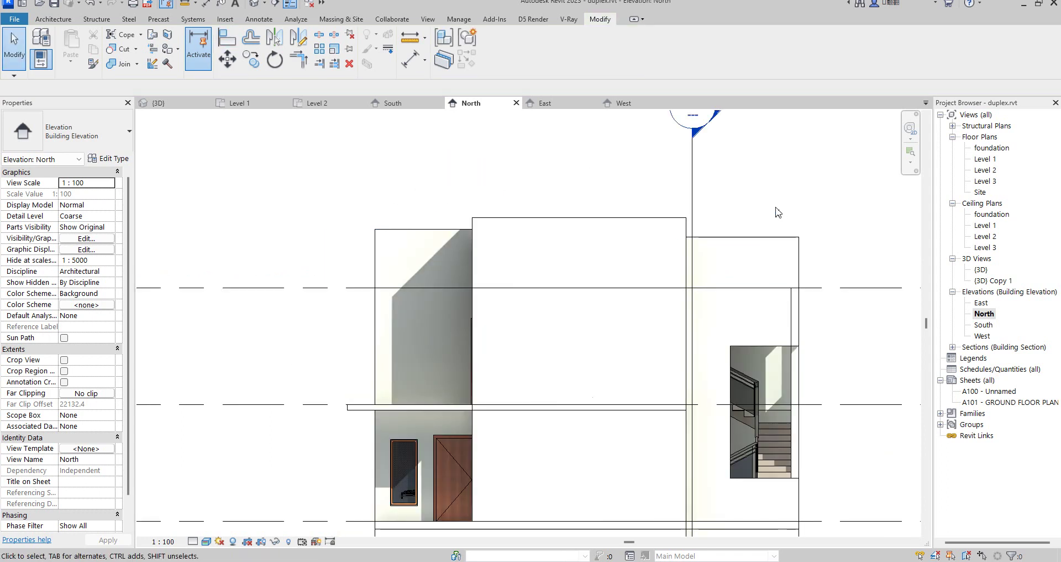
{"action": "scroll", "coordinate": [735, 318], "scroll_direction": "down", "scroll_amount": 5}
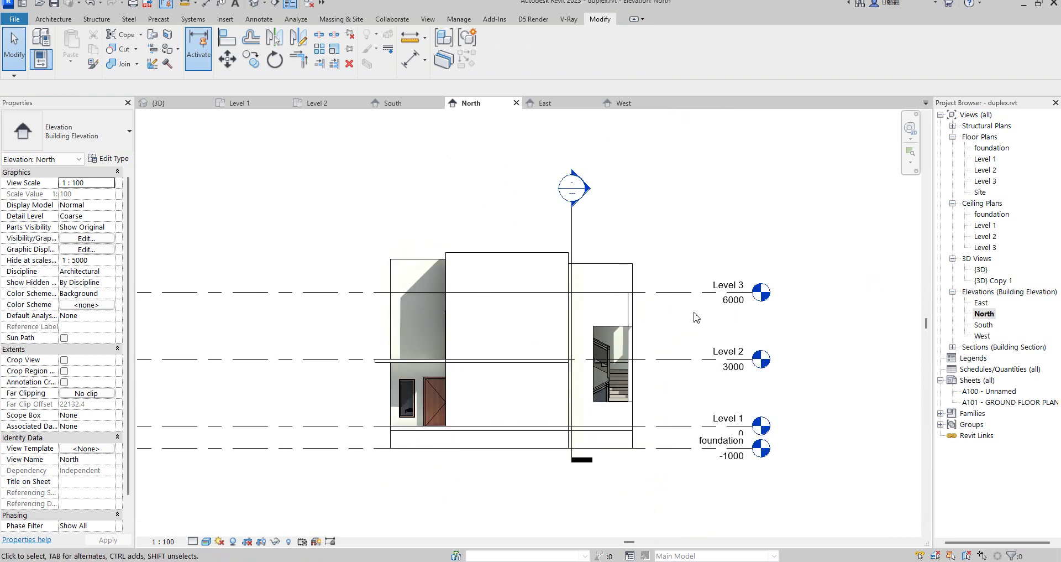
{"action": "scroll", "coordinate": [659, 350], "scroll_direction": "up", "scroll_amount": 4}
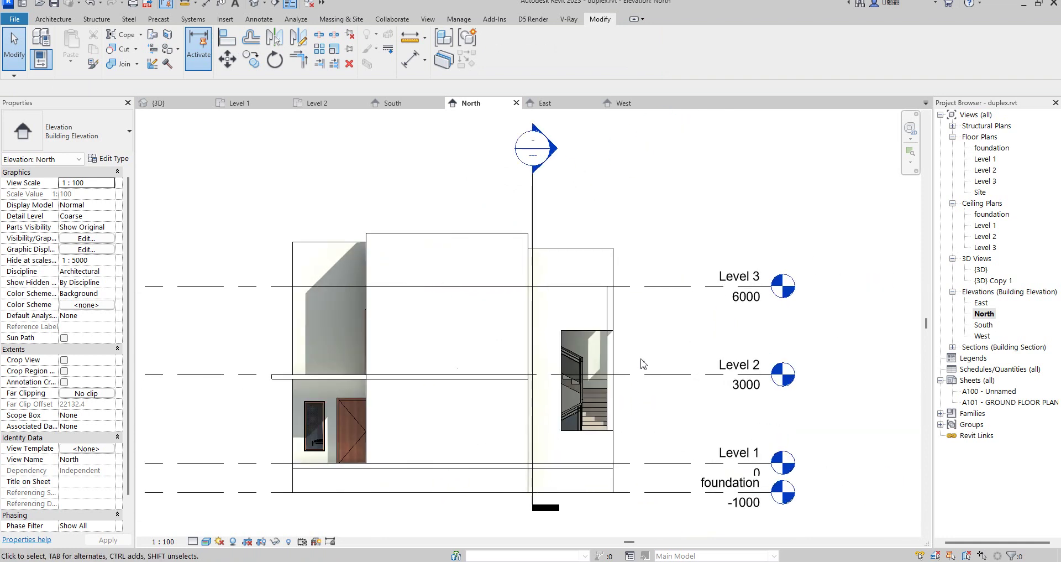
{"action": "scroll", "coordinate": [650, 357], "scroll_direction": "up", "scroll_amount": 2}
{"action": "scroll", "coordinate": [477, 356], "scroll_direction": "down", "scroll_amount": 2}
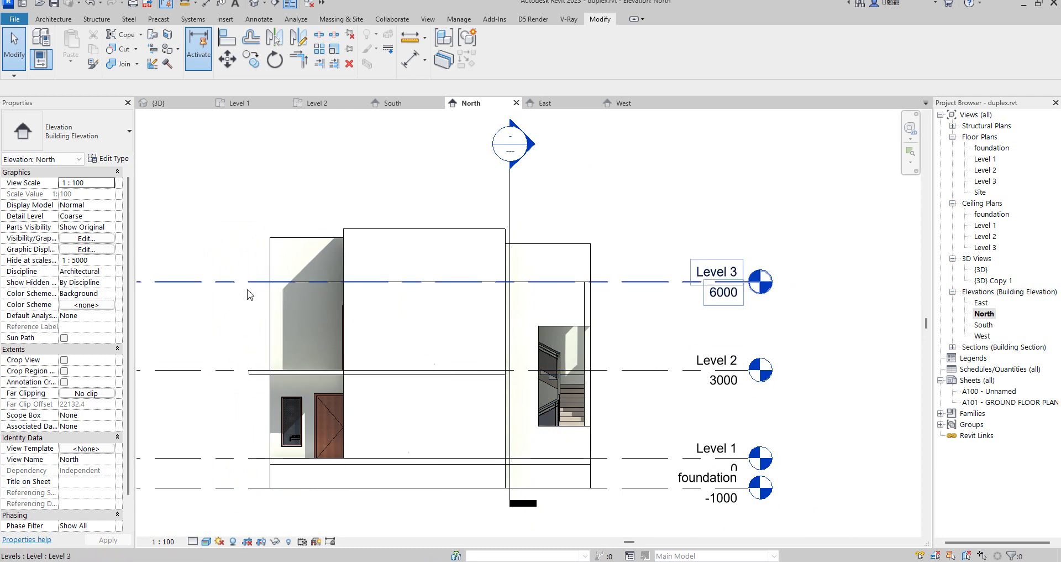
Step: In the Level 2 plan, extend the wall between the master toilet and balcony to the slab's outer edge, 3300 mm long
{"action": "double_click", "coordinate": [981, 171]}
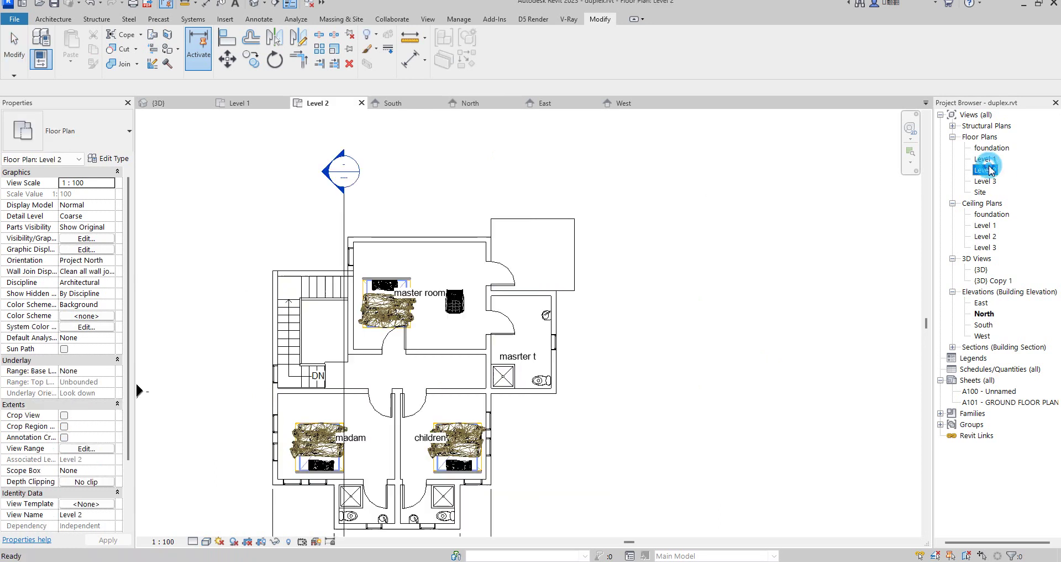
{"action": "left_click", "coordinate": [546, 297]}
{"action": "scroll", "coordinate": [549, 297], "scroll_direction": "up", "scroll_amount": 2}
{"action": "left_click_drag", "start_coordinate": [563, 286], "coordinate": [621, 288]}
{"action": "scroll", "coordinate": [636, 294], "scroll_direction": "up", "scroll_amount": 4}
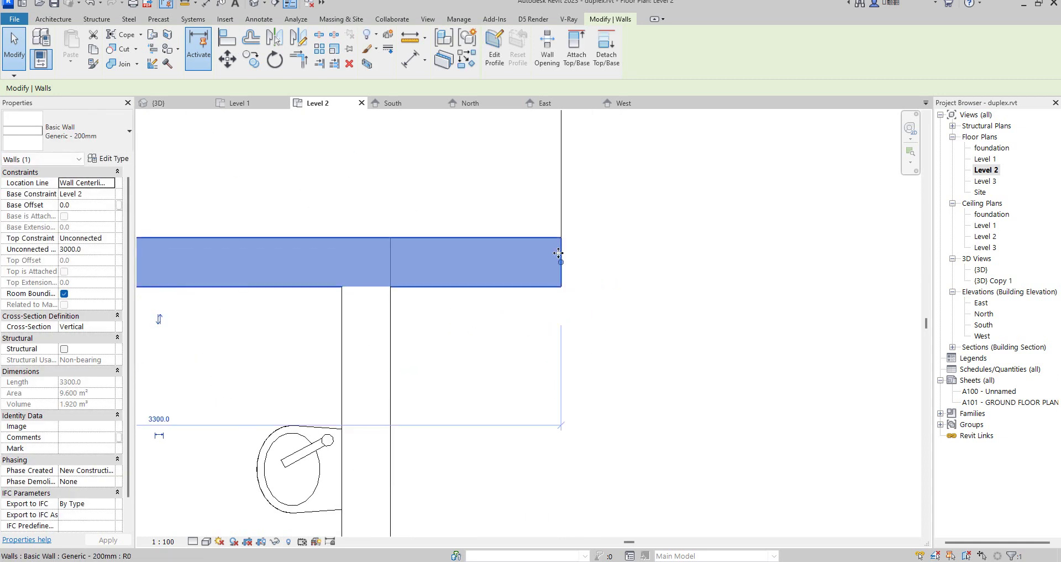
{"action": "scroll", "coordinate": [641, 271], "scroll_direction": "down", "scroll_amount": 6}
{"action": "left_click", "coordinate": [682, 315]}
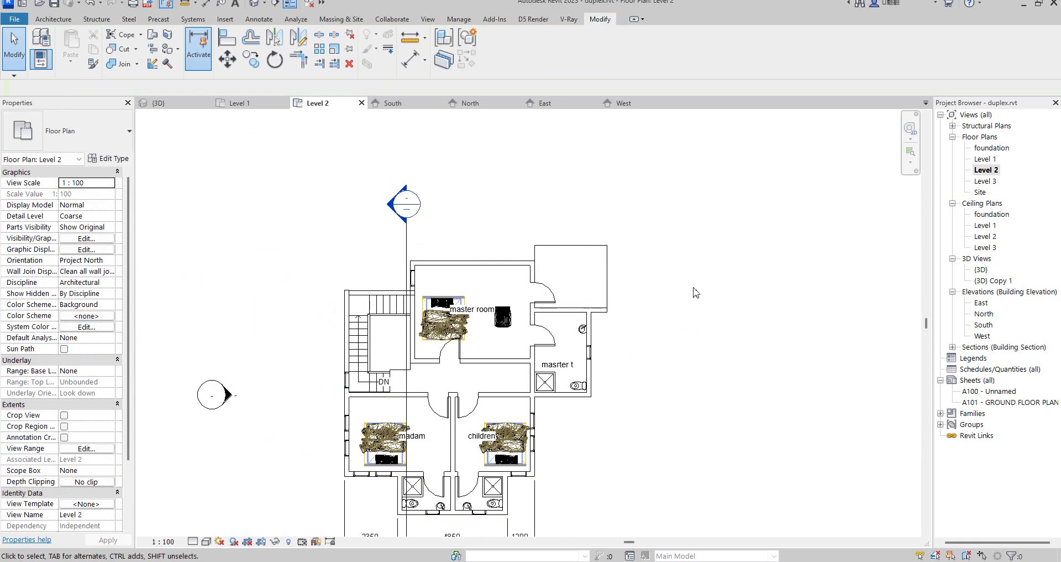
Step: Examine the balcony slab, extended wall and lowered parapets from the back of the building in the 3D view
{"action": "double_click", "coordinate": [980, 271]}
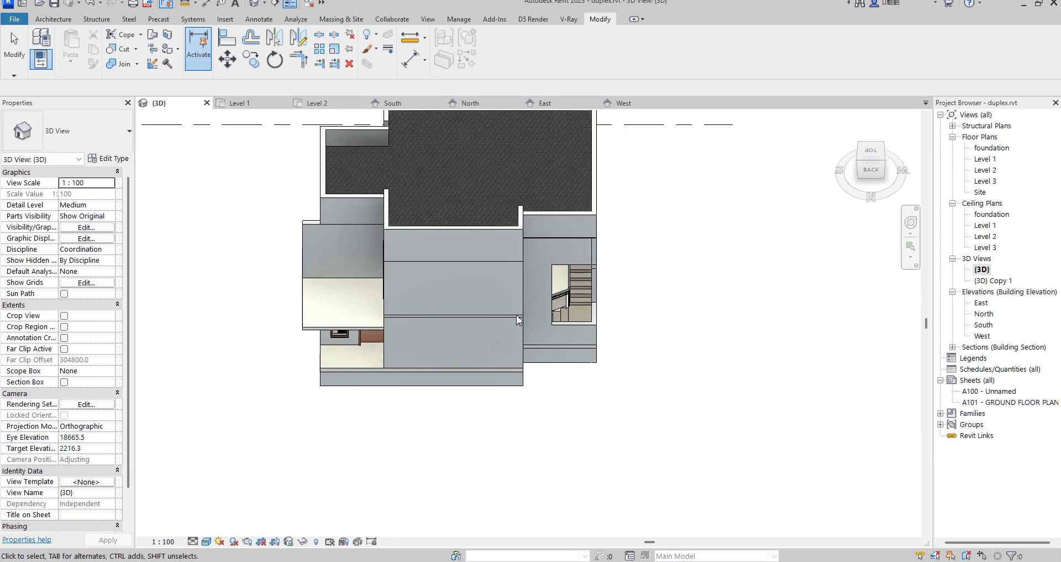
{"action": "left_click", "coordinate": [857, 161]}
{"action": "scroll", "coordinate": [420, 279], "scroll_direction": "up", "scroll_amount": 3}
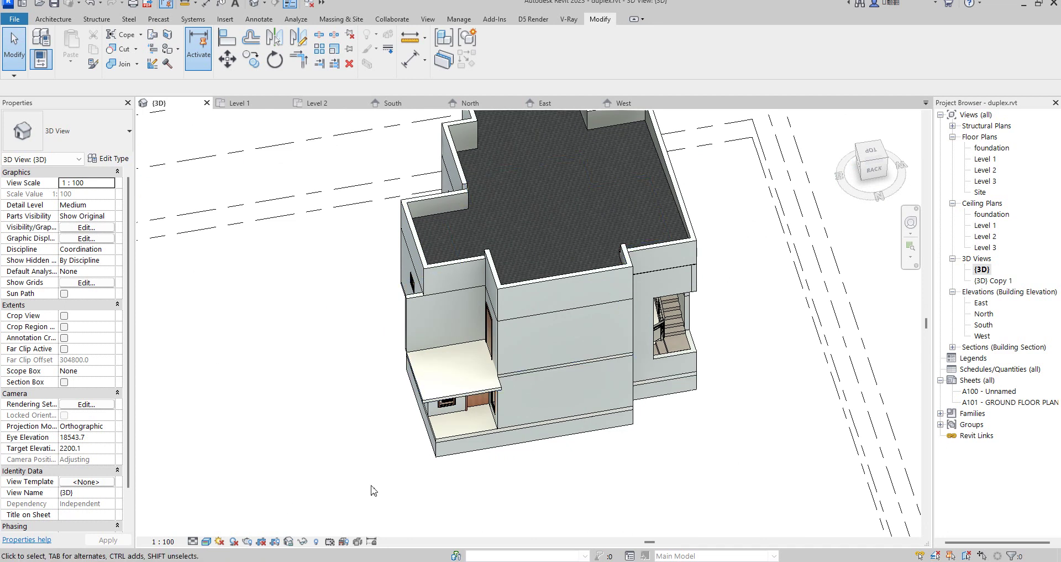
{"action": "scroll", "coordinate": [710, 329], "scroll_direction": "up", "scroll_amount": 2}
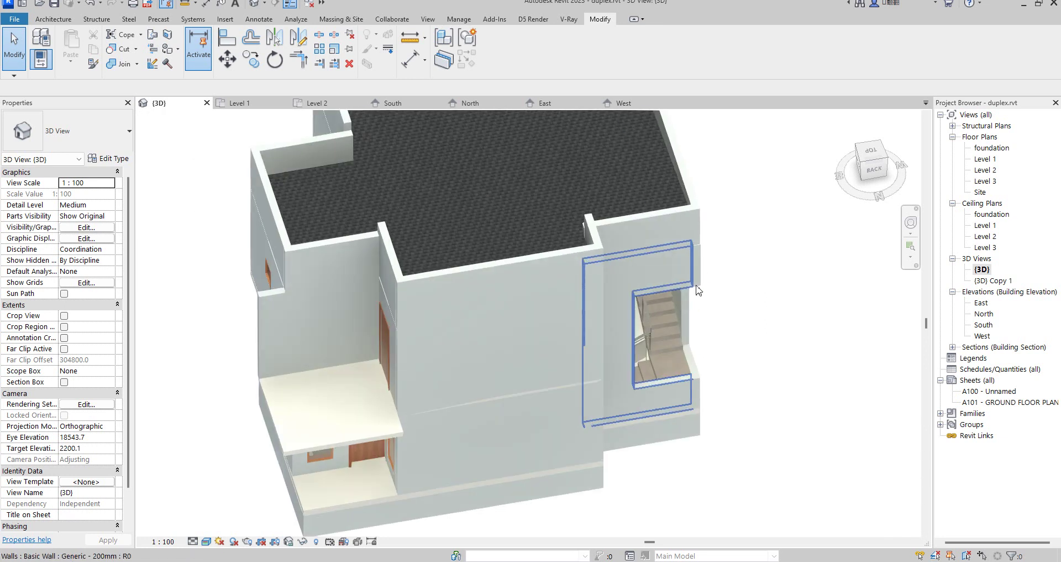
{"action": "scroll", "coordinate": [733, 336], "scroll_direction": "down", "scroll_amount": 2}
{"action": "scroll", "coordinate": [721, 332], "scroll_direction": "up", "scroll_amount": 2}
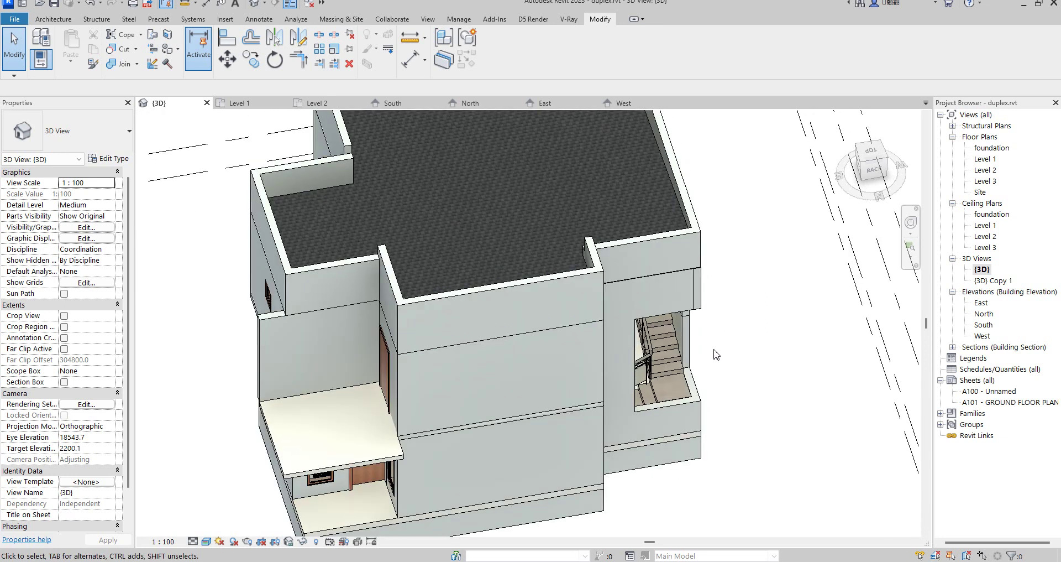
{"action": "scroll", "coordinate": [525, 217], "scroll_direction": "down", "scroll_amount": 3}
{"action": "scroll", "coordinate": [644, 306], "scroll_direction": "up", "scroll_amount": 2}
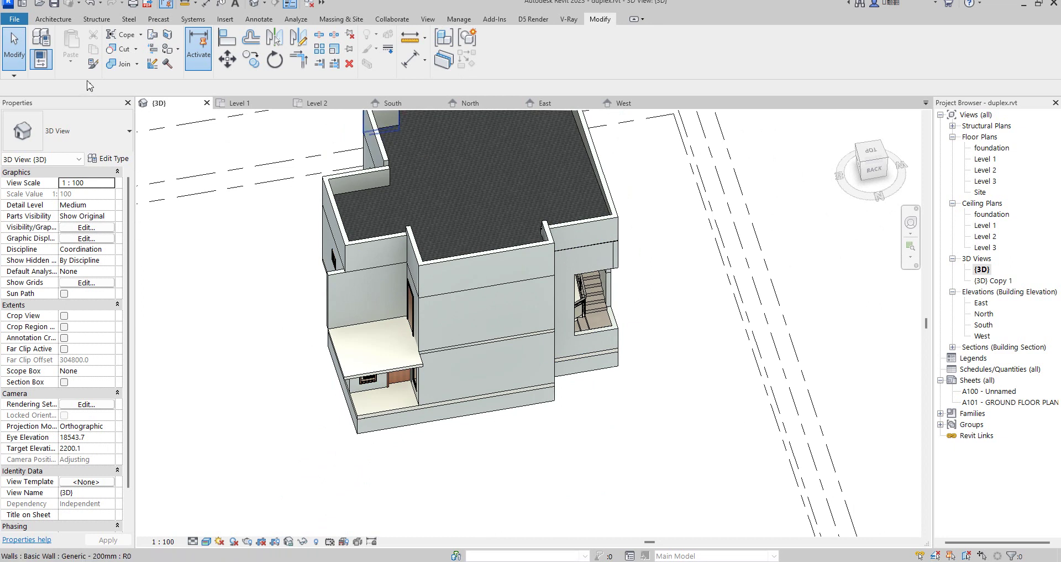
Step: Create an in-place model component in the Casework category under the default name
{"action": "left_click", "coordinate": [52, 20]}
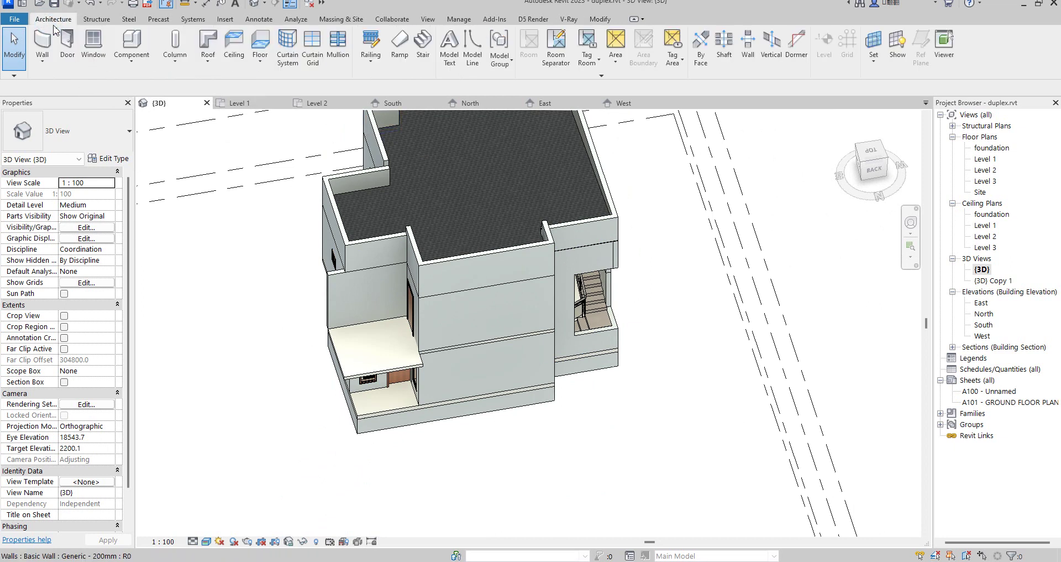
{"action": "left_click", "coordinate": [132, 42]}
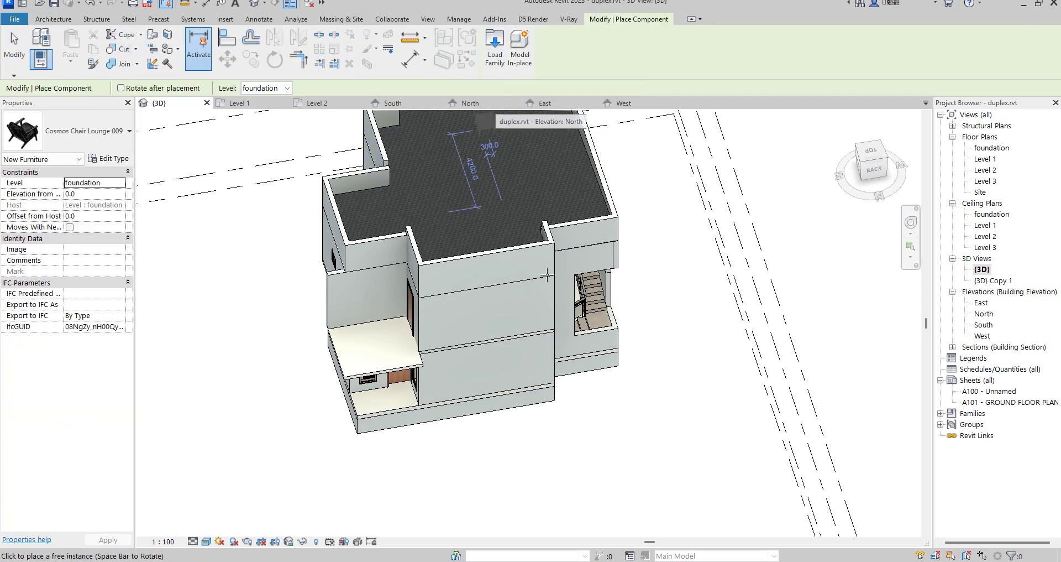
{"action": "left_click", "coordinate": [524, 50]}
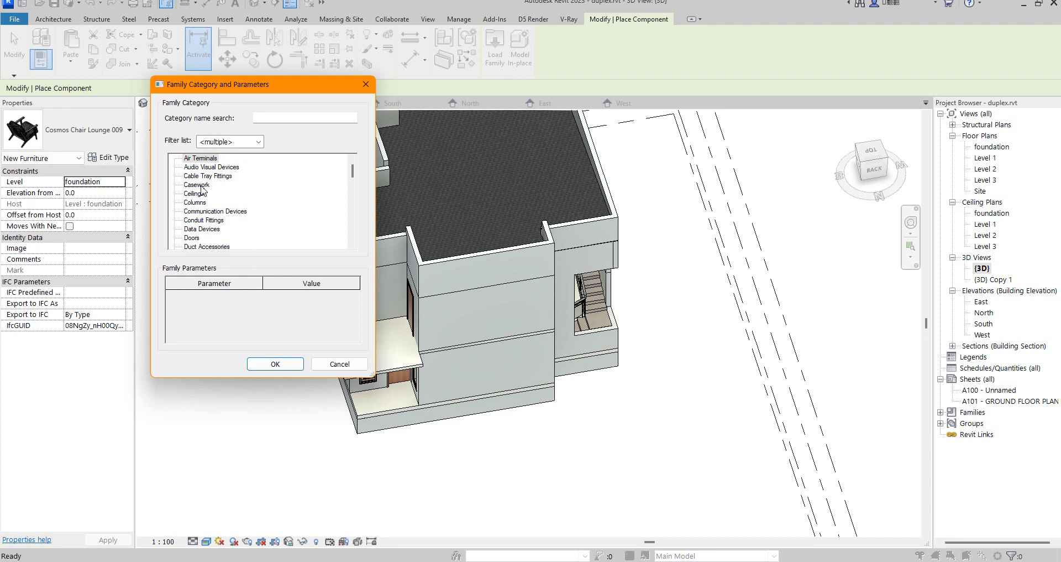
{"action": "left_click", "coordinate": [197, 186]}
{"action": "left_click", "coordinate": [282, 366]}
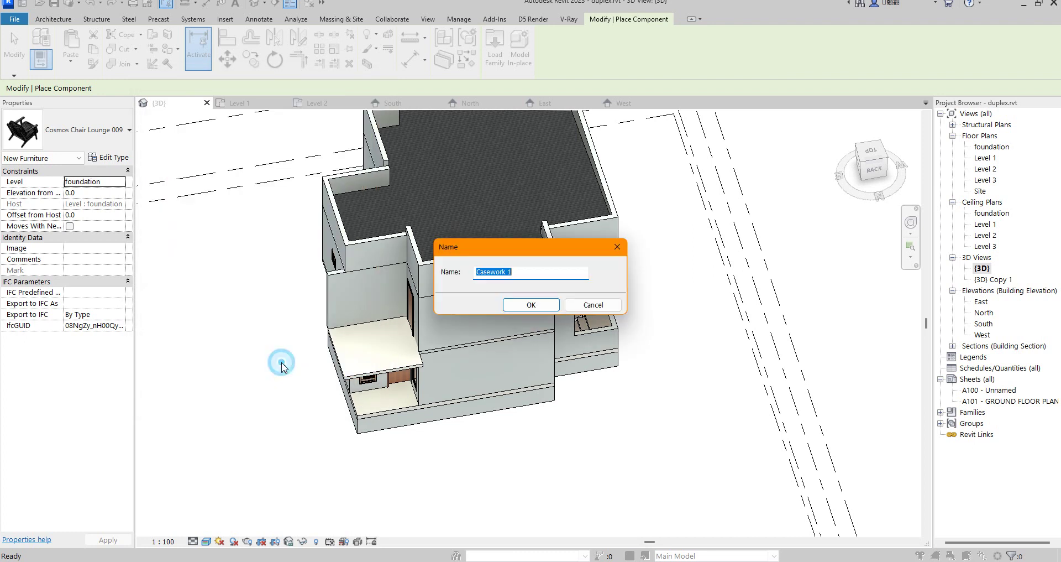
{"action": "left_click", "coordinate": [529, 305]}
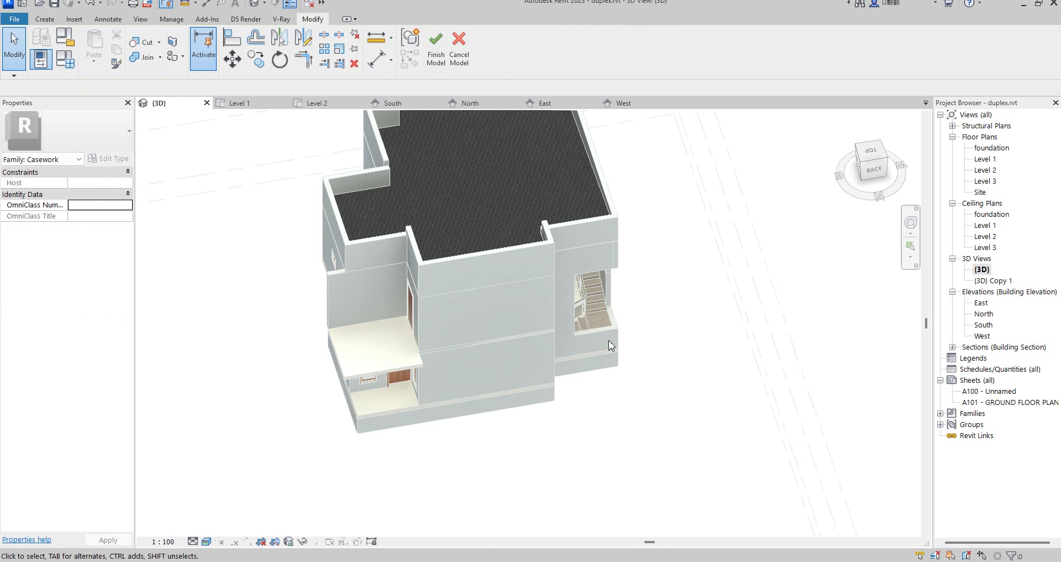
Step: Start a picked-path sweep along the outer top edges of the long side parapet and the short back parapet above the stairs
{"action": "scroll", "coordinate": [625, 249], "scroll_direction": "down", "scroll_amount": 3}
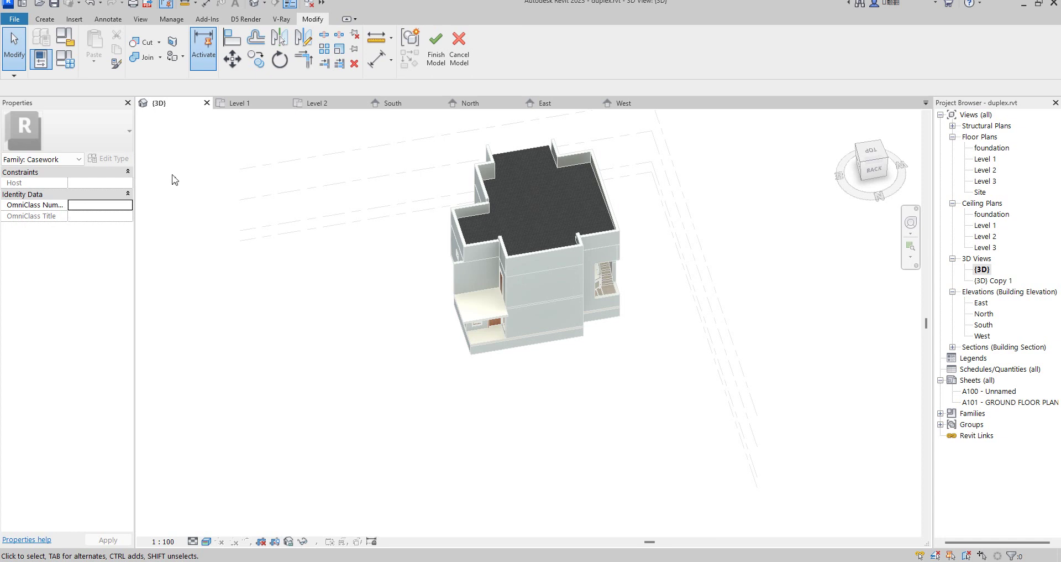
{"action": "left_click", "coordinate": [46, 20]}
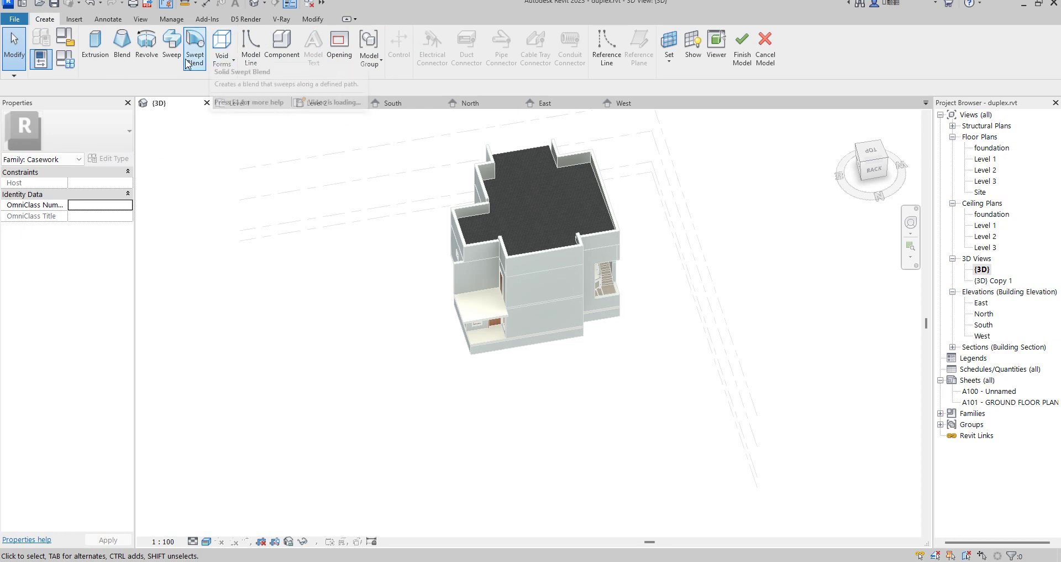
{"action": "left_click", "coordinate": [171, 46]}
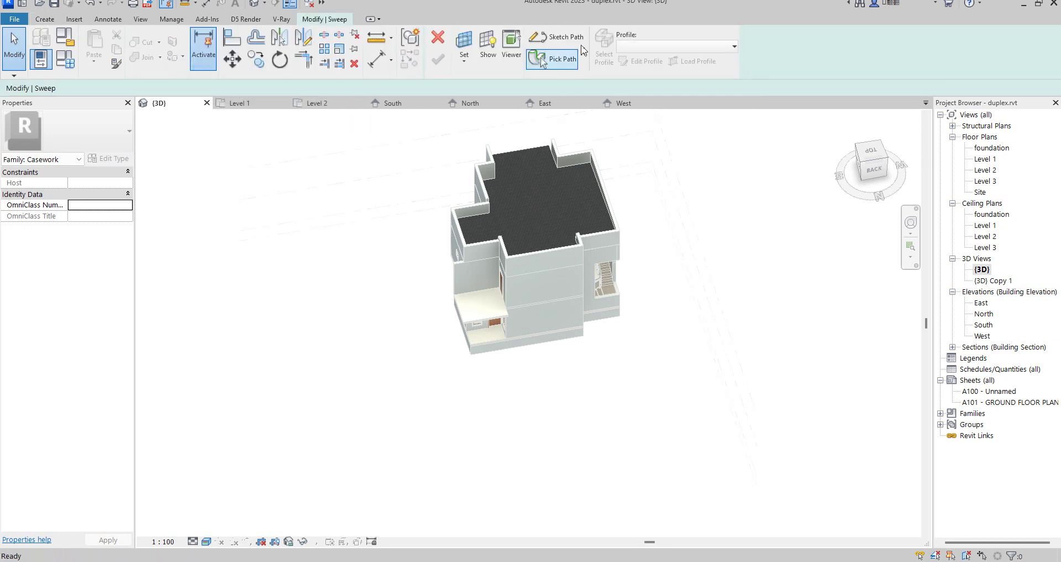
{"action": "left_click", "coordinate": [556, 71]}
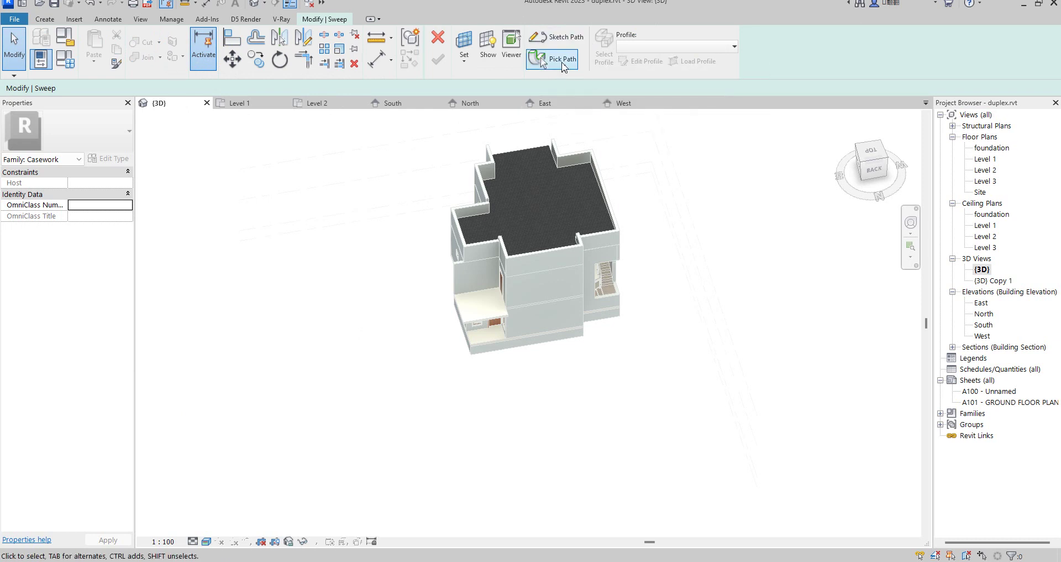
{"action": "left_click", "coordinate": [556, 59]}
{"action": "scroll", "coordinate": [617, 204], "scroll_direction": "up", "scroll_amount": 2}
{"action": "scroll", "coordinate": [618, 207], "scroll_direction": "up", "scroll_amount": 2}
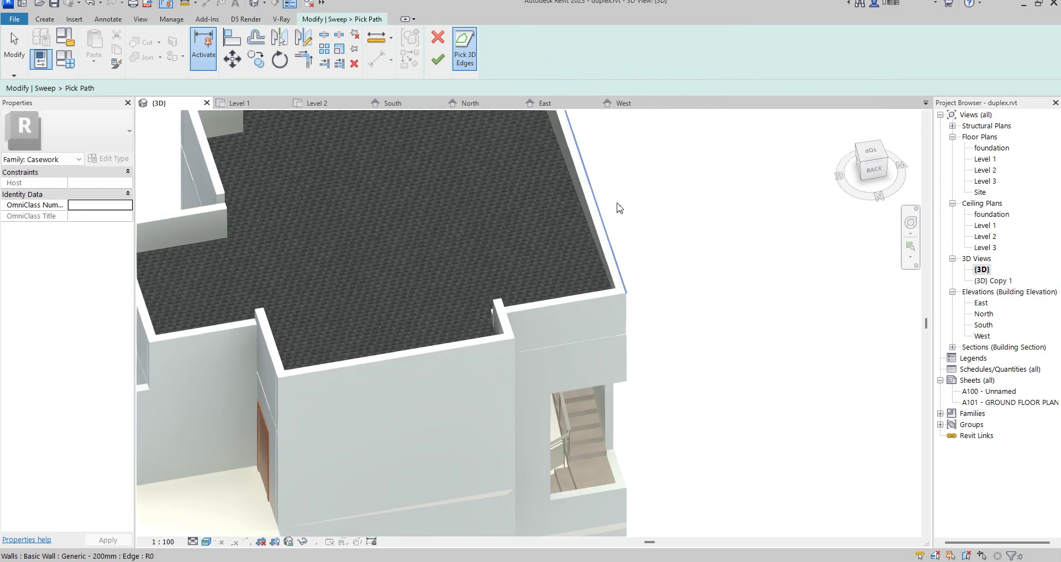
{"action": "left_click", "coordinate": [610, 235]}
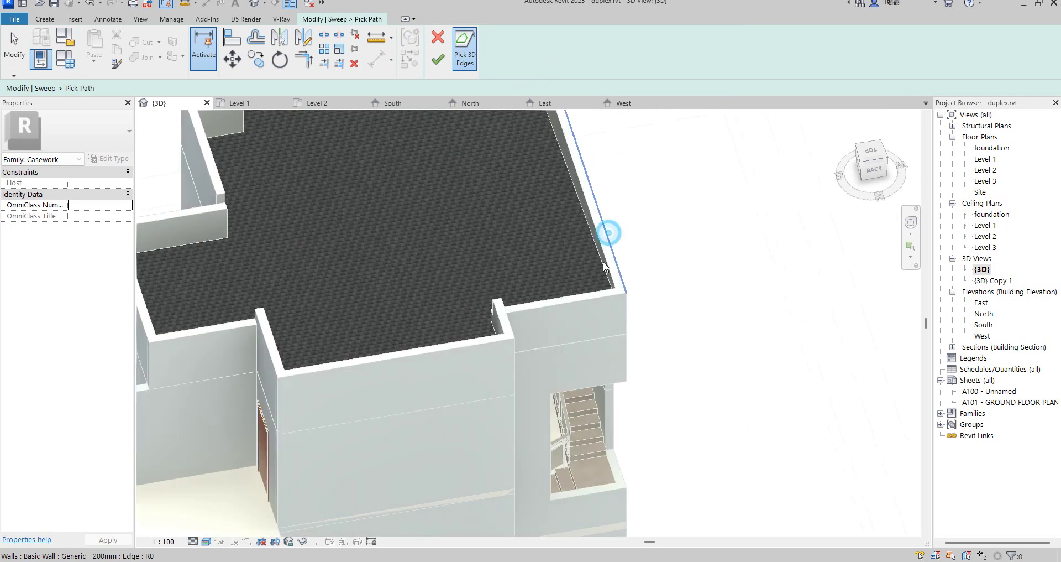
{"action": "left_click", "coordinate": [592, 299]}
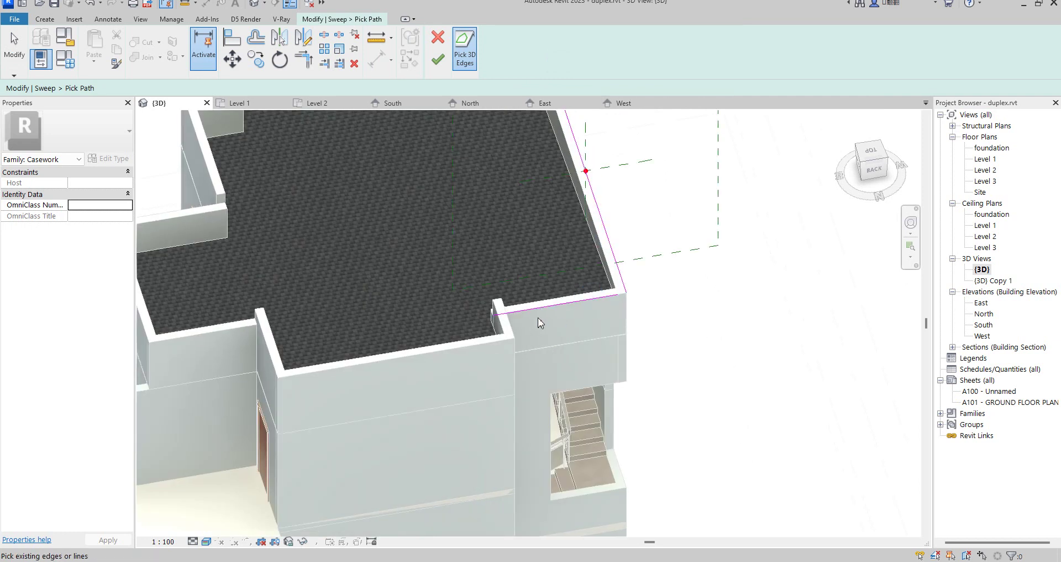
Step: Add the projecting parapet's return top edge and its vertical corner edge beside the short back parapet to the sweep path
{"action": "scroll", "coordinate": [535, 319], "scroll_direction": "up", "scroll_amount": 4}
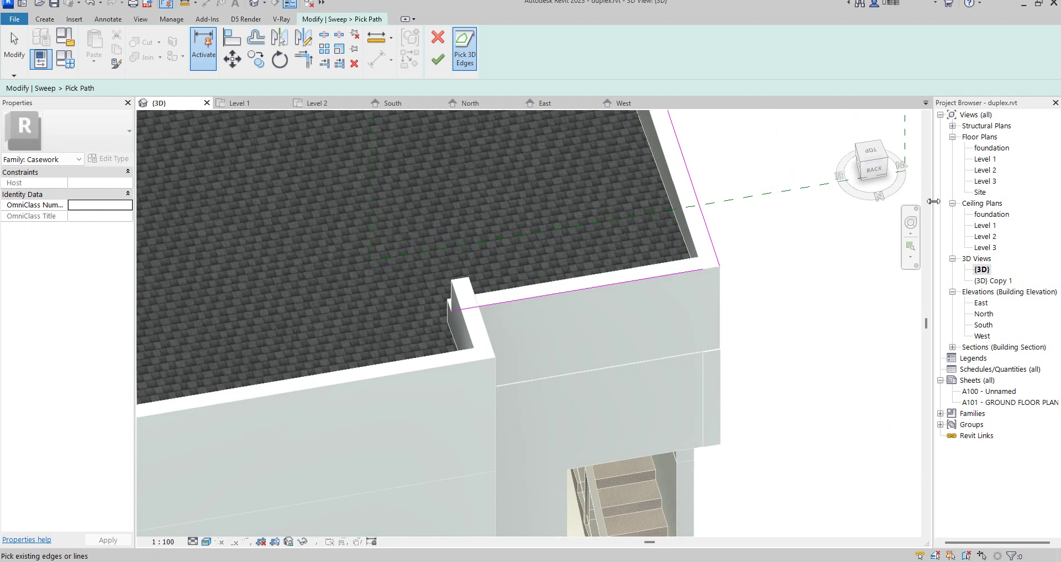
{"action": "left_click", "coordinate": [876, 155]}
{"action": "left_click", "coordinate": [865, 164]}
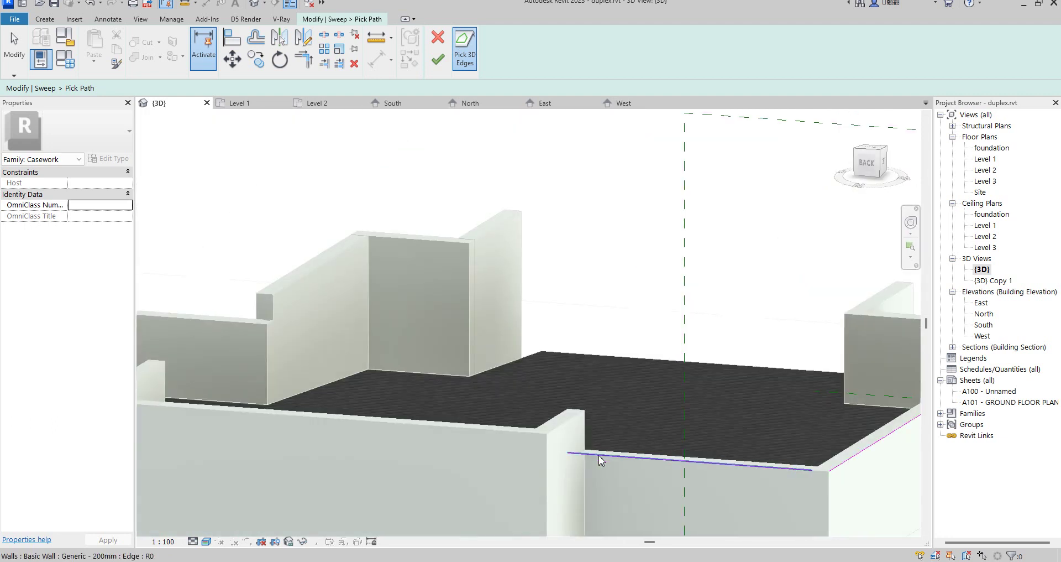
{"action": "left_click", "coordinate": [598, 456]}
{"action": "scroll", "coordinate": [599, 455], "scroll_direction": "up", "scroll_amount": 5}
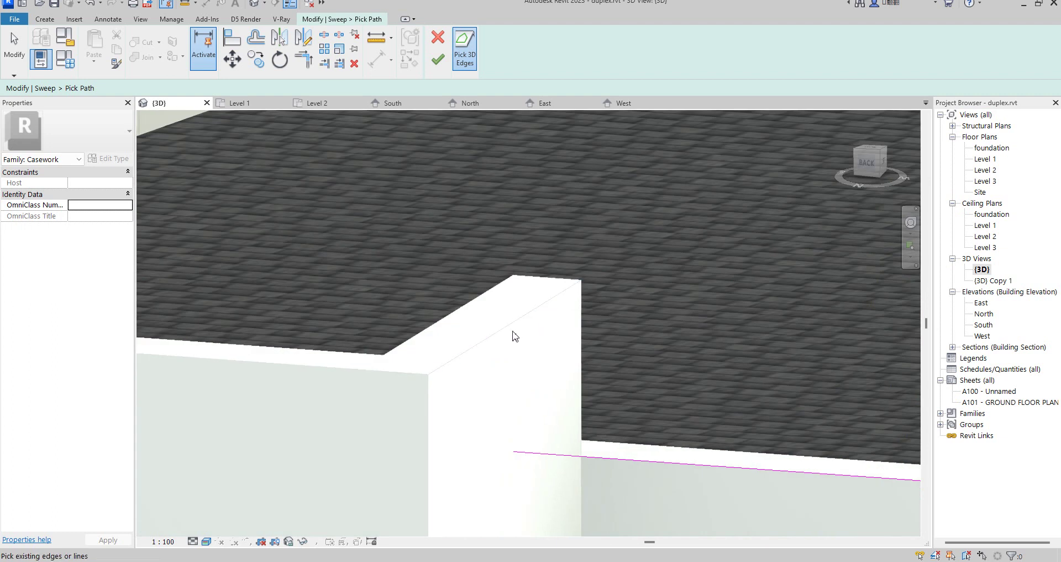
{"action": "left_click", "coordinate": [513, 320]}
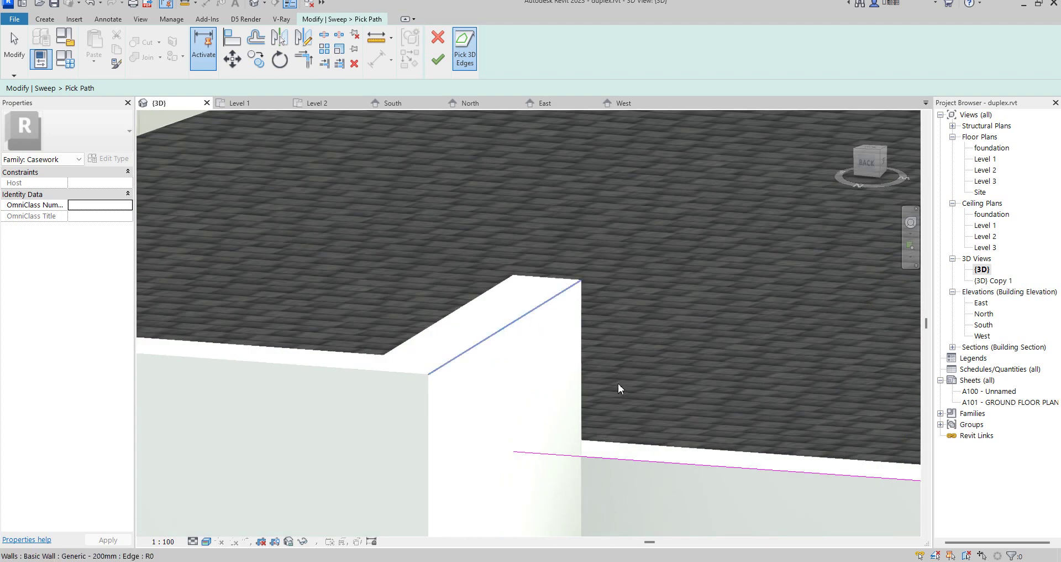
{"action": "left_click", "coordinate": [581, 364]}
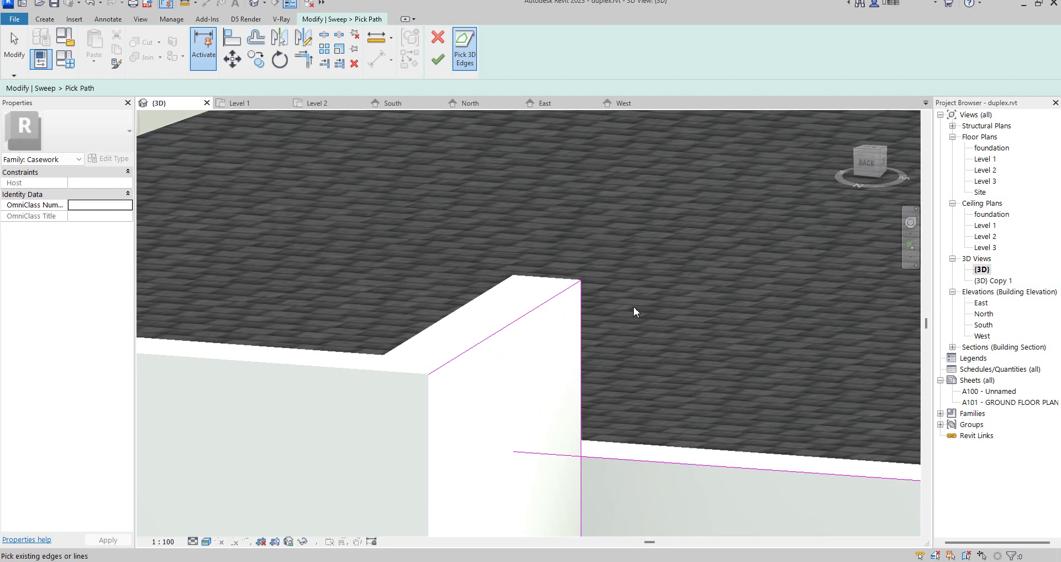
Step: Trim the vertical path line and the short back parapet's path line to a shared corner
{"action": "scroll", "coordinate": [633, 306], "scroll_direction": "down", "scroll_amount": 3}
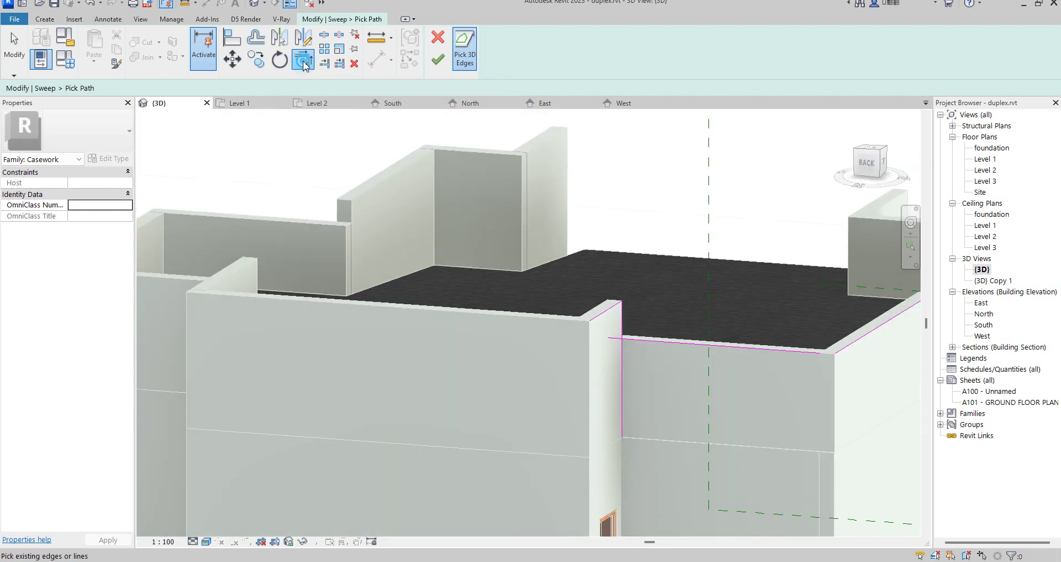
{"action": "left_click", "coordinate": [303, 58]}
{"action": "left_click", "coordinate": [623, 323]}
{"action": "left_click", "coordinate": [631, 342]}
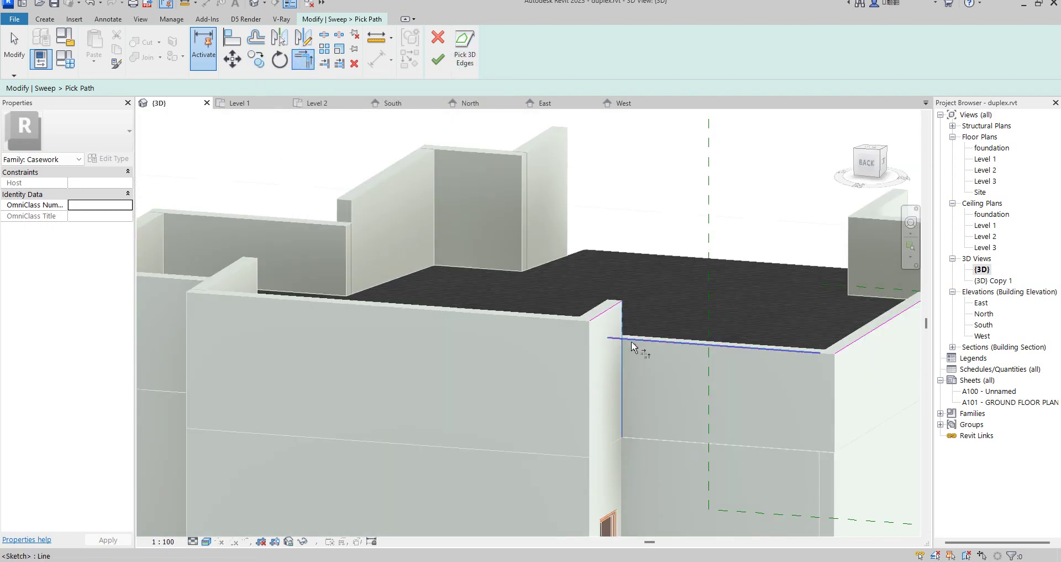
Step: Add the projecting back parapet's long top edge and far return edge to the path, and trim the long edge to the near return
{"action": "left_click", "coordinate": [465, 49]}
{"action": "left_click", "coordinate": [542, 313]}
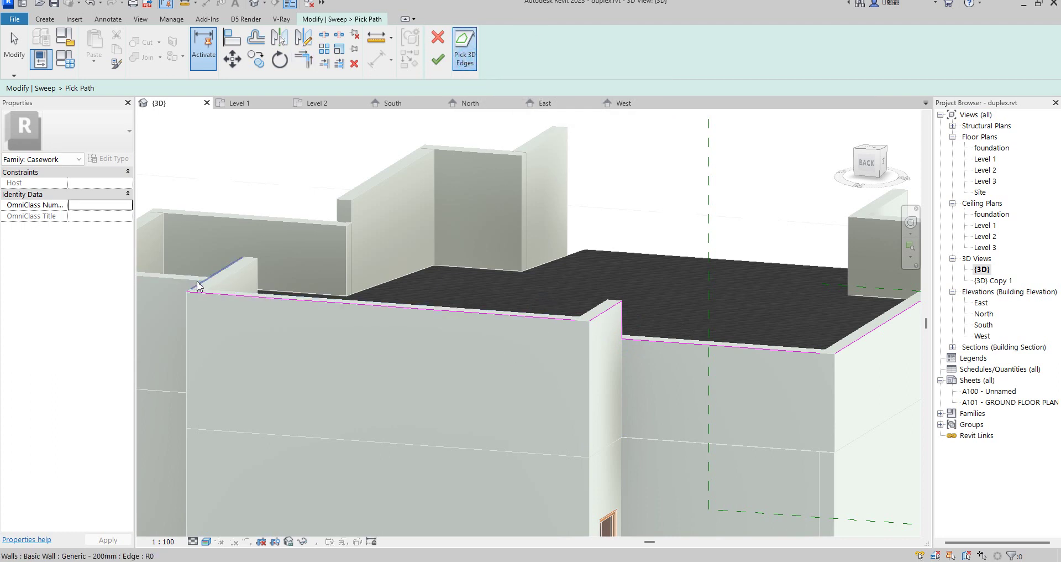
{"action": "scroll", "coordinate": [195, 283], "scroll_direction": "up", "scroll_amount": 2}
{"action": "left_click", "coordinate": [194, 290]}
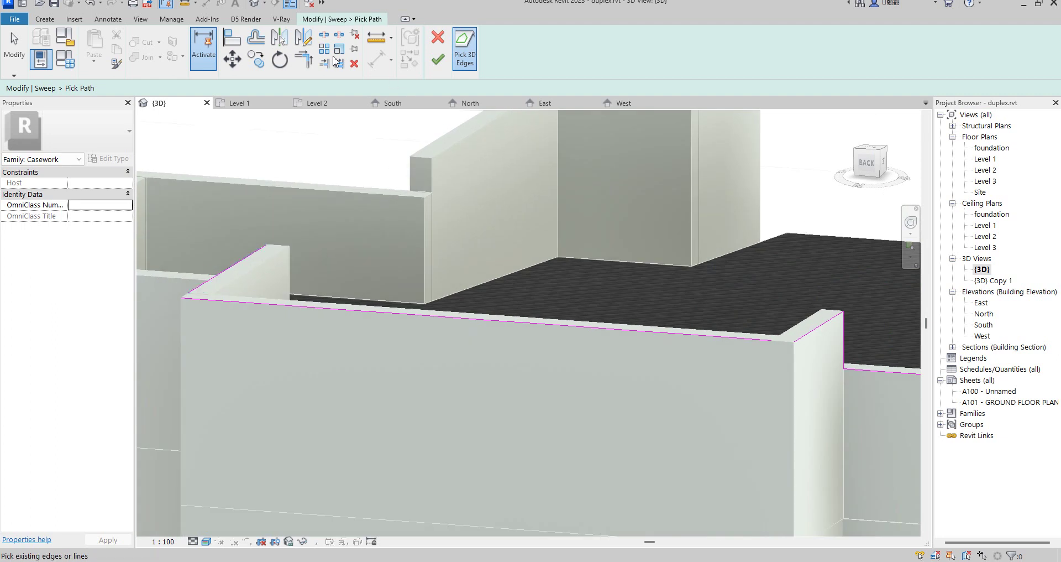
{"action": "left_click", "coordinate": [304, 59]}
{"action": "left_click", "coordinate": [749, 338]}
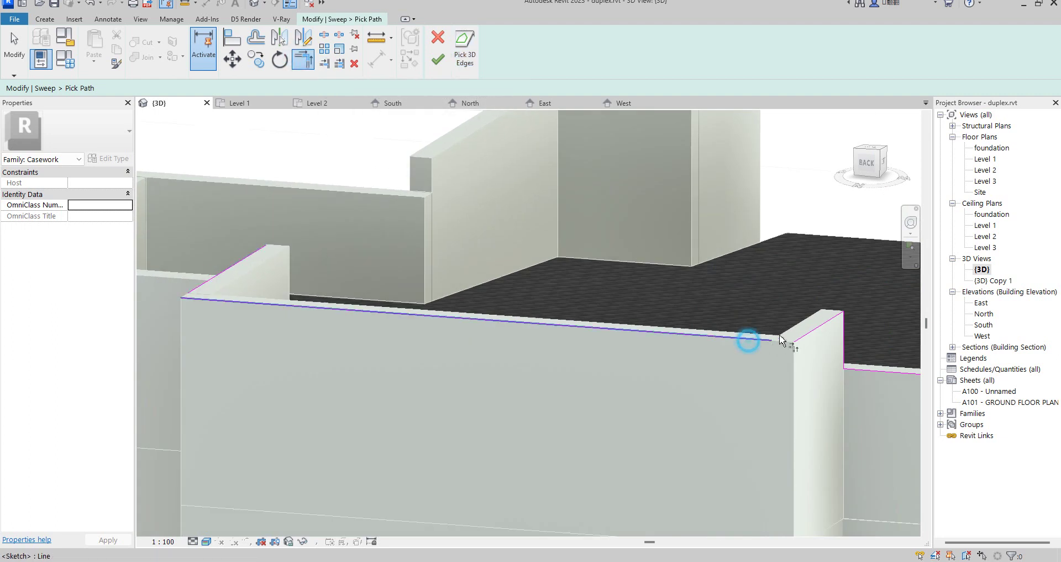
{"action": "left_click", "coordinate": [815, 336]}
{"action": "scroll", "coordinate": [818, 309], "scroll_direction": "down", "scroll_amount": 2}
{"action": "scroll", "coordinate": [807, 382], "scroll_direction": "up", "scroll_amount": 2}
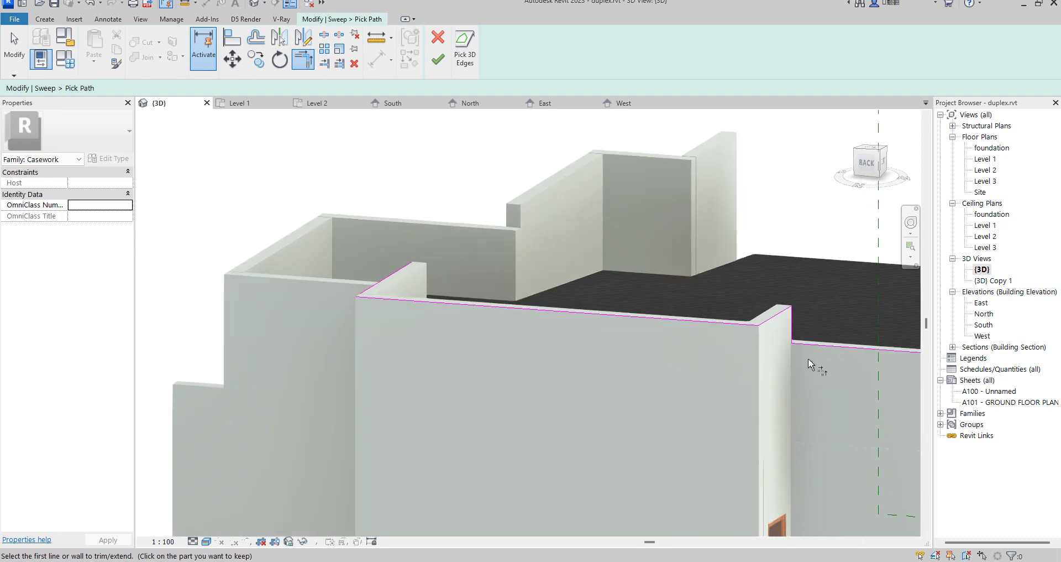
Step: Add the outer top edge of the parapet above the balcony and the vertical corner edge beside it to the sweep path
{"action": "scroll", "coordinate": [743, 368], "scroll_direction": "down", "scroll_amount": 2}
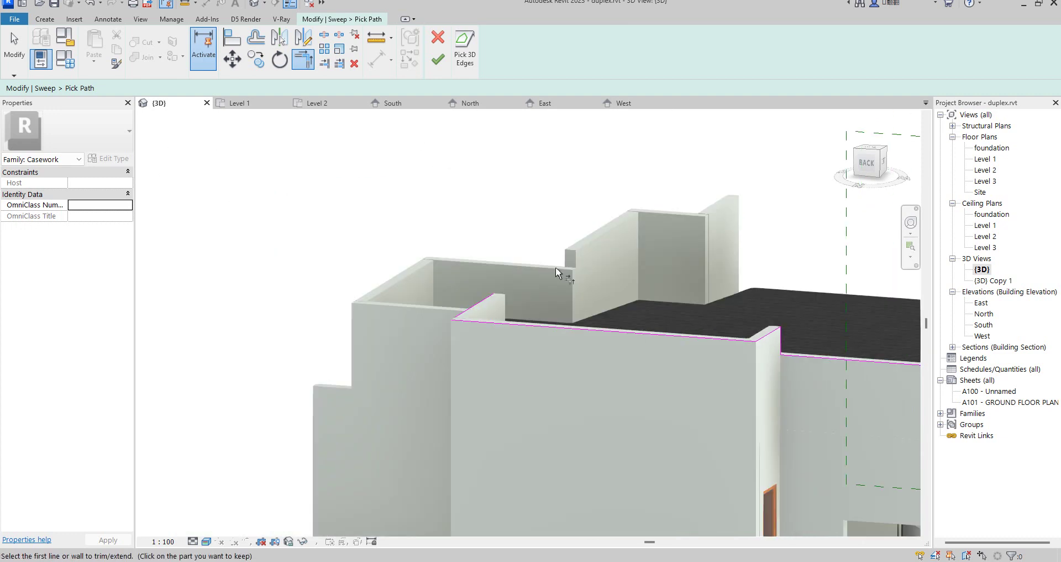
{"action": "left_click", "coordinate": [886, 159]}
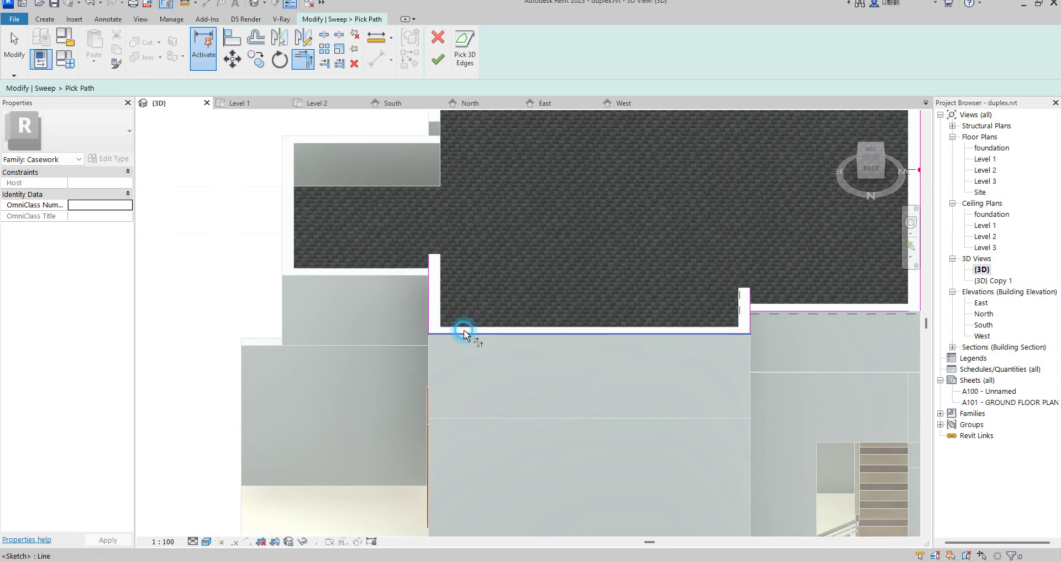
{"action": "left_click", "coordinate": [860, 175]}
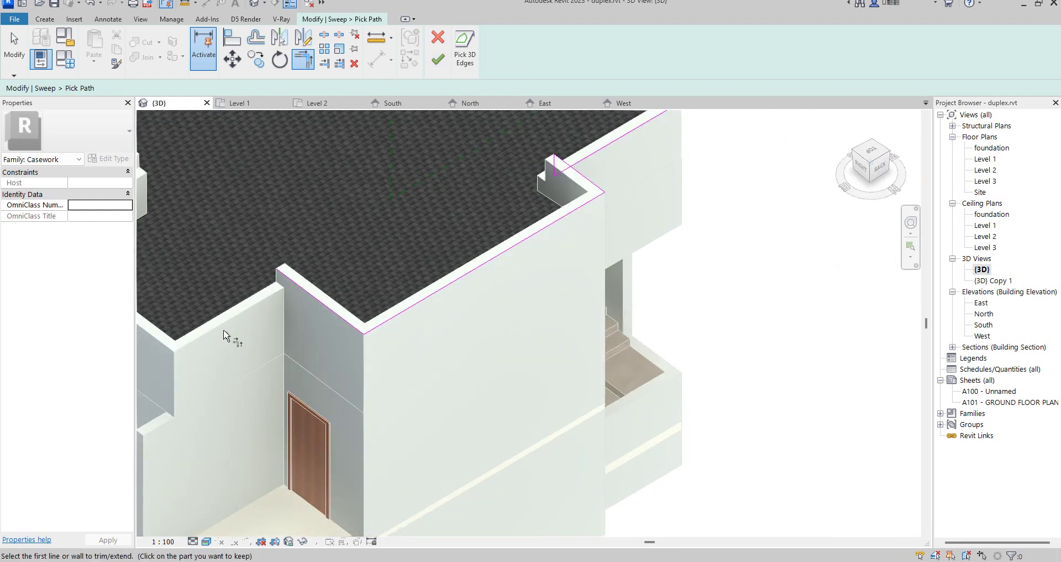
{"action": "scroll", "coordinate": [262, 308], "scroll_direction": "up", "scroll_amount": 2}
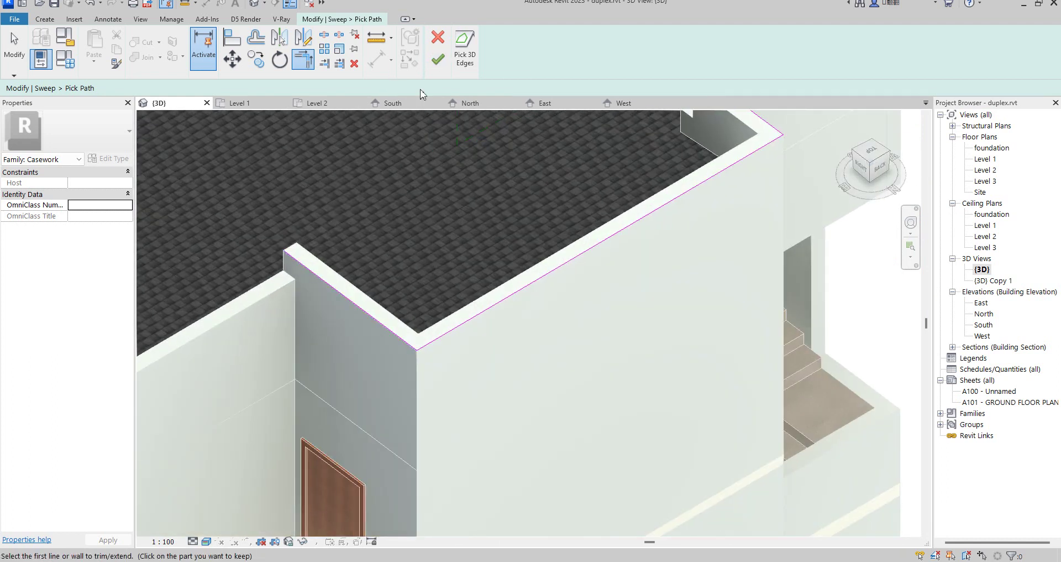
{"action": "left_click", "coordinate": [465, 50]}
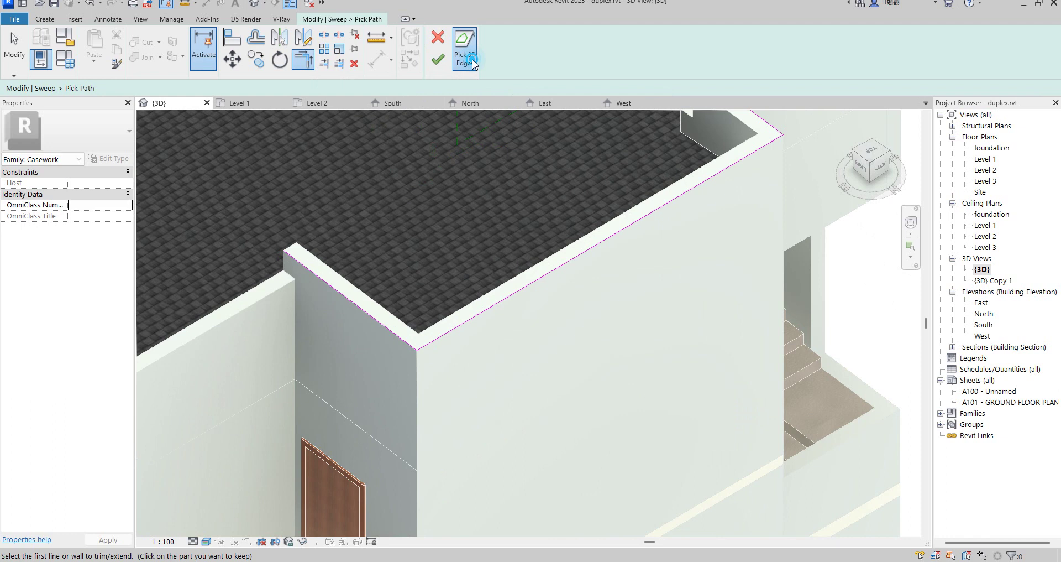
{"action": "left_click", "coordinate": [280, 293]}
{"action": "scroll", "coordinate": [293, 288], "scroll_direction": "up", "scroll_amount": 3}
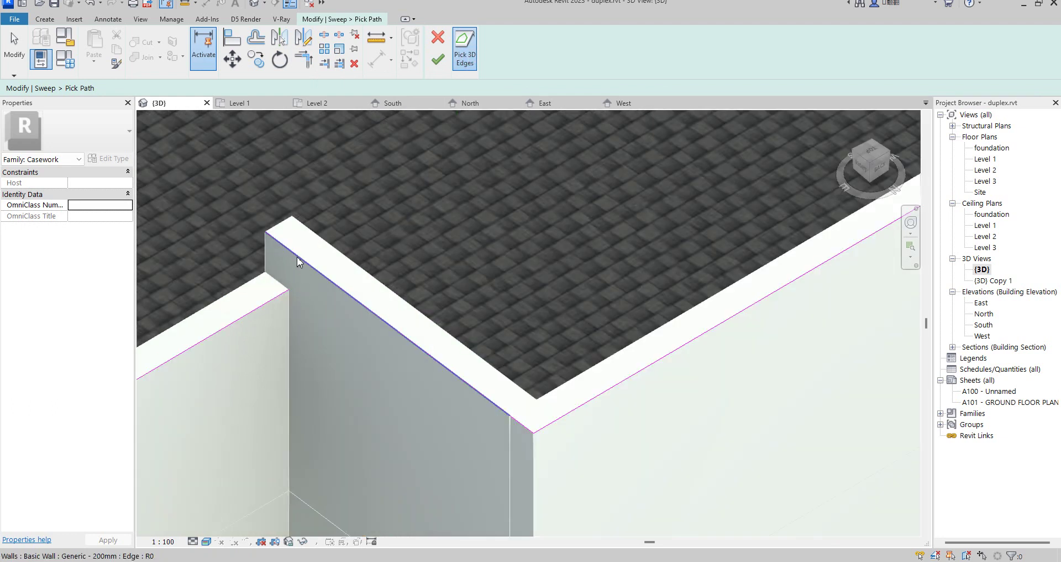
{"action": "scroll", "coordinate": [300, 281], "scroll_direction": "down", "scroll_amount": 2}
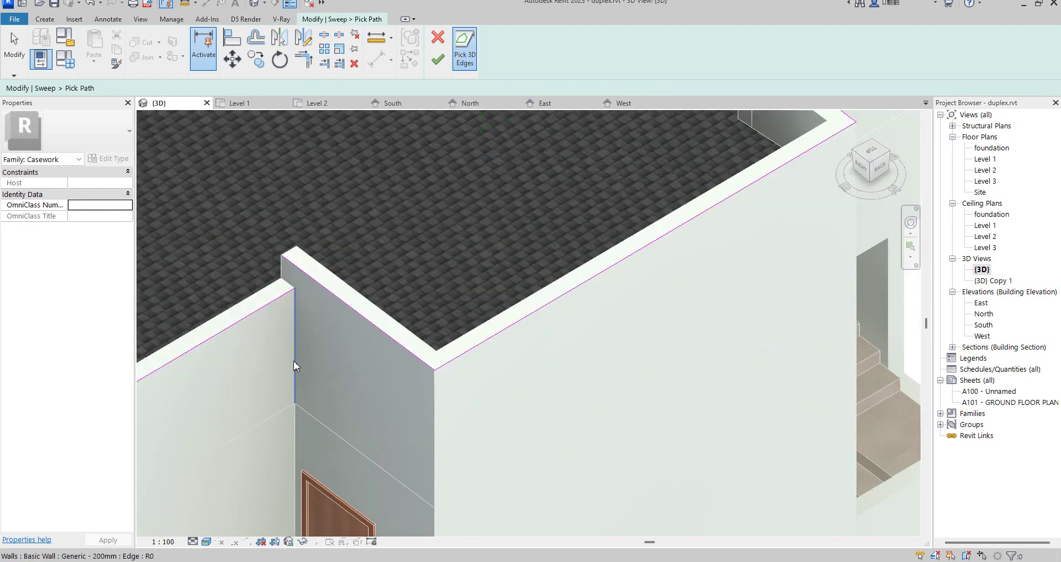
Step: Trim the vertical path line above the balcony door to meet the adjoining parapet top-edge line
{"action": "left_click", "coordinate": [303, 58]}
{"action": "left_click", "coordinate": [299, 323]}
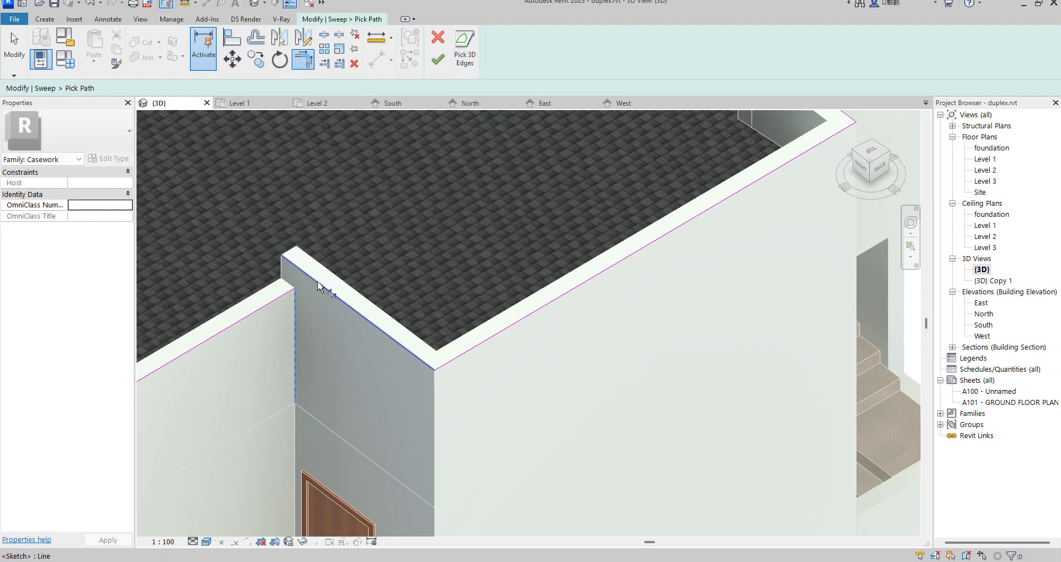
{"action": "left_click", "coordinate": [296, 284]}
Step: Add the outer top edges of the next two parapets beyond the balcony corner to the path and trim them to a clean corner
{"action": "scroll", "coordinate": [463, 261], "scroll_direction": "down", "scroll_amount": 4}
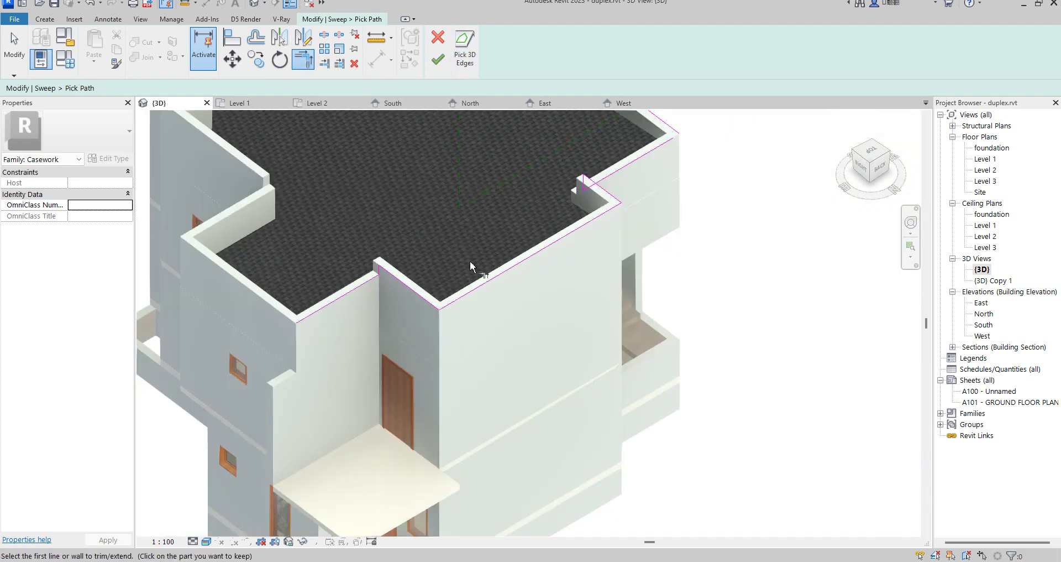
{"action": "scroll", "coordinate": [439, 313], "scroll_direction": "up", "scroll_amount": 3}
{"action": "left_click", "coordinate": [465, 50]}
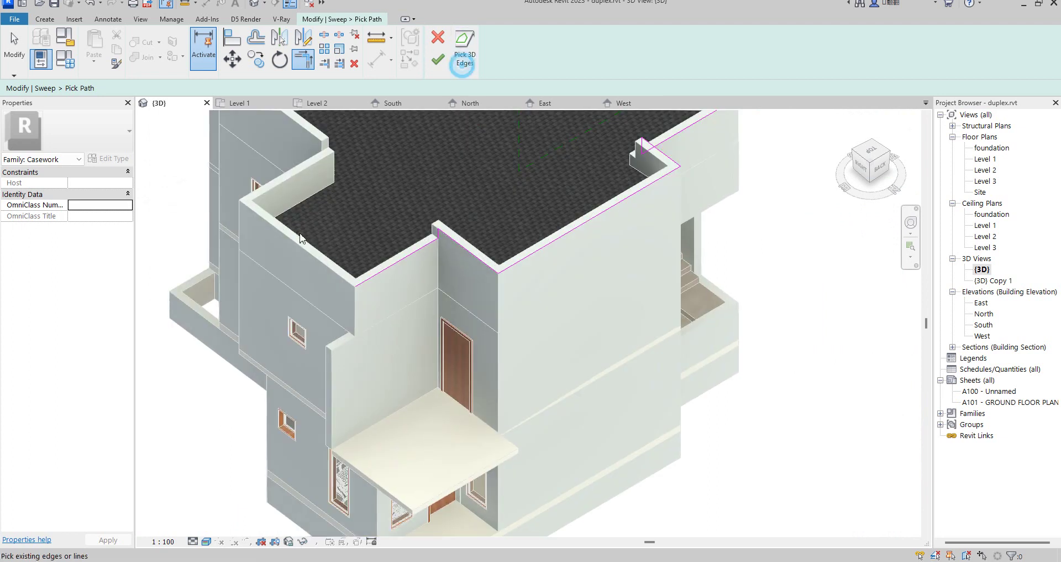
{"action": "left_click", "coordinate": [274, 219]}
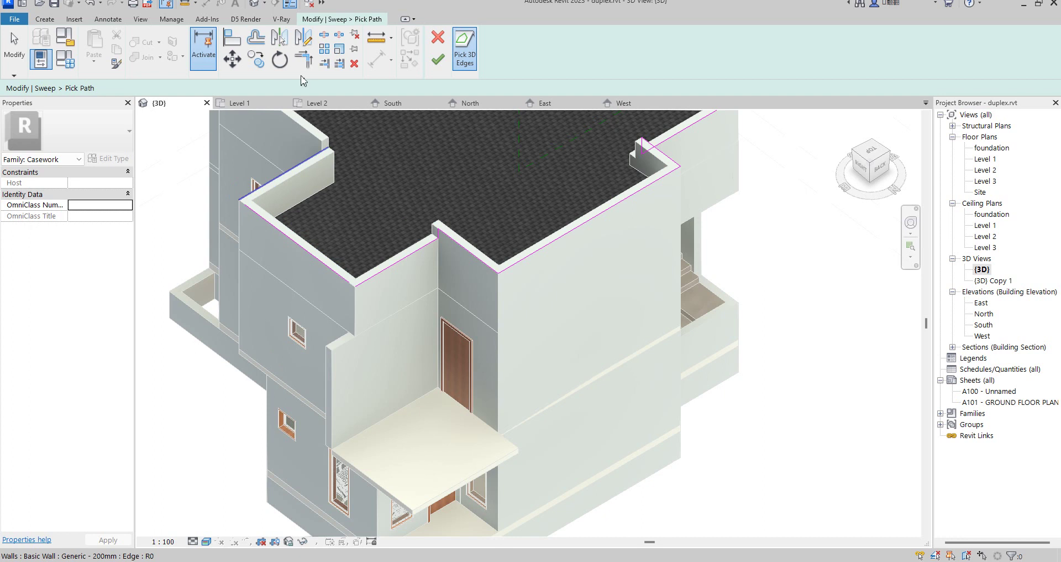
{"action": "left_click", "coordinate": [303, 58]}
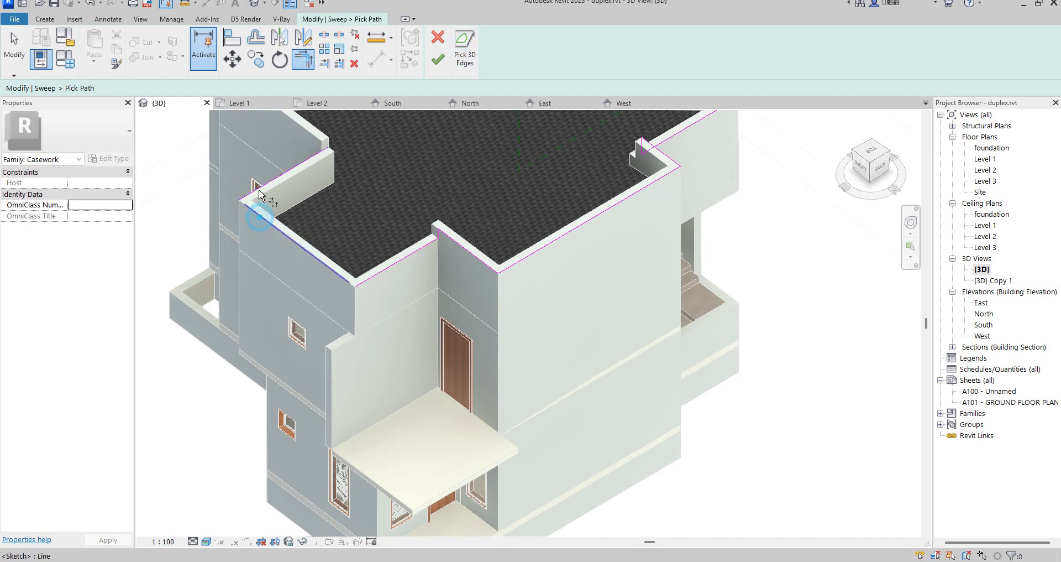
{"action": "scroll", "coordinate": [366, 228], "scroll_direction": "down", "scroll_amount": 3}
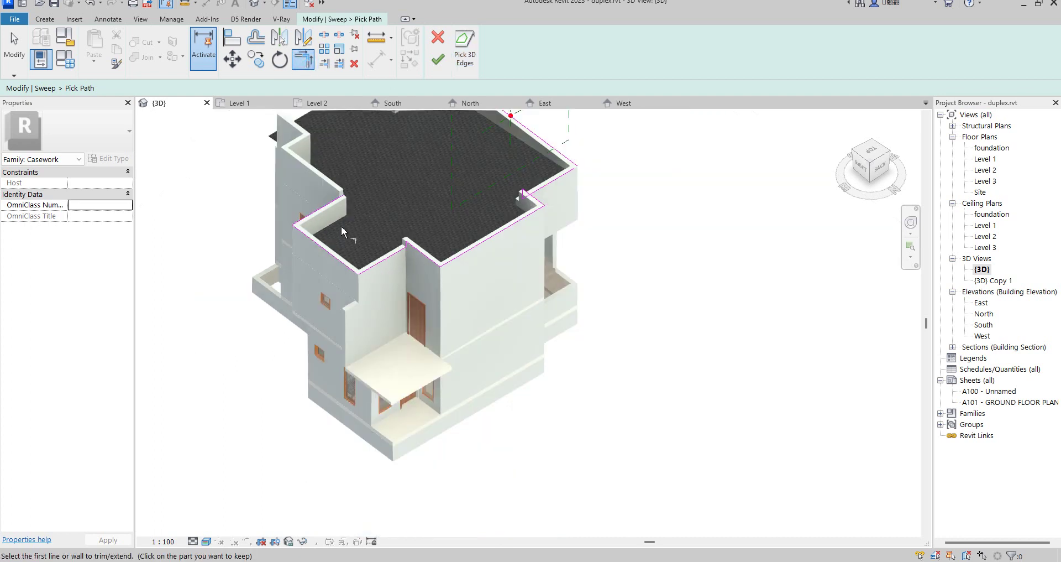
{"action": "scroll", "coordinate": [343, 224], "scroll_direction": "up", "scroll_amount": 4}
{"action": "scroll", "coordinate": [344, 217], "scroll_direction": "down", "scroll_amount": 3}
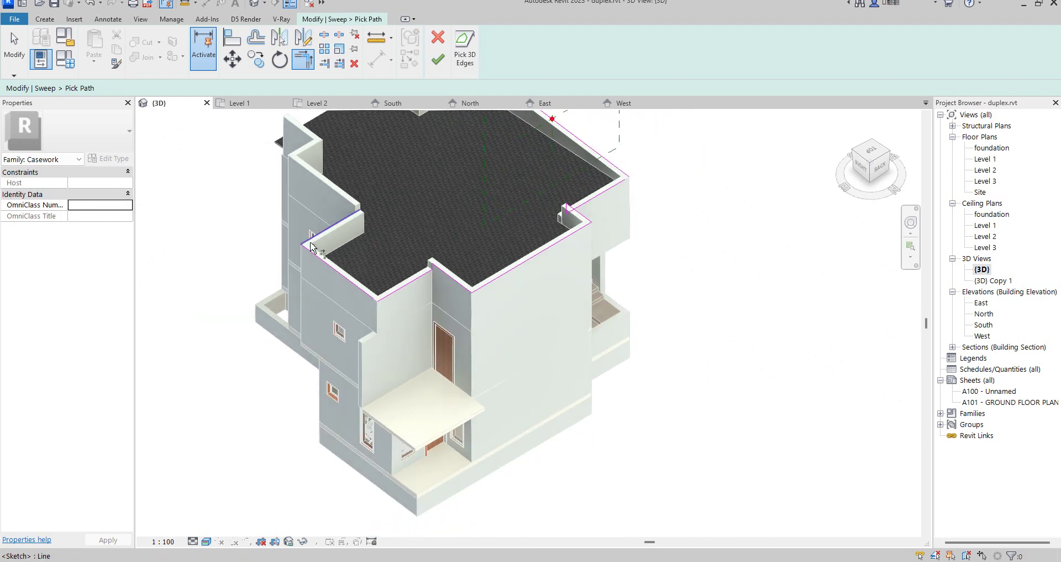
{"action": "scroll", "coordinate": [341, 240], "scroll_direction": "up", "scroll_amount": 2}
{"action": "scroll", "coordinate": [354, 216], "scroll_direction": "up", "scroll_amount": 2}
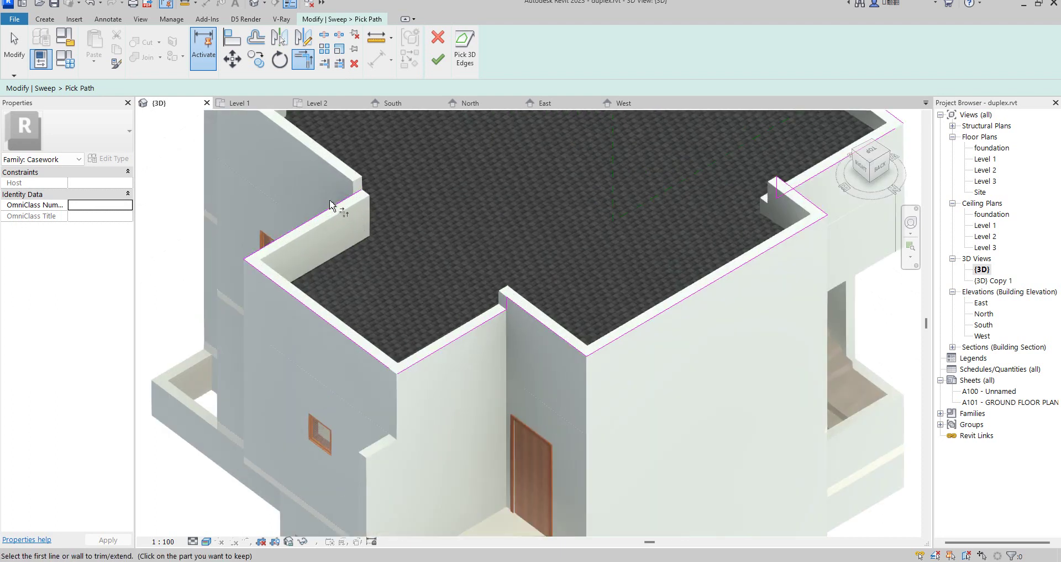
{"action": "scroll", "coordinate": [354, 215], "scroll_direction": "down", "scroll_amount": 3}
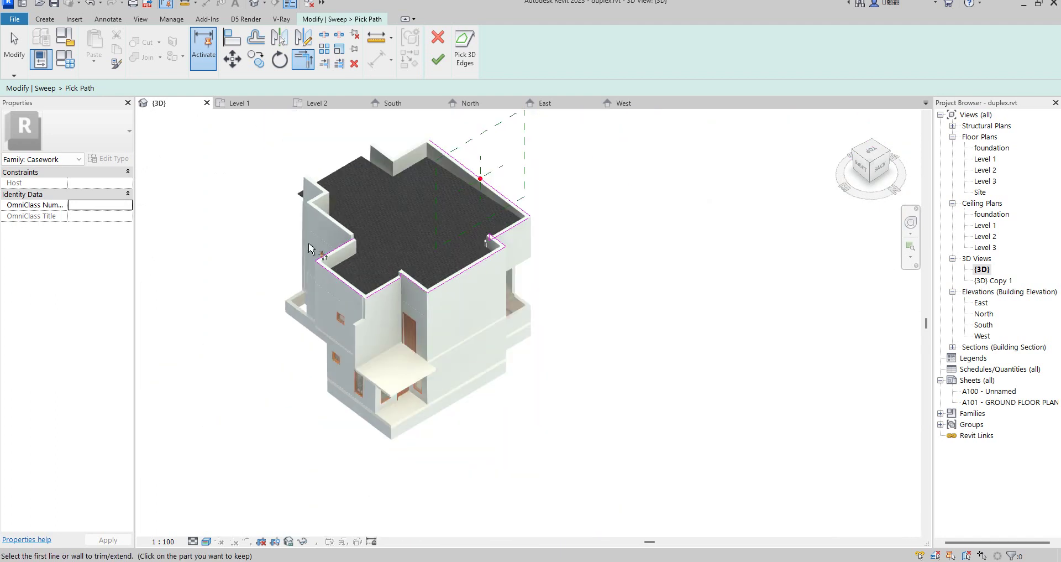
{"action": "scroll", "coordinate": [393, 166], "scroll_direction": "up", "scroll_amount": 5}
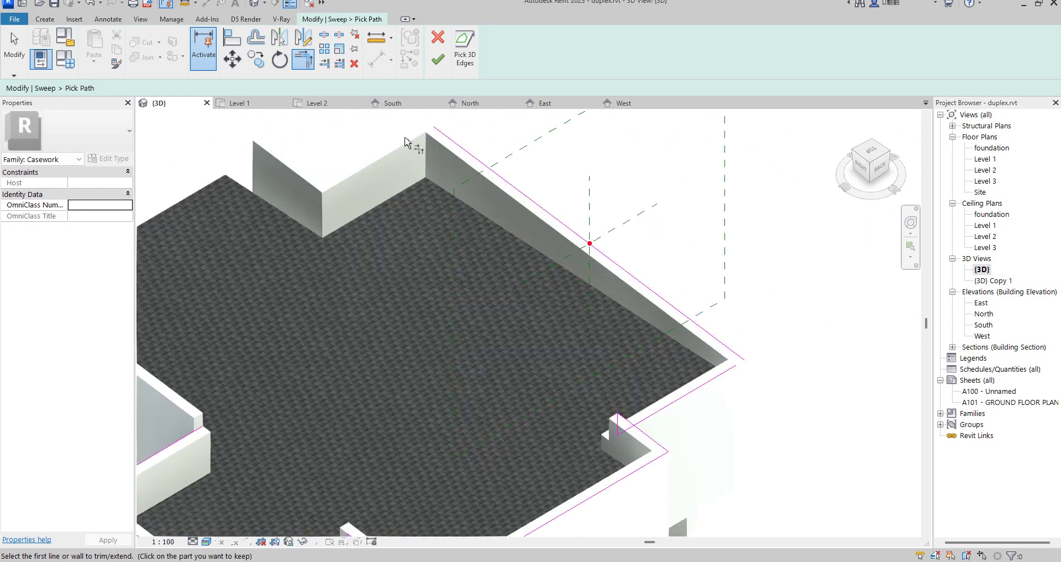
Step: Add the outer top edge of the front parapet adjoining the long side parapet, and its short return edge, to the sweep path
{"action": "scroll", "coordinate": [424, 191], "scroll_direction": "down", "scroll_amount": 4}
{"action": "scroll", "coordinate": [409, 169], "scroll_direction": "up", "scroll_amount": 3}
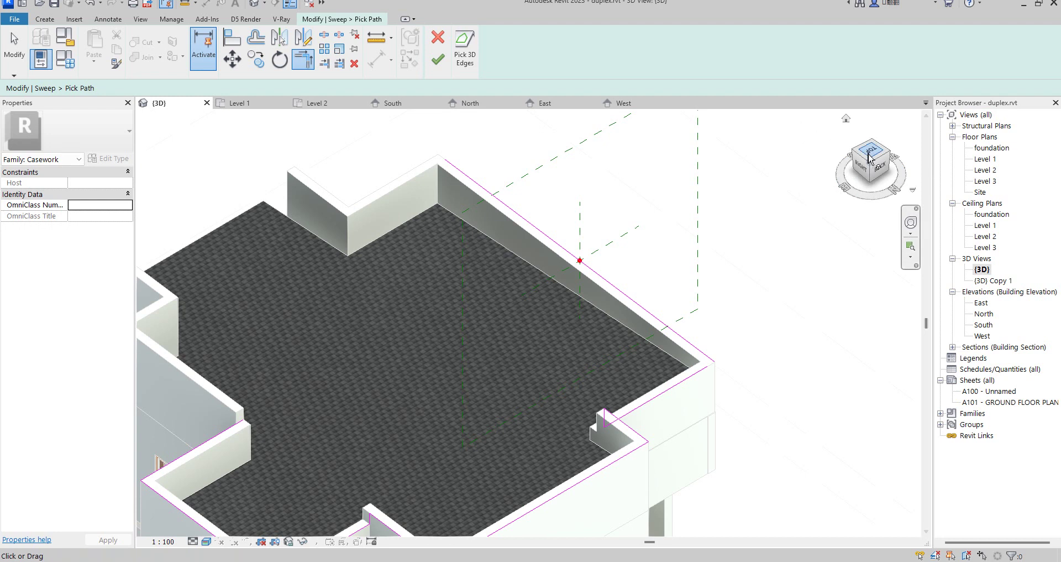
{"action": "left_click_drag", "start_coordinate": [852, 157], "coordinate": [150, 172]}
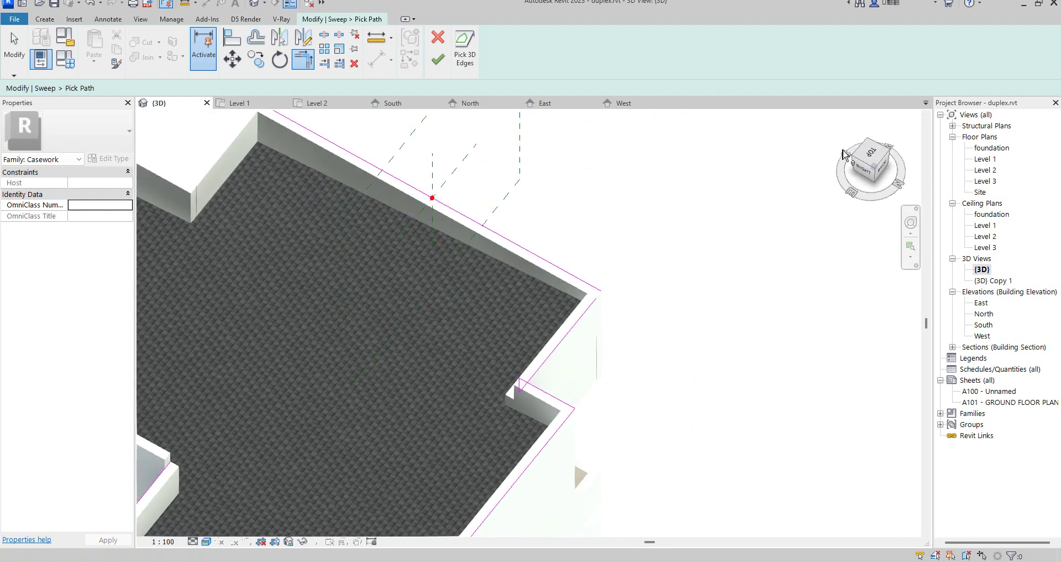
{"action": "scroll", "coordinate": [790, 164], "scroll_direction": "down", "scroll_amount": 3}
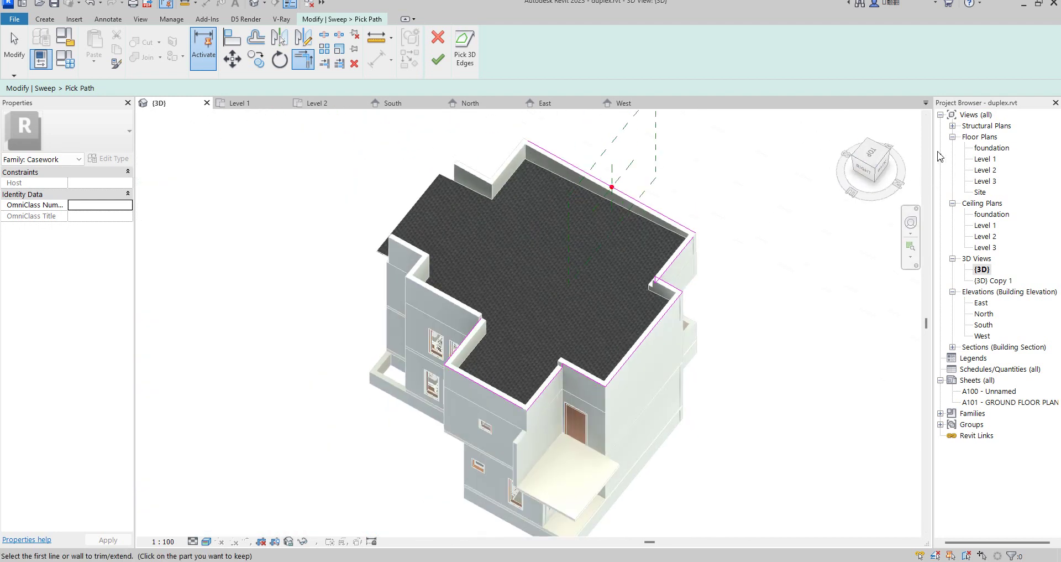
{"action": "mouse_move", "coordinate": [853, 155]}
{"action": "left_mouse_down"}
{"action": "mouse_move", "coordinate": [148, 170]}
{"action": "mouse_move", "coordinate": [711, 169]}
{"action": "left_mouse_up"}
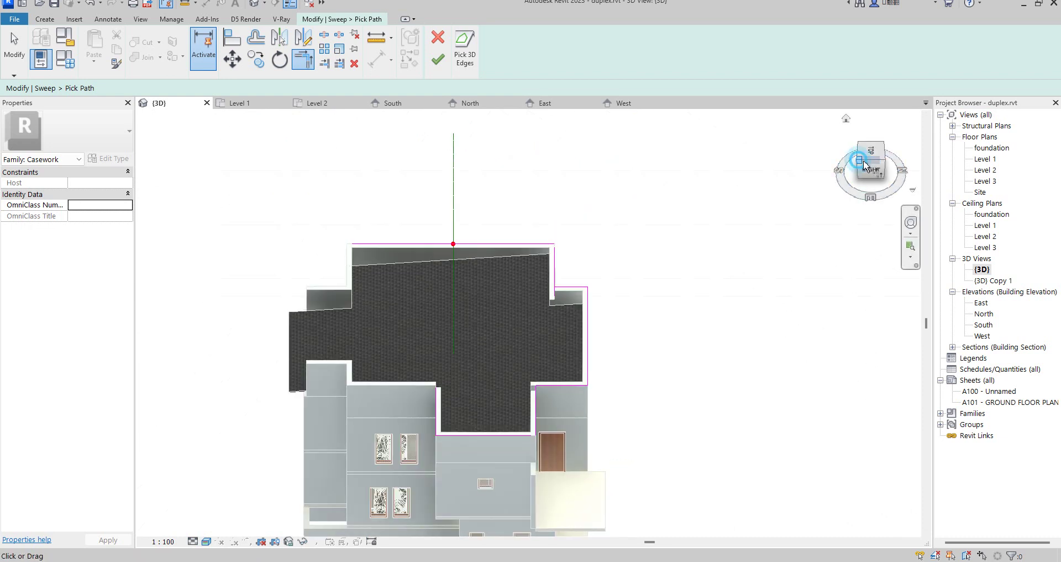
{"action": "left_click", "coordinate": [860, 163]}
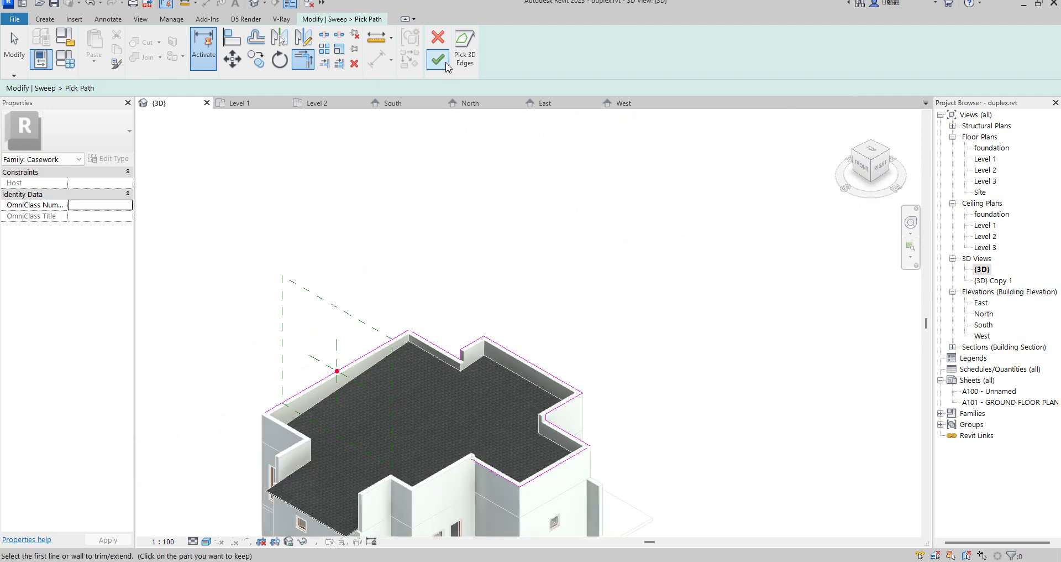
{"action": "left_click", "coordinate": [465, 51]}
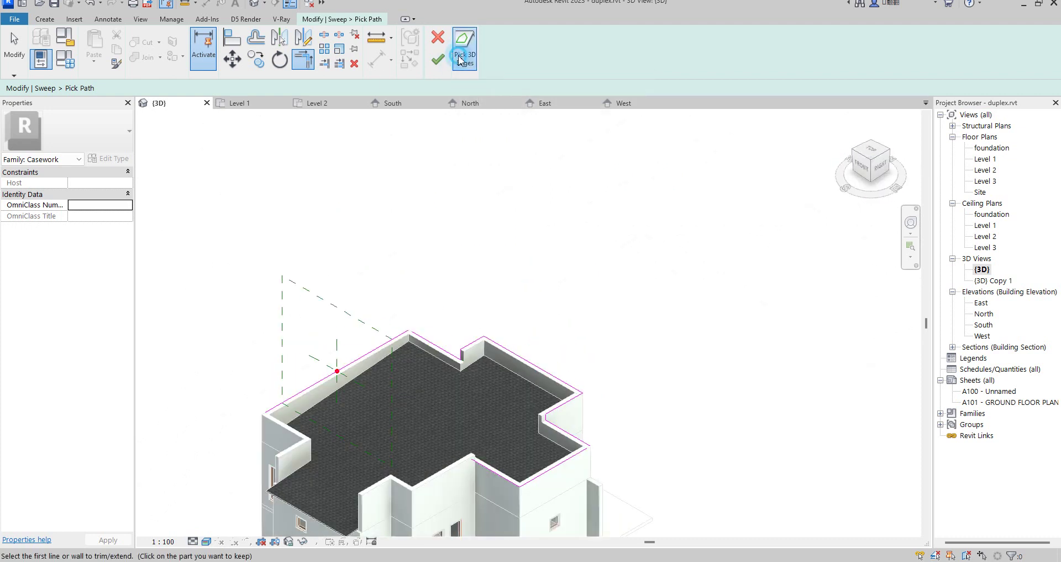
{"action": "left_click", "coordinate": [278, 433]}
{"action": "left_click", "coordinate": [285, 448]}
Step: Trim the path lines into clean corners at both ends of the long side parapet
{"action": "left_click", "coordinate": [303, 58]}
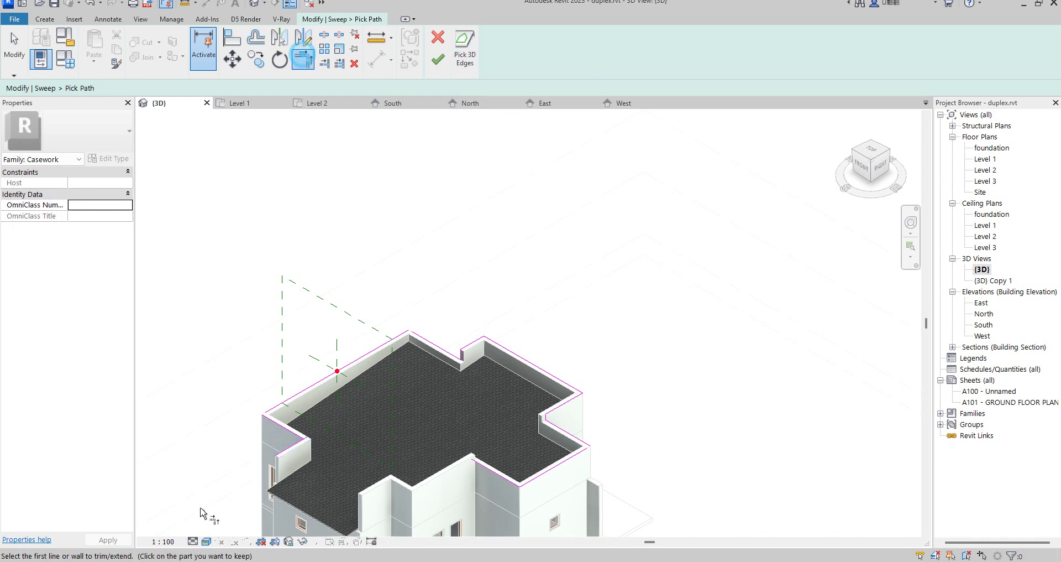
{"action": "left_click", "coordinate": [278, 404]}
{"action": "left_click", "coordinate": [289, 432]}
{"action": "scroll", "coordinate": [292, 446], "scroll_direction": "up", "scroll_amount": 4}
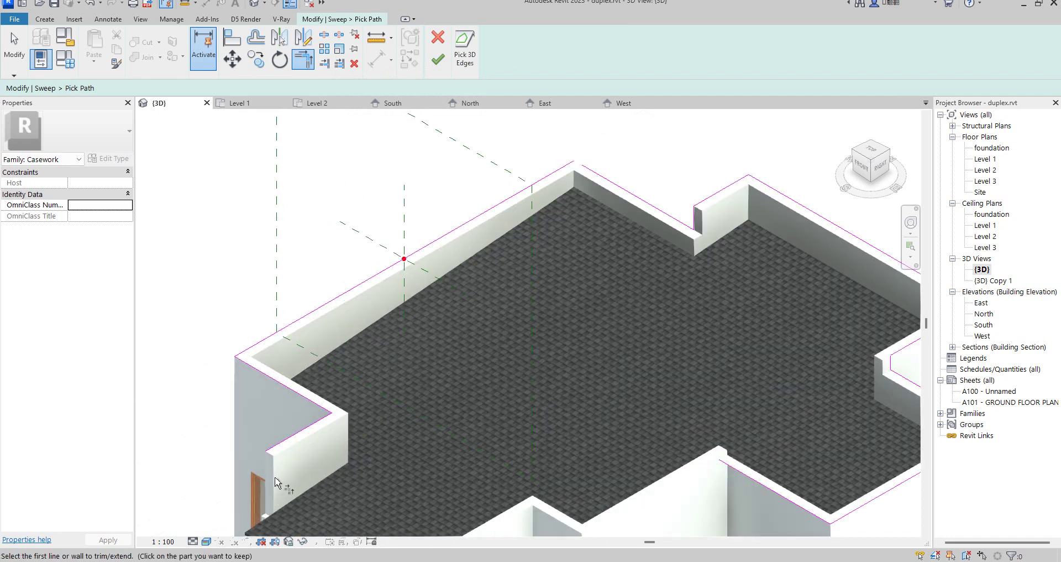
{"action": "scroll", "coordinate": [308, 326], "scroll_direction": "down", "scroll_amount": 6}
{"action": "scroll", "coordinate": [308, 326], "scroll_direction": "up", "scroll_amount": 5}
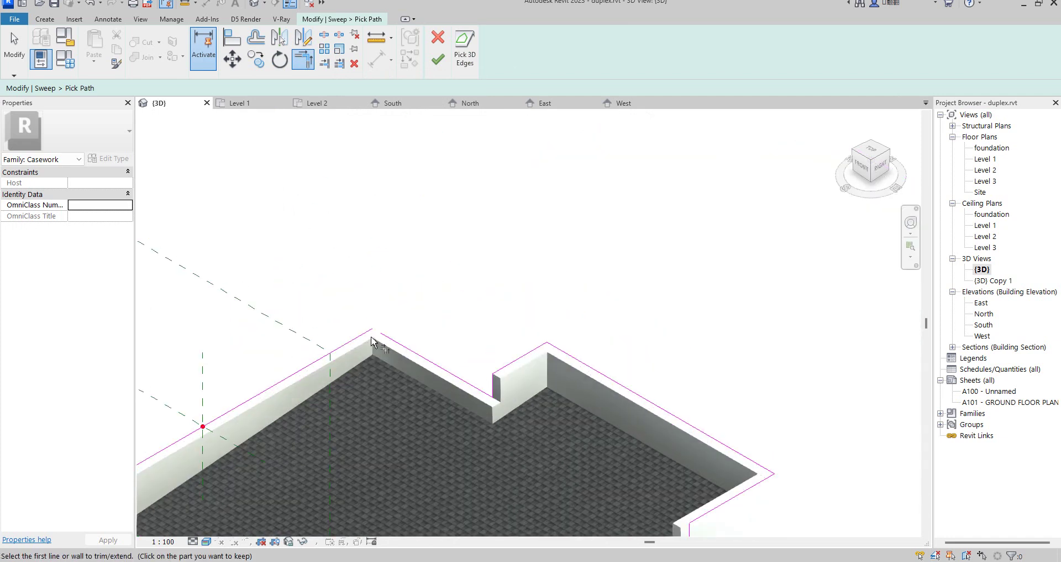
{"action": "scroll", "coordinate": [387, 339], "scroll_direction": "down", "scroll_amount": 5}
{"action": "scroll", "coordinate": [437, 369], "scroll_direction": "up", "scroll_amount": 7}
{"action": "scroll", "coordinate": [466, 364], "scroll_direction": "down", "scroll_amount": 5}
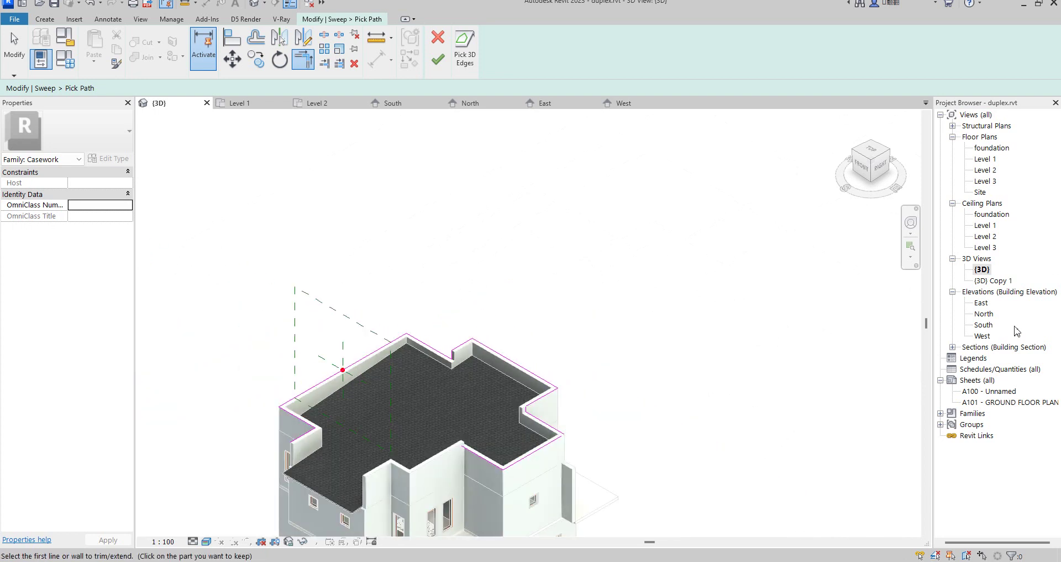
Step: Open the North elevation and try to finish the sweep path
{"action": "double_click", "coordinate": [987, 315]}
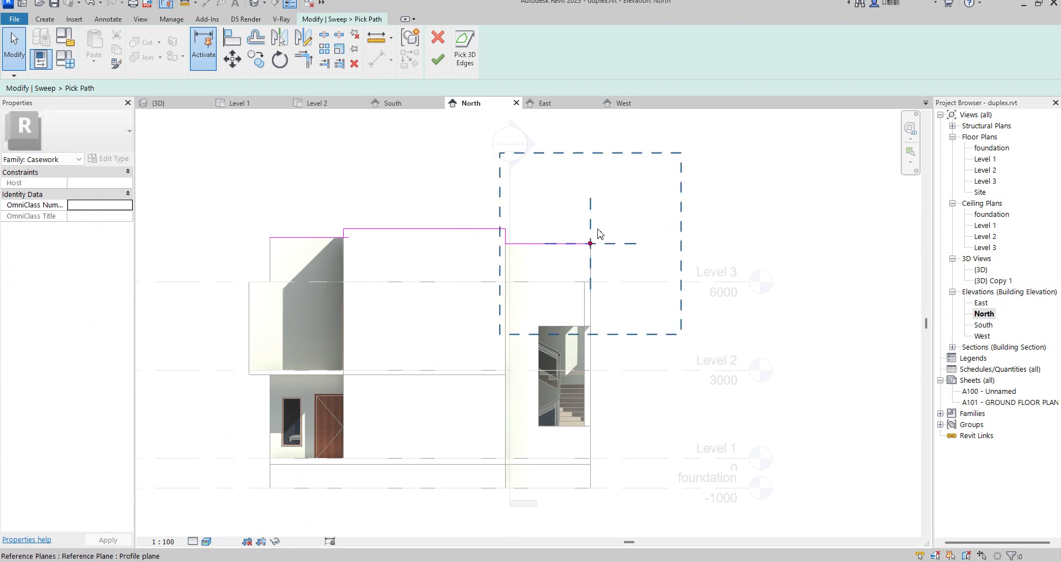
{"action": "scroll", "coordinate": [590, 243], "scroll_direction": "up", "scroll_amount": 2}
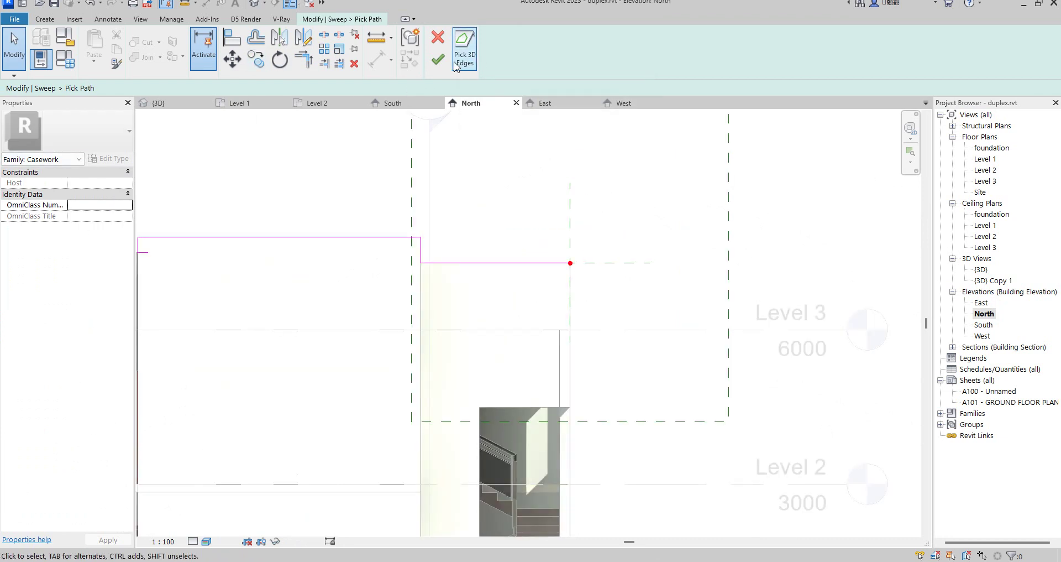
{"action": "left_click", "coordinate": [437, 61]}
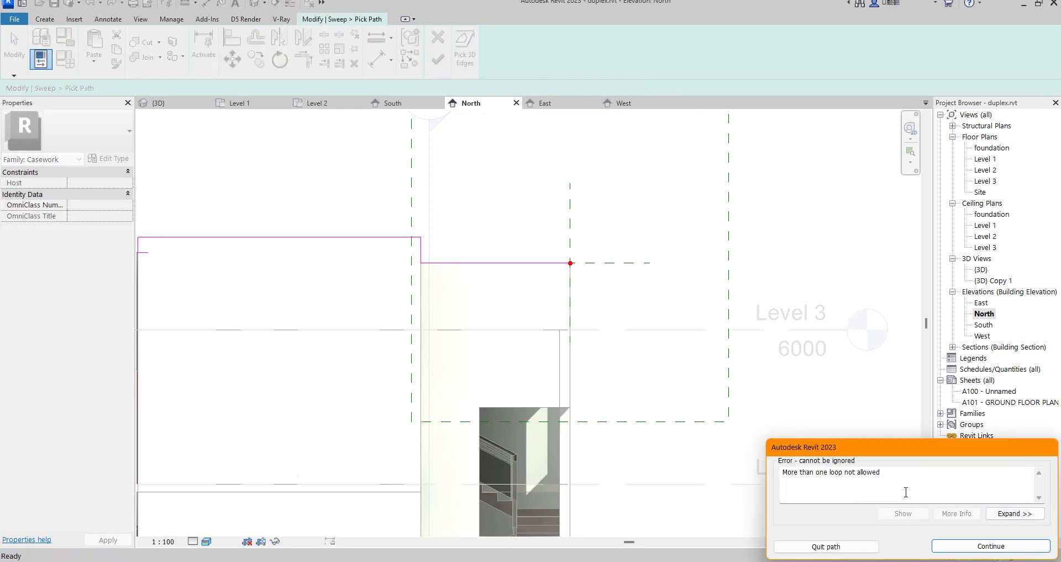
{"action": "left_click", "coordinate": [1007, 550]}
{"action": "scroll", "coordinate": [823, 401], "scroll_direction": "down", "scroll_amount": 2}
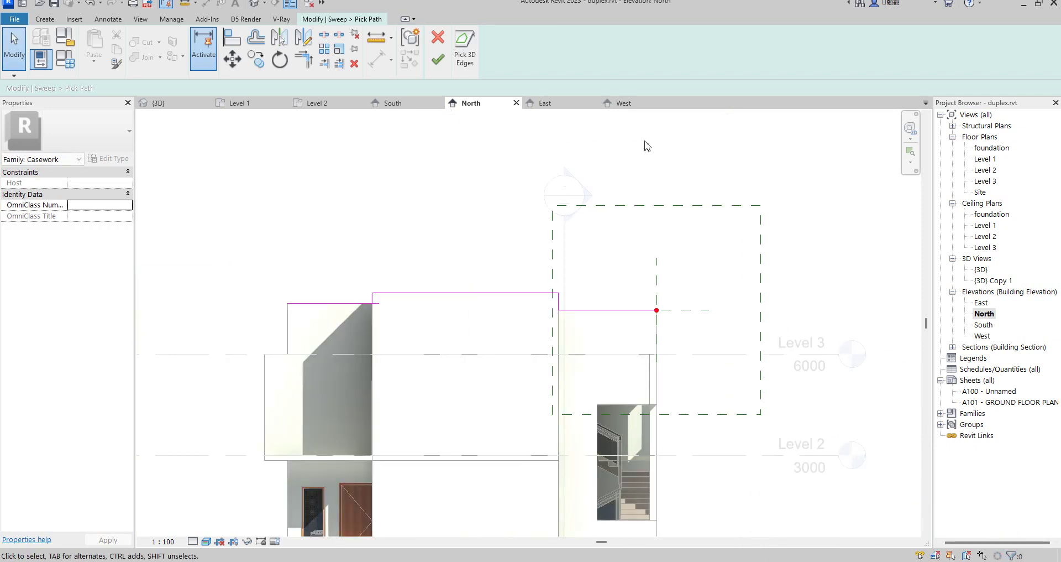
Step: Examine the path lines at the parapet corners in the 3D view for gaps or overlaps
{"action": "double_click", "coordinate": [982, 270]}
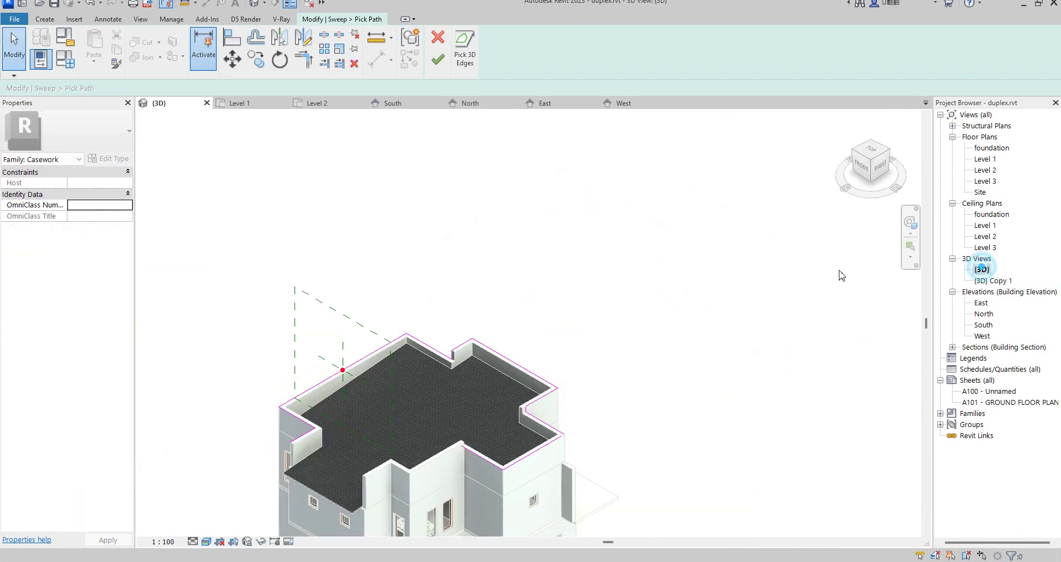
{"action": "scroll", "coordinate": [440, 397], "scroll_direction": "up", "scroll_amount": 3}
{"action": "scroll", "coordinate": [439, 473], "scroll_direction": "up", "scroll_amount": 3}
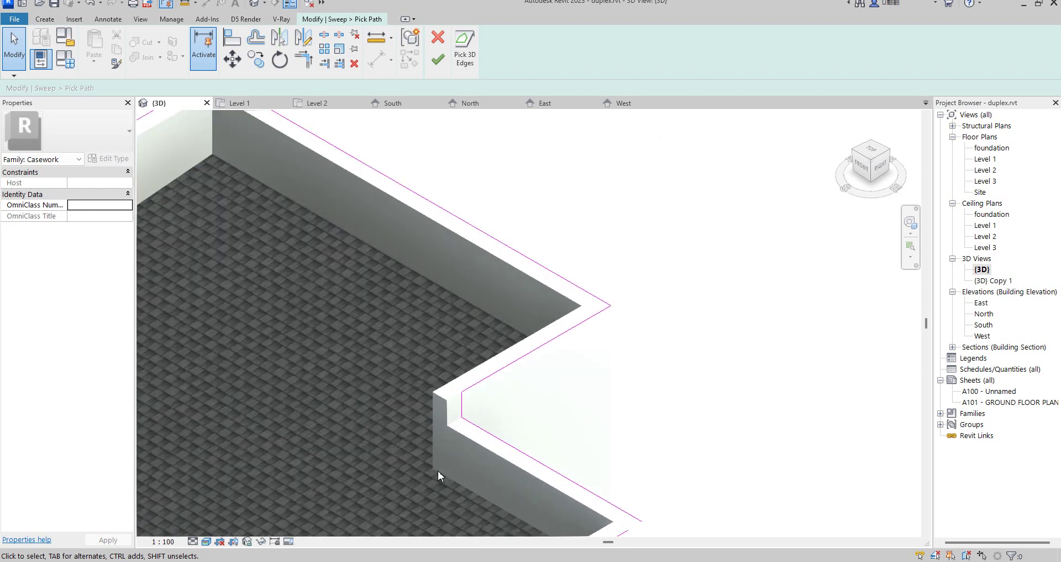
{"action": "scroll", "coordinate": [571, 353], "scroll_direction": "down", "scroll_amount": 3}
{"action": "scroll", "coordinate": [564, 394], "scroll_direction": "down", "scroll_amount": 3}
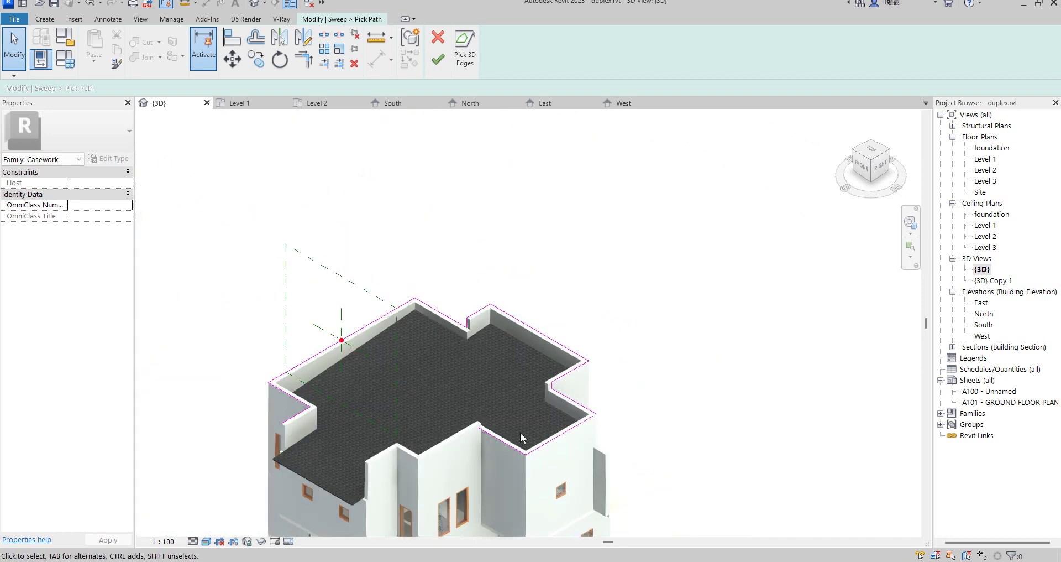
{"action": "scroll", "coordinate": [489, 439], "scroll_direction": "up", "scroll_amount": 5}
{"action": "scroll", "coordinate": [443, 434], "scroll_direction": "down", "scroll_amount": 5}
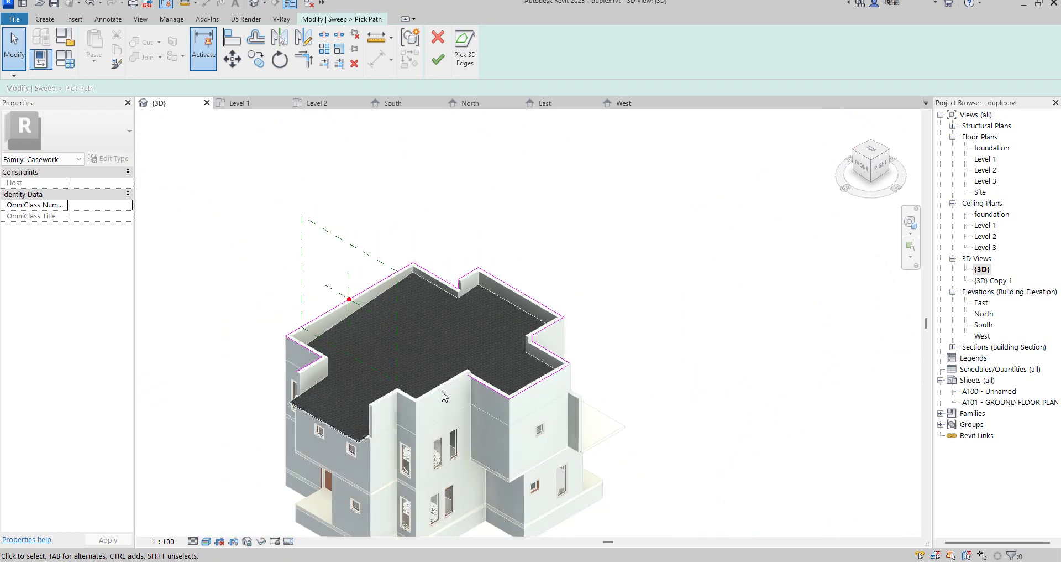
{"action": "scroll", "coordinate": [292, 378], "scroll_direction": "up", "scroll_amount": 5}
{"action": "left_click", "coordinate": [289, 310]}
{"action": "scroll", "coordinate": [289, 305], "scroll_direction": "up", "scroll_amount": 3}
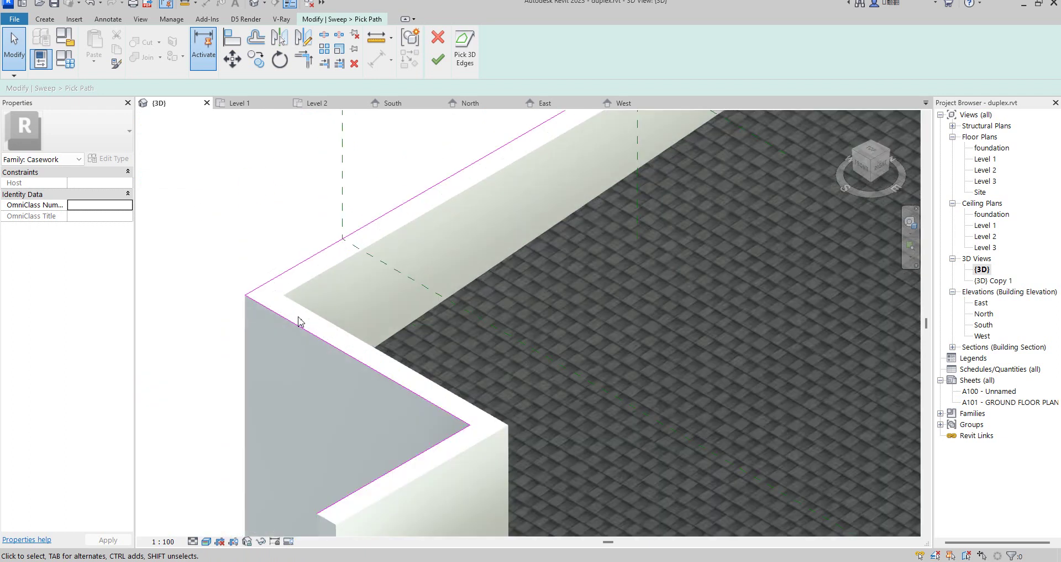
{"action": "scroll", "coordinate": [462, 426], "scroll_direction": "down", "scroll_amount": 5}
{"action": "scroll", "coordinate": [460, 415], "scroll_direction": "down", "scroll_amount": 2}
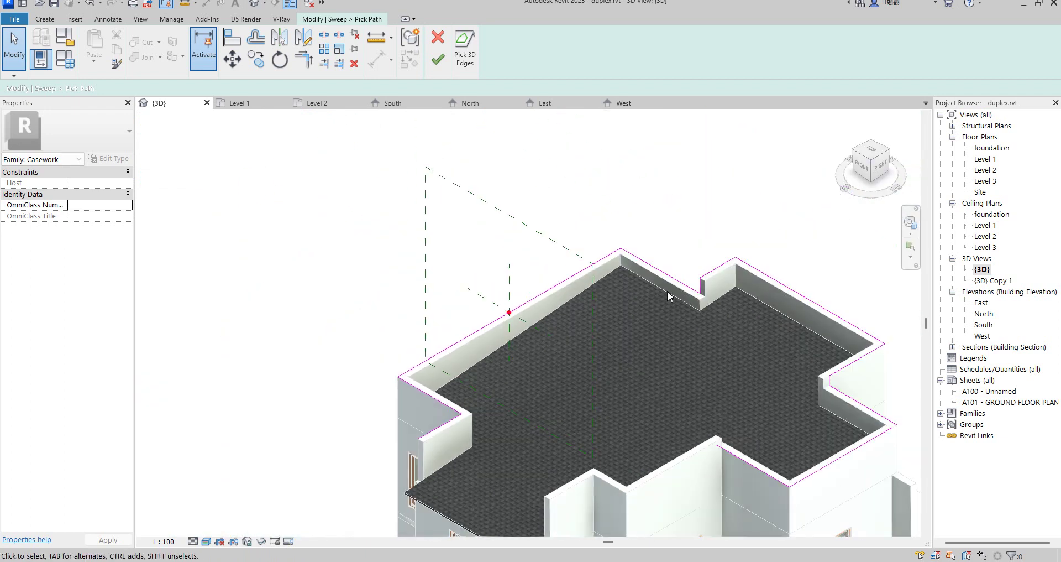
{"action": "scroll", "coordinate": [679, 293], "scroll_direction": "up", "scroll_amount": 3}
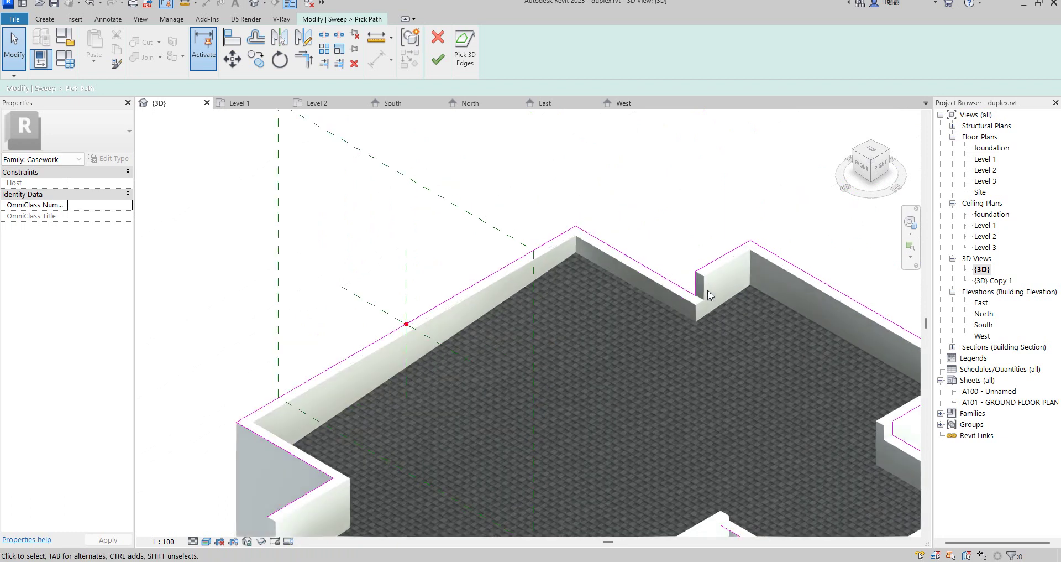
Step: Try to finish the sweep path from the 3D view and return to editing it
{"action": "left_click", "coordinate": [438, 59]}
{"action": "scroll", "coordinate": [502, 248], "scroll_direction": "down", "scroll_amount": 4}
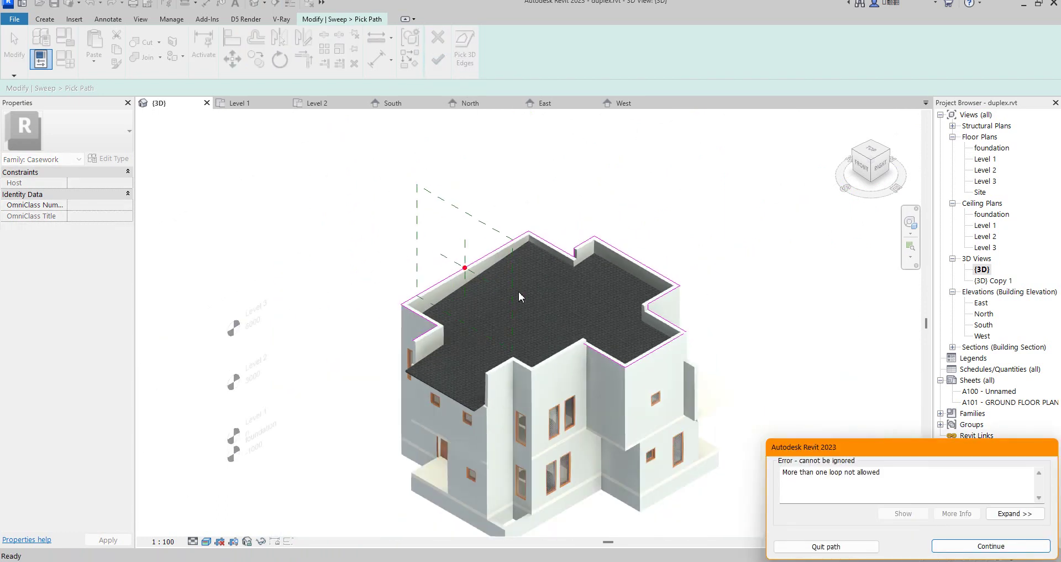
{"action": "scroll", "coordinate": [593, 360], "scroll_direction": "up", "scroll_amount": 2}
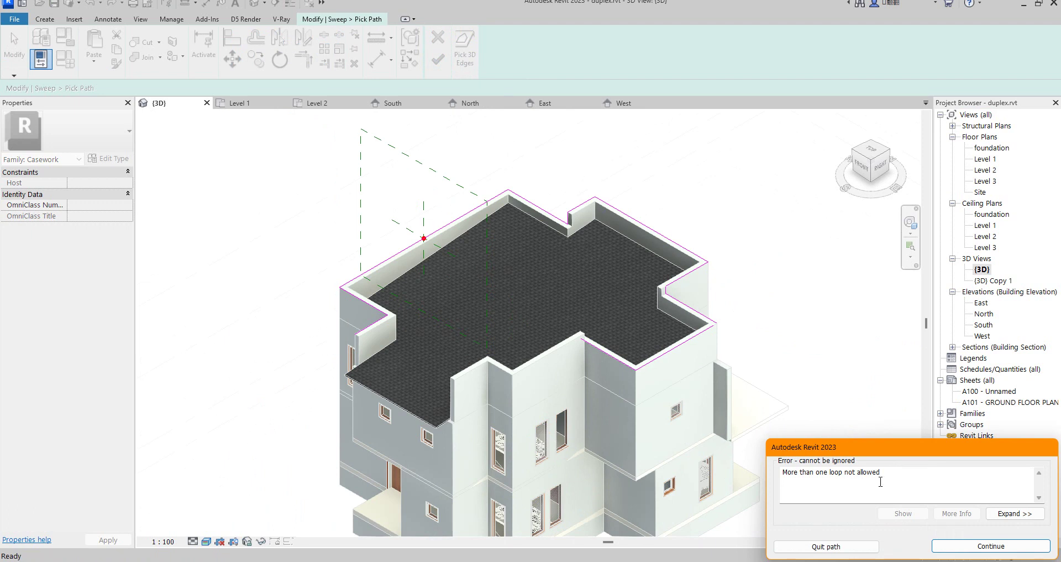
{"action": "left_click", "coordinate": [969, 547]}
Step: Trim the two path lines together at the open outer corner of the projecting right-hand parapet and finish the sweep path
{"action": "scroll", "coordinate": [719, 340], "scroll_direction": "up", "scroll_amount": 4}
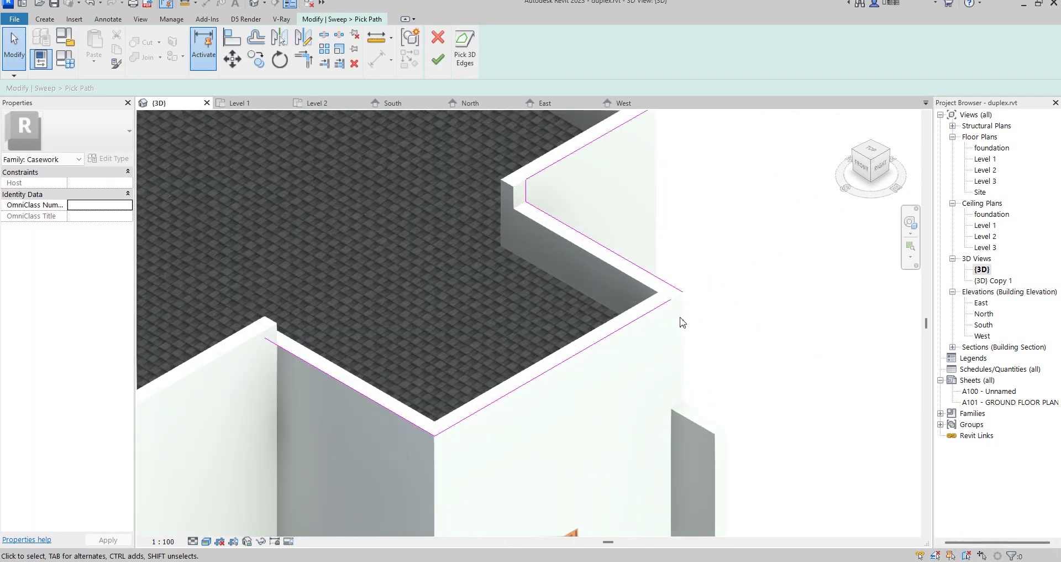
{"action": "left_click", "coordinate": [303, 59]}
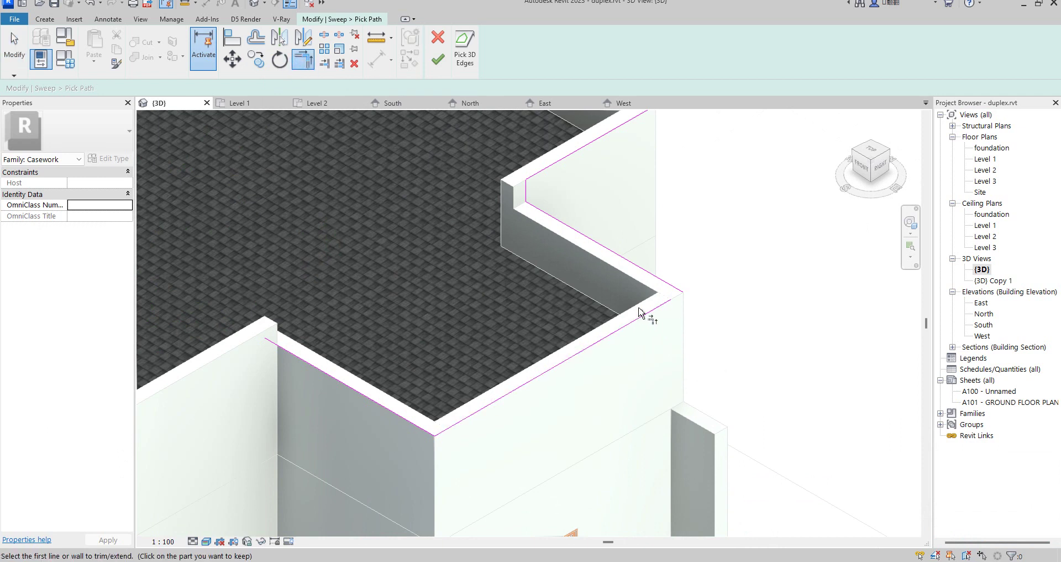
{"action": "scroll", "coordinate": [697, 326], "scroll_direction": "down", "scroll_amount": 4}
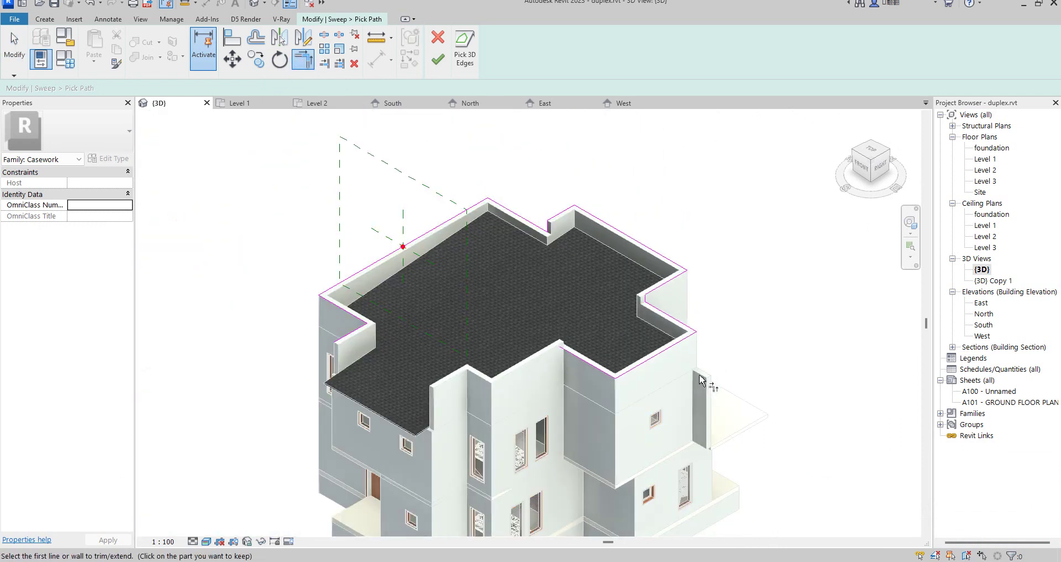
{"action": "left_click", "coordinate": [438, 59]}
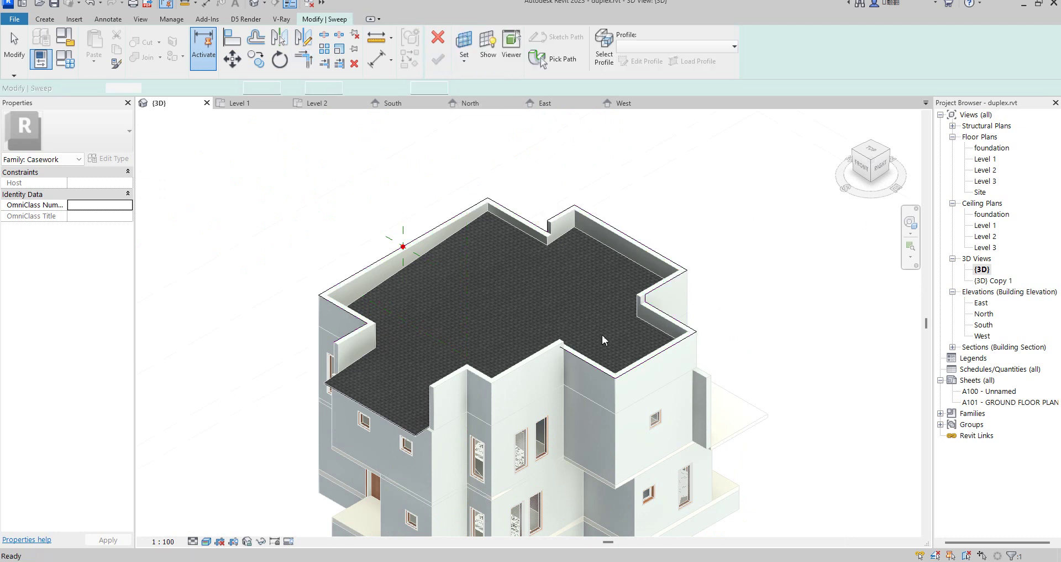
Step: In the North elevation, sketch a rectangular sweep profile about 320 mm wide and 100 mm high on the parapet's top edge at the path's profile point
{"action": "double_click", "coordinate": [984, 326]}
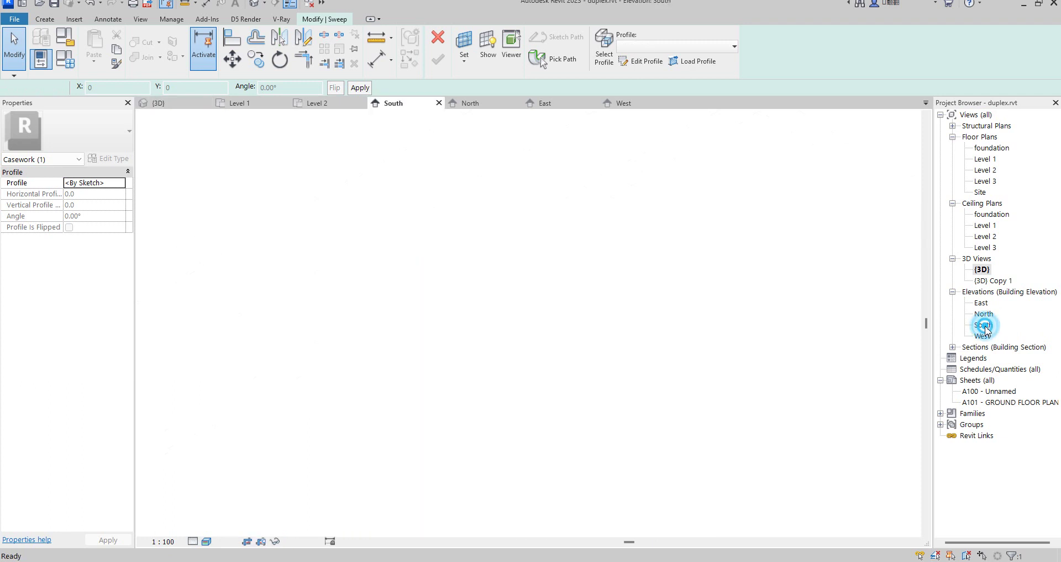
{"action": "double_click", "coordinate": [982, 314]}
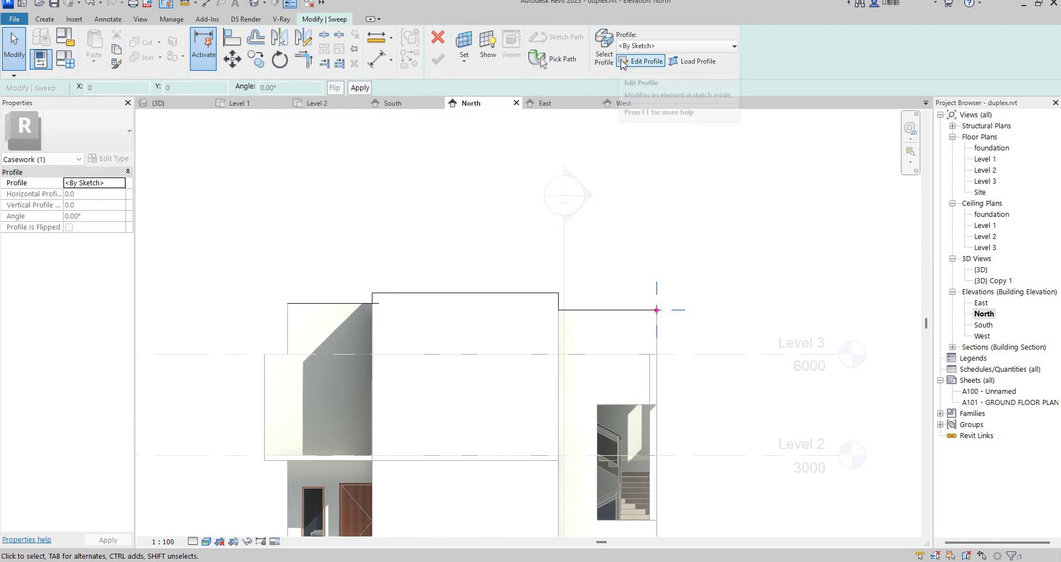
{"action": "left_click", "coordinate": [656, 65]}
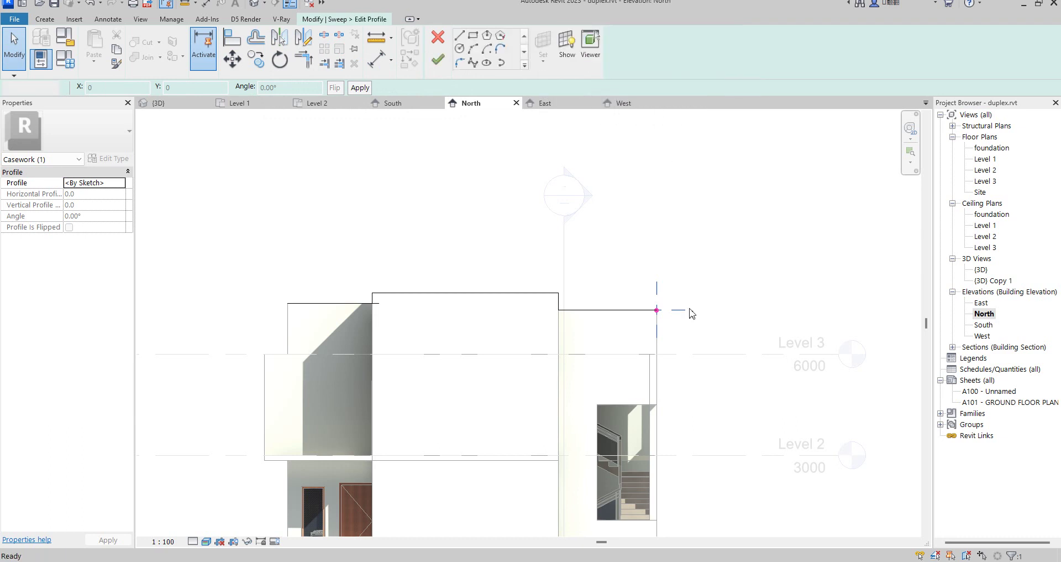
{"action": "left_click", "coordinate": [473, 36]}
{"action": "scroll", "coordinate": [655, 303], "scroll_direction": "up", "scroll_amount": 3}
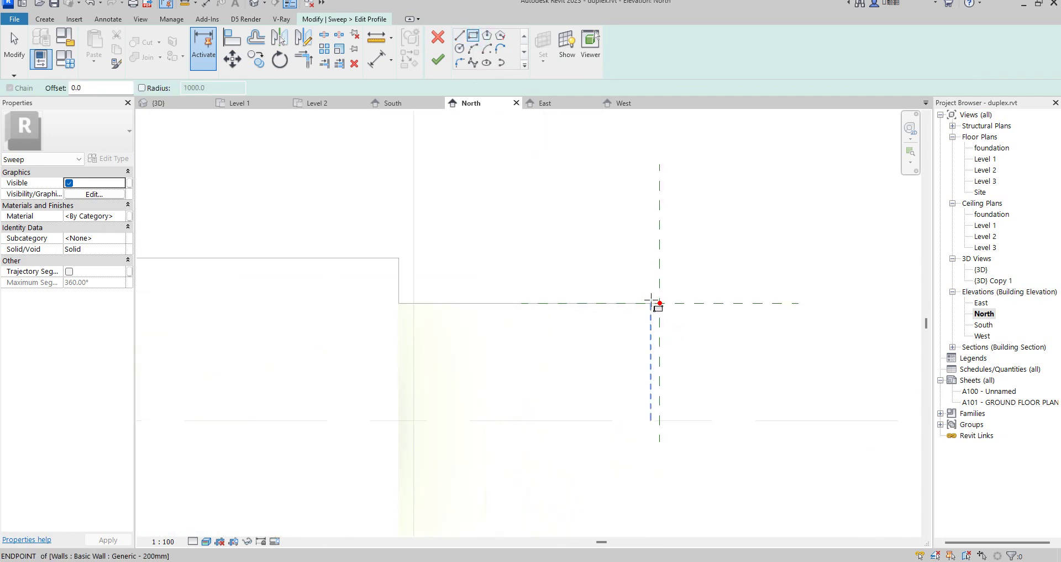
{"action": "left_click", "coordinate": [637, 303]}
{"action": "scroll", "coordinate": [683, 298], "scroll_direction": "up", "scroll_amount": 3}
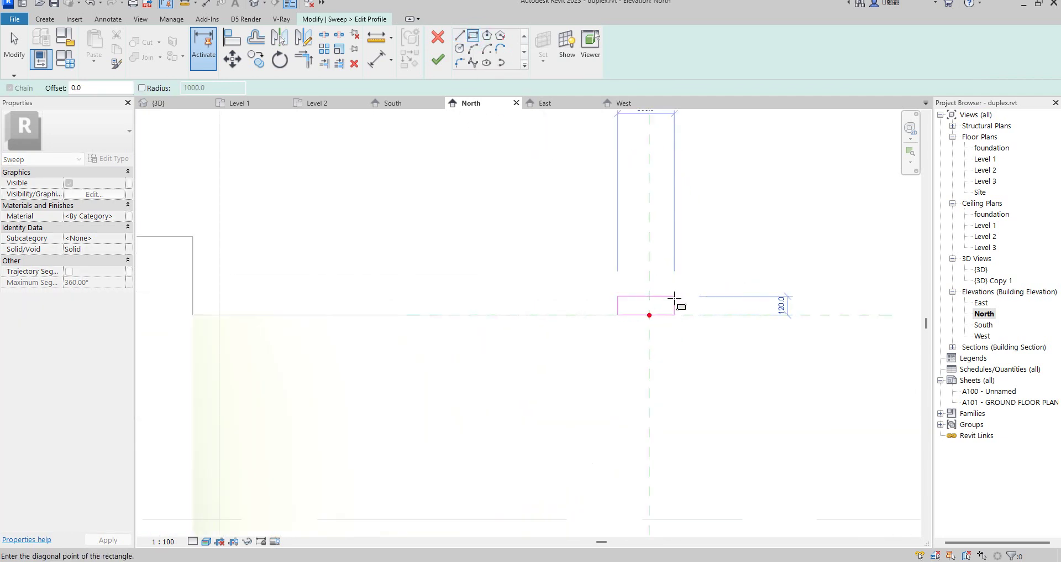
{"action": "scroll", "coordinate": [686, 296], "scroll_direction": "down", "scroll_amount": 1}
{"action": "scroll", "coordinate": [685, 295], "scroll_direction": "up", "scroll_amount": 1}
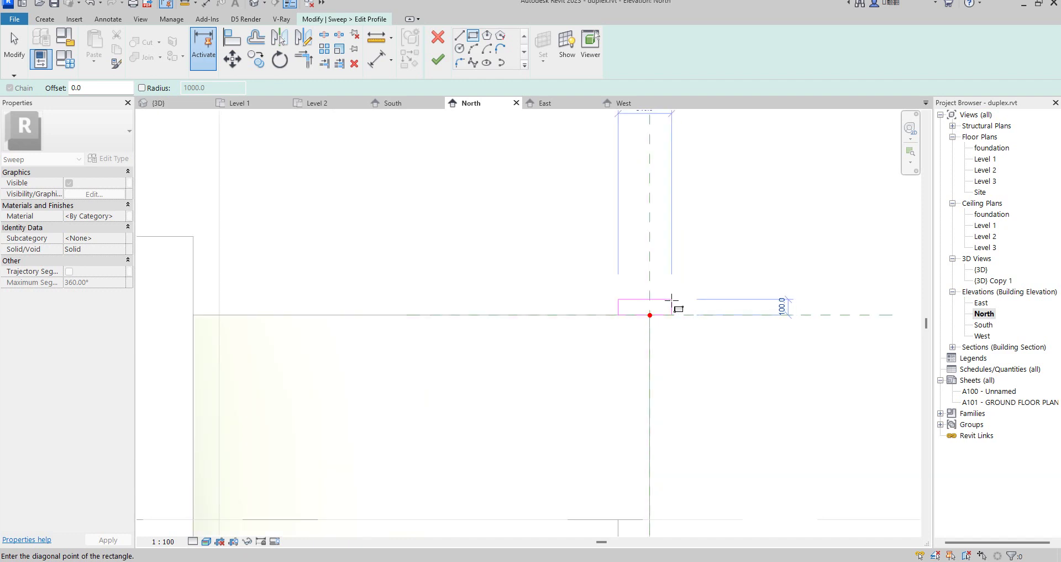
{"action": "left_click", "coordinate": [660, 268]}
{"action": "scroll", "coordinate": [509, 301], "scroll_direction": "down", "scroll_amount": 1}
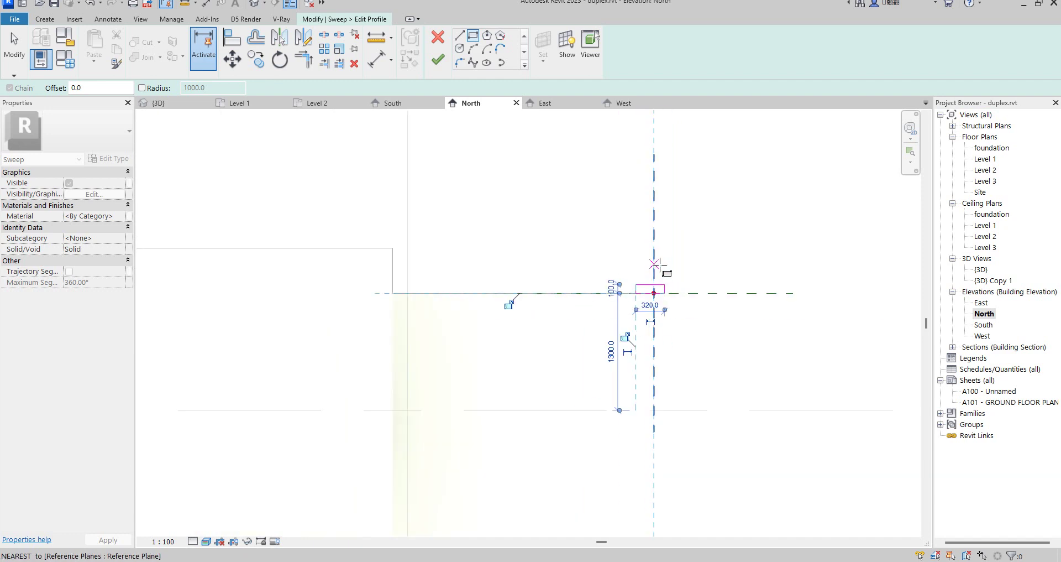
{"action": "scroll", "coordinate": [426, 284], "scroll_direction": "down", "scroll_amount": 2}
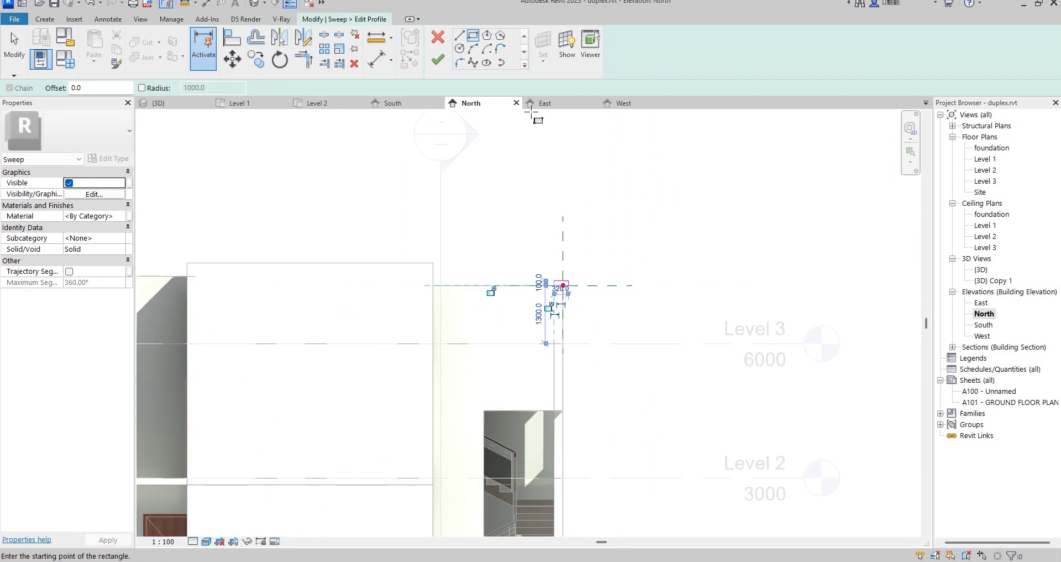
Step: Finish the rectangular profile sketch and complete the sweep along the Level 3 parapet path
{"action": "left_click", "coordinate": [439, 61]}
{"action": "left_click", "coordinate": [439, 61]}
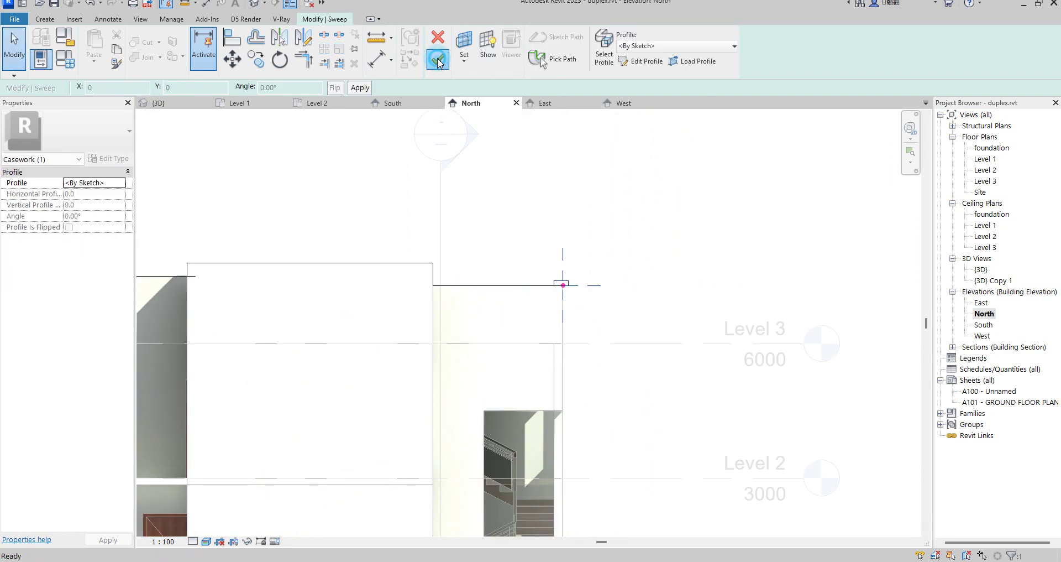
{"action": "left_click", "coordinate": [616, 212]}
{"action": "scroll", "coordinate": [616, 215], "scroll_direction": "down", "scroll_amount": 2}
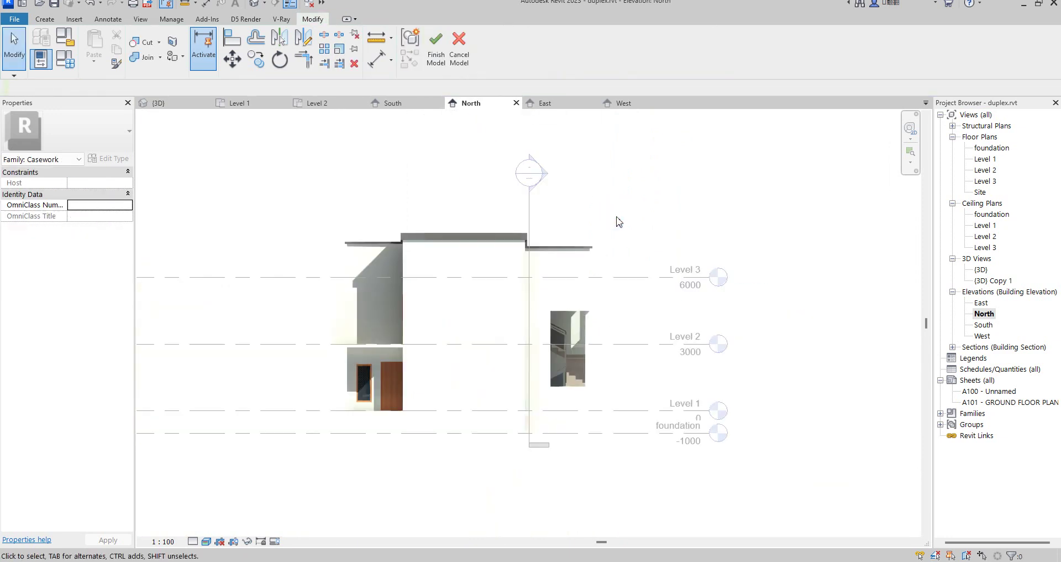
{"action": "scroll", "coordinate": [547, 257], "scroll_direction": "up", "scroll_amount": 3}
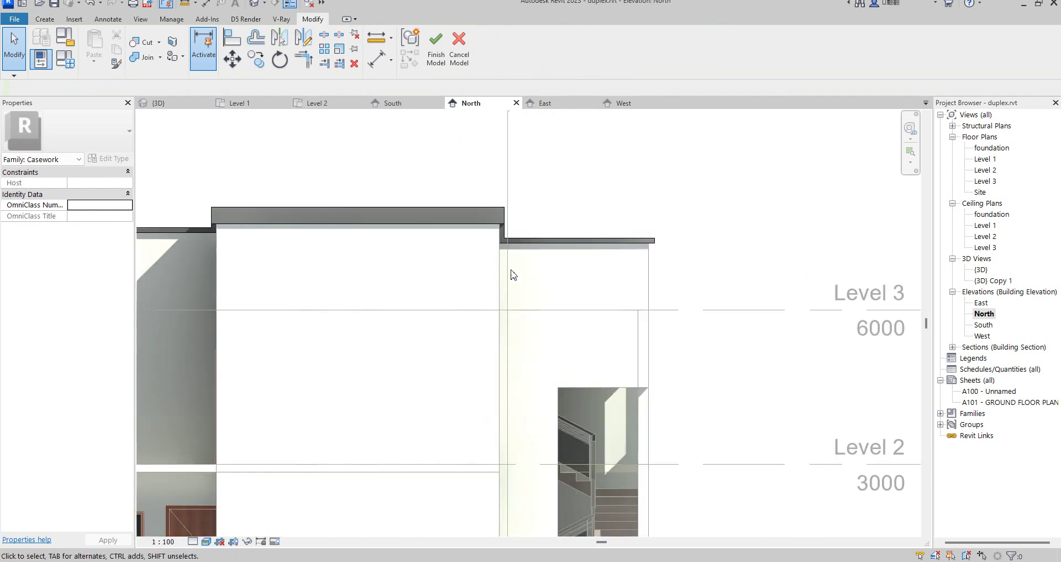
Step: In the 3D view, edit the sweep's path and delete the lines around the taller parapet and the projecting parapets beyond it
{"action": "double_click", "coordinate": [982, 270]}
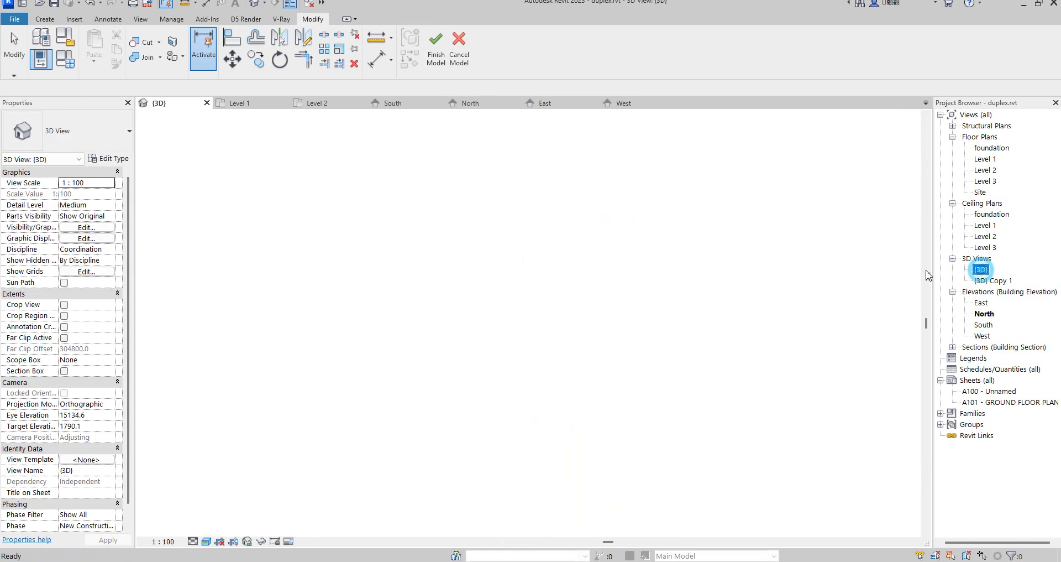
{"action": "scroll", "coordinate": [668, 224], "scroll_direction": "up", "scroll_amount": 3}
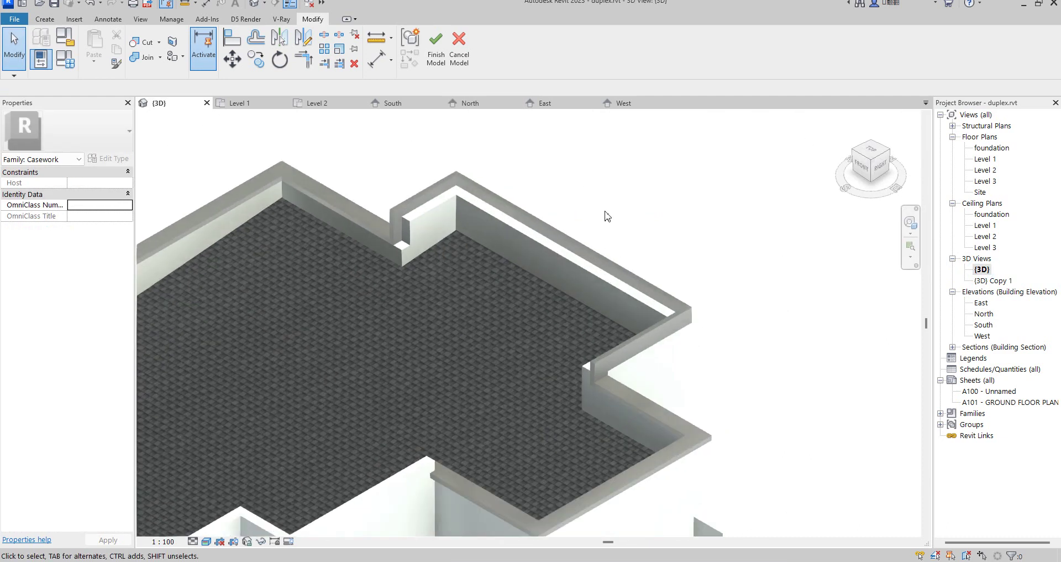
{"action": "scroll", "coordinate": [364, 227], "scroll_direction": "down", "scroll_amount": 2}
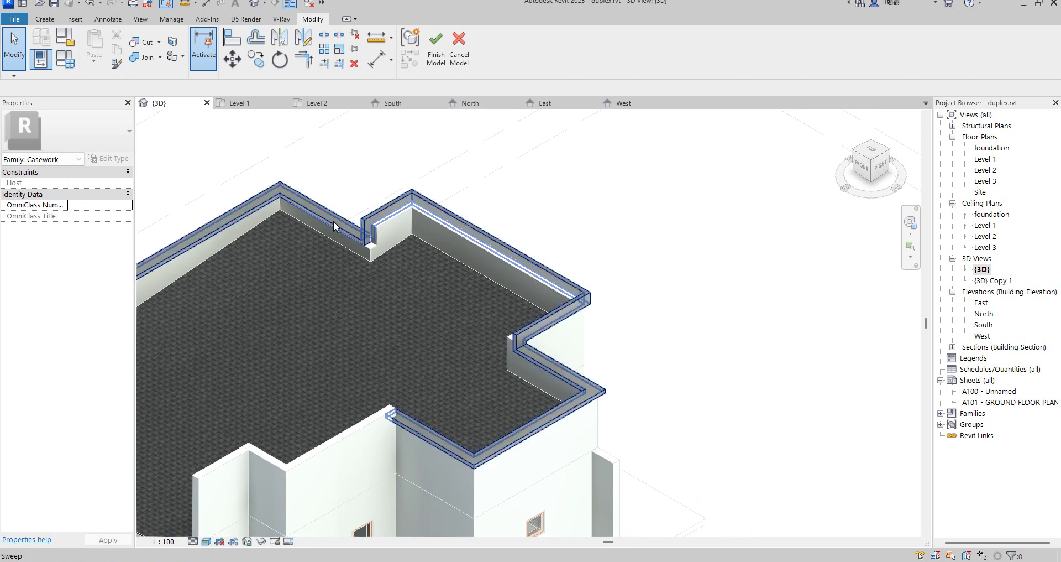
{"action": "scroll", "coordinate": [353, 244], "scroll_direction": "down", "scroll_amount": 3}
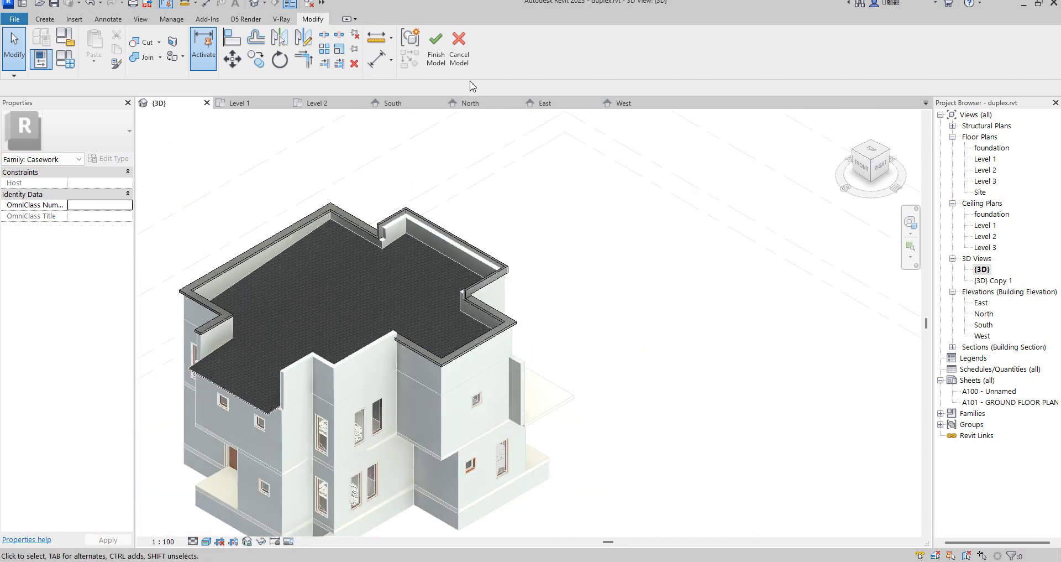
{"action": "scroll", "coordinate": [496, 324], "scroll_direction": "up", "scroll_amount": 2}
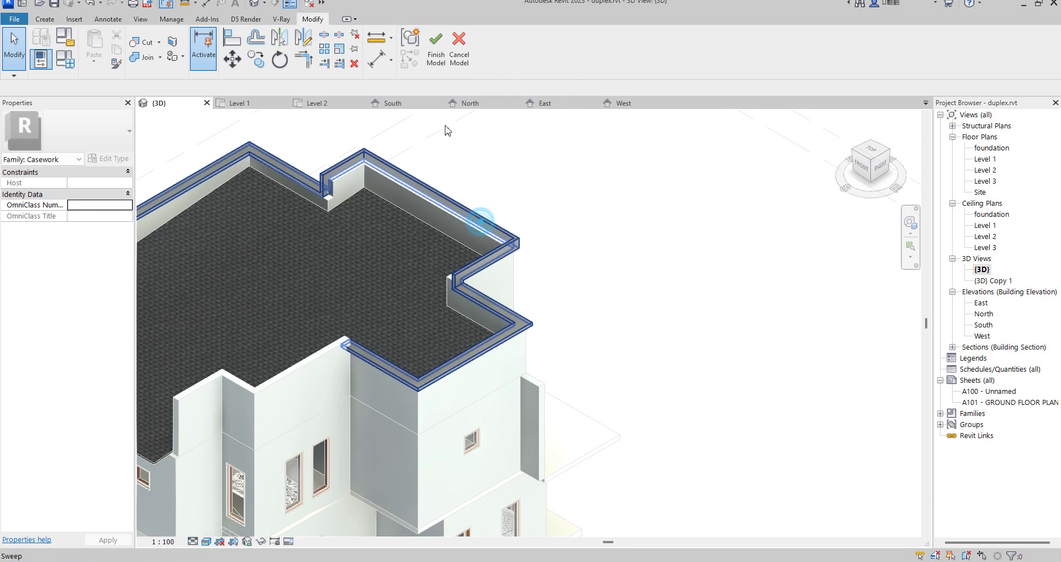
{"action": "left_click", "coordinate": [480, 222]}
{"action": "left_click", "coordinate": [440, 55]}
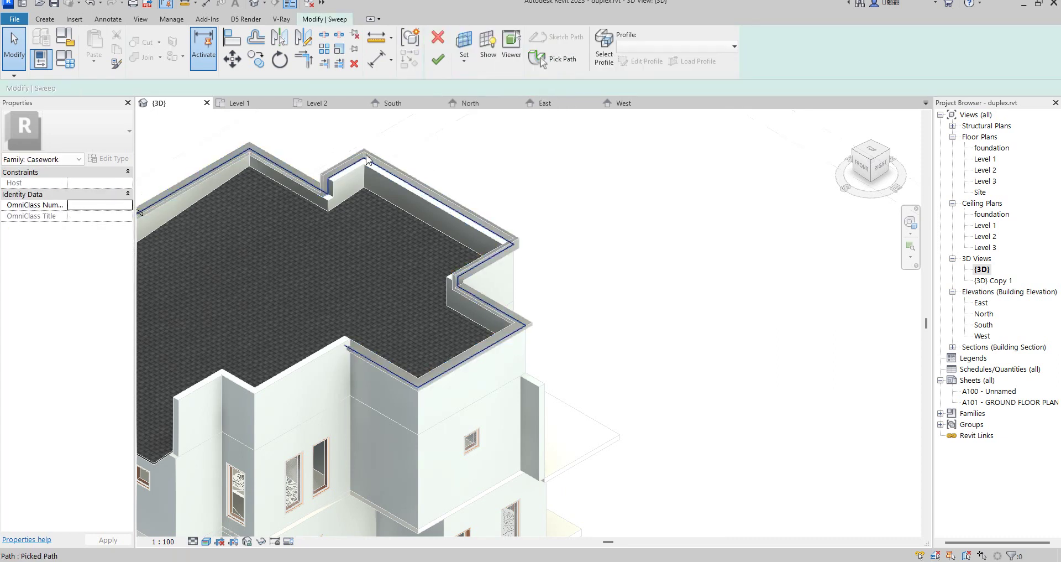
{"action": "left_click", "coordinate": [573, 60]}
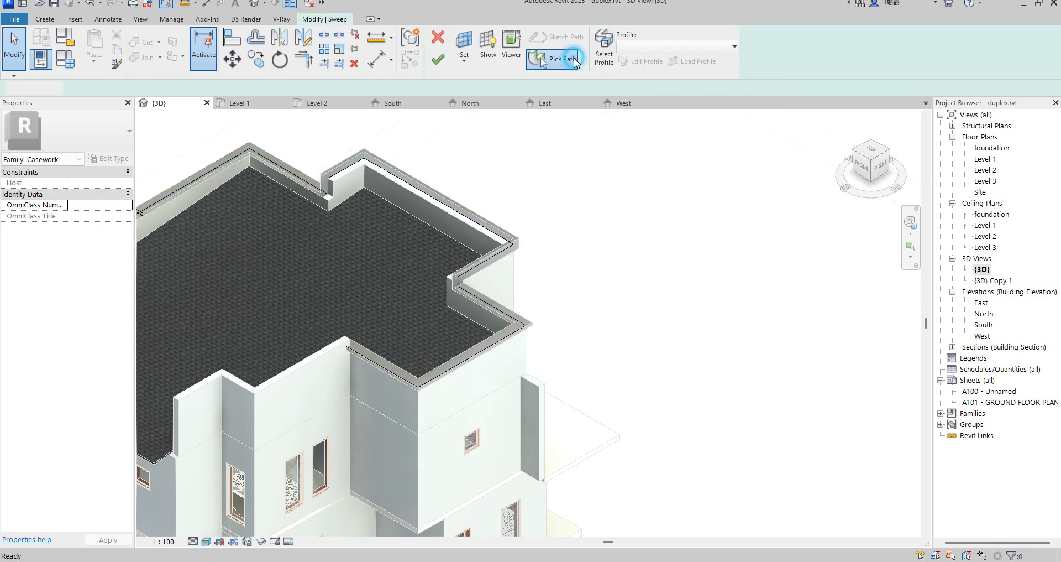
{"action": "scroll", "coordinate": [458, 188], "scroll_direction": "down", "scroll_amount": 2}
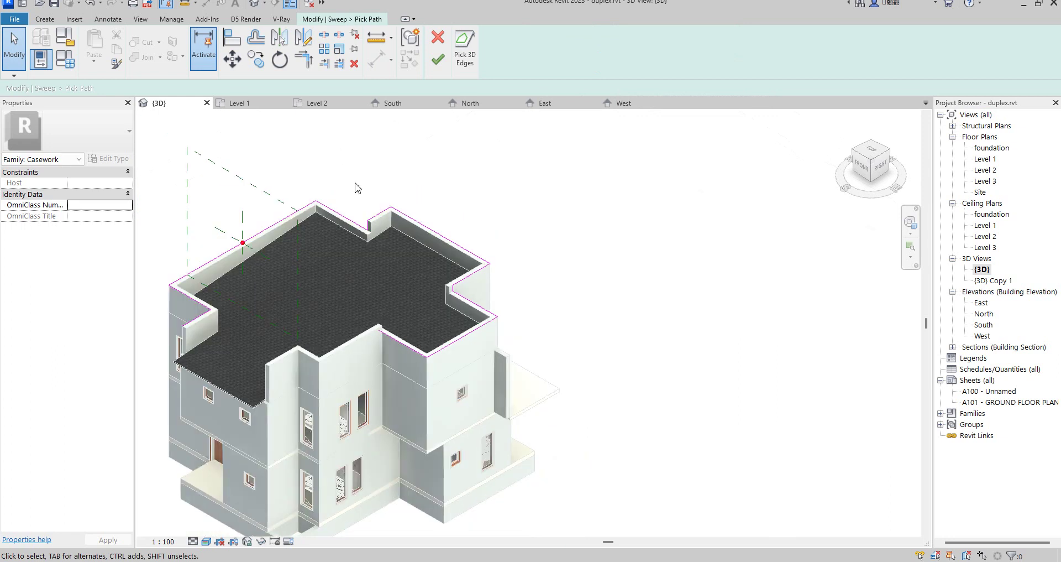
{"action": "left_click_drag", "start_coordinate": [350, 172], "coordinate": [682, 420]}
{"action": "left_click", "coordinate": [359, 68]}
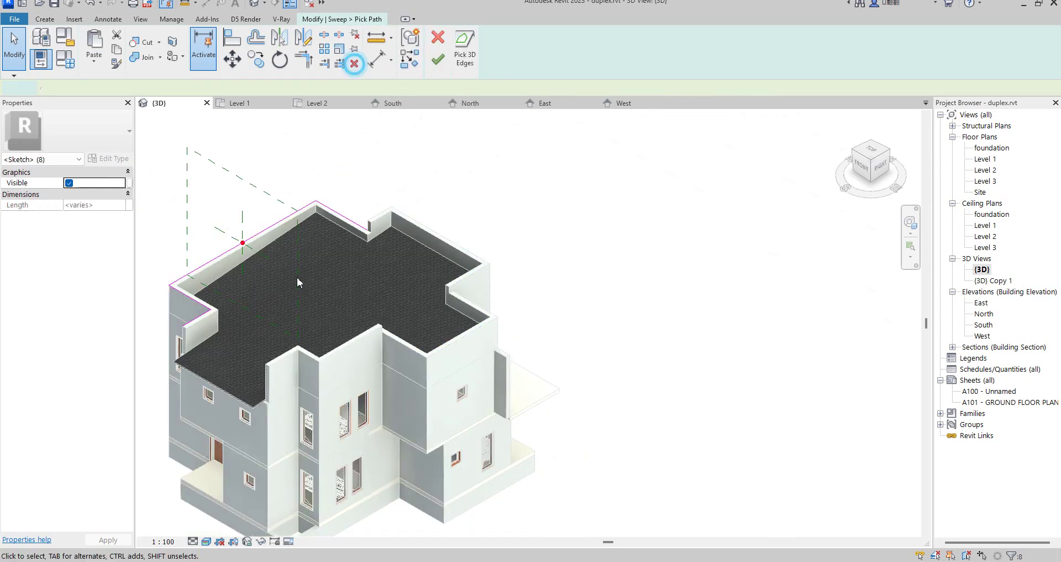
Step: Clear the selected reference plane, then finish the shortened path and the sweep edit
{"action": "left_click", "coordinate": [228, 330]}
{"action": "left_click_drag", "start_coordinate": [243, 277], "coordinate": [279, 312]}
{"action": "left_click", "coordinate": [1042, 506]}
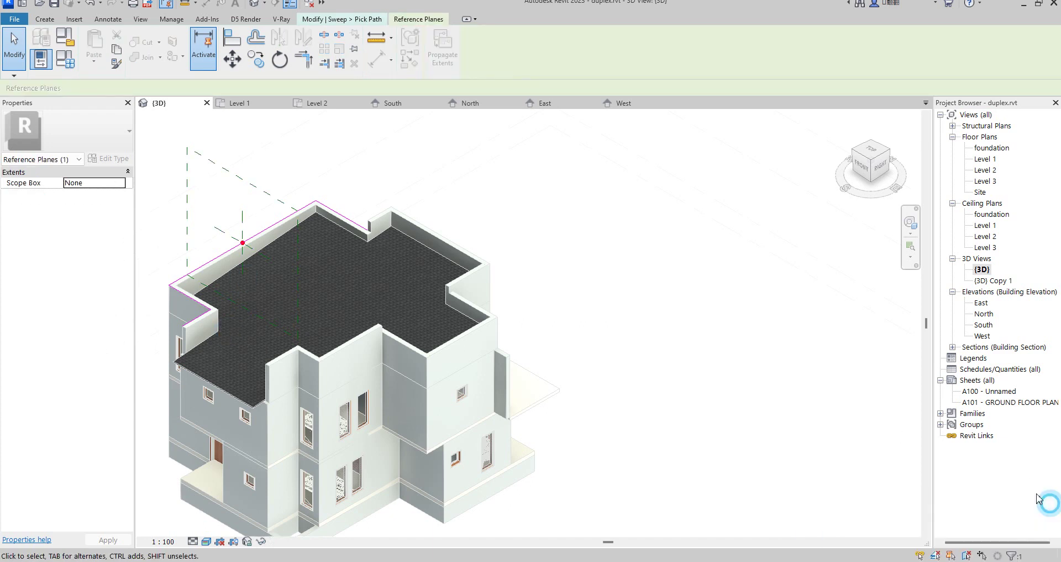
{"action": "left_click", "coordinate": [582, 332]}
{"action": "scroll", "coordinate": [379, 326], "scroll_direction": "up", "scroll_amount": 3}
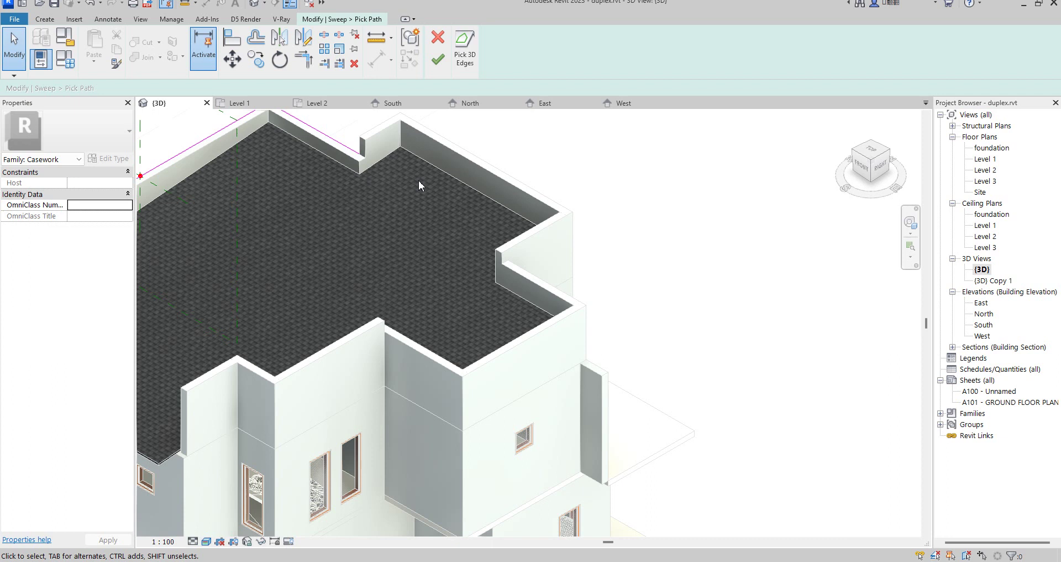
{"action": "left_click", "coordinate": [437, 68]}
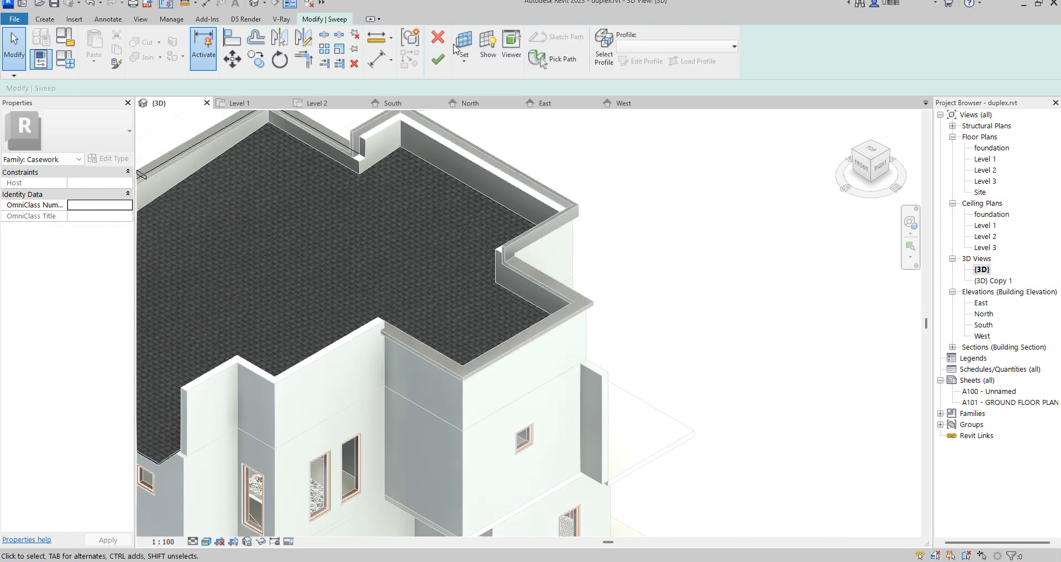
{"action": "left_click", "coordinate": [437, 59]}
{"action": "scroll", "coordinate": [453, 243], "scroll_direction": "down", "scroll_amount": 3}
Step: Extend the sweep's path line ending at the taller parapet to a length of 3100 mm and finish the sweep
{"action": "scroll", "coordinate": [463, 250], "scroll_direction": "up", "scroll_amount": 5}
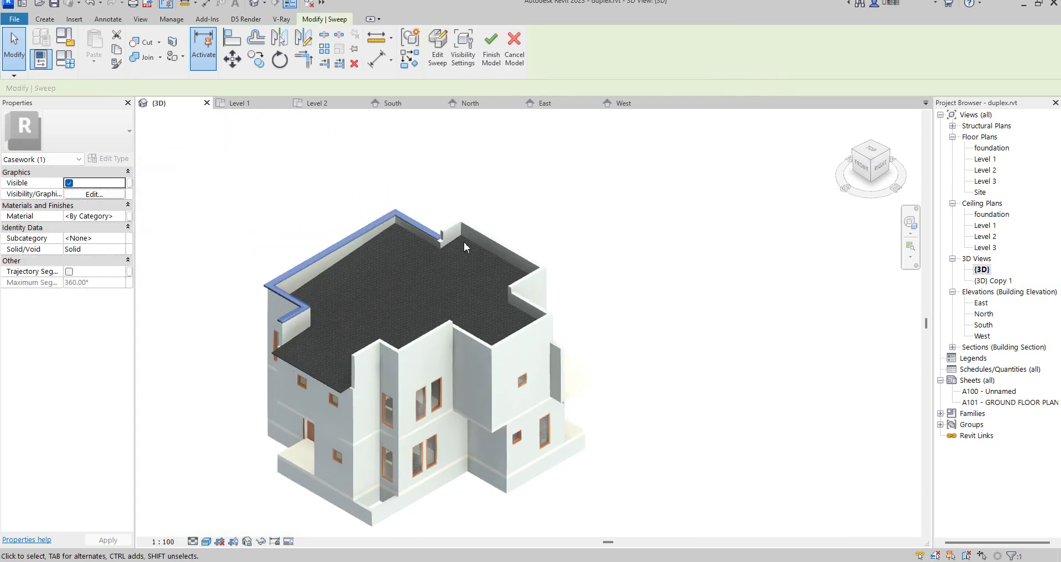
{"action": "scroll", "coordinate": [439, 224], "scroll_direction": "up", "scroll_amount": 5}
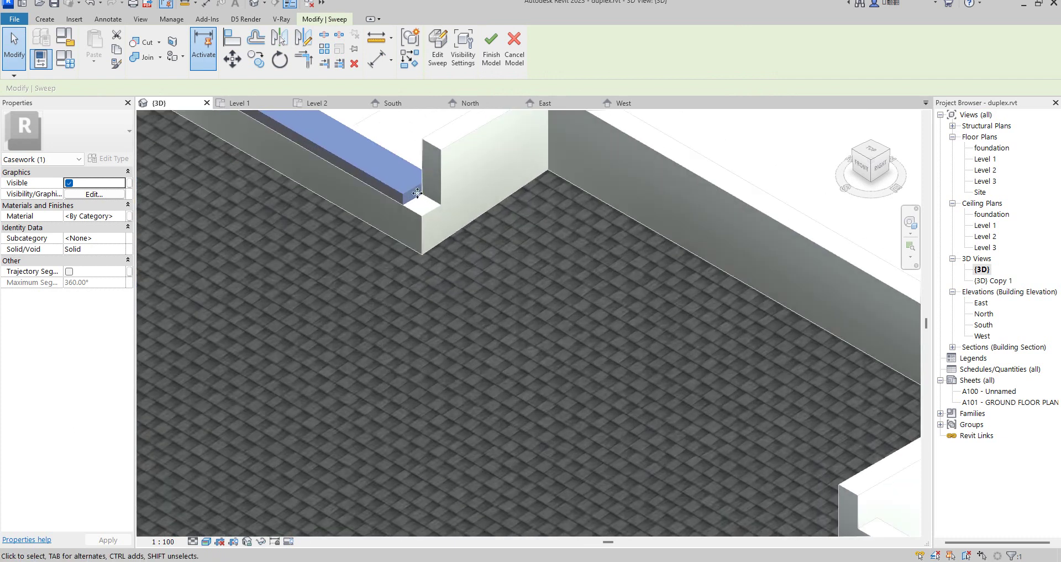
{"action": "left_click", "coordinate": [437, 49]}
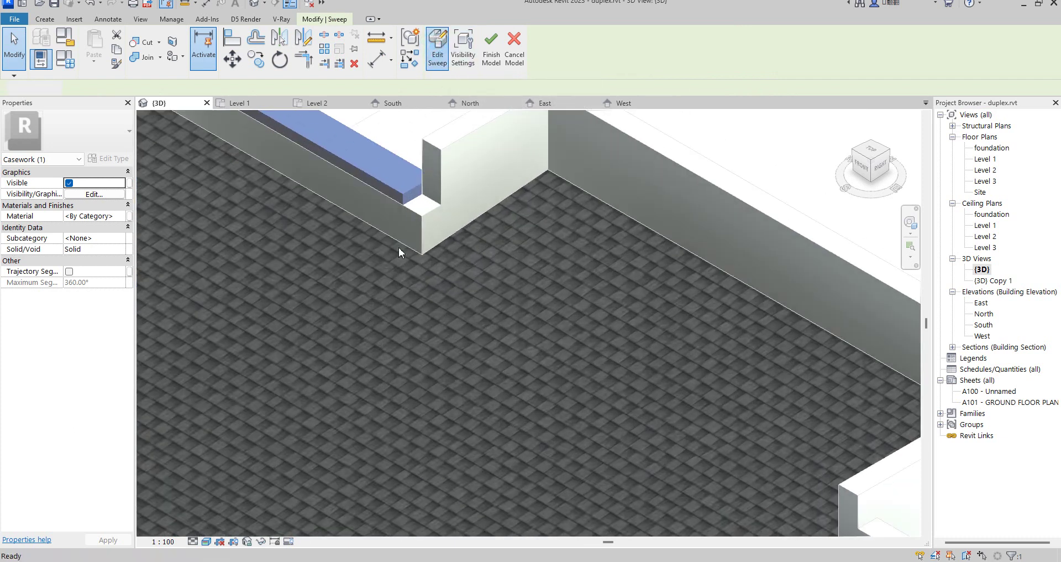
{"action": "left_click", "coordinate": [394, 177]}
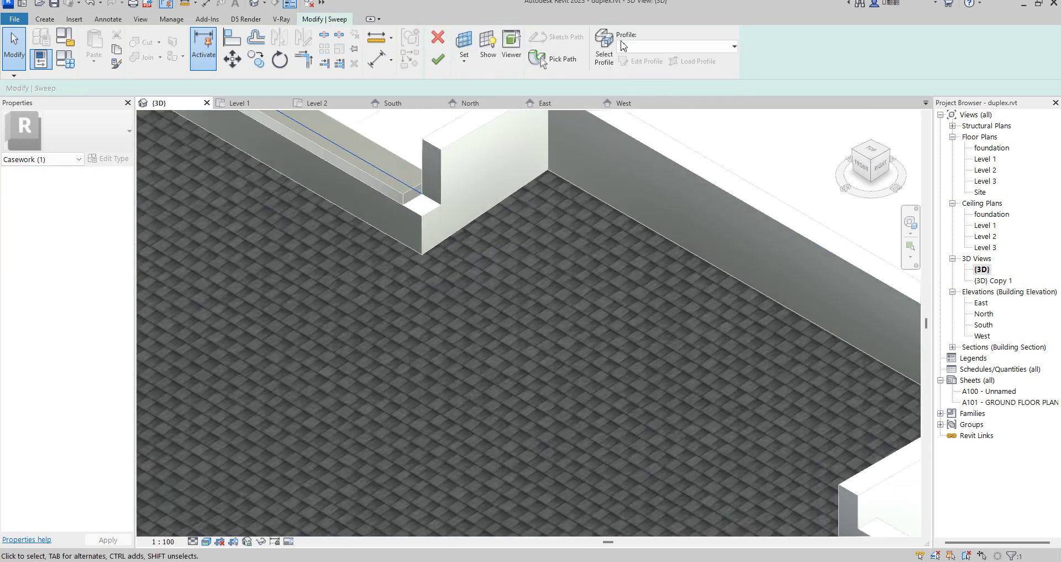
{"action": "left_click", "coordinate": [552, 58]}
{"action": "left_click", "coordinate": [418, 190]}
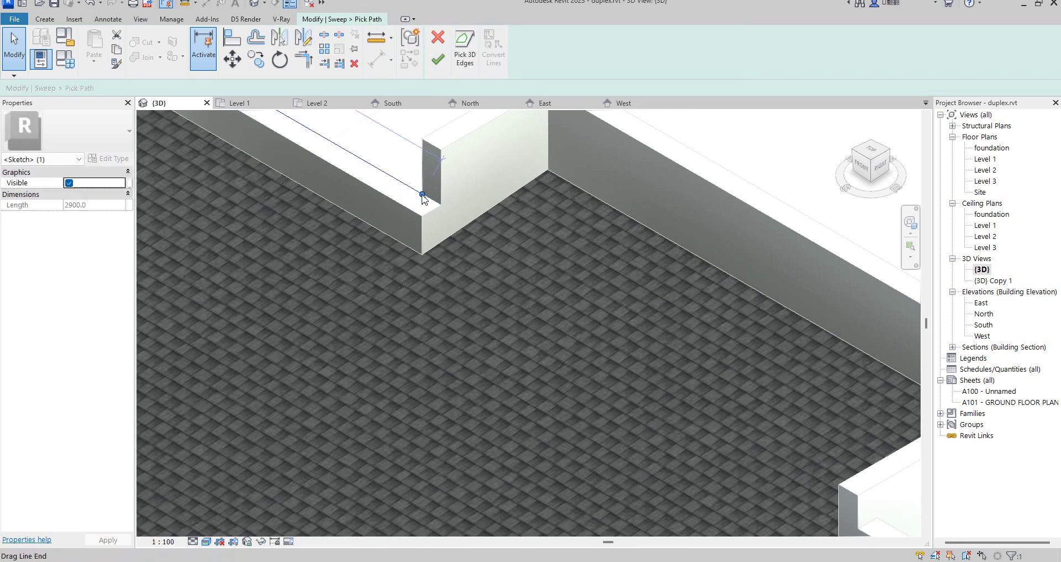
{"action": "left_click", "coordinate": [439, 58]}
{"action": "scroll", "coordinate": [473, 251], "scroll_direction": "down", "scroll_amount": 3}
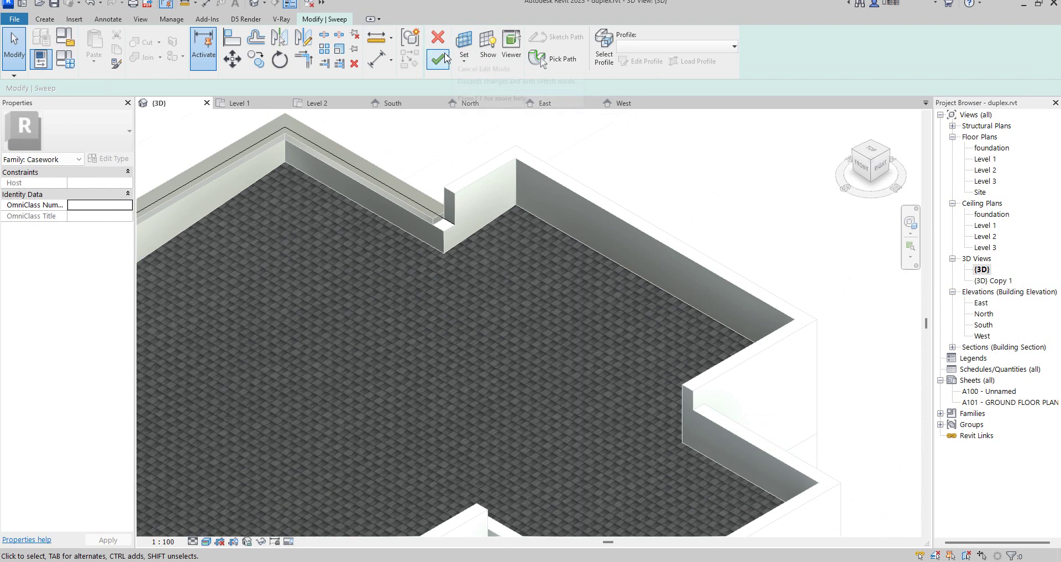
{"action": "left_click", "coordinate": [438, 58]}
{"action": "scroll", "coordinate": [563, 240], "scroll_direction": "down", "scroll_amount": 3}
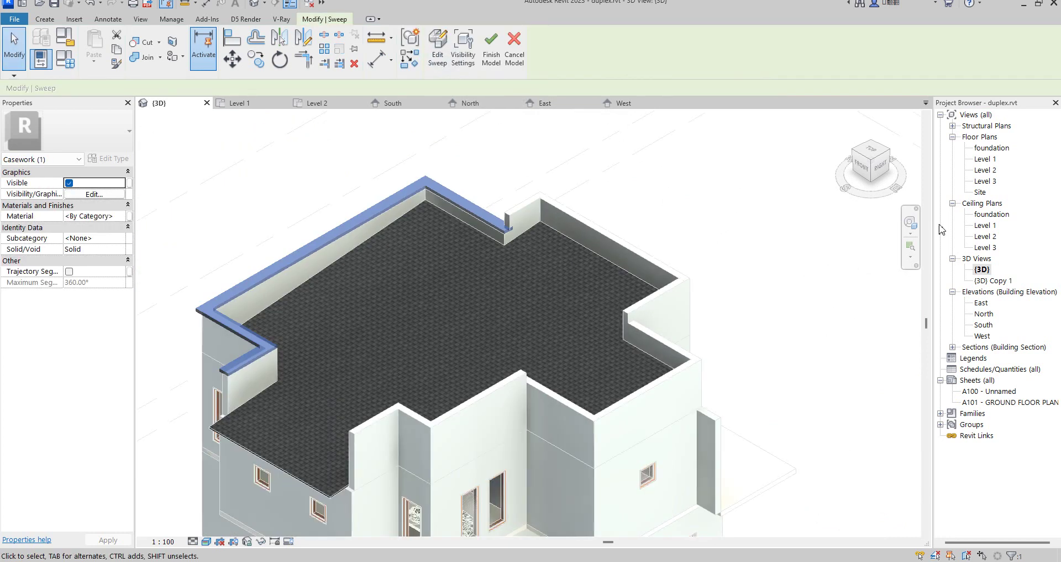
Step: Assign the Aluminium(8) material to the parapet sweep
{"action": "left_click", "coordinate": [123, 216]}
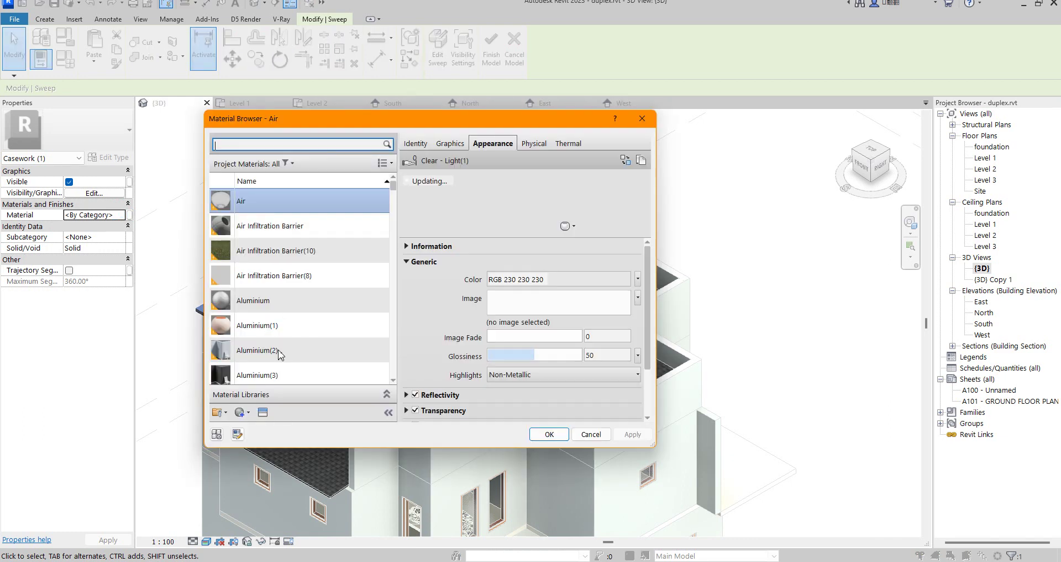
{"action": "scroll", "coordinate": [280, 353], "scroll_direction": "down", "scroll_amount": 3}
{"action": "left_click", "coordinate": [272, 285]}
{"action": "double_click", "coordinate": [272, 286]}
{"action": "left_click", "coordinate": [500, 133]}
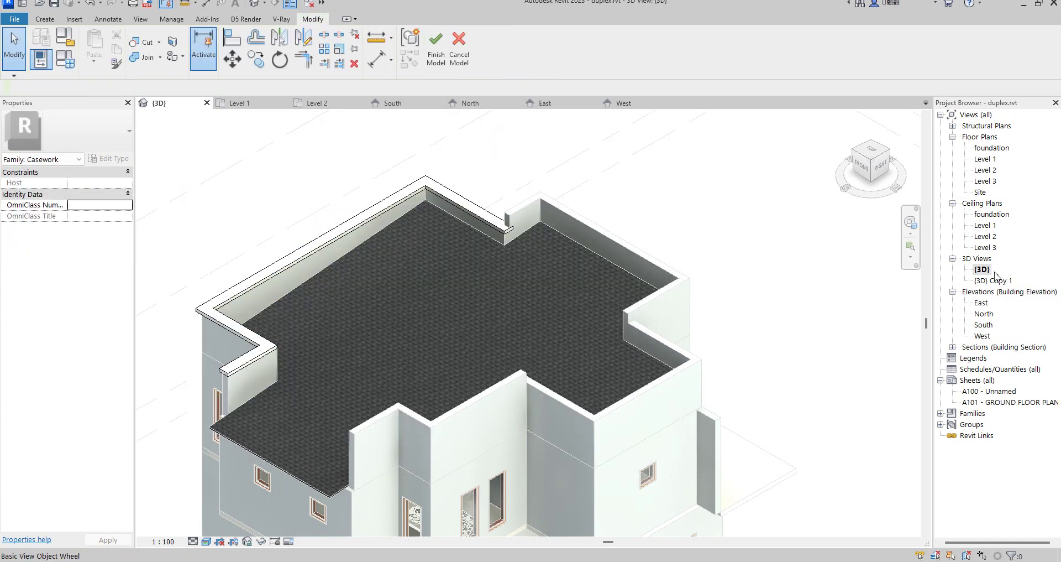
Step: In the North elevation, copy the sweep from the lower parapet's outer top corner to the top corner of the taller parapet
{"action": "double_click", "coordinate": [990, 325]}
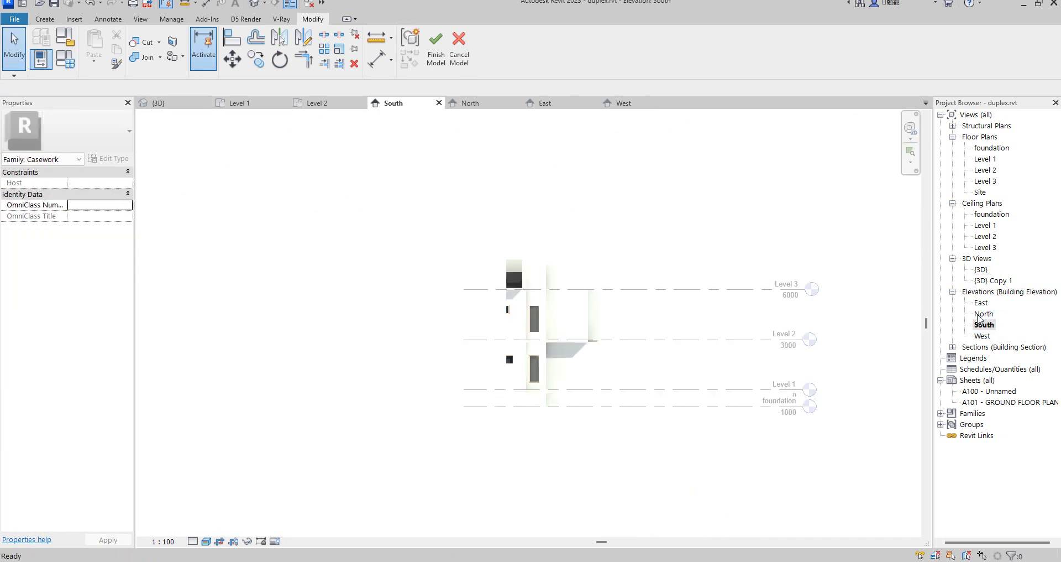
{"action": "double_click", "coordinate": [979, 314]}
{"action": "scroll", "coordinate": [564, 247], "scroll_direction": "down", "scroll_amount": 6}
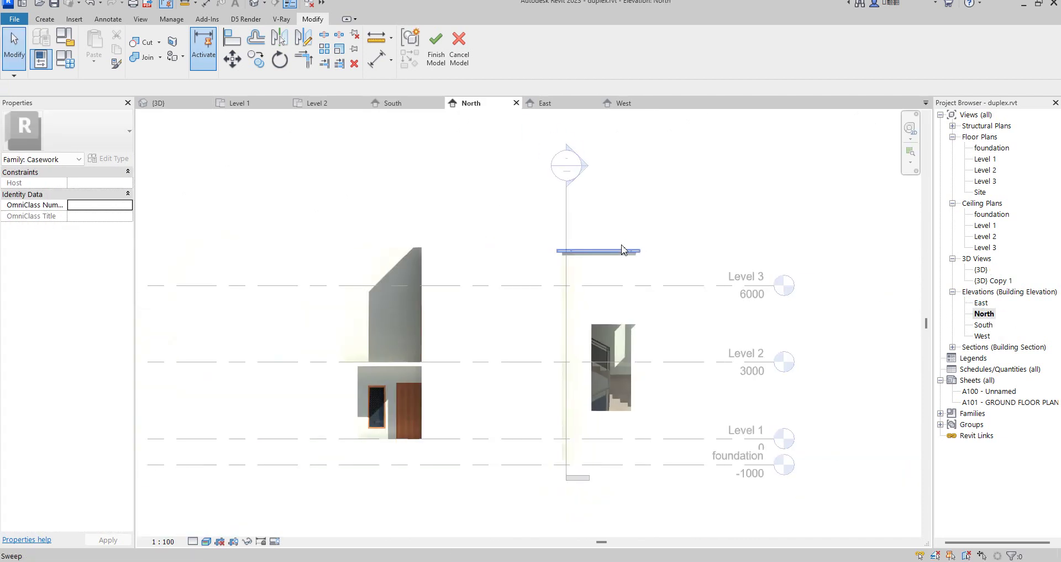
{"action": "left_click", "coordinate": [628, 253]}
{"action": "scroll", "coordinate": [539, 260], "scroll_direction": "up", "scroll_amount": 2}
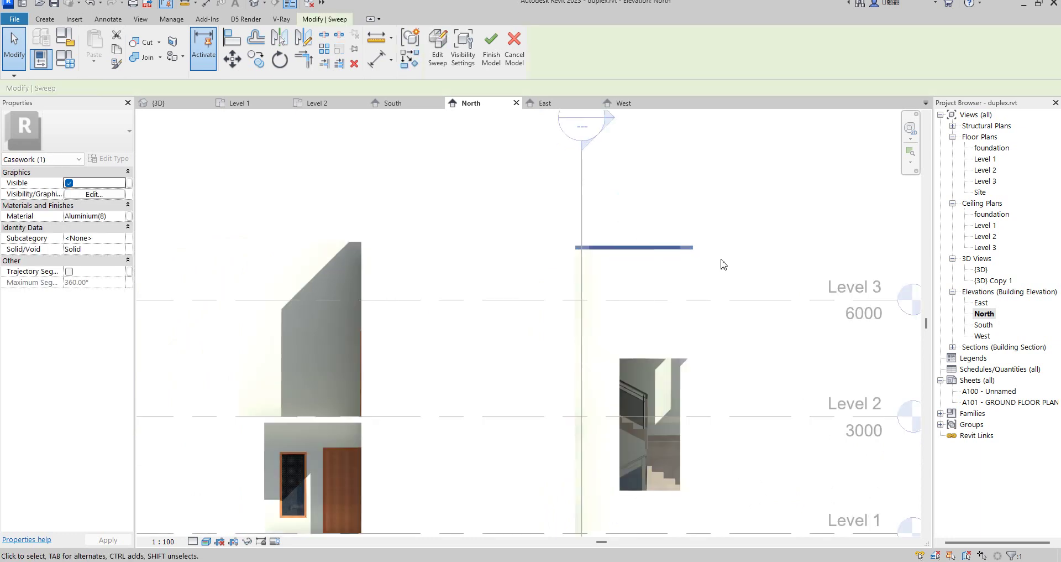
{"action": "scroll", "coordinate": [205, 159], "scroll_direction": "down", "scroll_amount": 2}
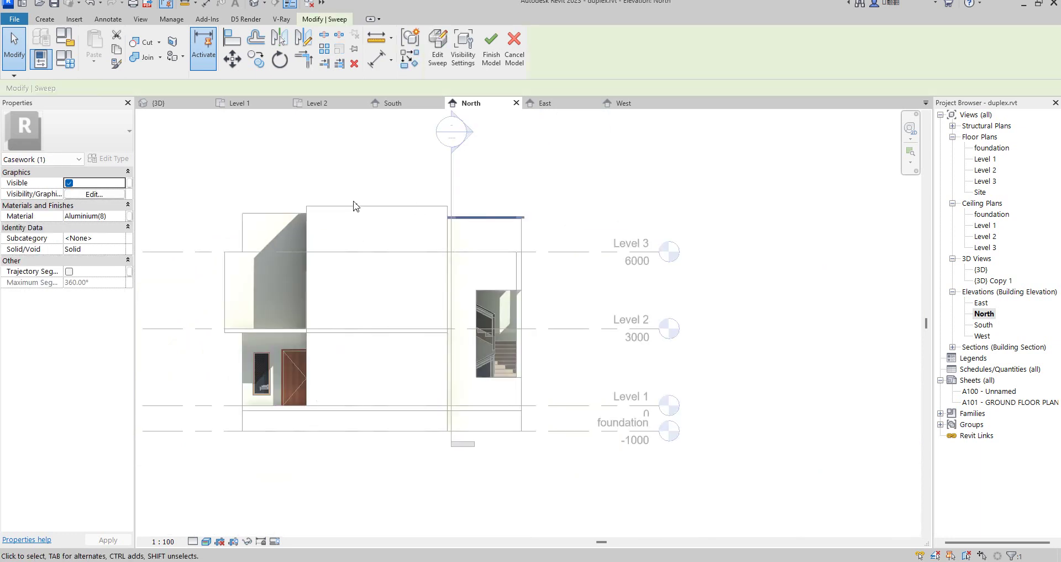
{"action": "left_click", "coordinate": [255, 59]}
{"action": "left_click", "coordinate": [443, 243]}
{"action": "scroll", "coordinate": [508, 235], "scroll_direction": "up", "scroll_amount": 2}
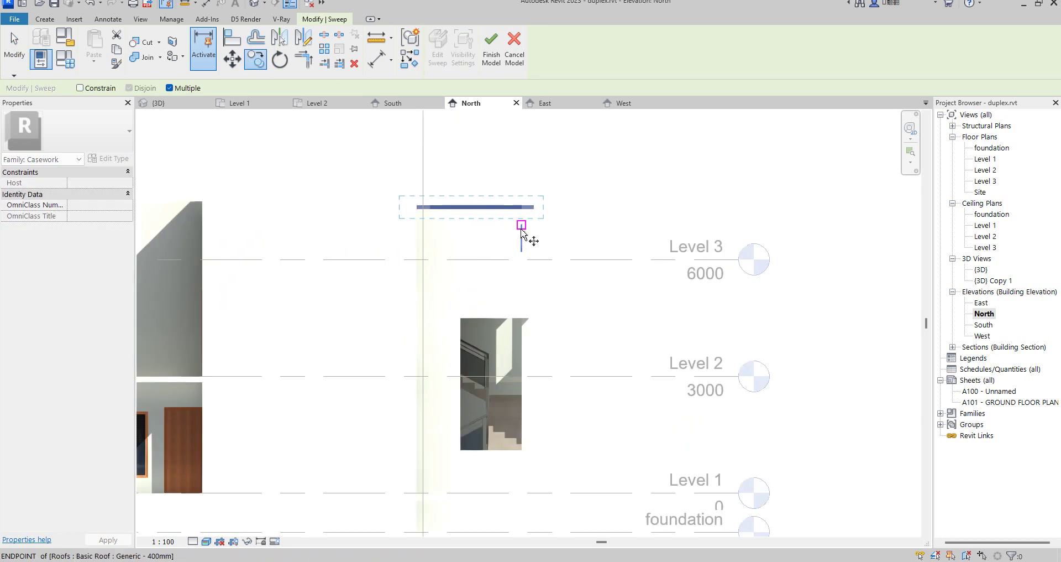
{"action": "scroll", "coordinate": [532, 217], "scroll_direction": "up", "scroll_amount": 3}
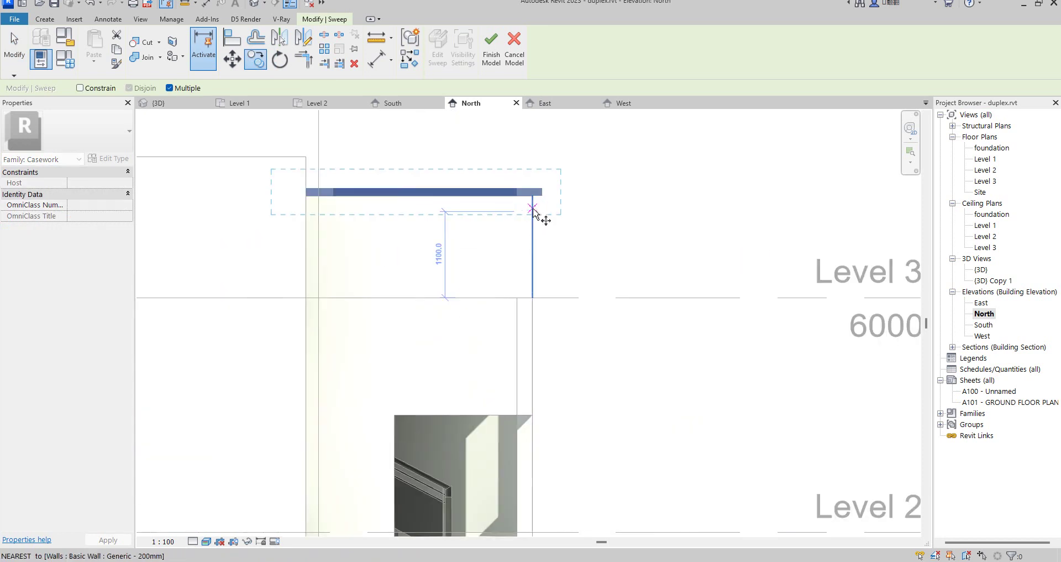
{"action": "left_click", "coordinate": [306, 158]}
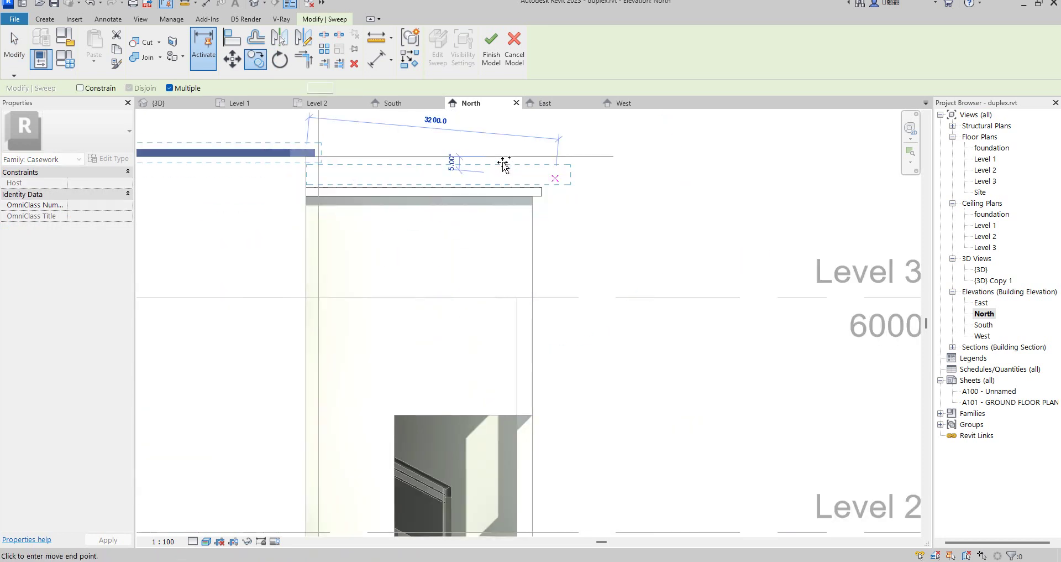
{"action": "scroll", "coordinate": [504, 164], "scroll_direction": "down", "scroll_amount": 4}
{"action": "right_click", "coordinate": [498, 156]}
{"action": "left_click", "coordinate": [540, 166]}
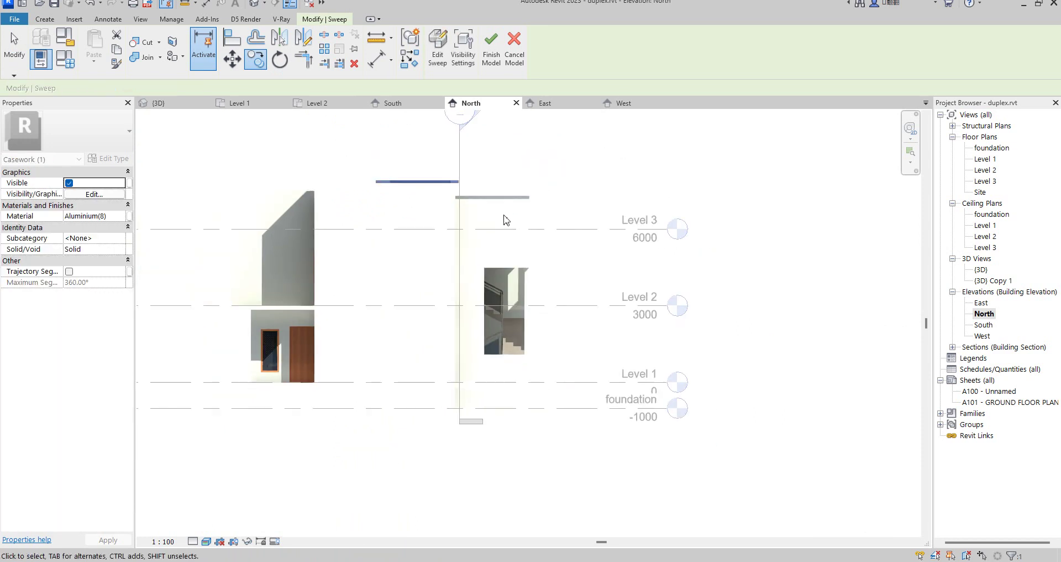
Step: Open the copied sweep's path for editing in the default 3D view
{"action": "scroll", "coordinate": [414, 166], "scroll_direction": "up", "scroll_amount": 2}
{"action": "left_click", "coordinate": [435, 61]}
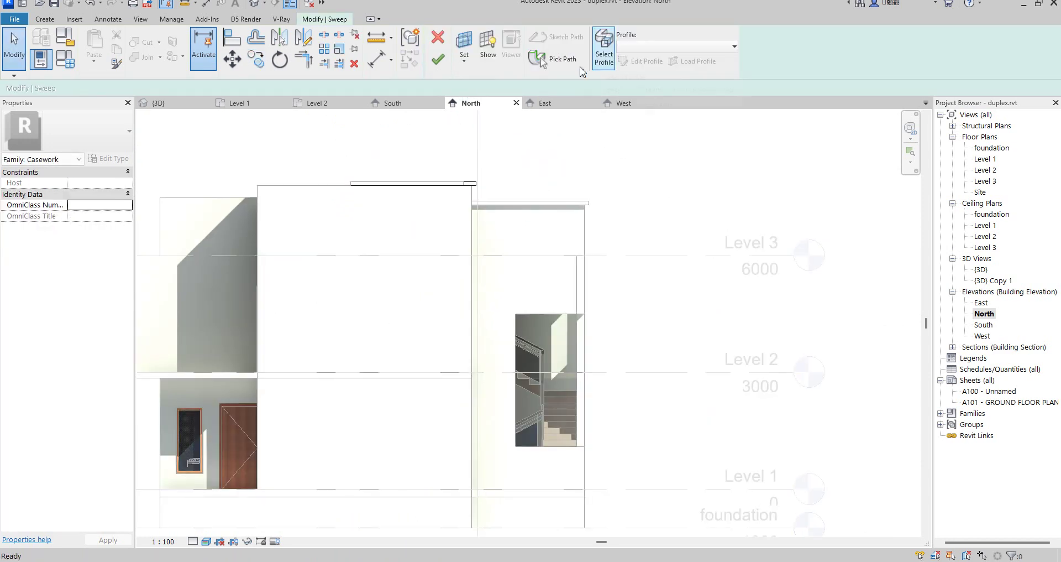
{"action": "double_click", "coordinate": [980, 269]}
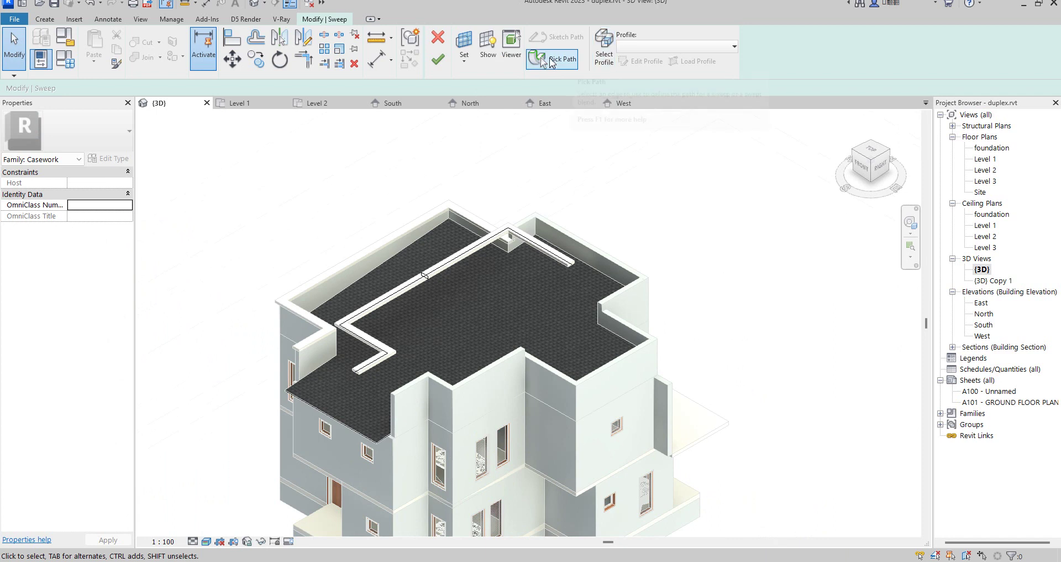
{"action": "left_click", "coordinate": [553, 58]}
{"action": "scroll", "coordinate": [531, 243], "scroll_direction": "up", "scroll_amount": 2}
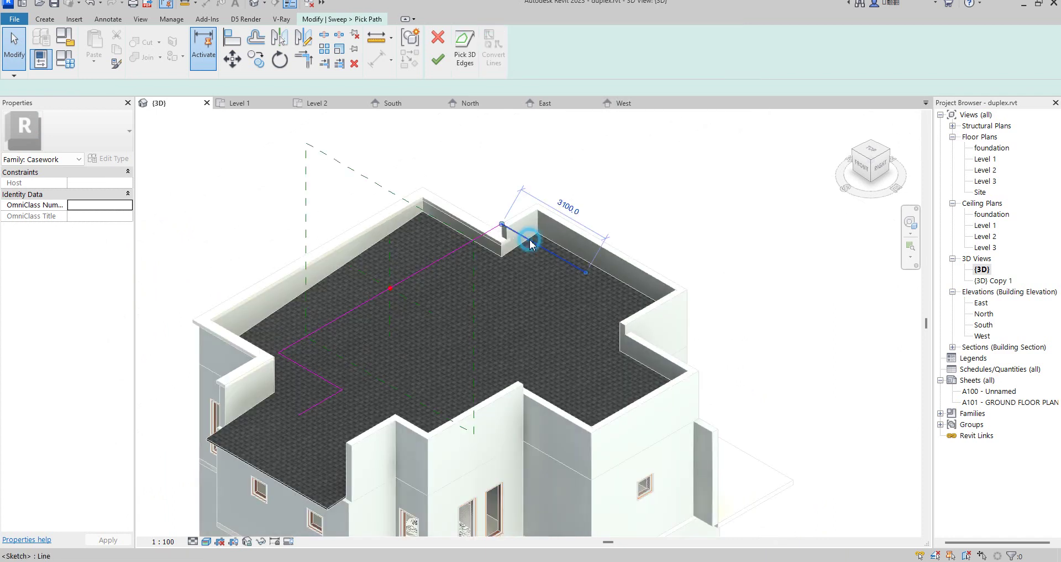
{"action": "left_click", "coordinate": [531, 243]}
{"action": "scroll", "coordinate": [528, 240], "scroll_direction": "up", "scroll_amount": 2}
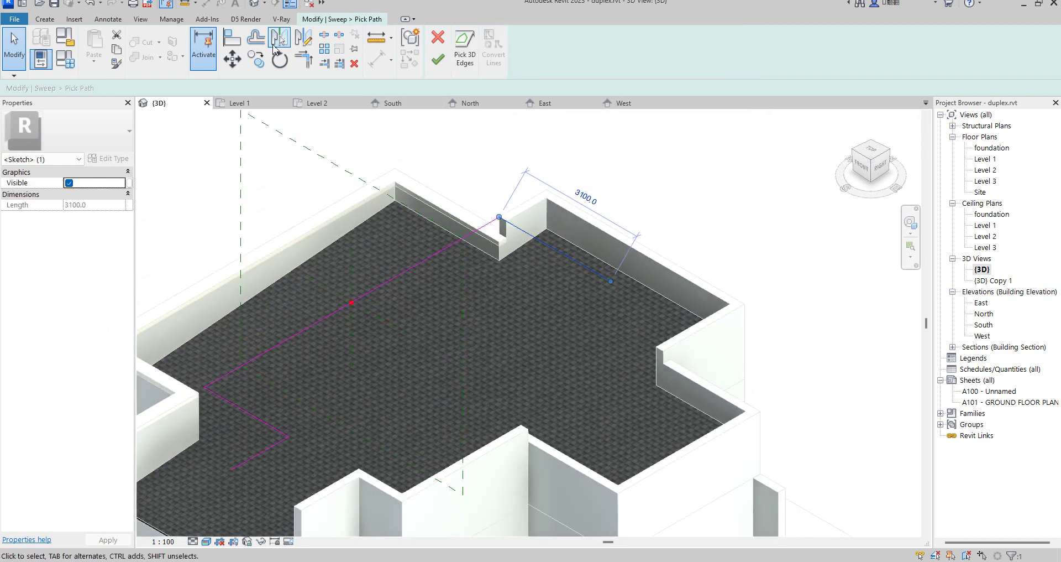
{"action": "left_click", "coordinate": [242, 44]}
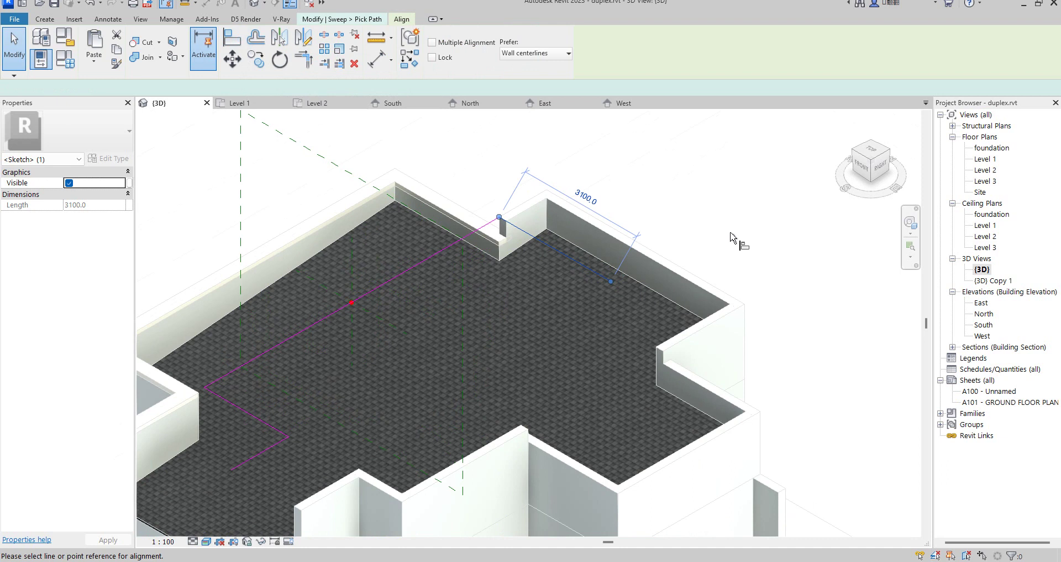
{"action": "left_click", "coordinate": [655, 250]}
{"action": "right_click", "coordinate": [630, 134]}
{"action": "left_click", "coordinate": [661, 140]}
{"action": "right_click", "coordinate": [612, 138]}
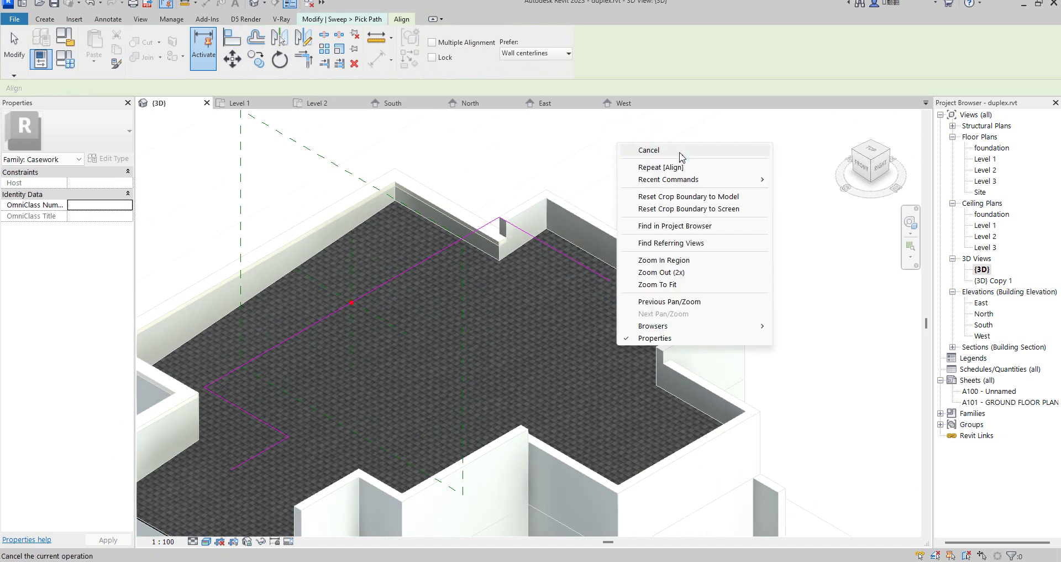
{"action": "left_click", "coordinate": [680, 153]}
Step: Delete all existing path lines of the copied sweep
{"action": "scroll", "coordinate": [543, 235], "scroll_direction": "down", "scroll_amount": 5}
{"action": "scroll", "coordinate": [543, 235], "scroll_direction": "up", "scroll_amount": 1}
{"action": "mouse_move", "coordinate": [383, 138]}
{"action": "left_mouse_down"}
{"action": "mouse_move", "coordinate": [717, 337]}
{"action": "mouse_move", "coordinate": [774, 350]}
{"action": "left_mouse_up"}
{"action": "key", "text": "Delete"}
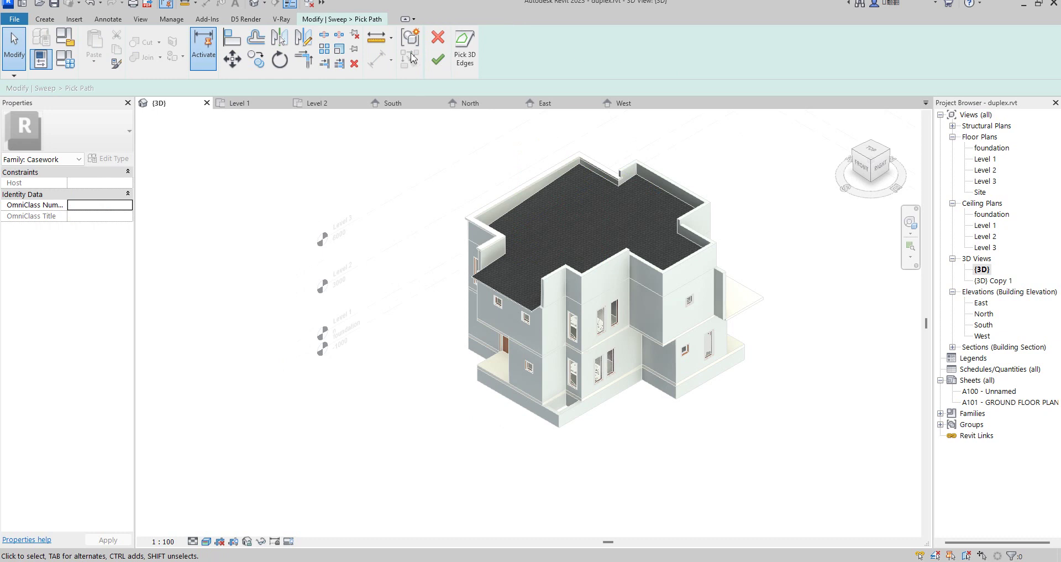
Step: Pick the three outer top edges of the taller parapet as the sweep's new 3D path
{"action": "left_click", "coordinate": [463, 47]}
{"action": "scroll", "coordinate": [711, 182], "scroll_direction": "up", "scroll_amount": 5}
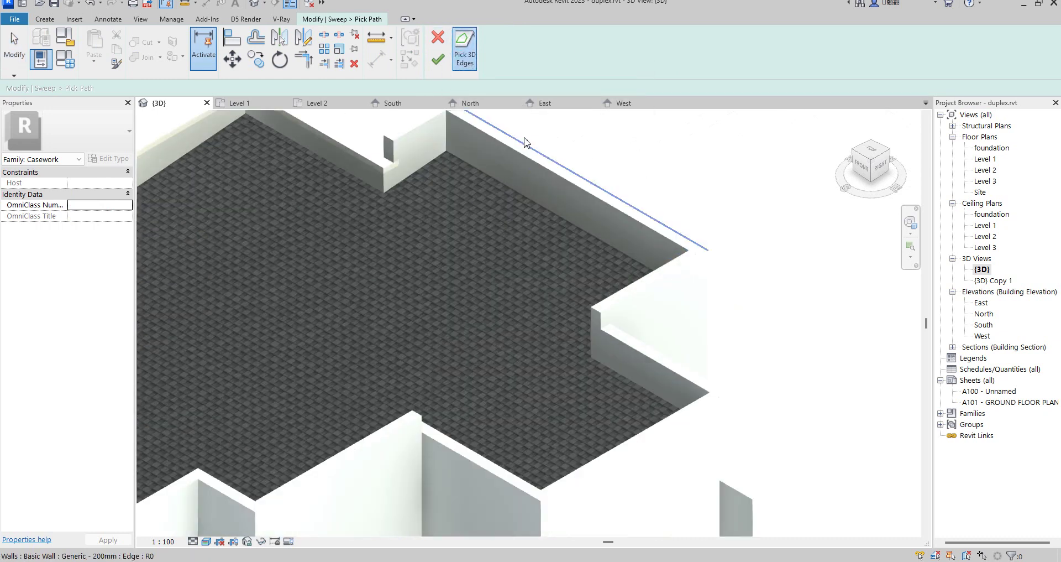
{"action": "scroll", "coordinate": [412, 152], "scroll_direction": "down", "scroll_amount": 5}
{"action": "scroll", "coordinate": [420, 163], "scroll_direction": "up", "scroll_amount": 2}
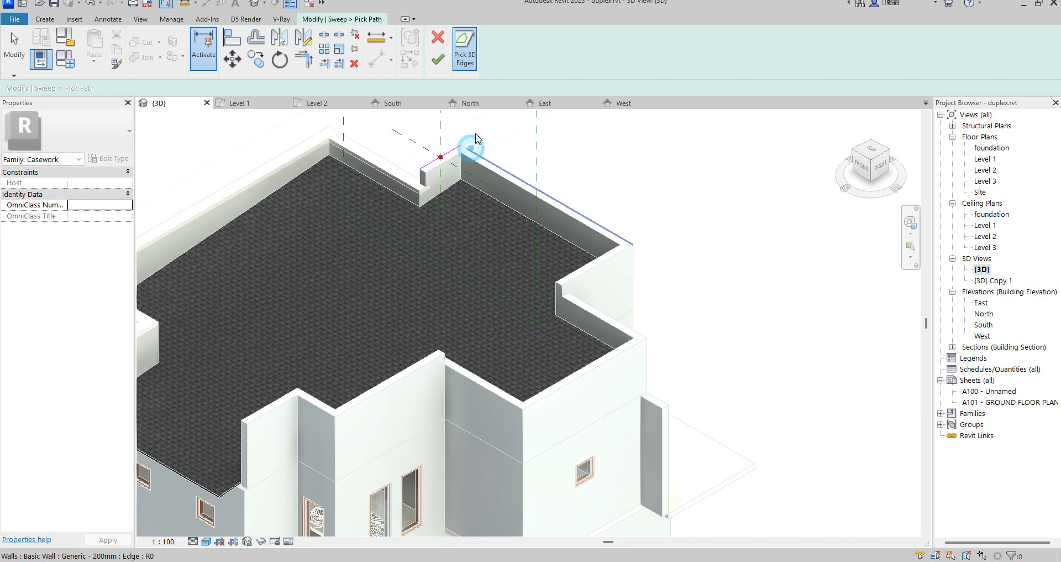
{"action": "scroll", "coordinate": [471, 152], "scroll_direction": "down", "scroll_amount": 5}
{"action": "scroll", "coordinate": [528, 179], "scroll_direction": "up", "scroll_amount": 4}
{"action": "left_click", "coordinate": [546, 199]}
{"action": "scroll", "coordinate": [614, 210], "scroll_direction": "down", "scroll_amount": 5}
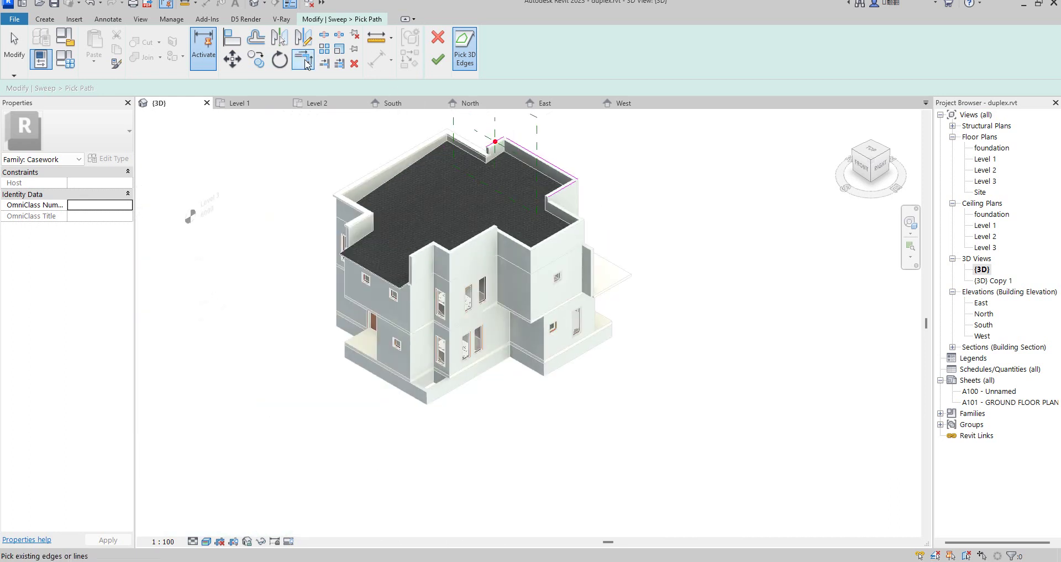
Step: Trim the taller parapet's path lines into clean corners, then finish the path and the sweep
{"action": "left_click", "coordinate": [303, 59]}
{"action": "scroll", "coordinate": [492, 144], "scroll_direction": "up", "scroll_amount": 4}
{"action": "left_click", "coordinate": [490, 136]}
{"action": "left_click", "coordinate": [518, 135]}
{"action": "left_click", "coordinate": [648, 206]}
{"action": "left_click", "coordinate": [654, 273]}
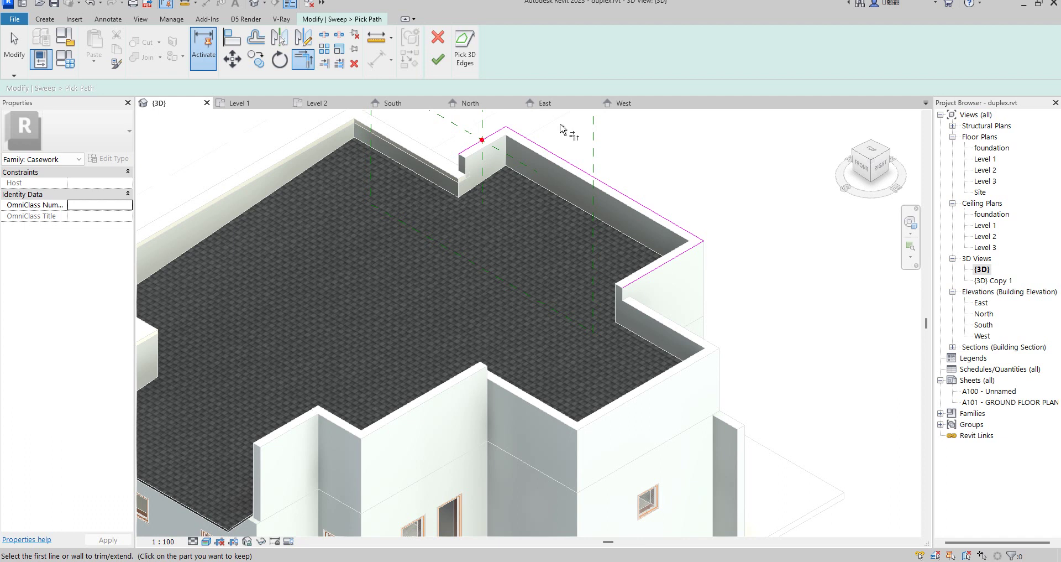
{"action": "left_click", "coordinate": [438, 59]}
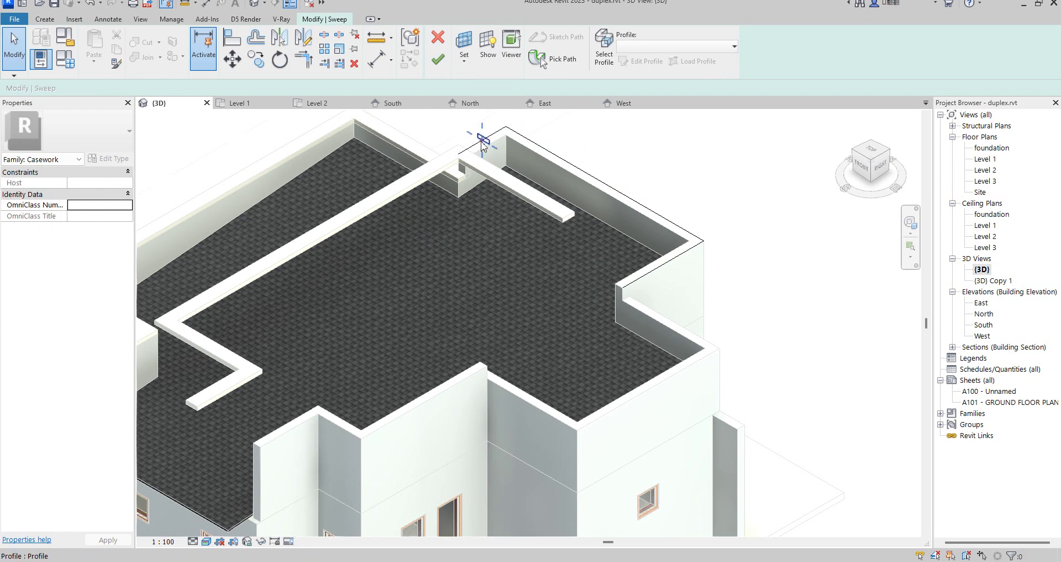
{"action": "left_click", "coordinate": [440, 64]}
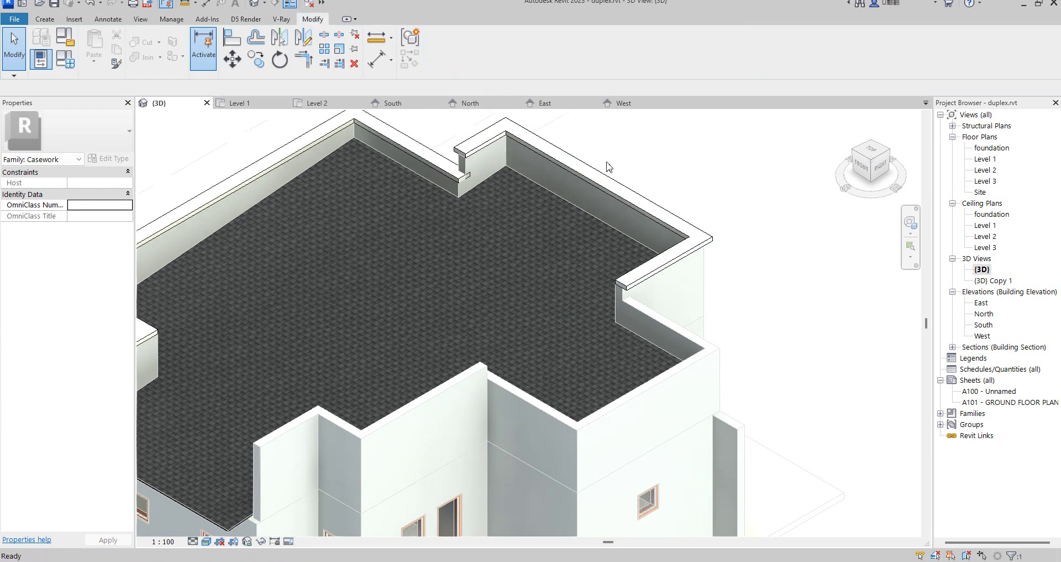
Step: Copy the taller parapet's sweep to a free spot beside the building
{"action": "left_click", "coordinate": [678, 155]}
{"action": "left_click", "coordinate": [685, 259]}
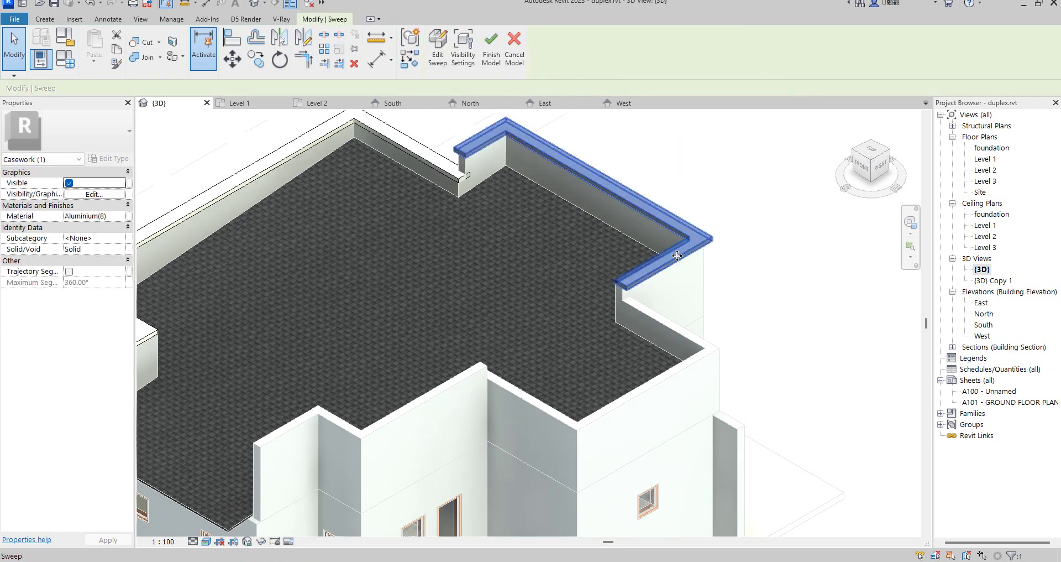
{"action": "scroll", "coordinate": [684, 258], "scroll_direction": "down", "scroll_amount": 2}
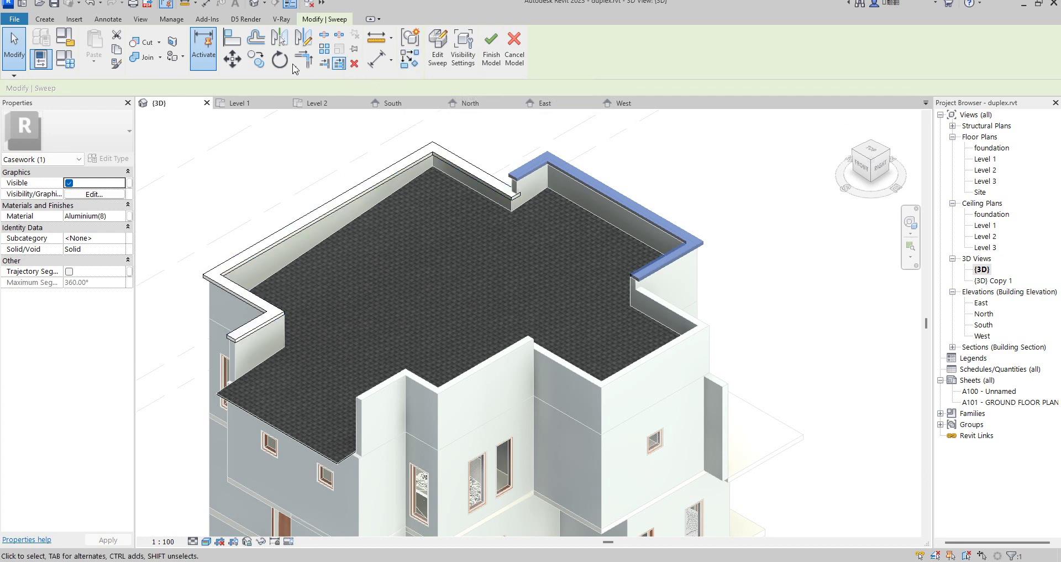
{"action": "left_click", "coordinate": [255, 59]}
{"action": "left_click", "coordinate": [546, 167]}
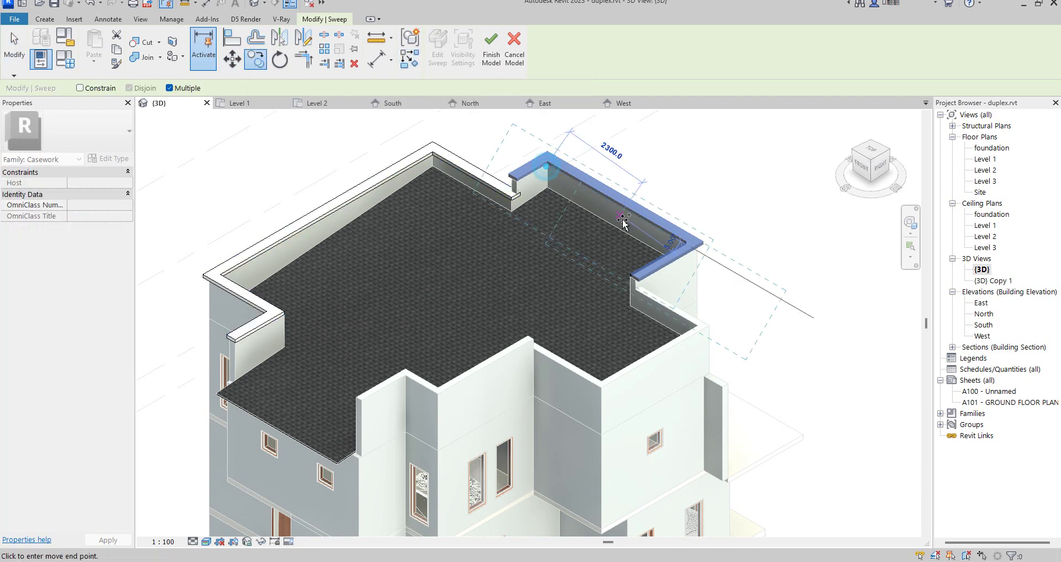
{"action": "left_click", "coordinate": [743, 185]}
{"action": "right_click", "coordinate": [740, 181]}
{"action": "left_click", "coordinate": [766, 189]}
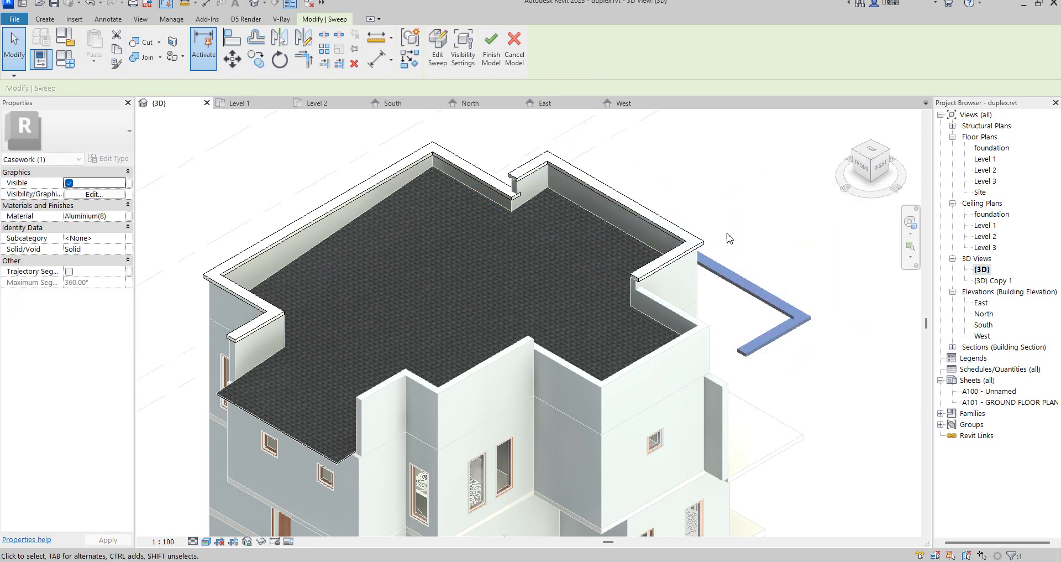
Step: Open the new sweep copy's path for editing and remove its existing lines
{"action": "left_click", "coordinate": [437, 55]}
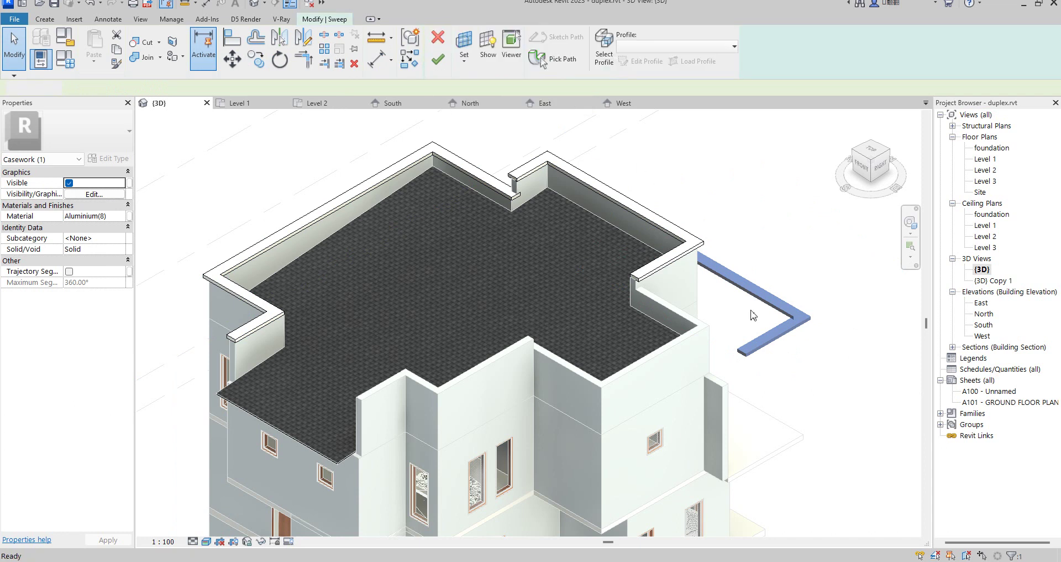
{"action": "left_click", "coordinate": [551, 57]}
{"action": "left_click_drag", "start_coordinate": [607, 155], "coordinate": [838, 381]}
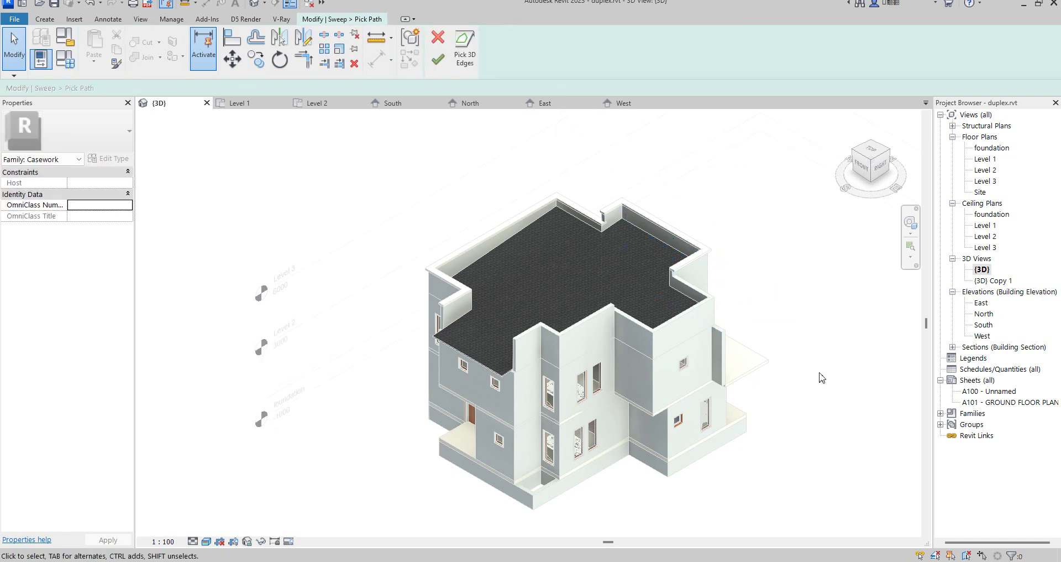
Step: Pick the three outer top edges of the projecting parapet adjoining the taller one as the sweep path
{"action": "left_click", "coordinate": [464, 48]}
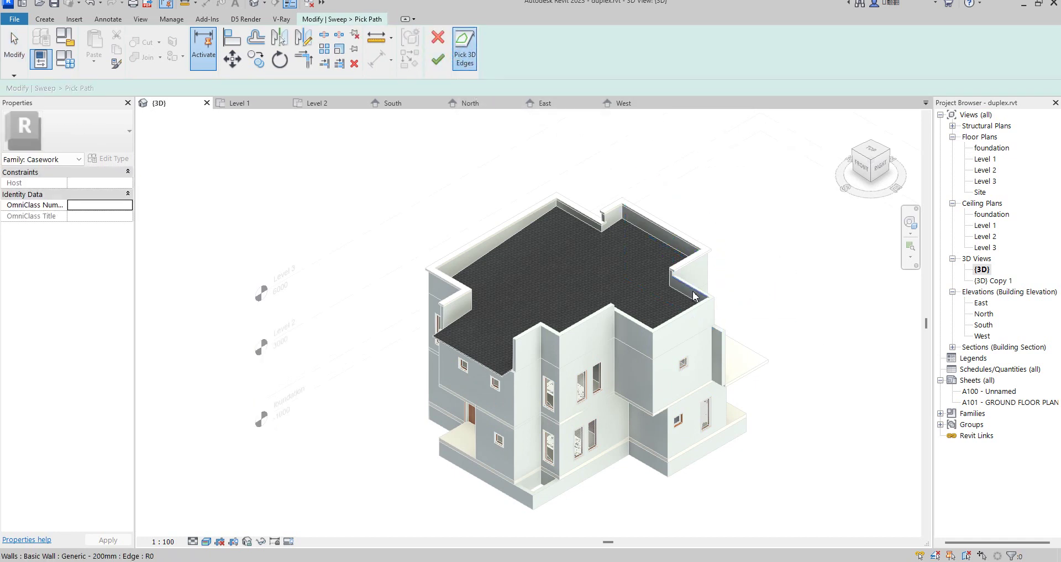
{"action": "scroll", "coordinate": [711, 296], "scroll_direction": "up", "scroll_amount": 5}
{"action": "scroll", "coordinate": [711, 296], "scroll_direction": "down", "scroll_amount": 1}
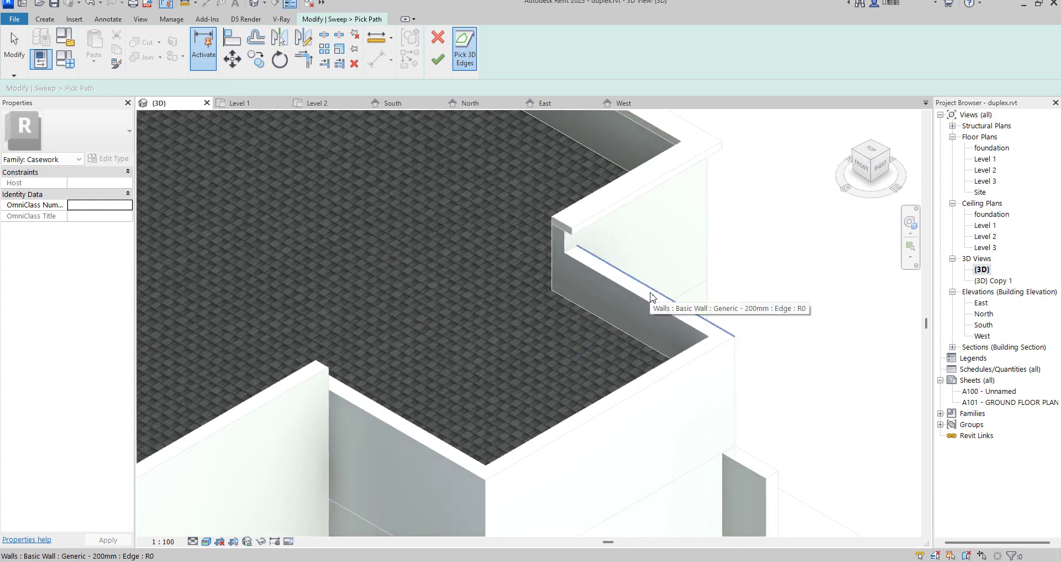
{"action": "left_click", "coordinate": [706, 319]}
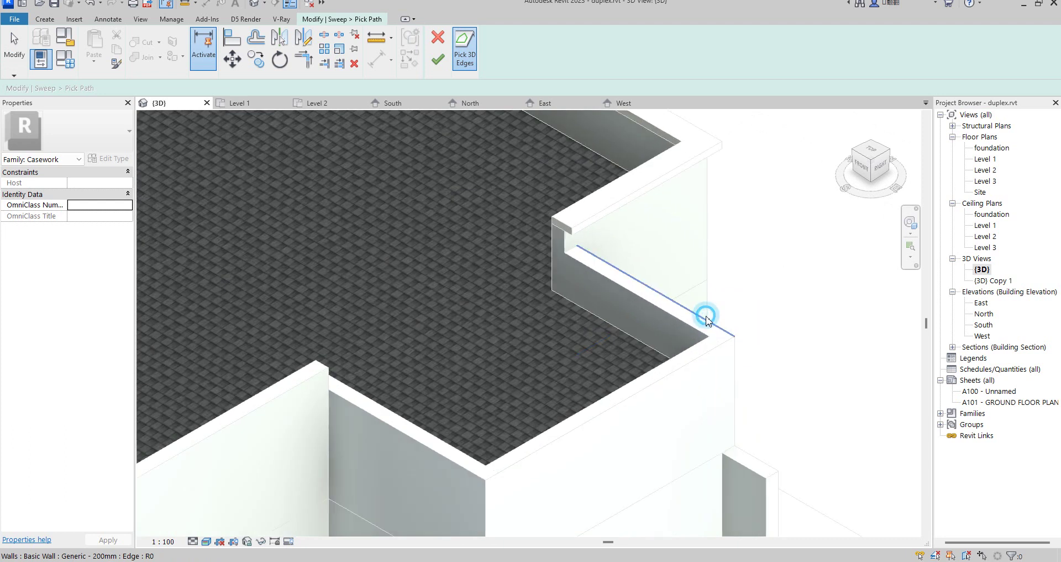
{"action": "left_click", "coordinate": [681, 368]}
{"action": "left_click", "coordinate": [396, 436]}
Step: Trim the projecting parapet's path lines to meet at the corners, then finish the path and the sweep
{"action": "scroll", "coordinate": [590, 223], "scroll_direction": "down", "scroll_amount": 3}
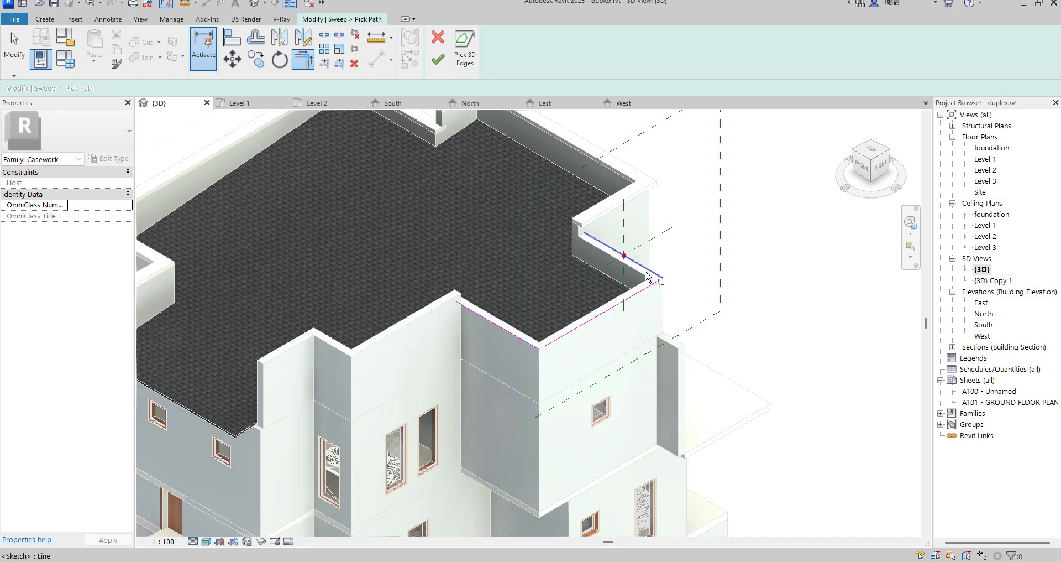
{"action": "left_click", "coordinate": [559, 338]}
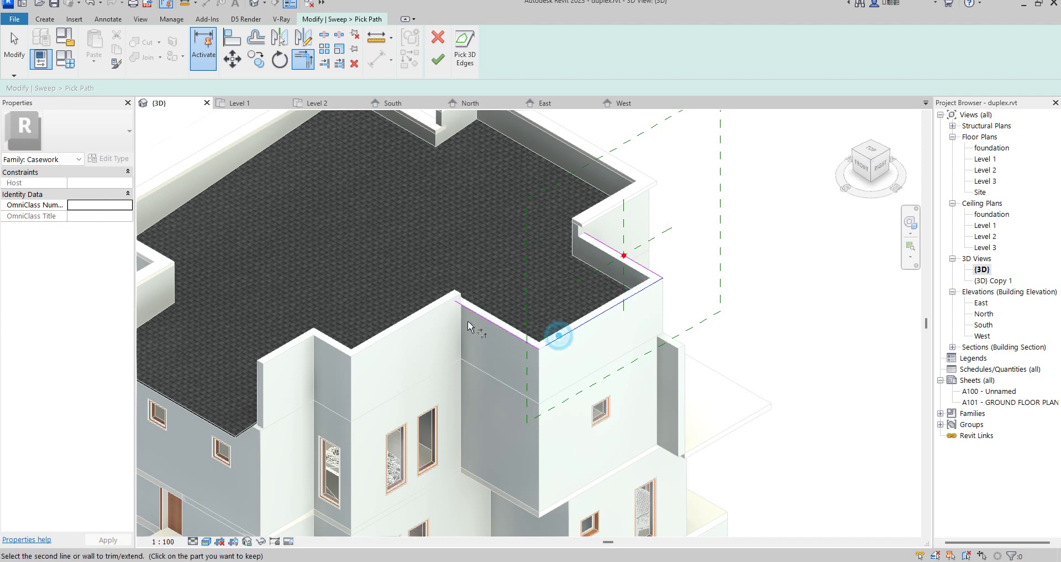
{"action": "left_click", "coordinate": [437, 59]}
{"action": "scroll", "coordinate": [628, 265], "scroll_direction": "up", "scroll_amount": 3}
{"action": "scroll", "coordinate": [627, 256], "scroll_direction": "up", "scroll_amount": 2}
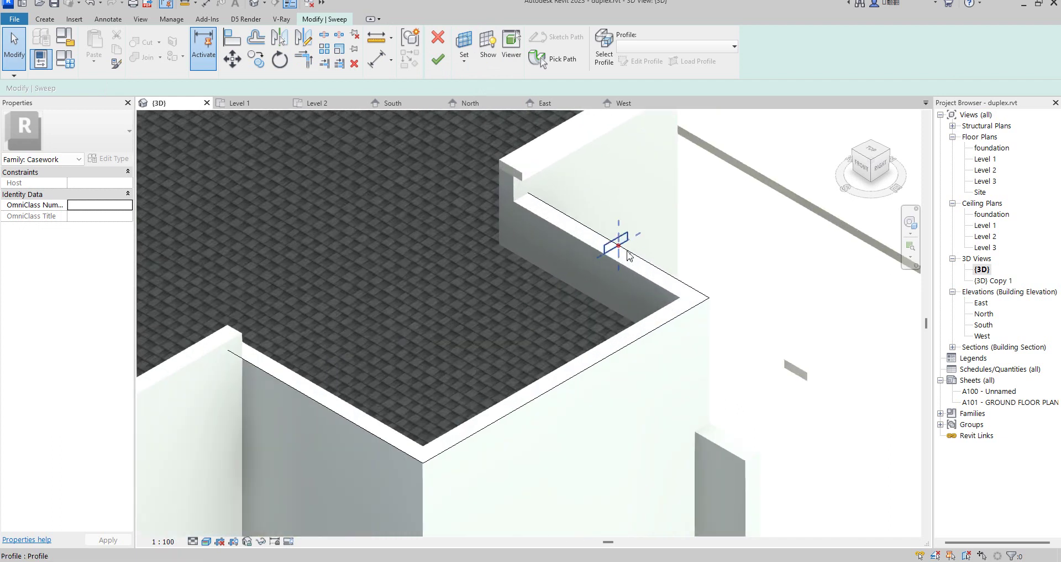
{"action": "scroll", "coordinate": [630, 226], "scroll_direction": "down", "scroll_amount": 5}
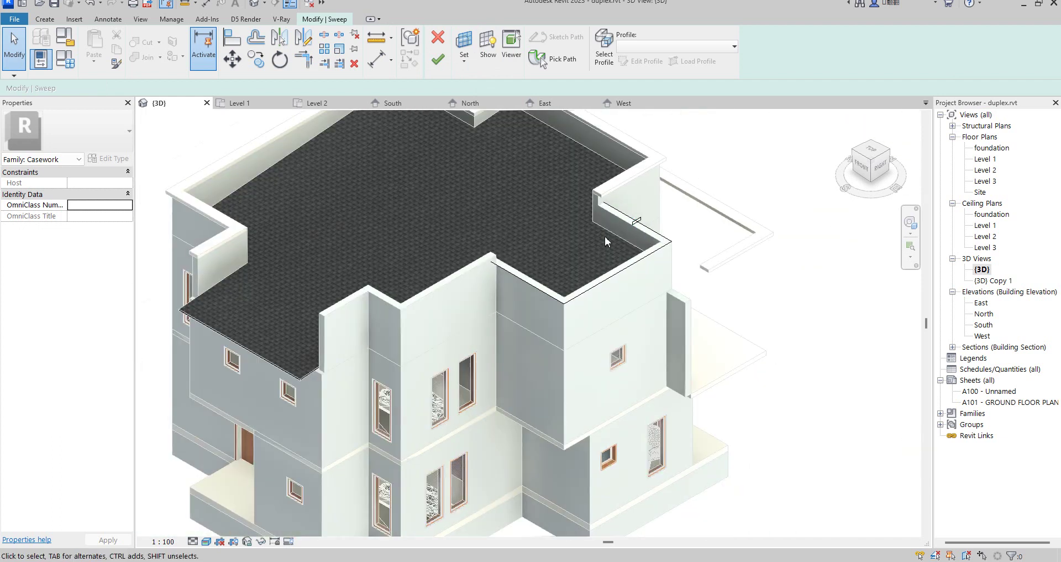
{"action": "left_click", "coordinate": [440, 61]}
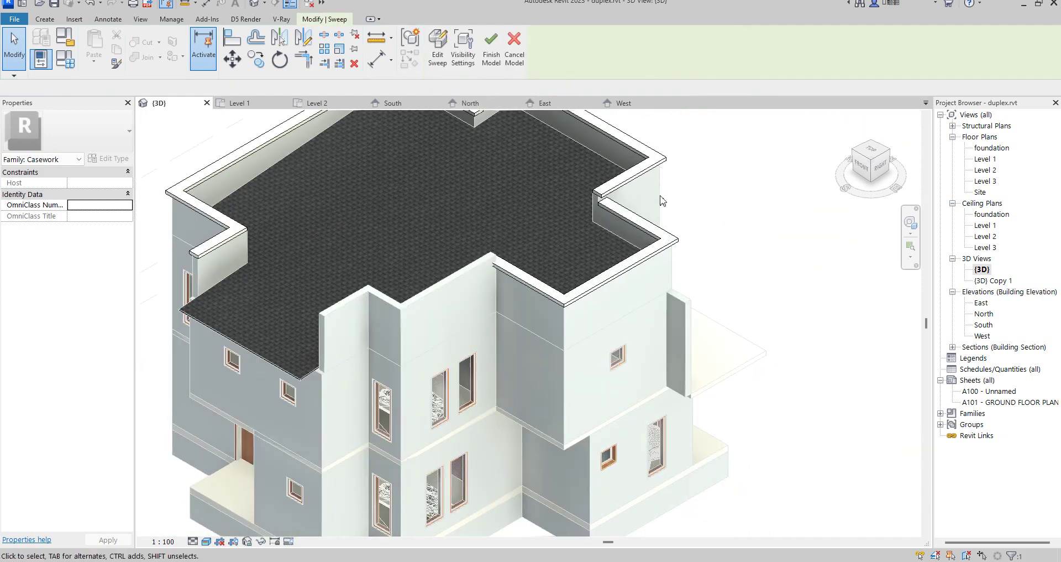
Step: Finish the in-place casework model and save the project
{"action": "left_click", "coordinate": [762, 233]}
{"action": "scroll", "coordinate": [464, 246], "scroll_direction": "down", "scroll_amount": 5}
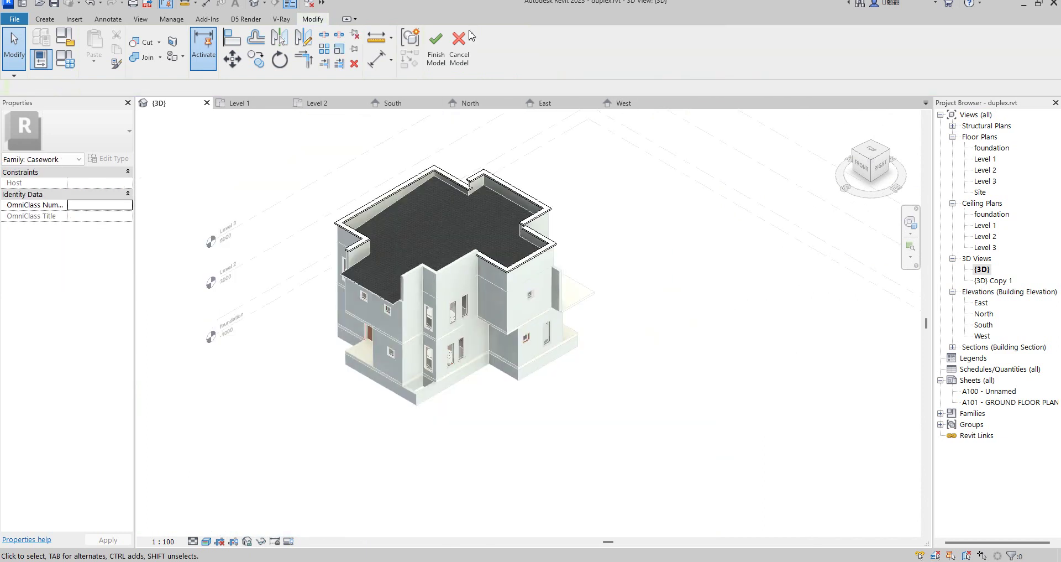
{"action": "left_click", "coordinate": [432, 45]}
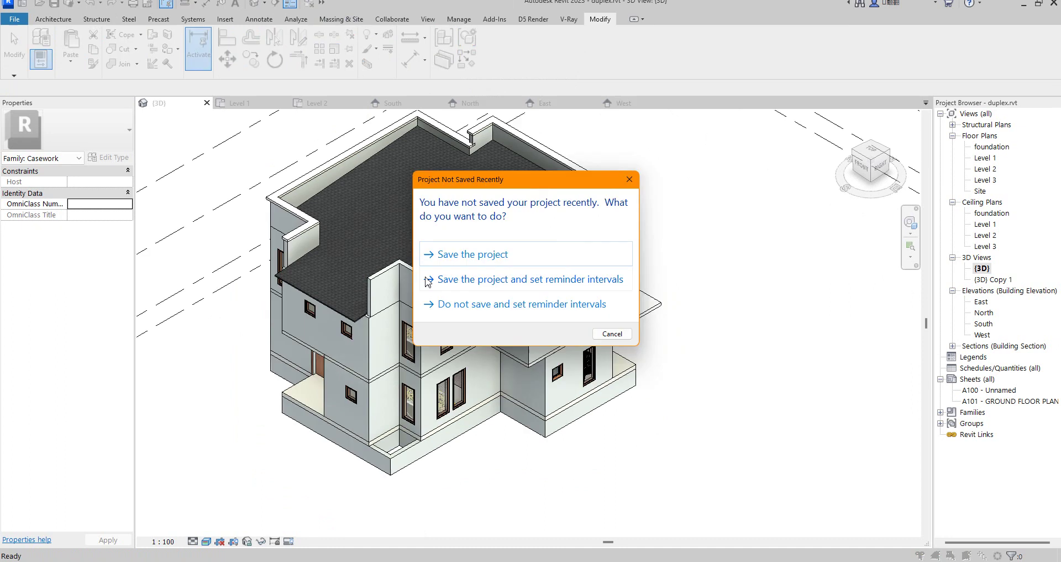
{"action": "left_click", "coordinate": [473, 254]}
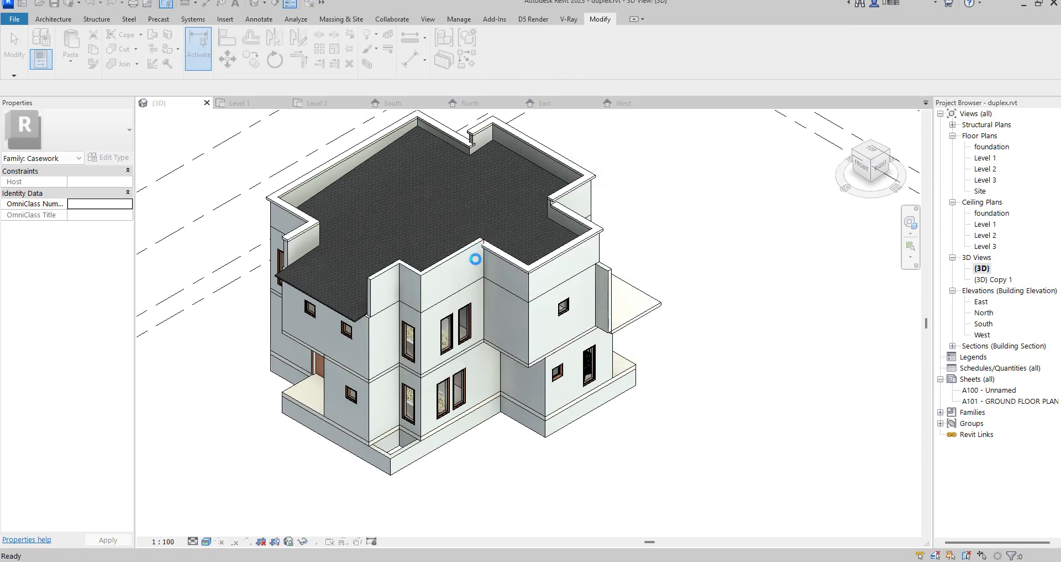
Step: Set the unconnected height of the Level 3 parapet wall above the paired windows to 1500 mm
{"action": "left_click", "coordinate": [529, 287]}
{"action": "scroll", "coordinate": [530, 289], "scroll_direction": "up", "scroll_amount": 3}
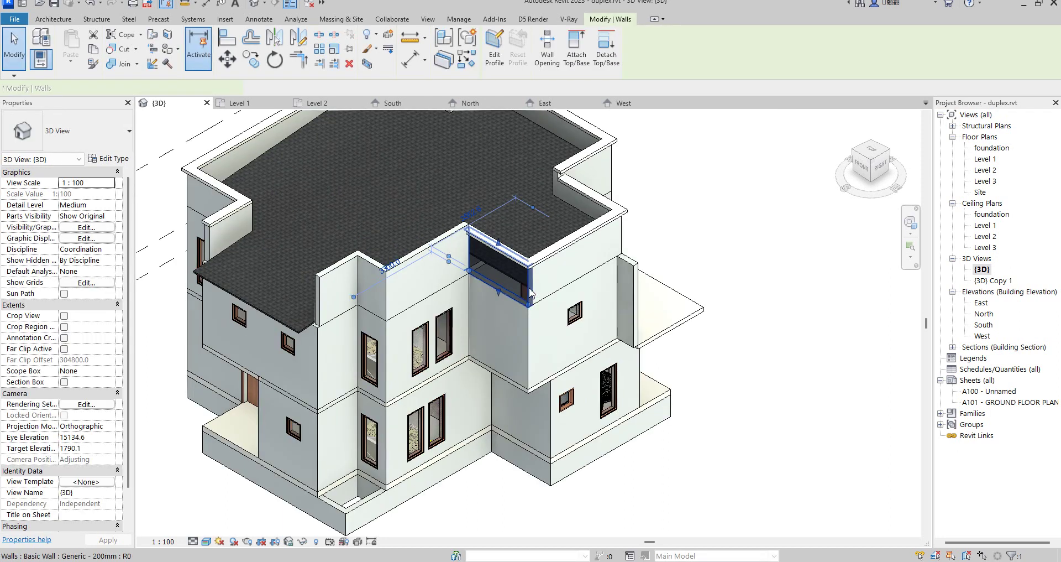
{"action": "left_click", "coordinate": [416, 262]}
{"action": "left_click", "coordinate": [108, 250]}
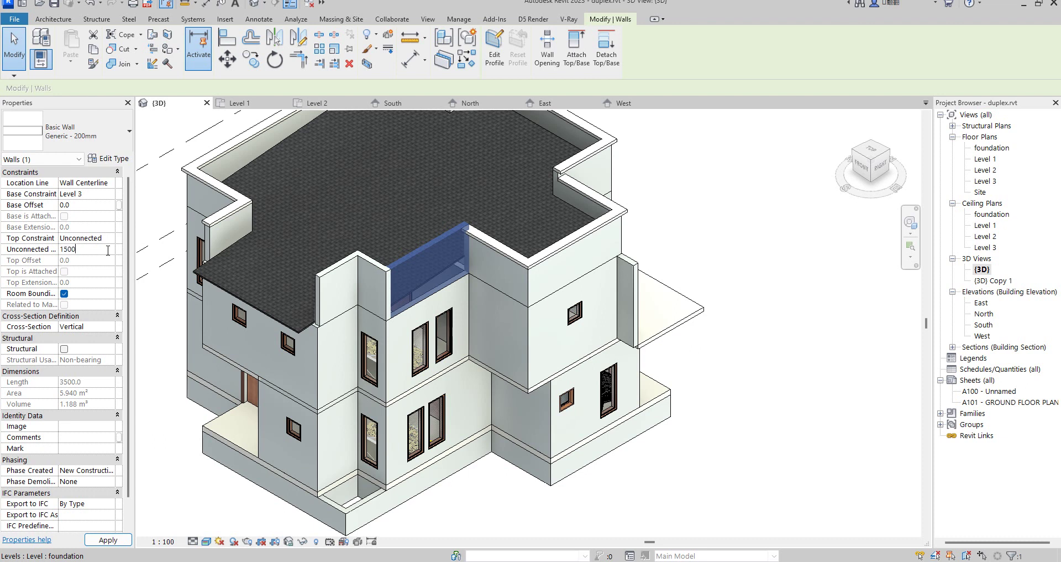
{"action": "key", "text": "Return"}
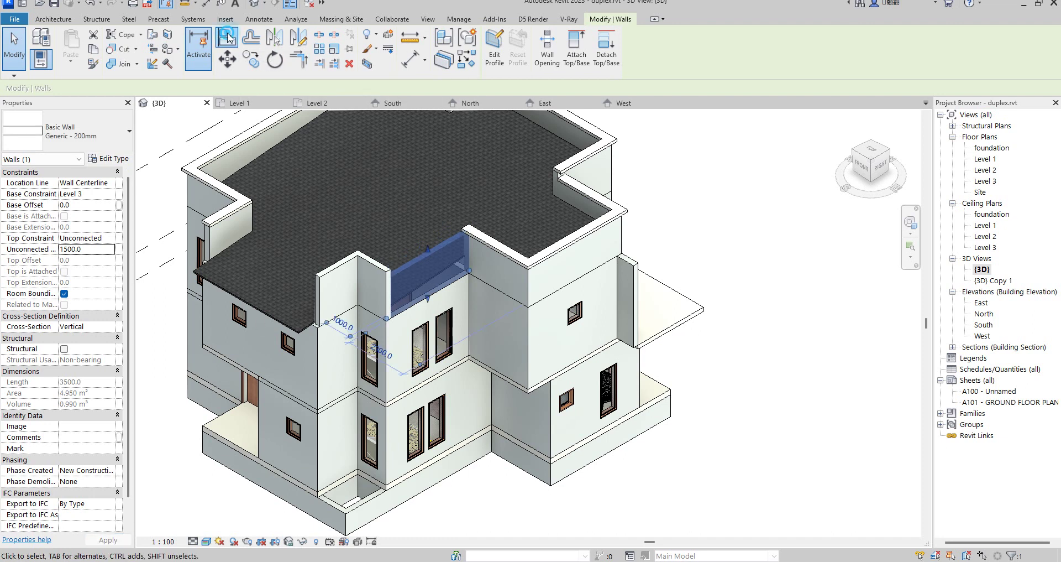
Step: Align the tops of the two adjoining parapet walls with the top of the parapet above the paired windows
{"action": "left_click", "coordinate": [227, 38]}
{"action": "scroll", "coordinate": [396, 271], "scroll_direction": "up", "scroll_amount": 4}
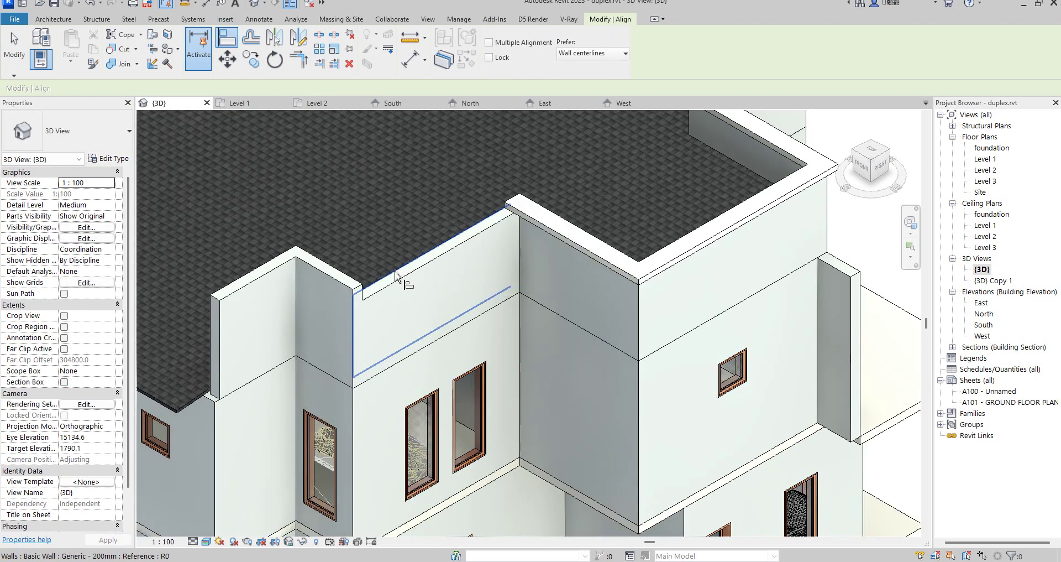
{"action": "left_click", "coordinate": [397, 276]}
{"action": "scroll", "coordinate": [412, 266], "scroll_direction": "up", "scroll_amount": 4}
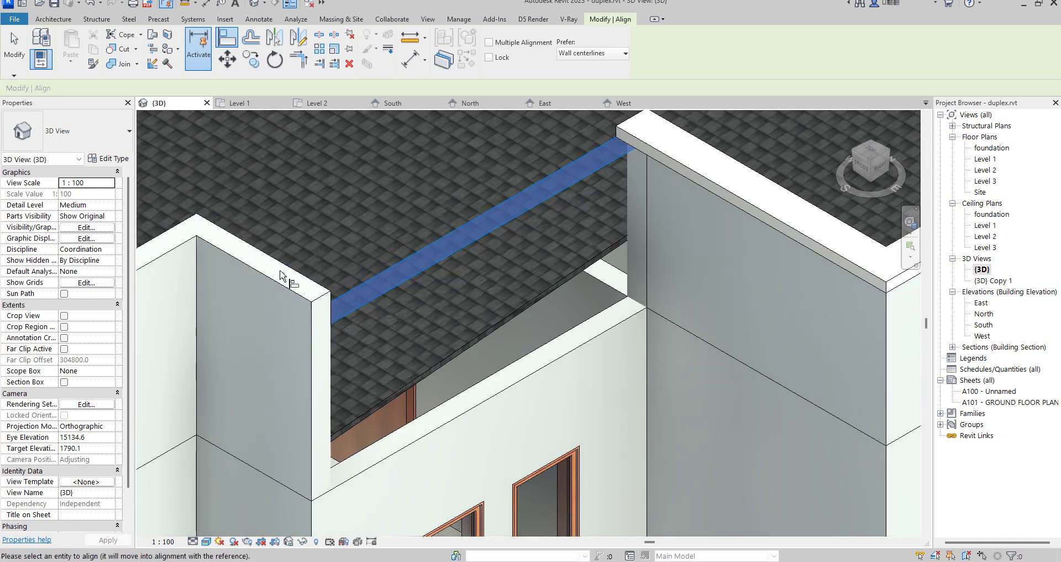
{"action": "scroll", "coordinate": [546, 361], "scroll_direction": "down", "scroll_amount": 4}
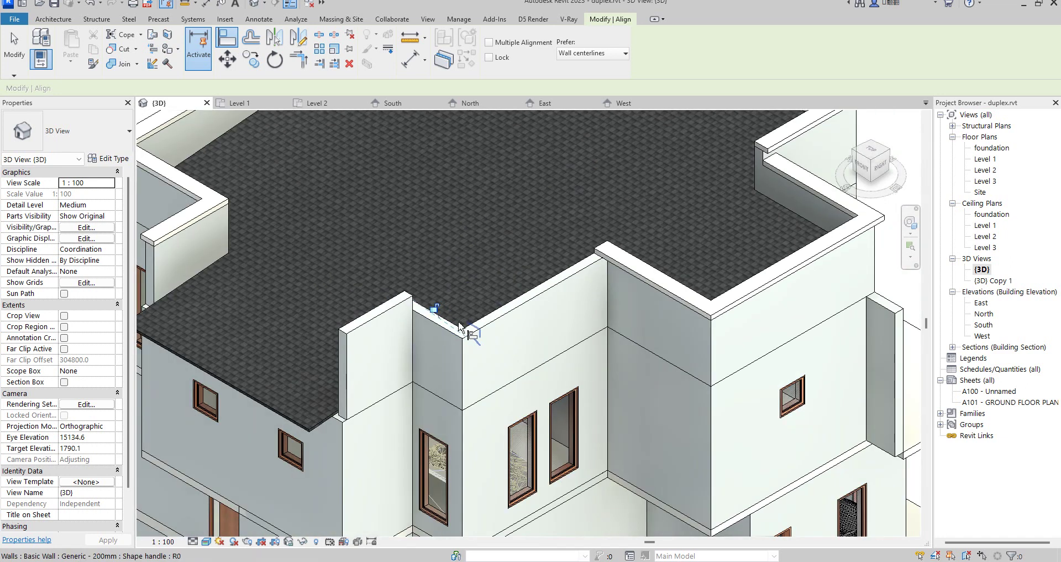
{"action": "scroll", "coordinate": [469, 328], "scroll_direction": "up", "scroll_amount": 4}
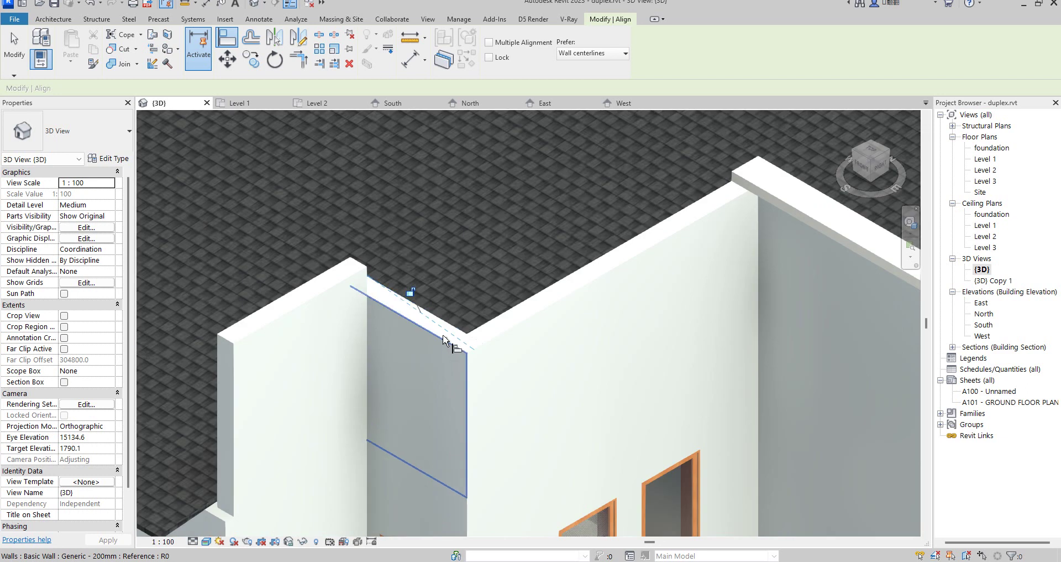
{"action": "left_click", "coordinate": [446, 340]}
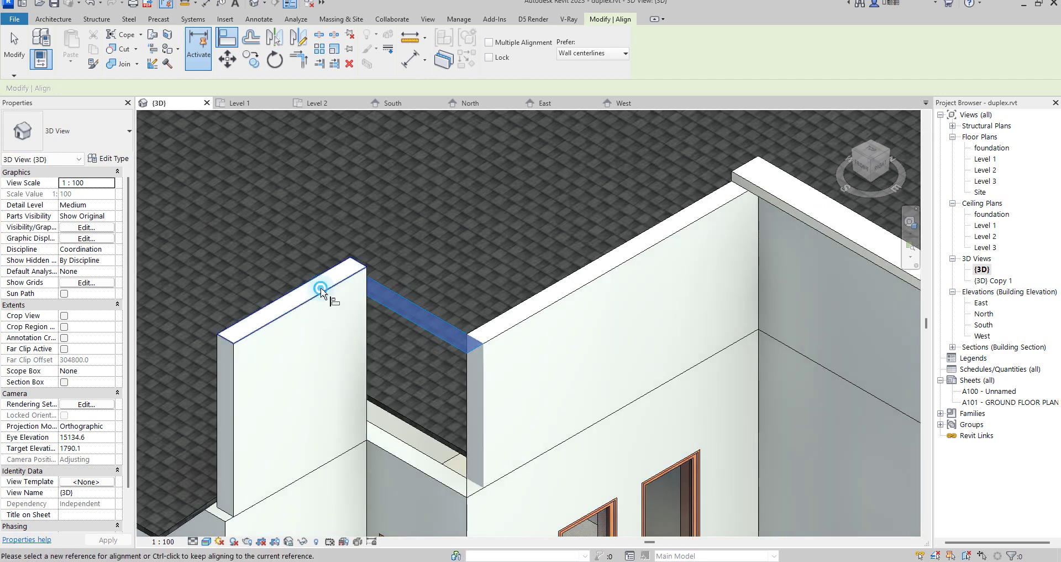
{"action": "left_click", "coordinate": [323, 292]}
{"action": "scroll", "coordinate": [357, 332], "scroll_direction": "down", "scroll_amount": 5}
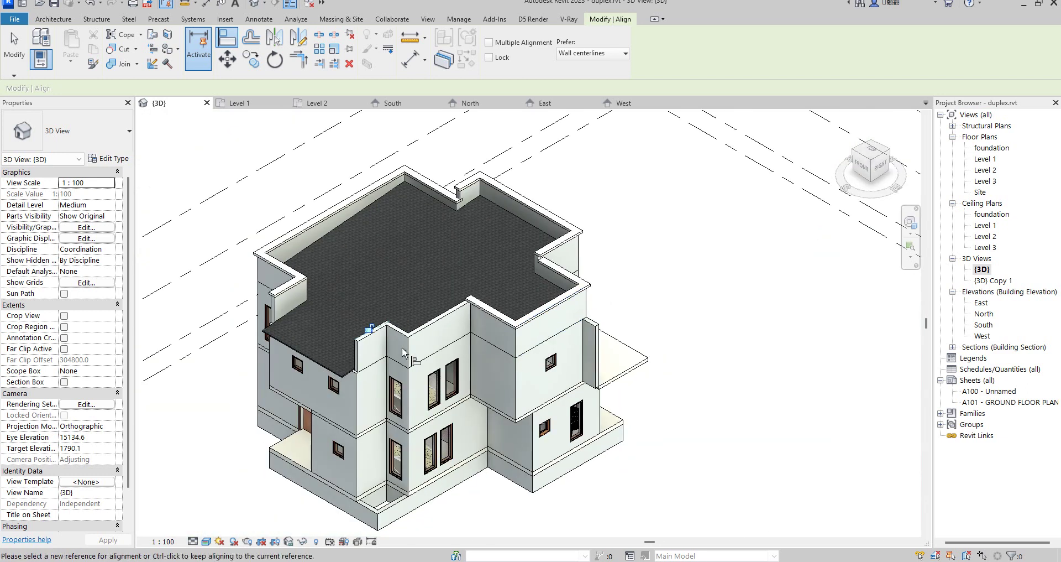
{"action": "key", "text": "Escape"}
Step: Reopen the in-place casework and edit the picked path of the sweep on the projecting parapet beside the paired windows
{"action": "scroll", "coordinate": [476, 304], "scroll_direction": "up", "scroll_amount": 5}
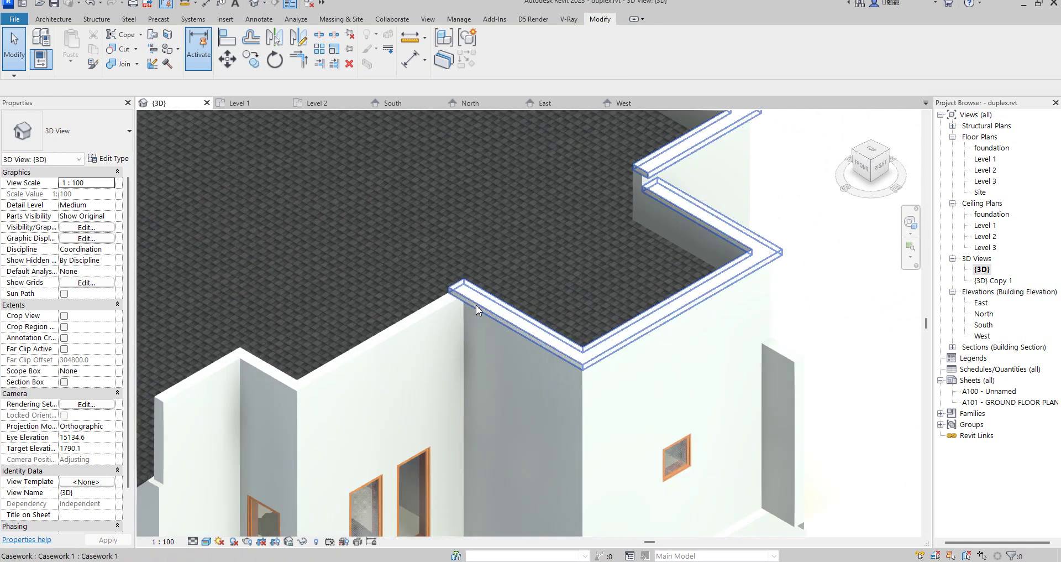
{"action": "left_click", "coordinate": [476, 304]}
{"action": "scroll", "coordinate": [478, 307], "scroll_direction": "down", "scroll_amount": 4}
{"action": "scroll", "coordinate": [485, 308], "scroll_direction": "up", "scroll_amount": 2}
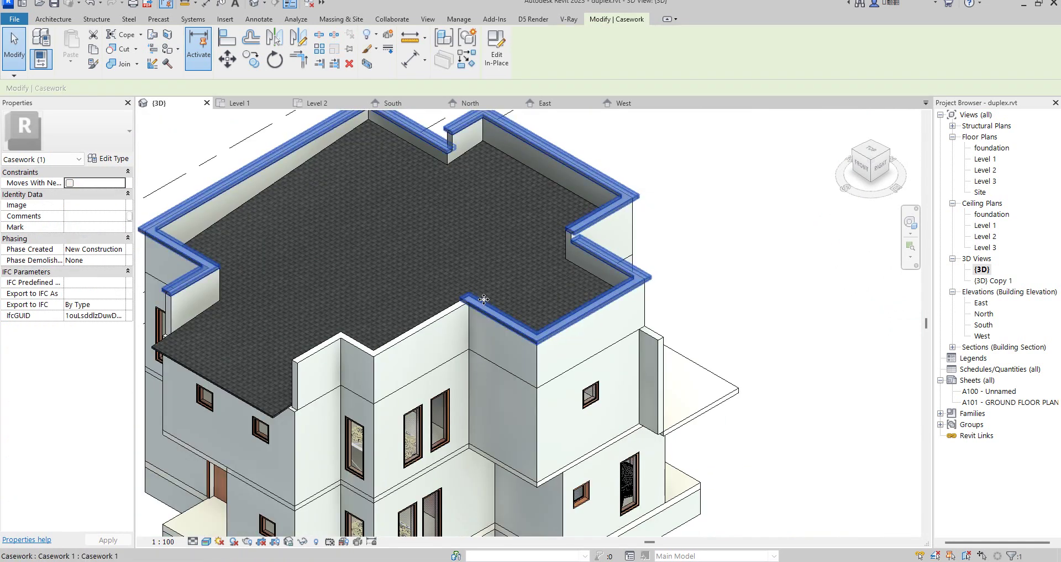
{"action": "left_click", "coordinate": [496, 49]}
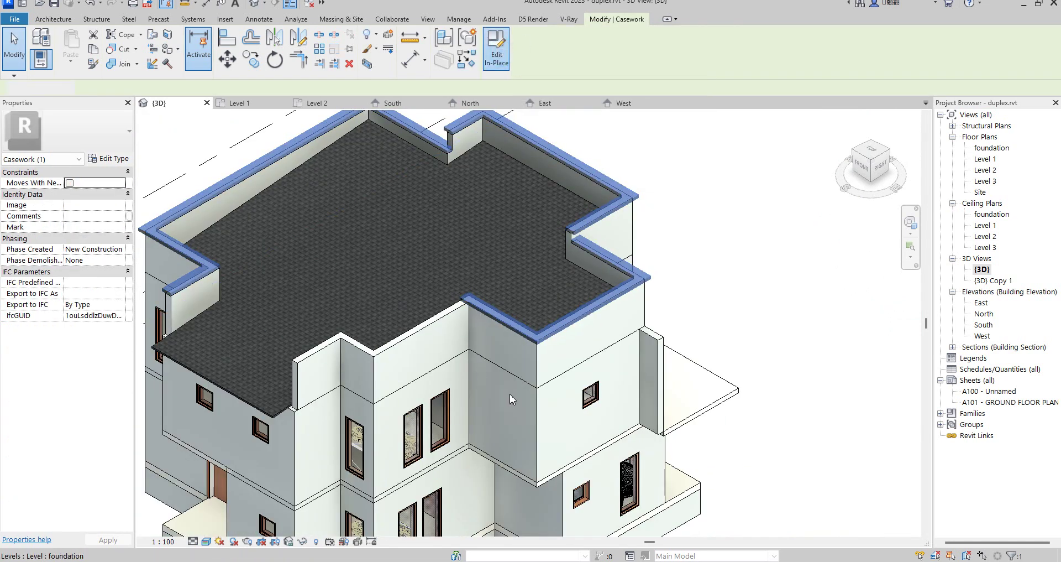
{"action": "left_click", "coordinate": [492, 313]}
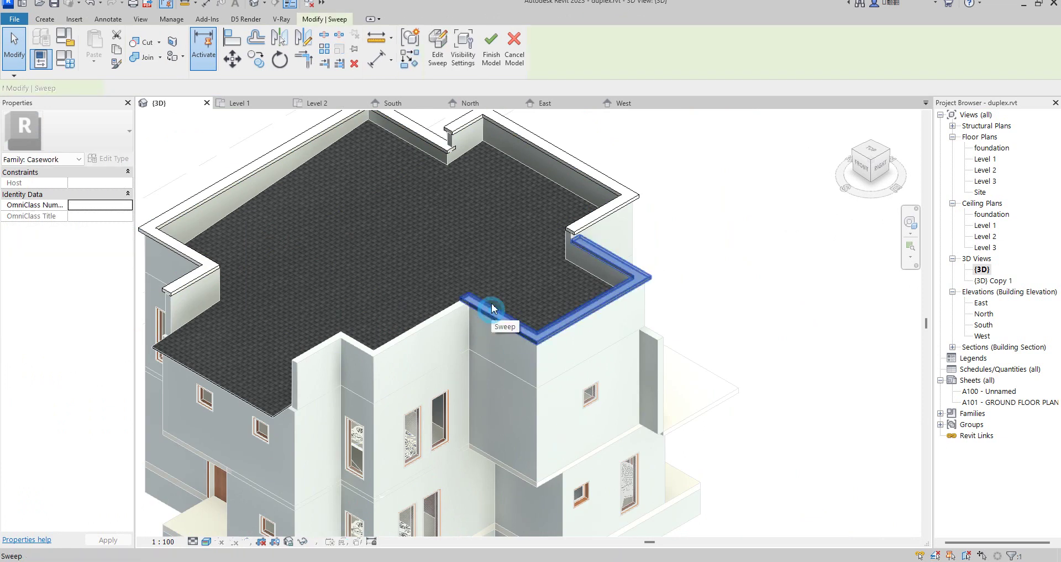
{"action": "left_click", "coordinate": [492, 313]}
{"action": "left_click", "coordinate": [437, 50]}
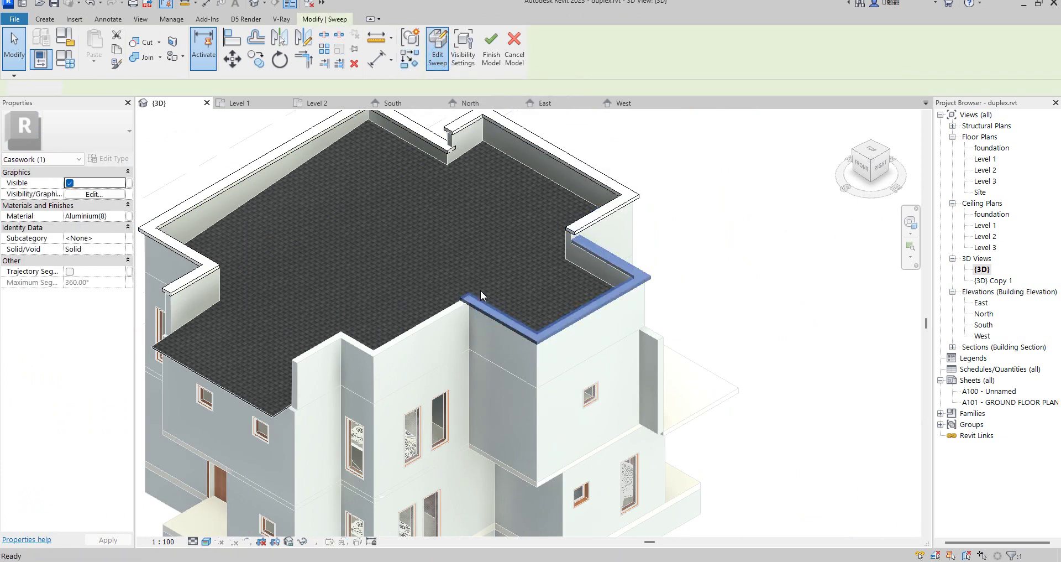
{"action": "left_click", "coordinate": [556, 55]}
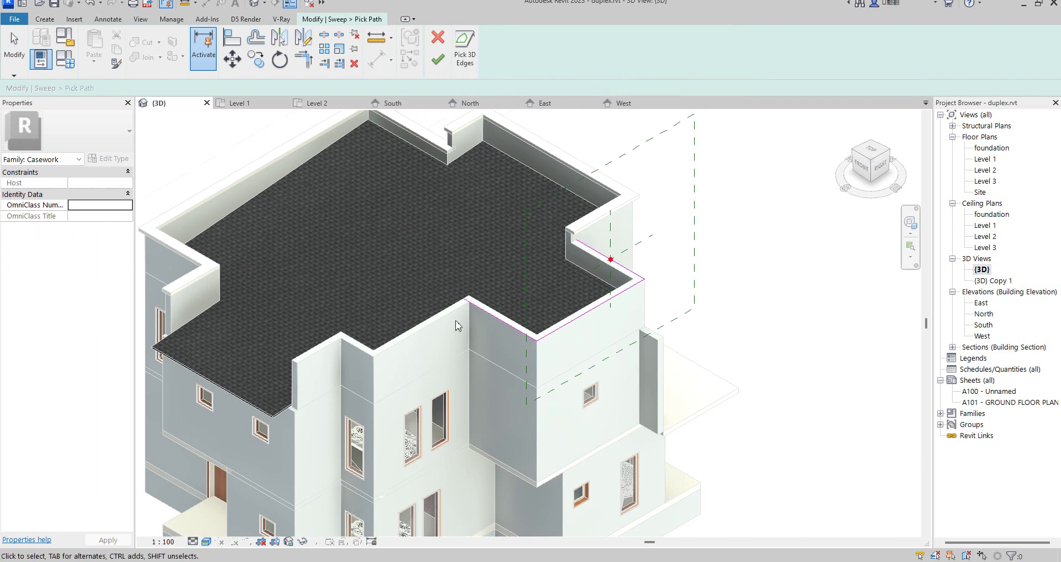
Step: Add the outer top edges of the three aligned parapet walls to the sweep path
{"action": "left_click", "coordinate": [465, 49]}
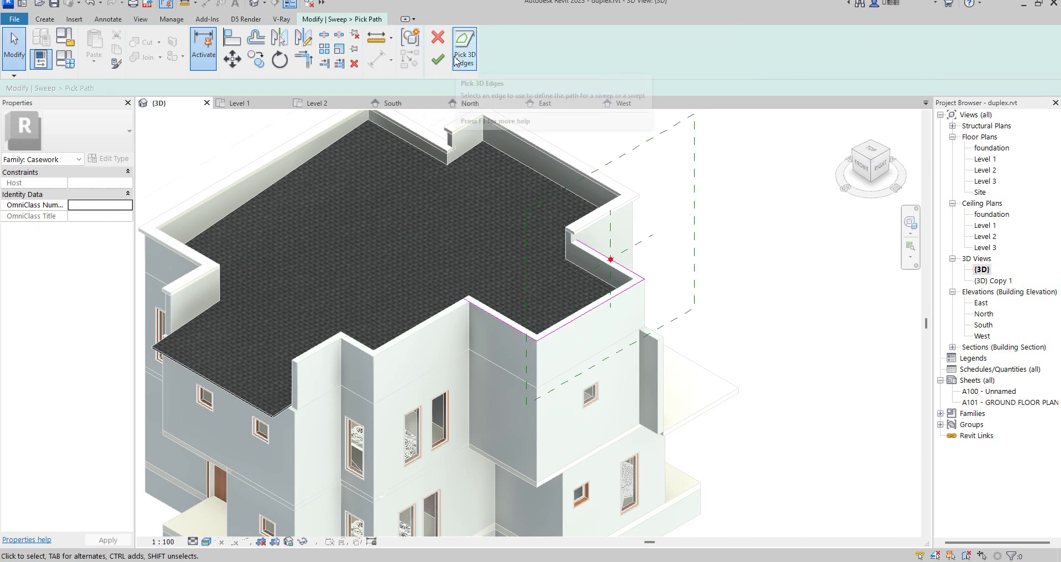
{"action": "scroll", "coordinate": [445, 346], "scroll_direction": "up", "scroll_amount": 2}
{"action": "left_click", "coordinate": [455, 294]}
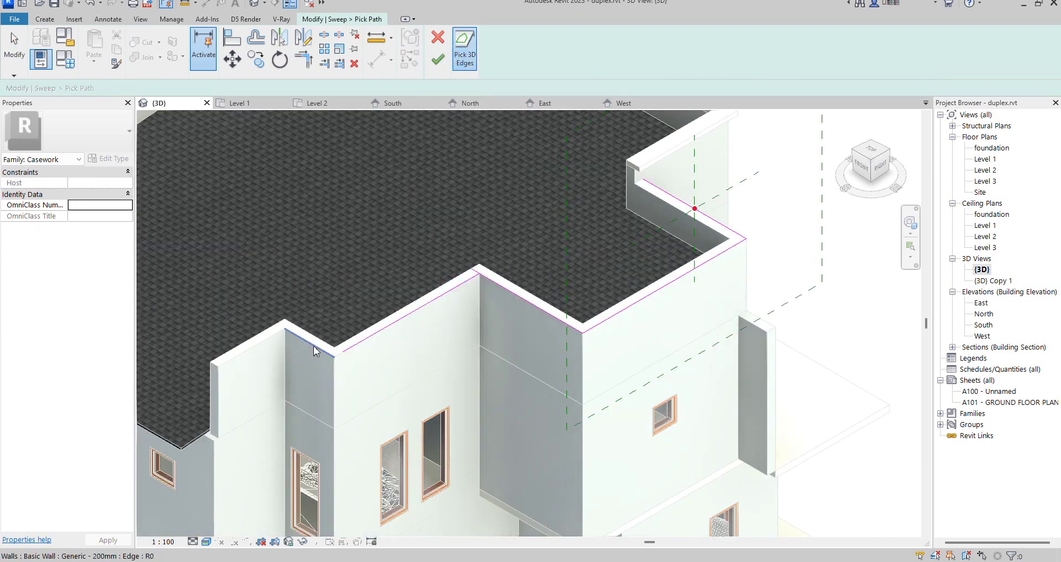
{"action": "left_click", "coordinate": [313, 349]}
{"action": "left_click", "coordinate": [259, 346]}
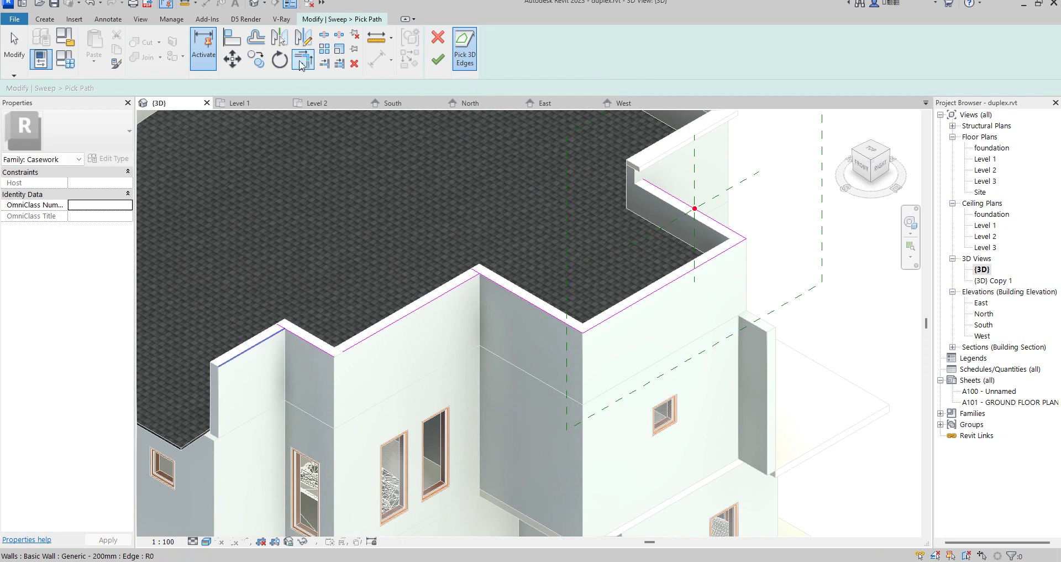
Step: Trim the added path lines to meet at the parapet corners, and finish the path and the sweep
{"action": "left_click", "coordinate": [303, 58]}
{"action": "left_click", "coordinate": [453, 298]}
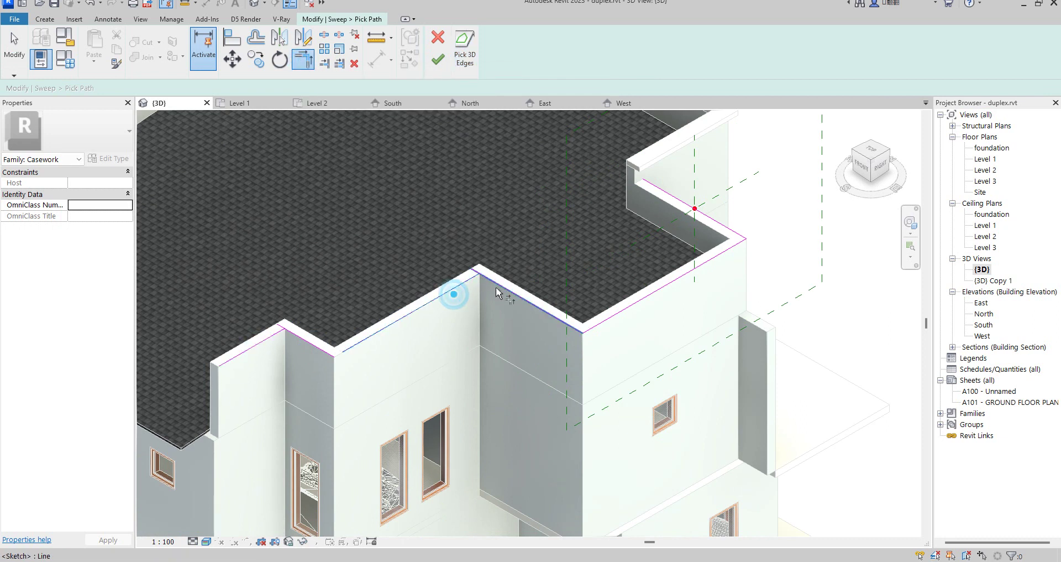
{"action": "left_click", "coordinate": [383, 330]}
{"action": "left_click", "coordinate": [318, 350]}
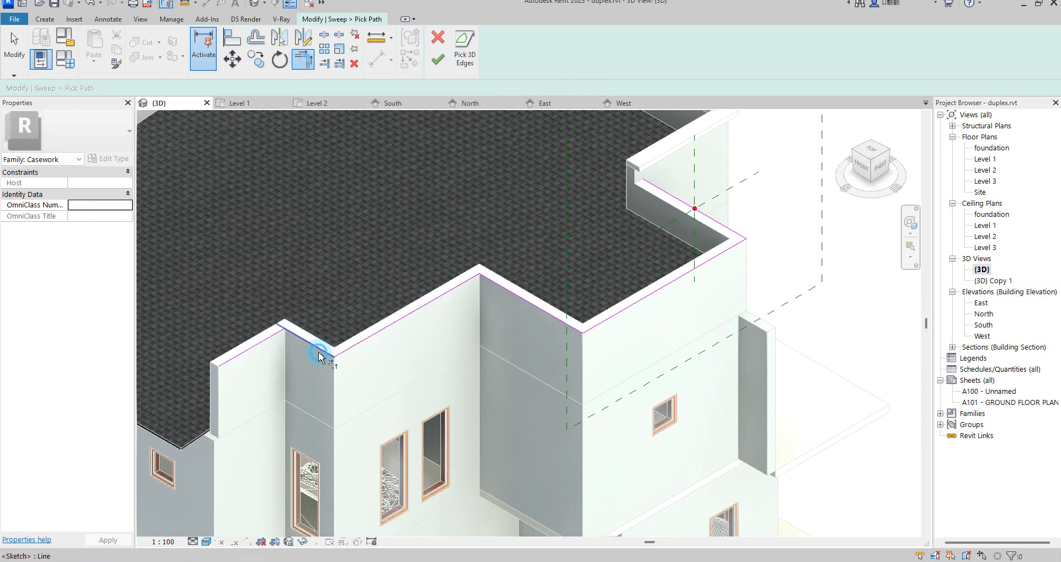
{"action": "left_click", "coordinate": [267, 343]}
{"action": "scroll", "coordinate": [299, 357], "scroll_direction": "down", "scroll_amount": 4}
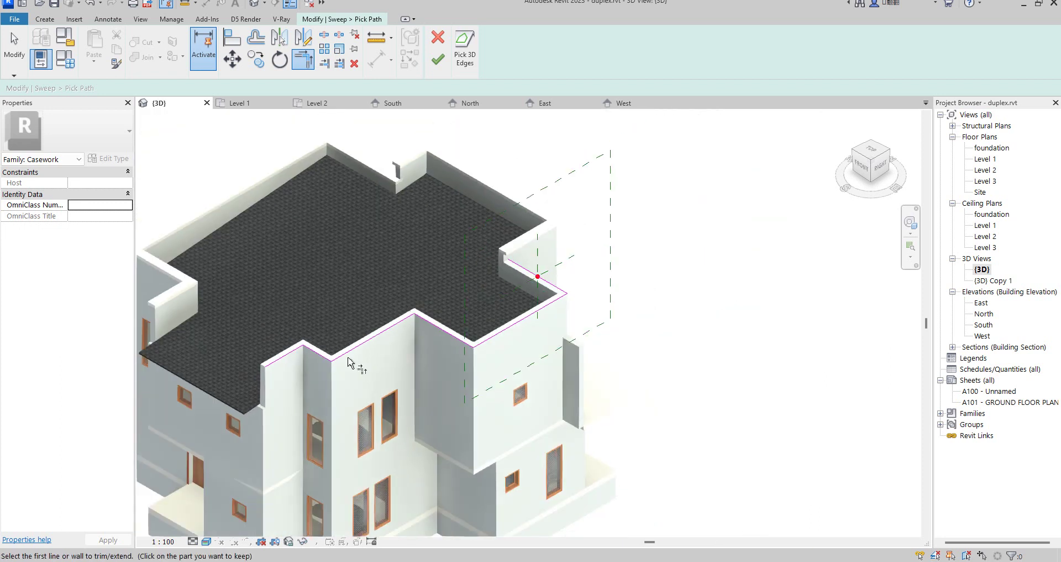
{"action": "left_click", "coordinate": [438, 58]}
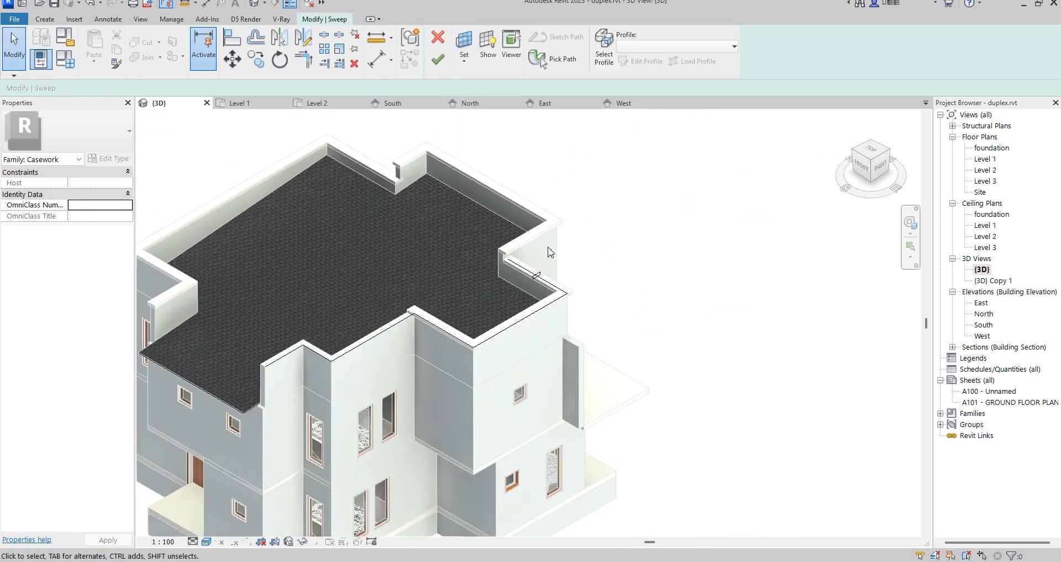
{"action": "left_click", "coordinate": [436, 59]}
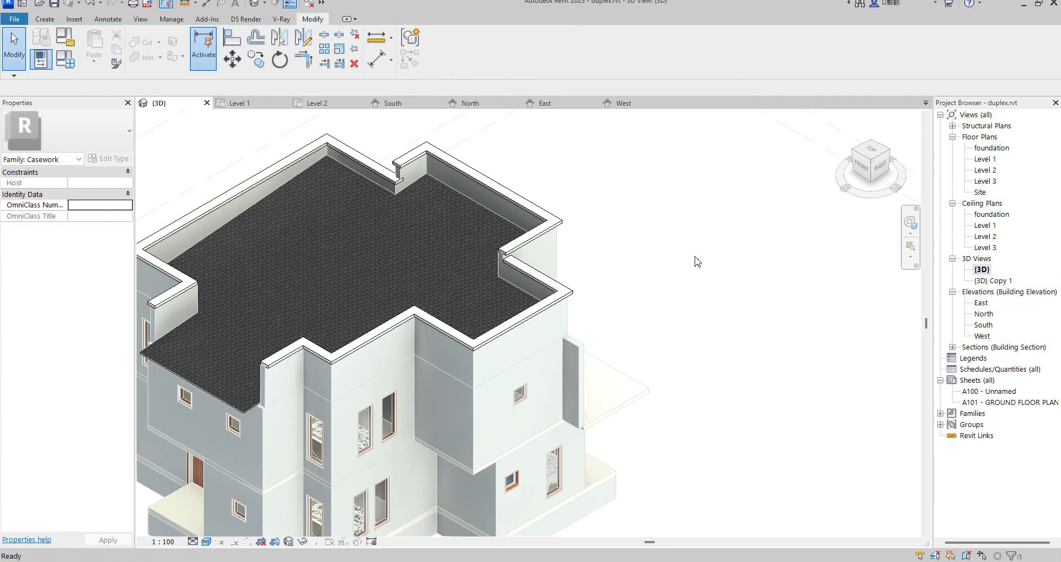
Step: Start another sweep in the same casework model and pick the outer edges of the rear staircase's corner opening as its path
{"action": "scroll", "coordinate": [426, 364], "scroll_direction": "down", "scroll_amount": 4}
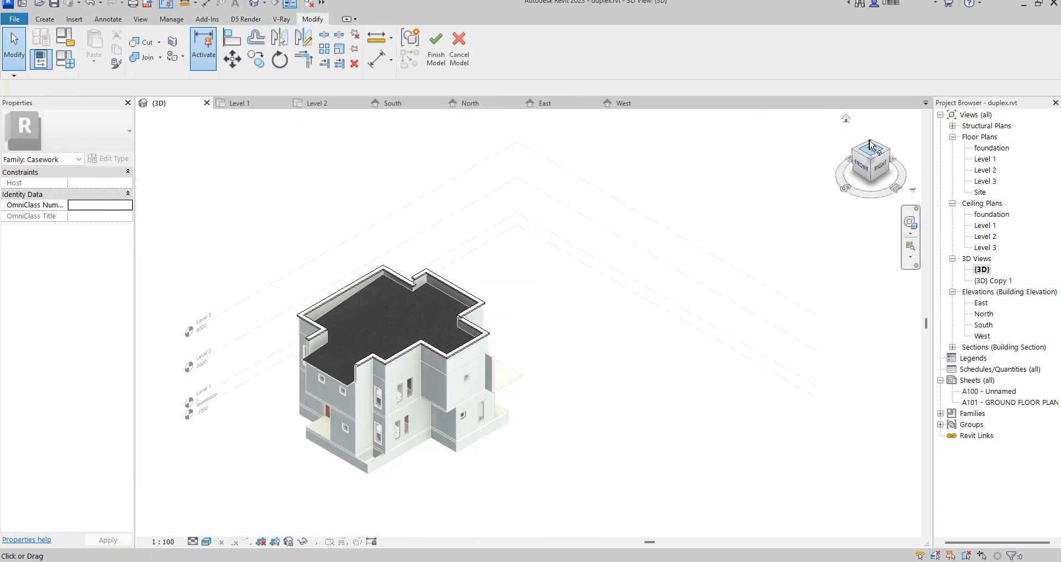
{"action": "left_click_drag", "start_coordinate": [888, 152], "coordinate": [417, 177]}
{"action": "scroll", "coordinate": [680, 387], "scroll_direction": "up", "scroll_amount": 6}
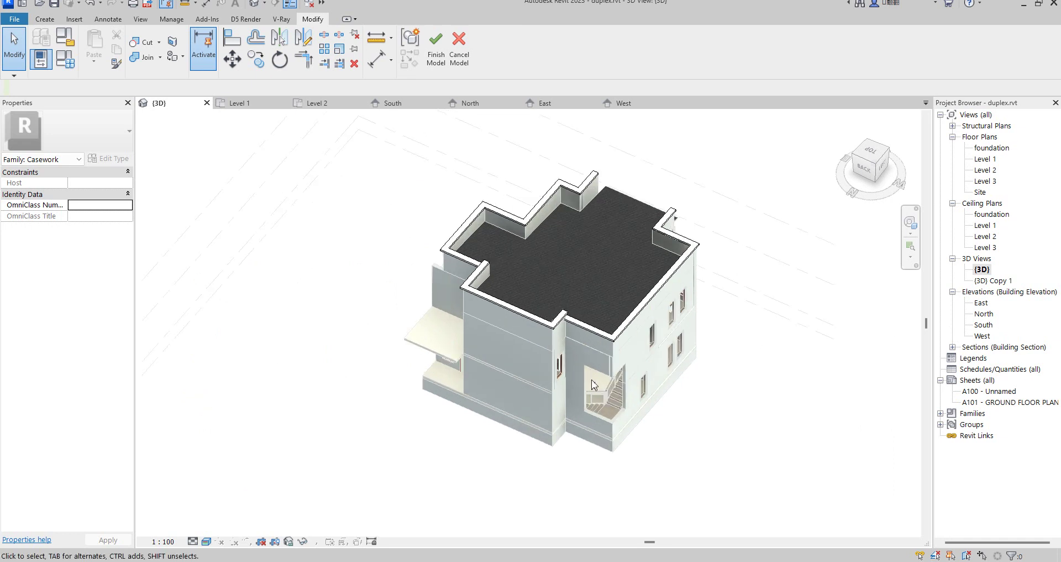
{"action": "scroll", "coordinate": [658, 401], "scroll_direction": "up", "scroll_amount": 1}
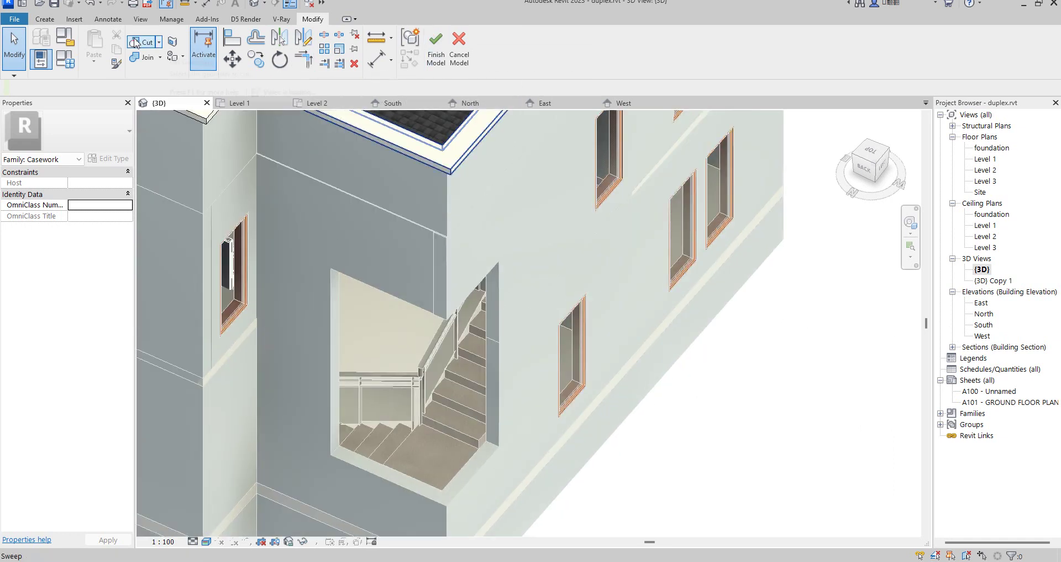
{"action": "left_click", "coordinate": [43, 20]}
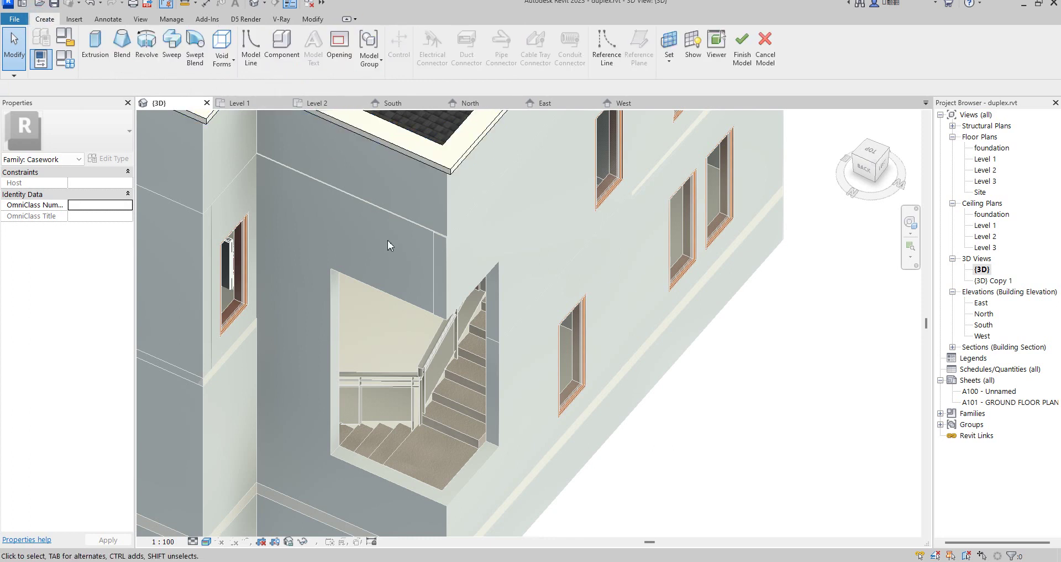
{"action": "scroll", "coordinate": [387, 240], "scroll_direction": "down", "scroll_amount": 2}
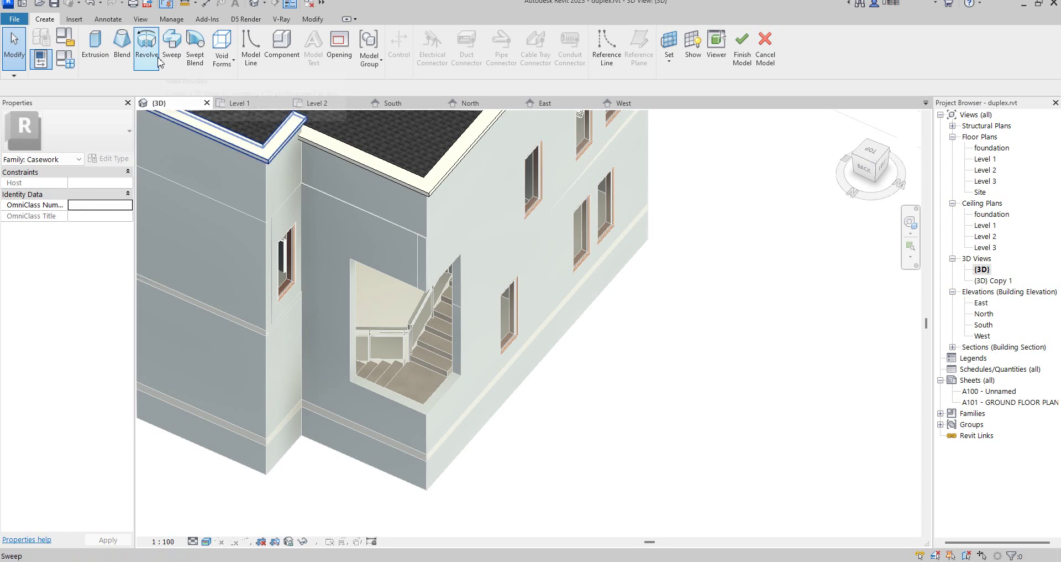
{"action": "left_click", "coordinate": [172, 47]}
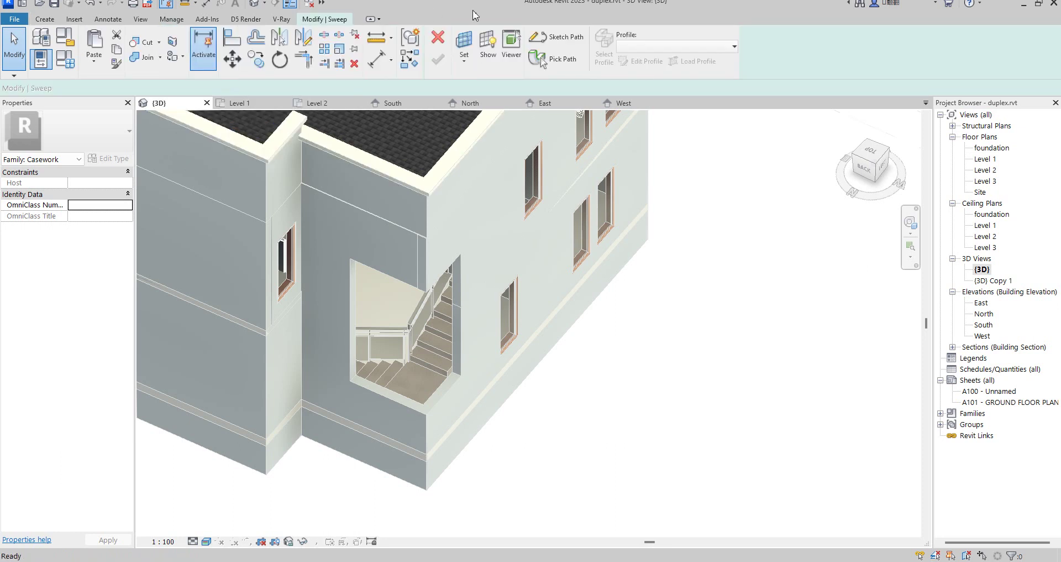
{"action": "left_click", "coordinate": [553, 58]}
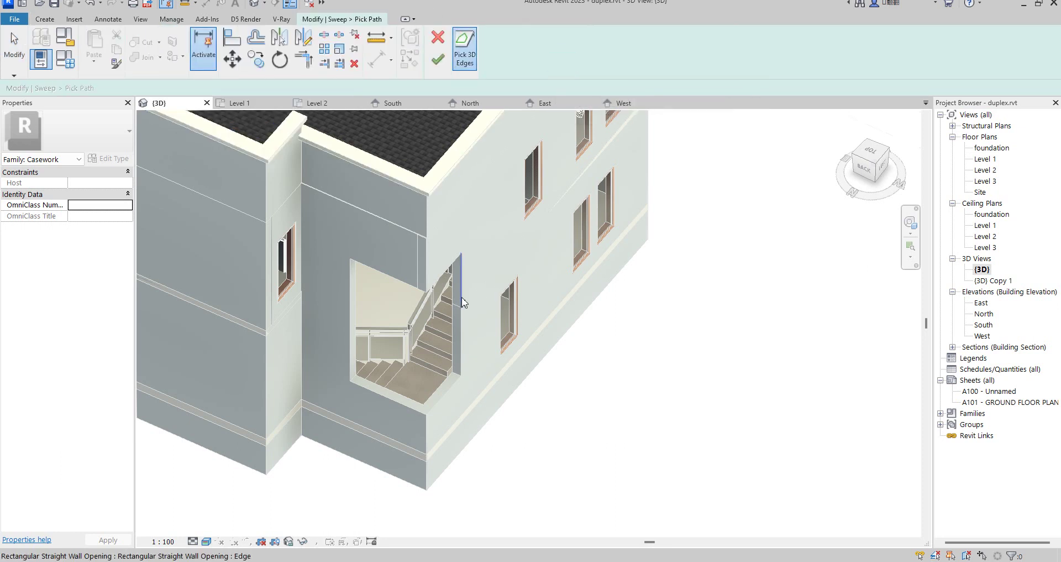
{"action": "scroll", "coordinate": [457, 282], "scroll_direction": "up", "scroll_amount": 4}
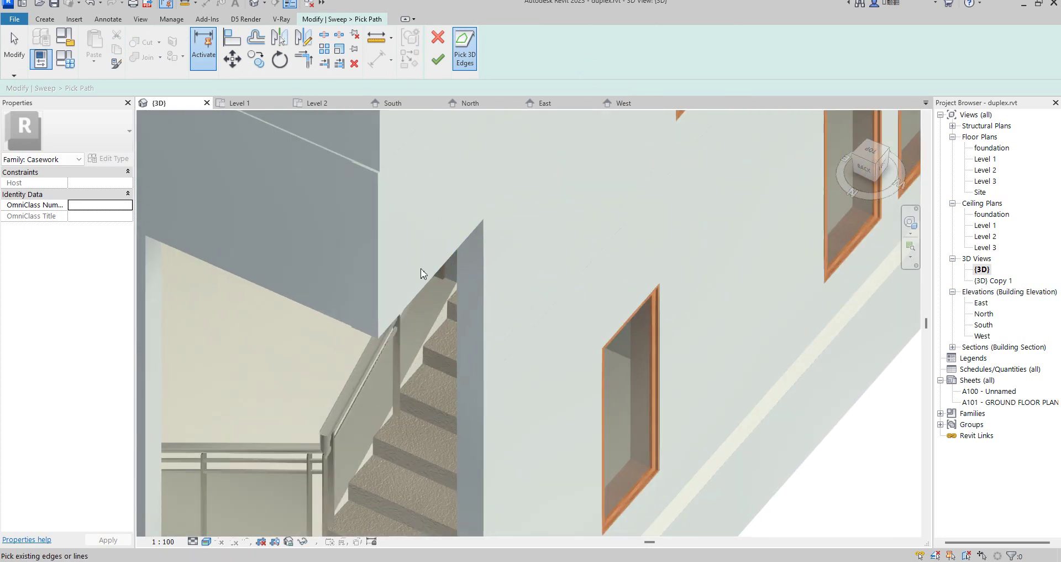
{"action": "left_click", "coordinate": [436, 275]}
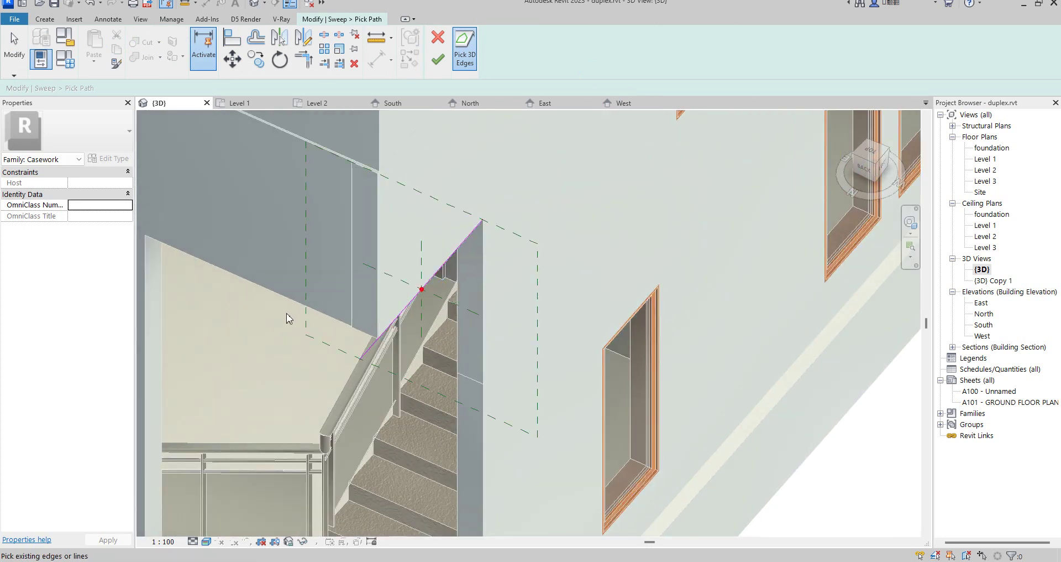
{"action": "left_click", "coordinate": [297, 299]}
{"action": "left_click", "coordinate": [483, 312]}
{"action": "scroll", "coordinate": [514, 372], "scroll_direction": "down", "scroll_amount": 2}
{"action": "left_click", "coordinate": [487, 391]}
{"action": "left_click", "coordinate": [322, 324]}
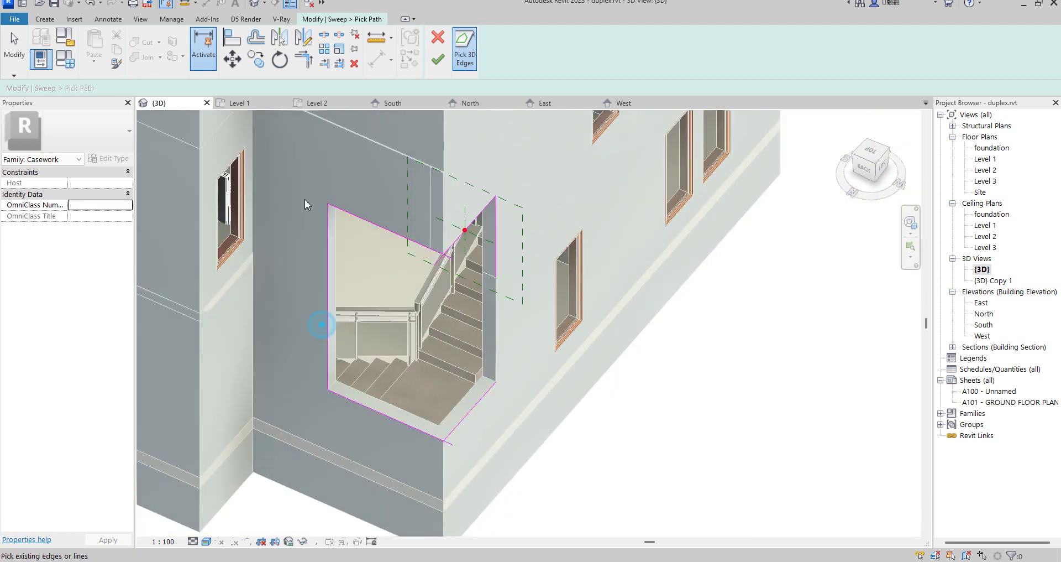
Step: Trim the sweep path lines to meet at the corners along the top and the stair-side jamb of the corner opening
{"action": "left_click", "coordinate": [304, 60]}
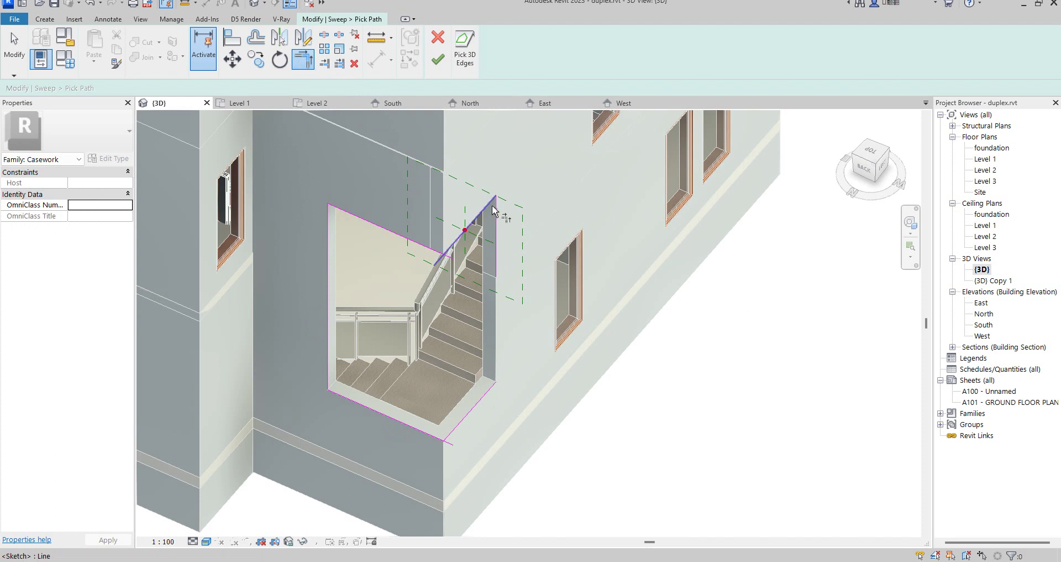
{"action": "left_click", "coordinate": [488, 206]}
{"action": "left_click", "coordinate": [496, 234]}
{"action": "left_click", "coordinate": [468, 400]}
{"action": "scroll", "coordinate": [443, 262], "scroll_direction": "up", "scroll_amount": 3}
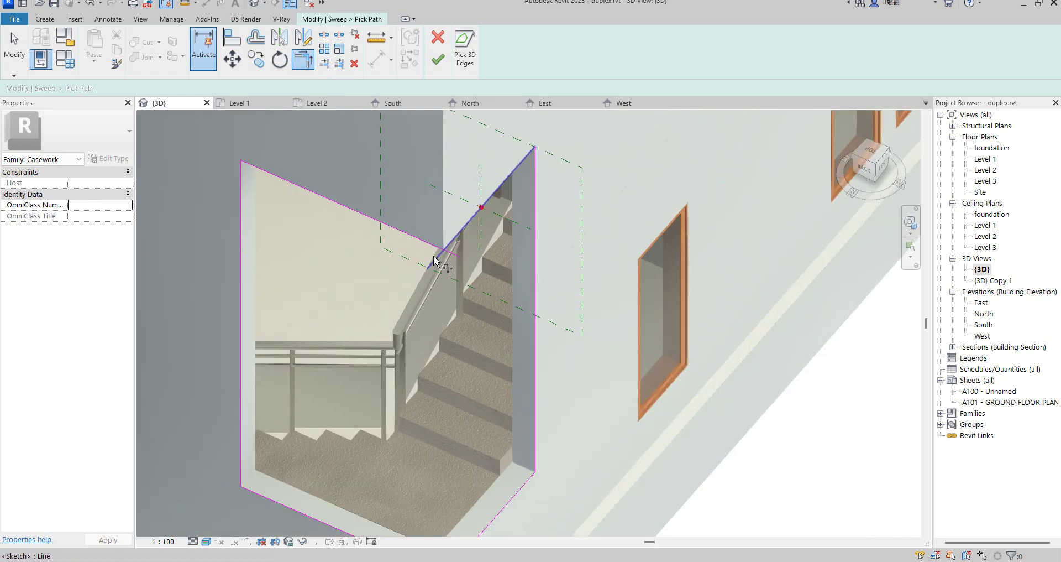
{"action": "left_click", "coordinate": [504, 178]}
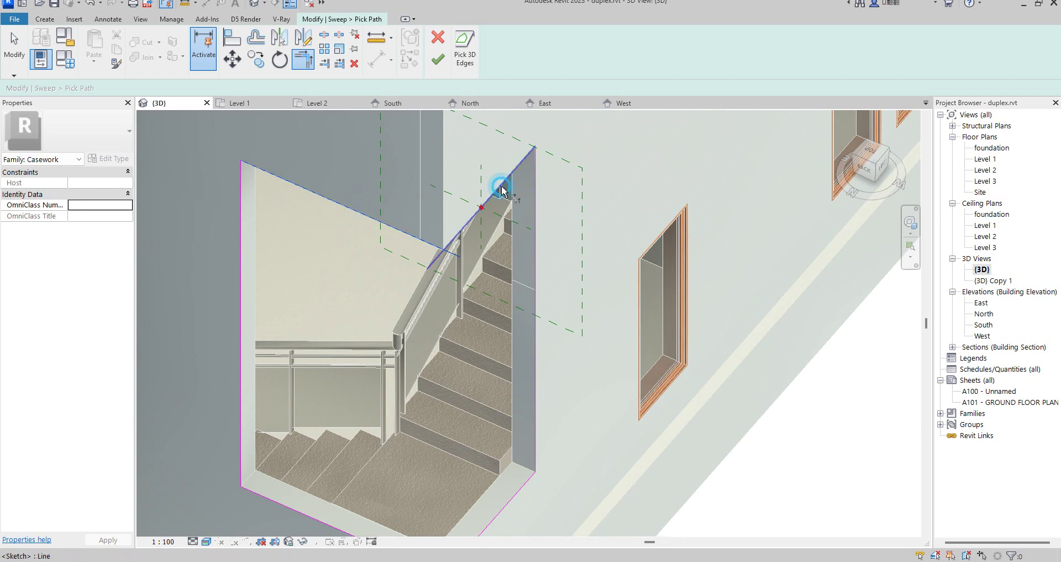
{"action": "left_click", "coordinate": [242, 206]}
{"action": "left_click", "coordinate": [307, 167]}
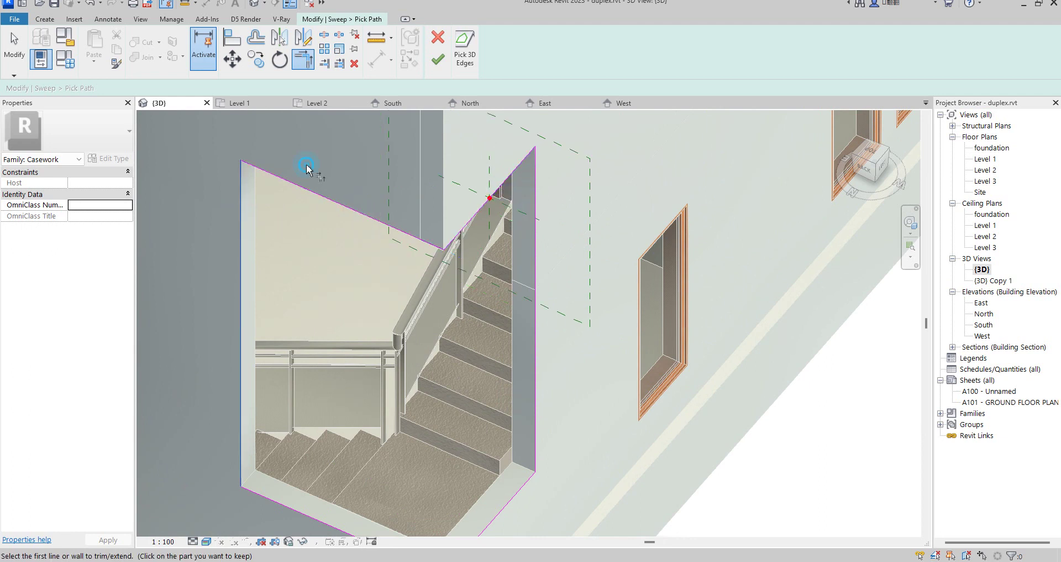
Step: Trim the remaining path lines along the opening's sill to meet at its lower corners, and finish the sweep path
{"action": "left_click", "coordinate": [242, 309]}
{"action": "left_click", "coordinate": [285, 508]}
{"action": "scroll", "coordinate": [359, 365], "scroll_direction": "down", "scroll_amount": 3}
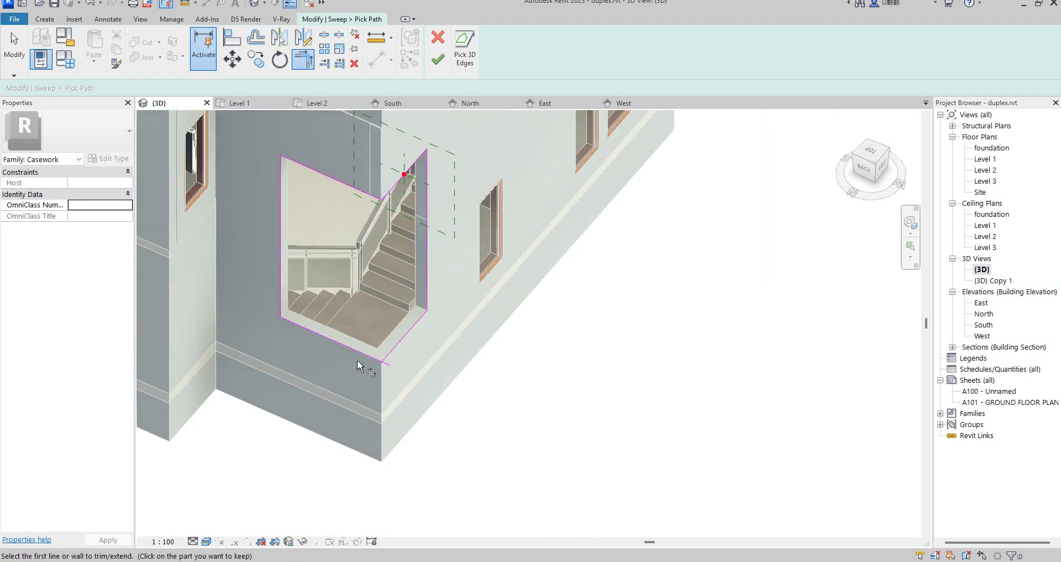
{"action": "left_click", "coordinate": [402, 338]}
{"action": "scroll", "coordinate": [420, 384], "scroll_direction": "up", "scroll_amount": 2}
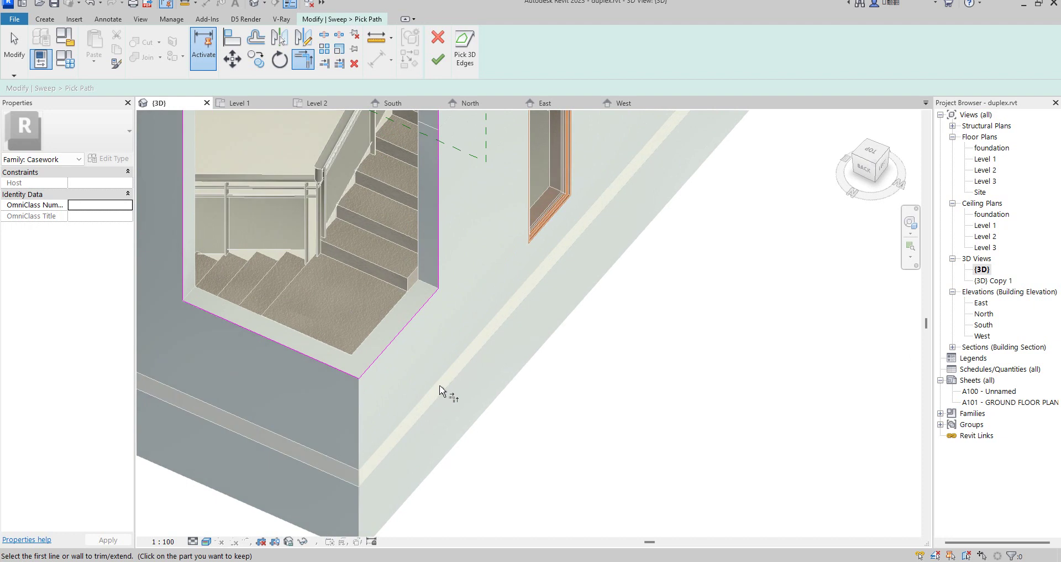
{"action": "left_click", "coordinate": [438, 61]}
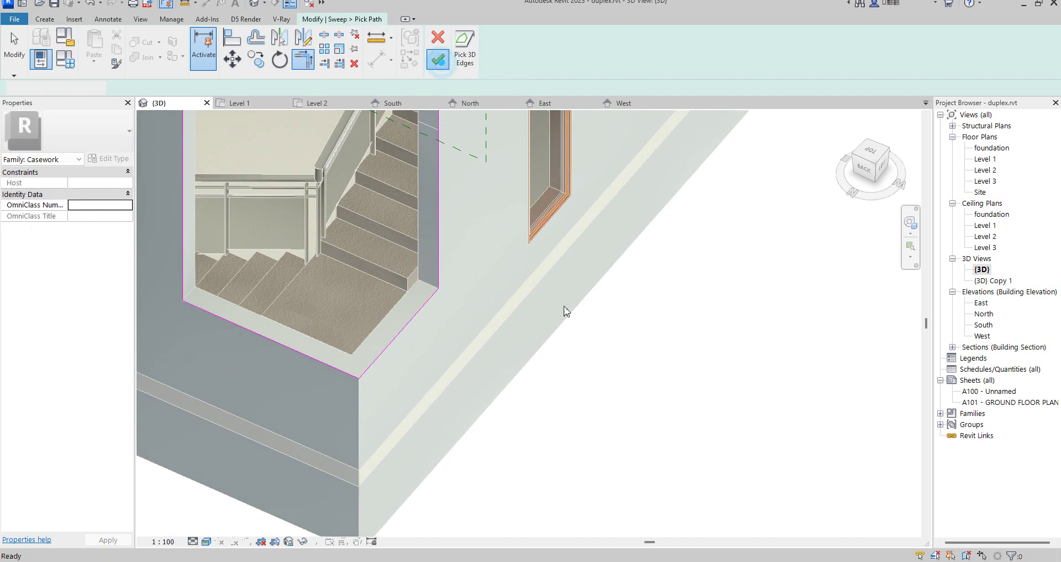
Step: In the North elevation, sketch a rectangular sweep profile about 343 by 75 mm at the opening's top edge, and finish the sweep
{"action": "scroll", "coordinate": [552, 308], "scroll_direction": "down", "scroll_amount": 2}
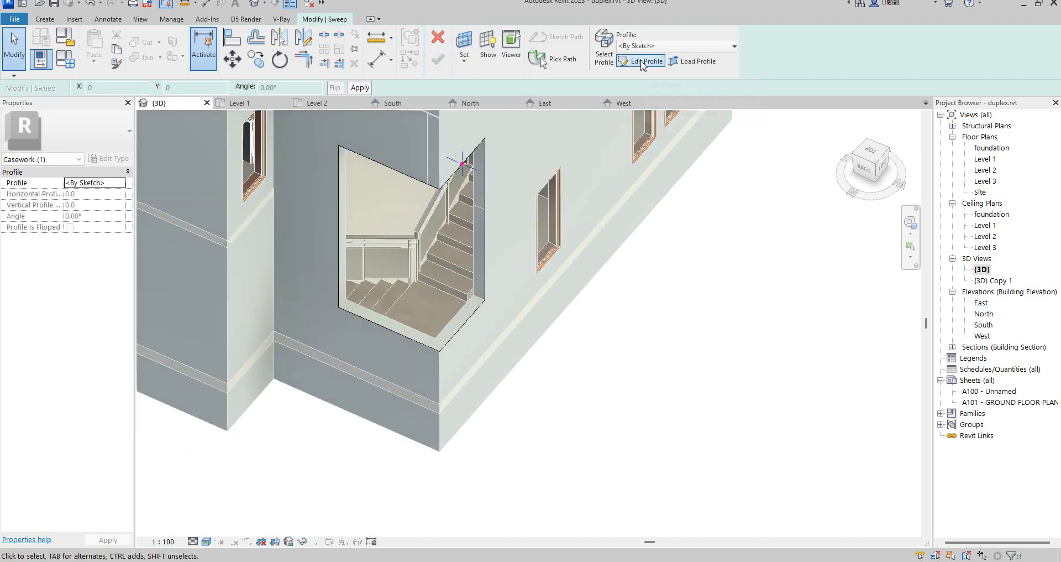
{"action": "double_click", "coordinate": [988, 314]}
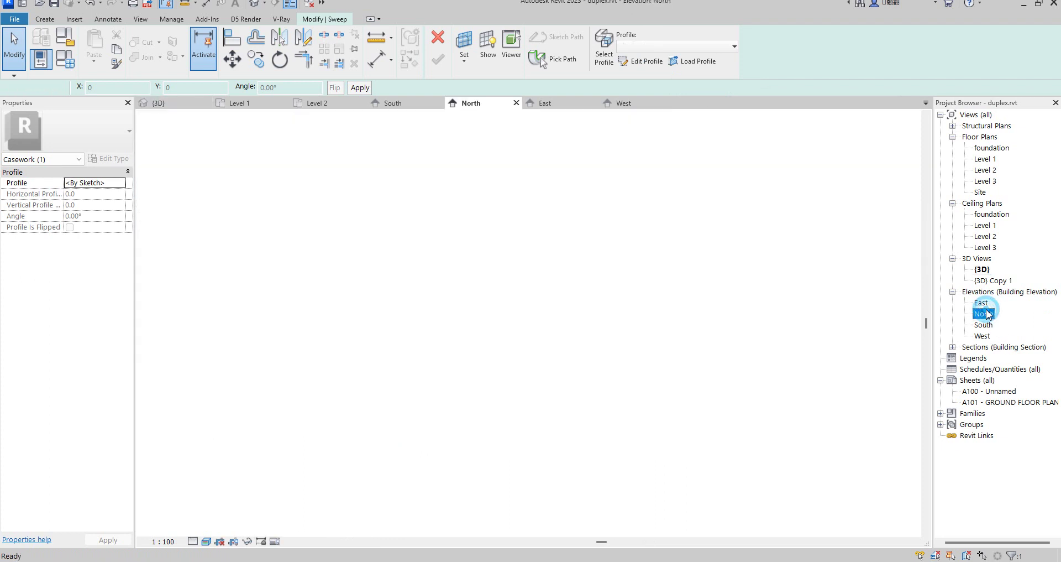
{"action": "left_click", "coordinate": [642, 61]}
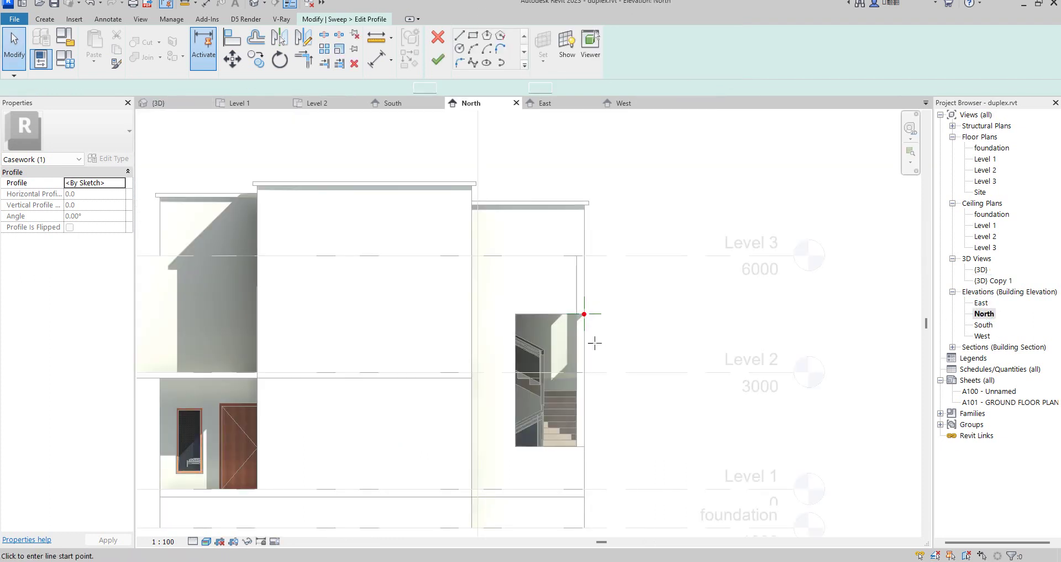
{"action": "left_click", "coordinate": [475, 36]}
{"action": "scroll", "coordinate": [573, 296], "scroll_direction": "up", "scroll_amount": 5}
{"action": "left_click", "coordinate": [557, 299]}
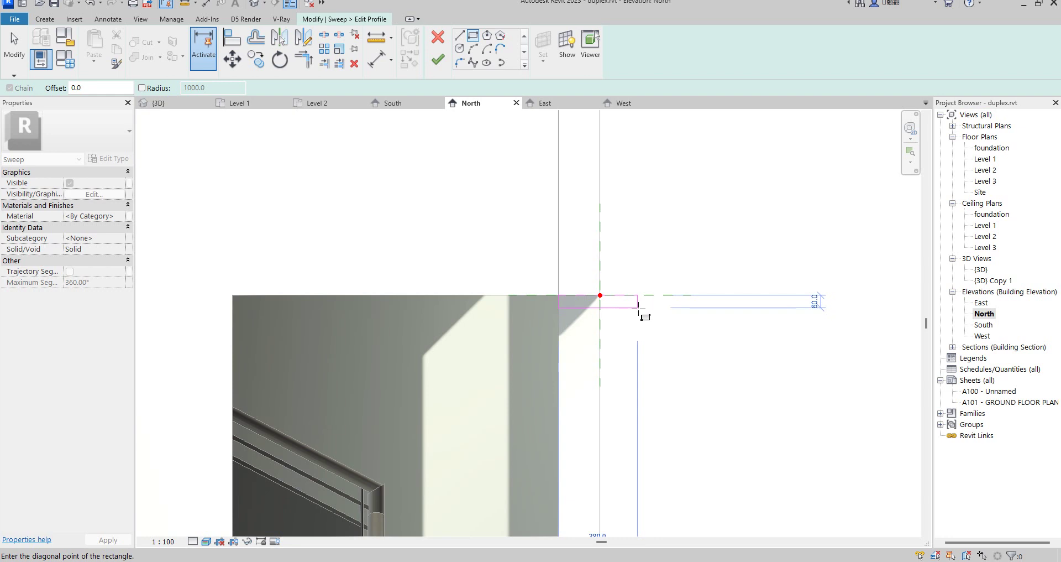
{"action": "left_click", "coordinate": [628, 311]}
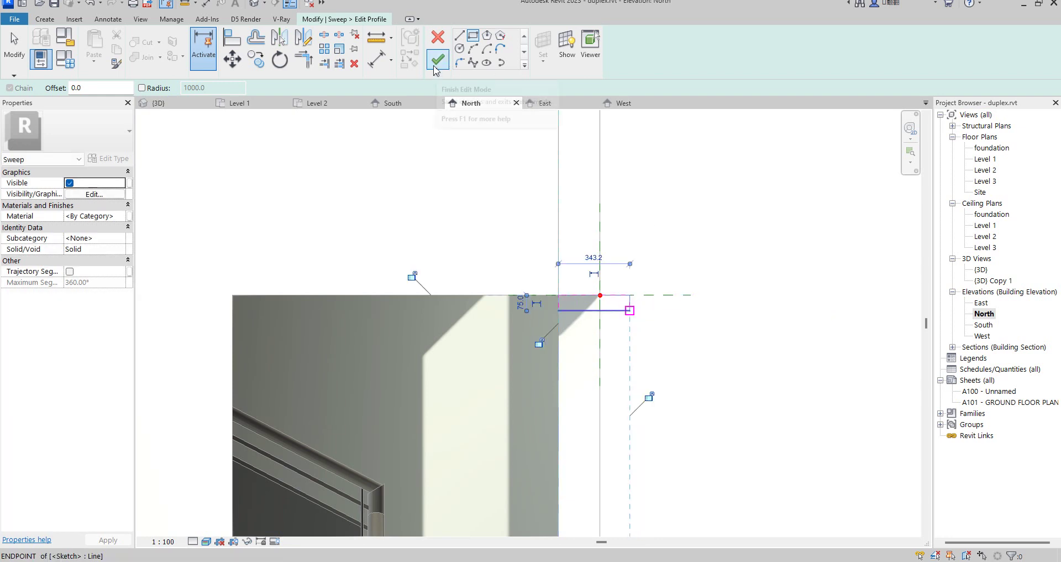
{"action": "left_click", "coordinate": [438, 59]}
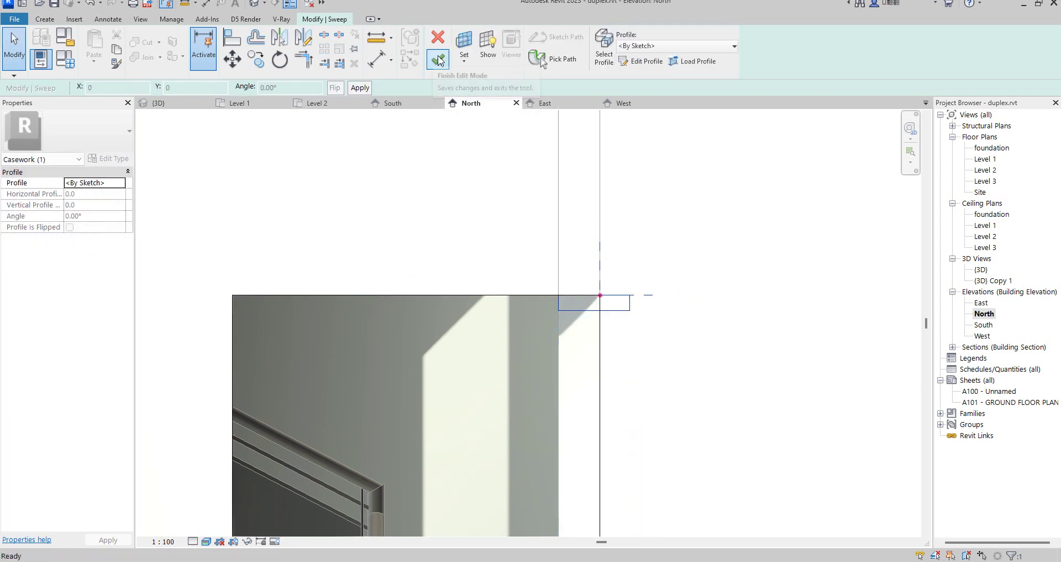
{"action": "left_click", "coordinate": [440, 61]}
Step: Assign the Aluminium(8) material to the sweep around the staircase opening and finish the in-place model
{"action": "scroll", "coordinate": [682, 236], "scroll_direction": "down", "scroll_amount": 5}
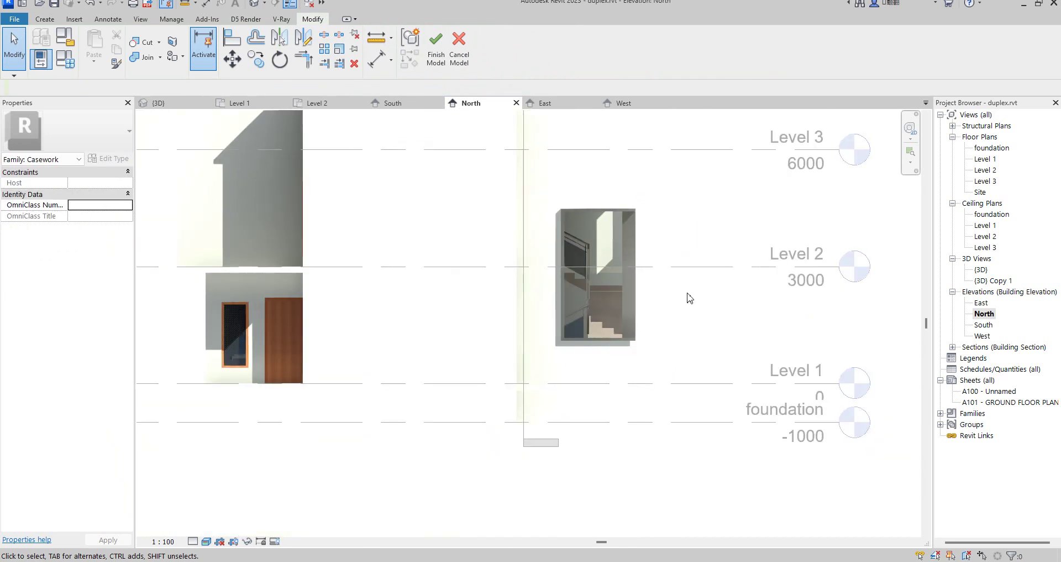
{"action": "left_click", "coordinate": [634, 241]}
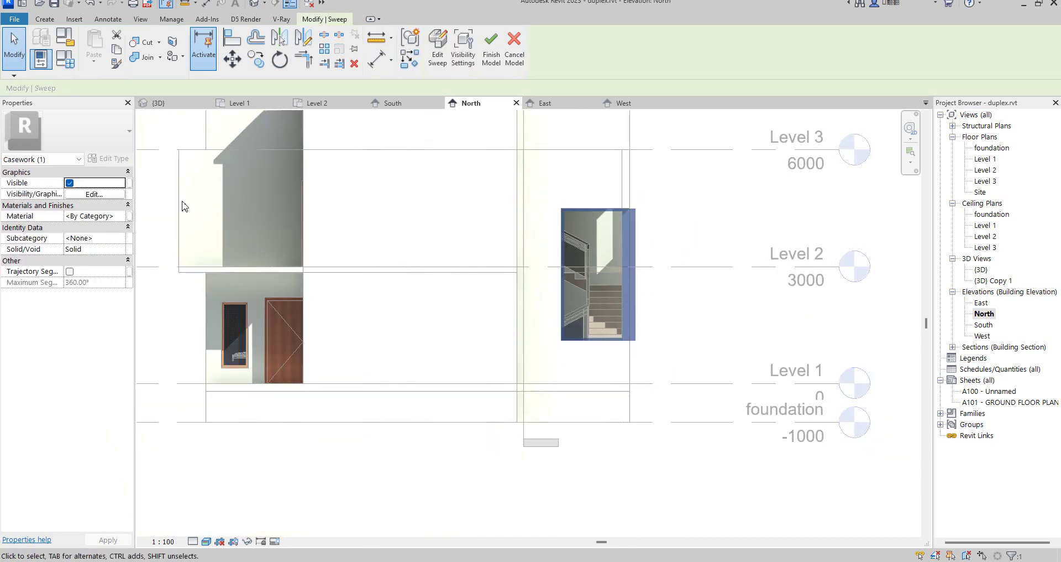
{"action": "left_click", "coordinate": [121, 217]}
{"action": "left_click", "coordinate": [122, 215]}
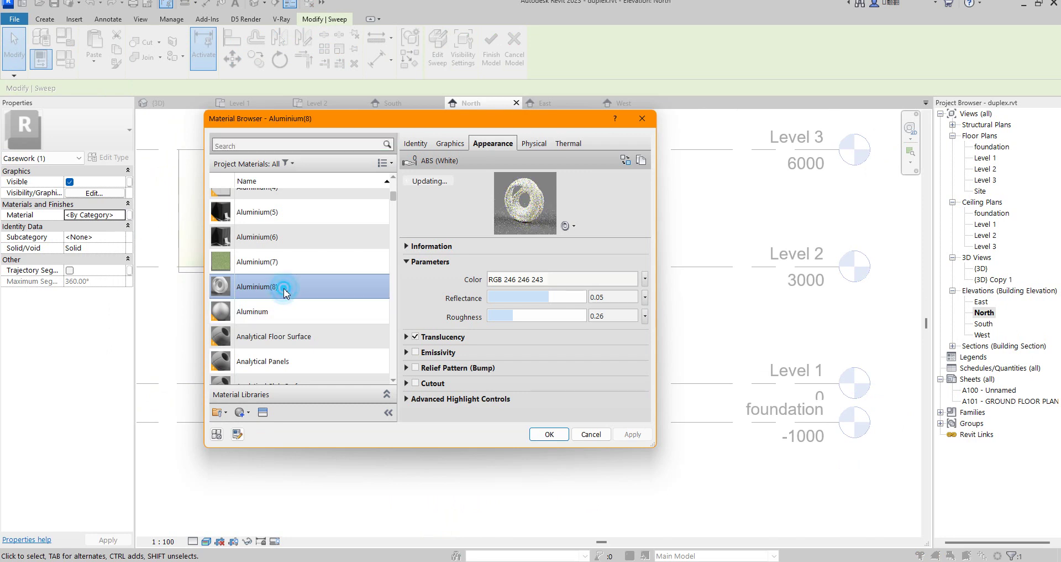
{"action": "left_click", "coordinate": [549, 434]}
{"action": "left_click", "coordinate": [492, 47]}
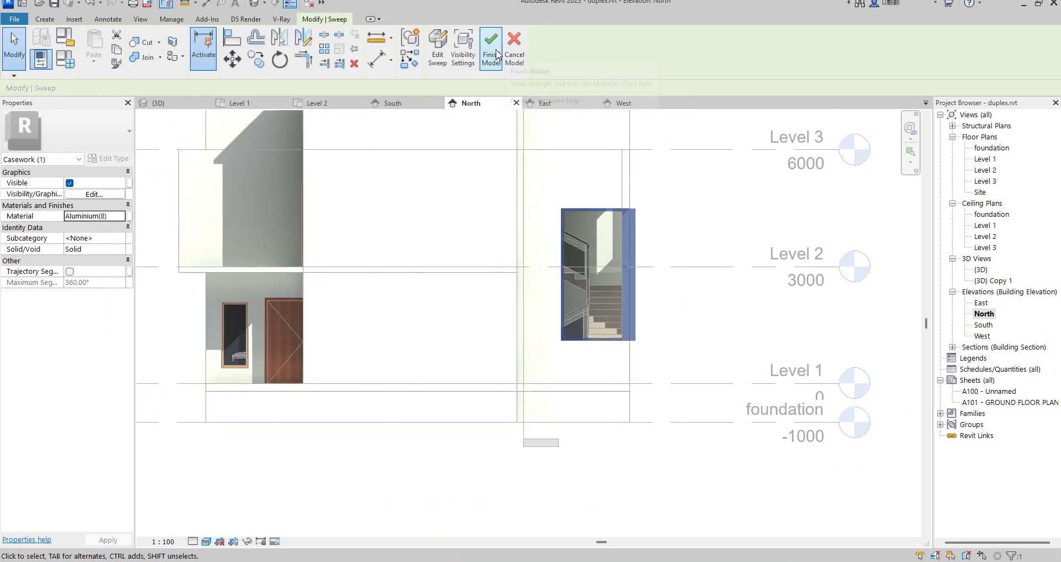
{"action": "left_click", "coordinate": [683, 215]}
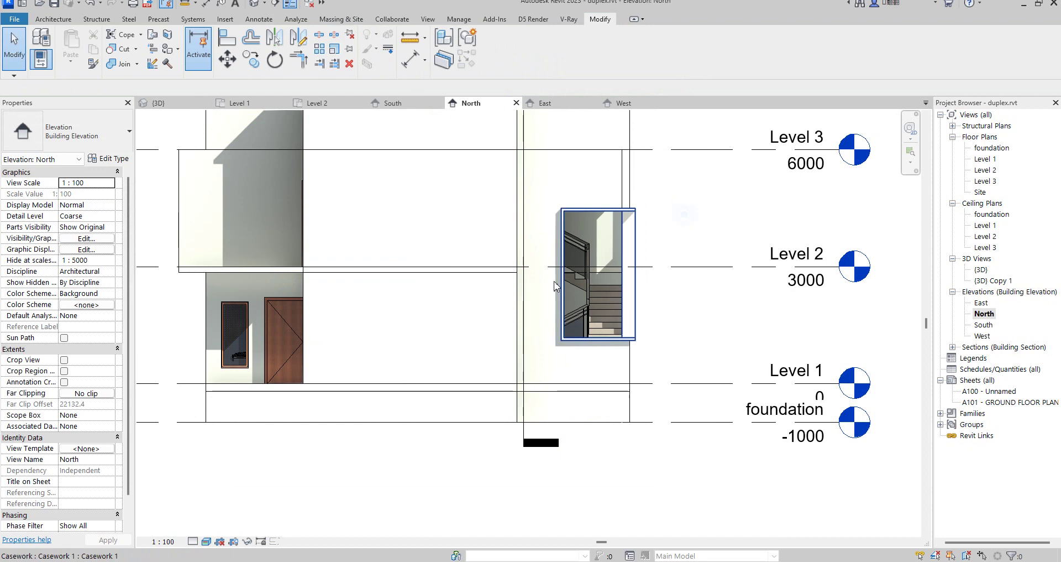
Step: Delete the Level 1 fixed window beside the entrance door in the North elevation
{"action": "scroll", "coordinate": [614, 247], "scroll_direction": "down", "scroll_amount": 3}
{"action": "scroll", "coordinate": [614, 197], "scroll_direction": "up", "scroll_amount": 1}
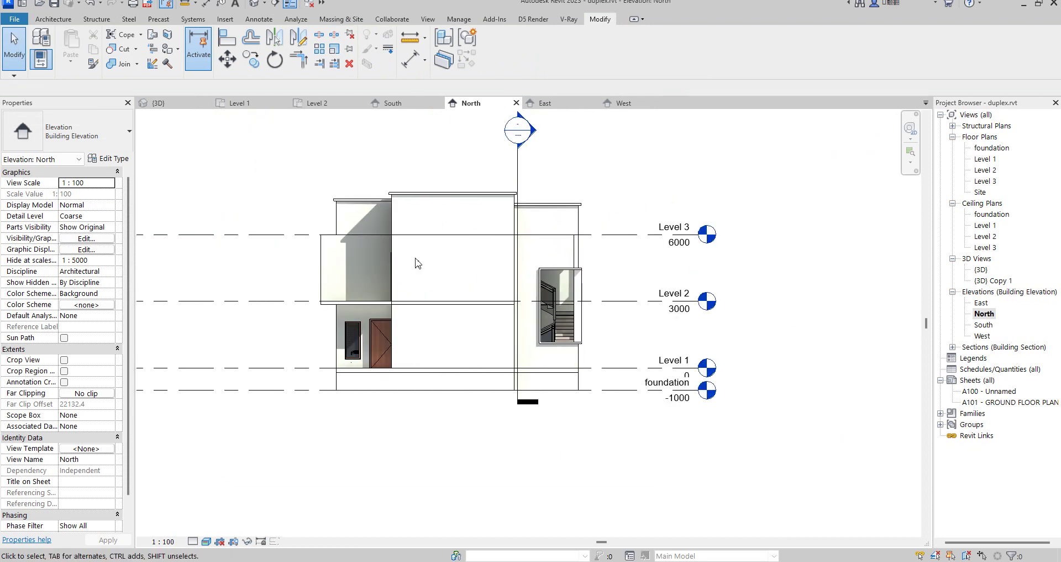
{"action": "scroll", "coordinate": [580, 354], "scroll_direction": "up", "scroll_amount": 2}
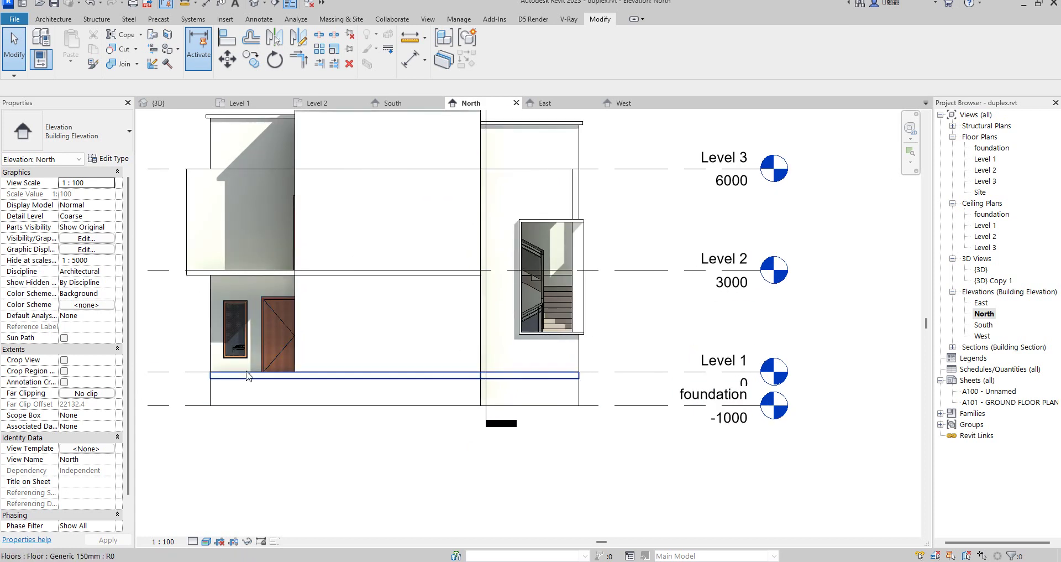
{"action": "scroll", "coordinate": [228, 357], "scroll_direction": "down", "scroll_amount": 2}
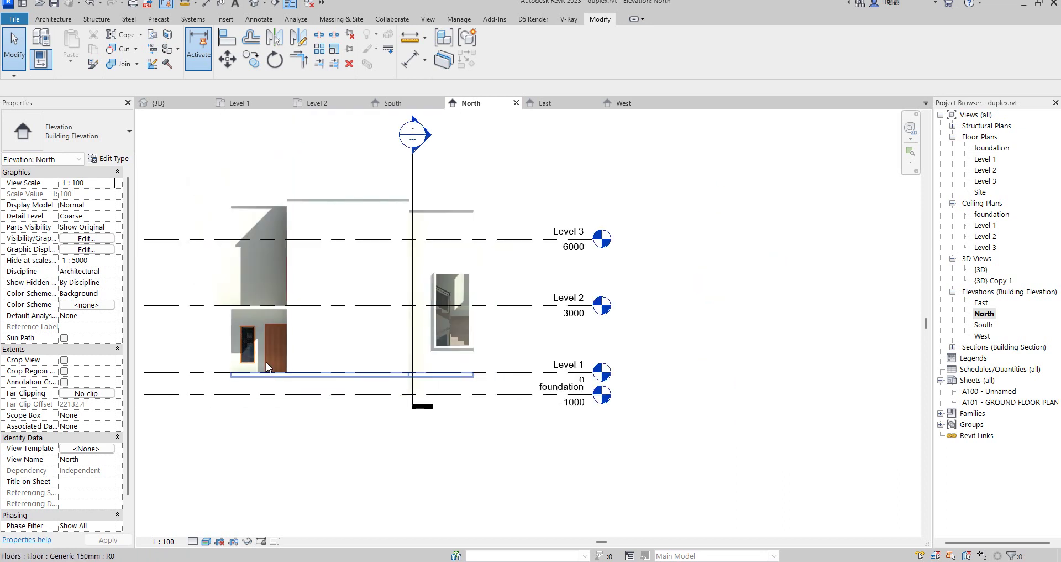
{"action": "scroll", "coordinate": [252, 326], "scroll_direction": "up", "scroll_amount": 1}
{"action": "left_click", "coordinate": [255, 324]}
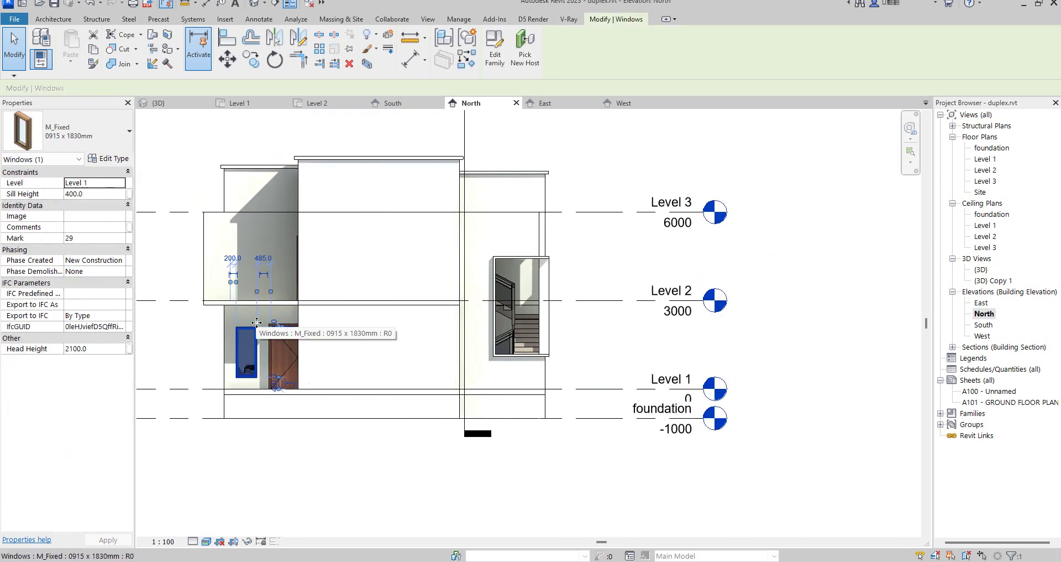
{"action": "key", "text": "Delete"}
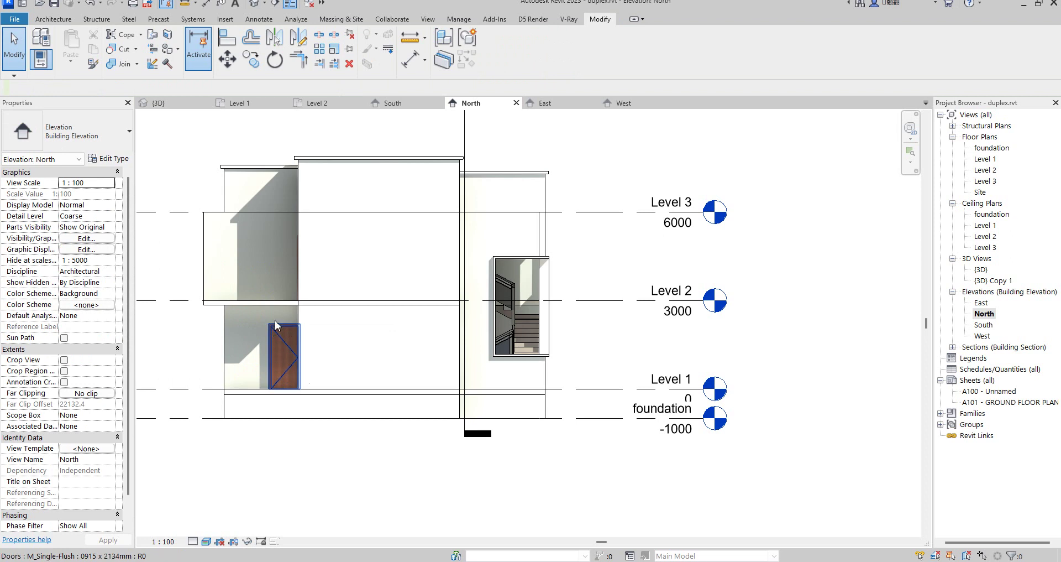
{"action": "scroll", "coordinate": [274, 237], "scroll_direction": "down", "scroll_amount": 2}
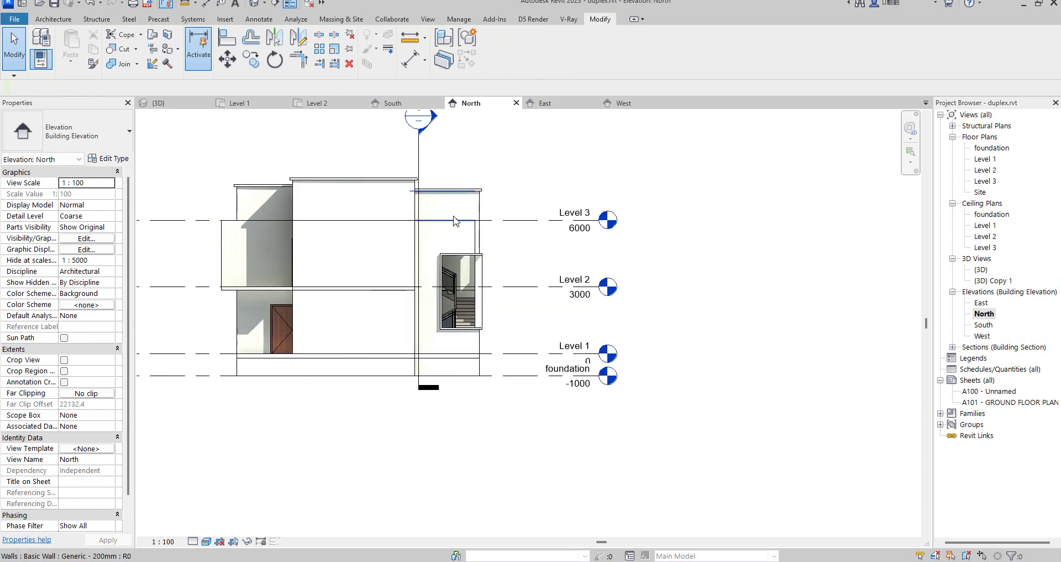
{"action": "scroll", "coordinate": [482, 244], "scroll_direction": "up", "scroll_amount": 1}
{"action": "scroll", "coordinate": [471, 257], "scroll_direction": "up", "scroll_amount": 1}
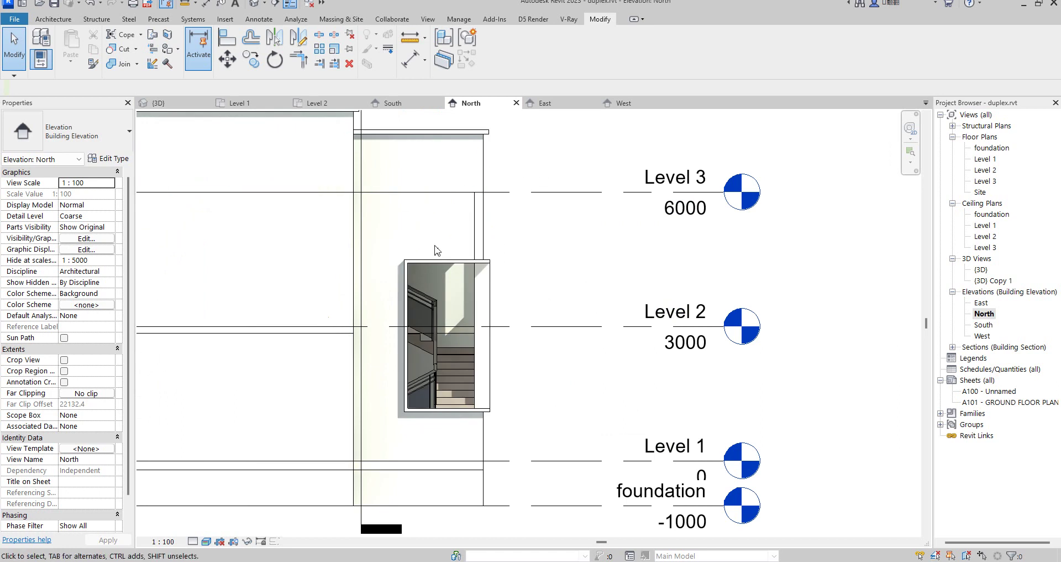
{"action": "scroll", "coordinate": [435, 250], "scroll_direction": "down", "scroll_amount": 1}
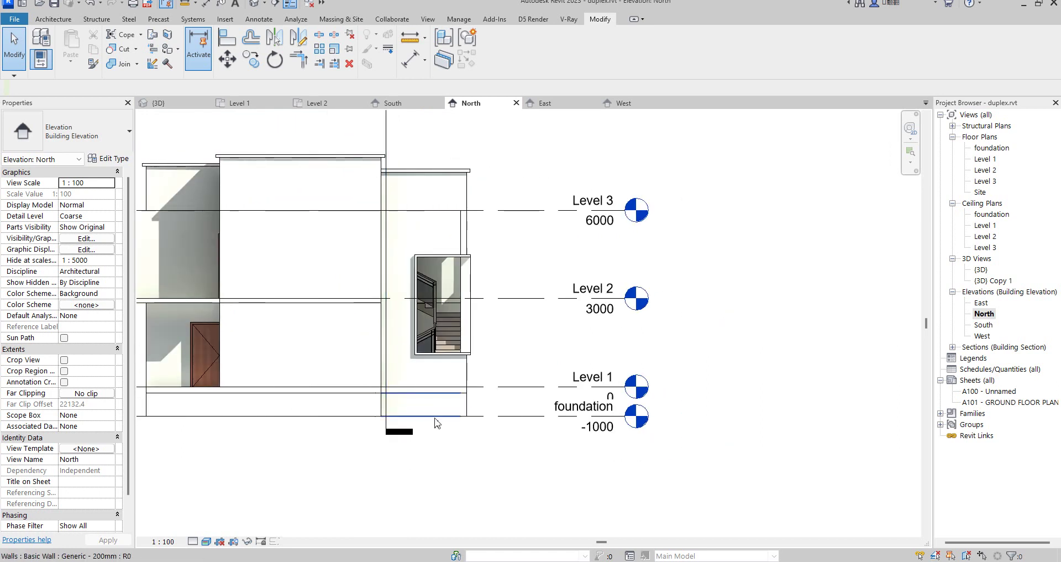
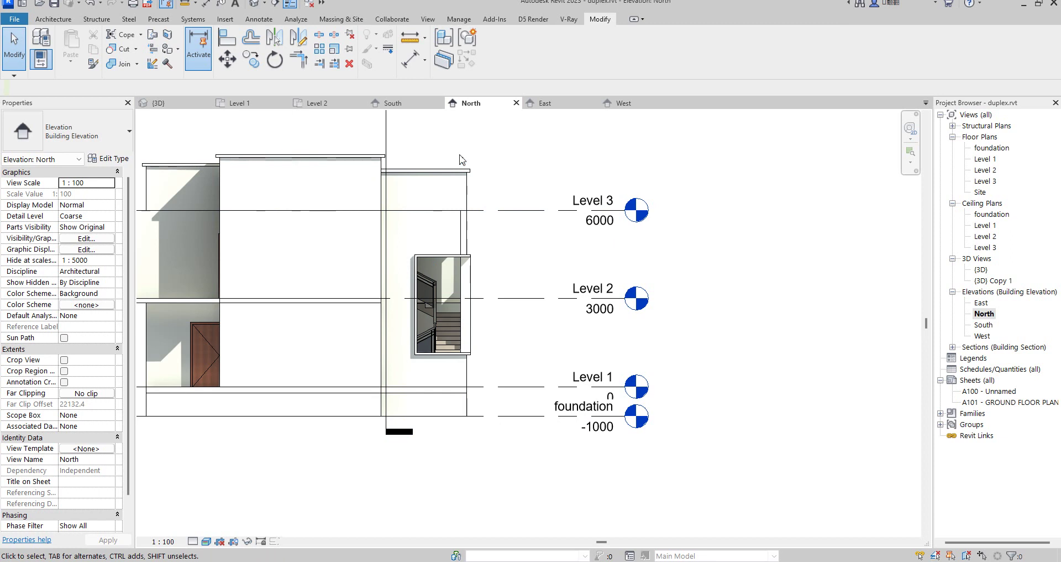
Step: Start a new in-place model in the Casework category and accept its name
{"action": "left_click", "coordinate": [59, 20]}
{"action": "left_click", "coordinate": [132, 64]}
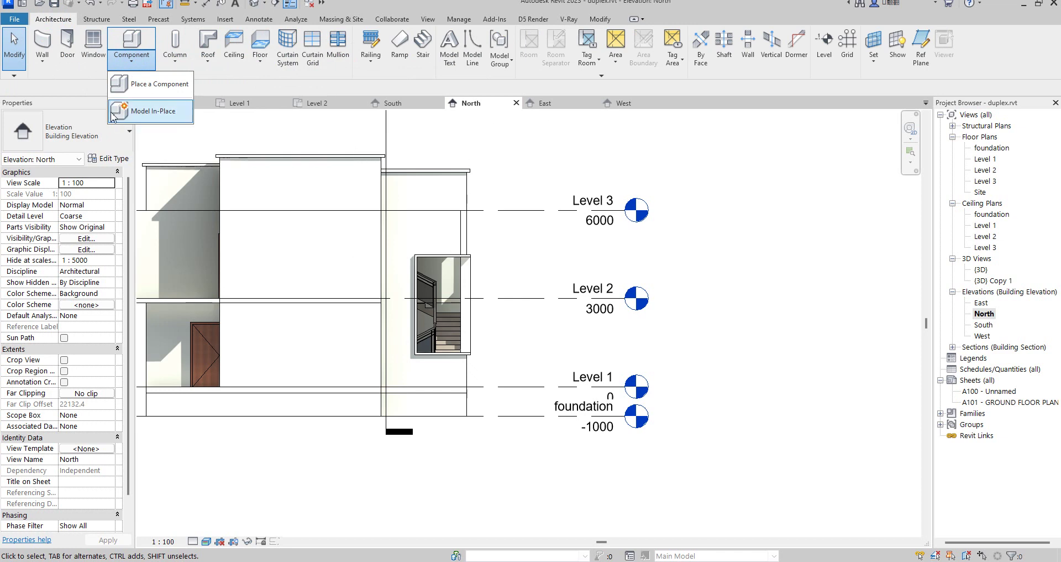
{"action": "left_click", "coordinate": [152, 114]}
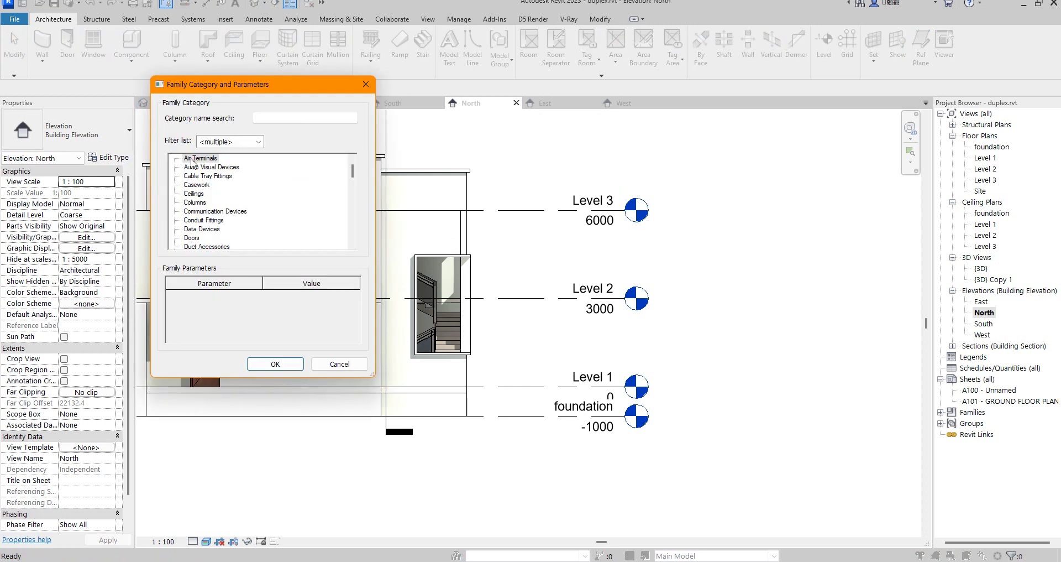
{"action": "left_click", "coordinate": [279, 366]}
{"action": "left_click", "coordinate": [531, 305]}
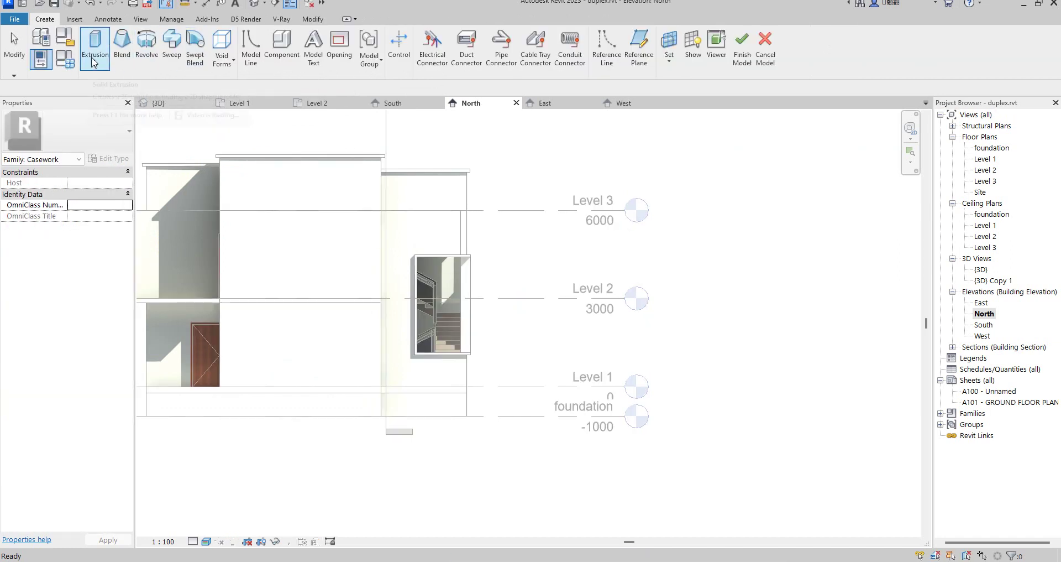
Step: Start an extrusion and pick the face of the staircase block's wall as its work plane
{"action": "left_click", "coordinate": [93, 62]}
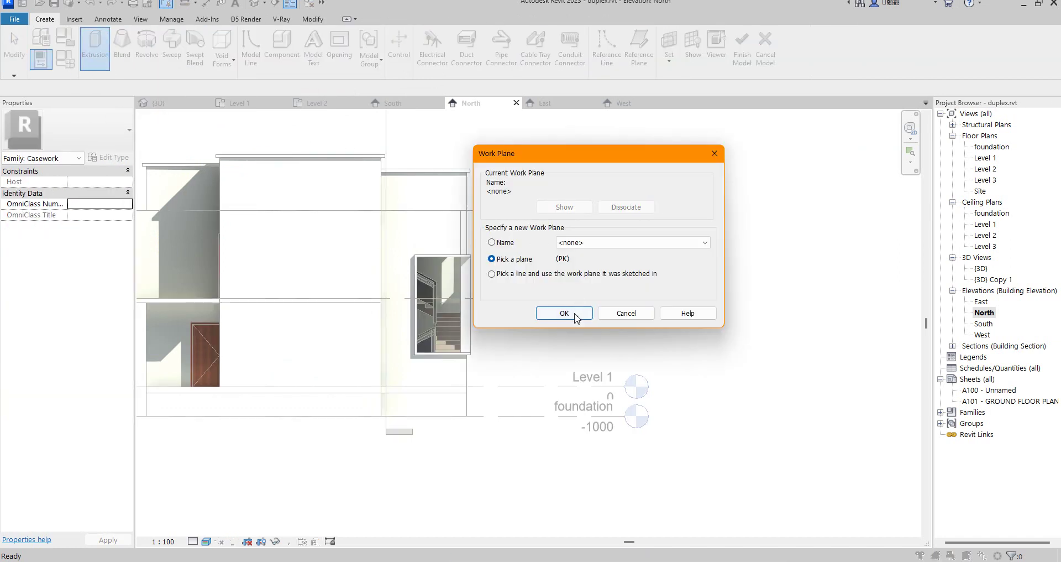
{"action": "left_click", "coordinate": [564, 313]}
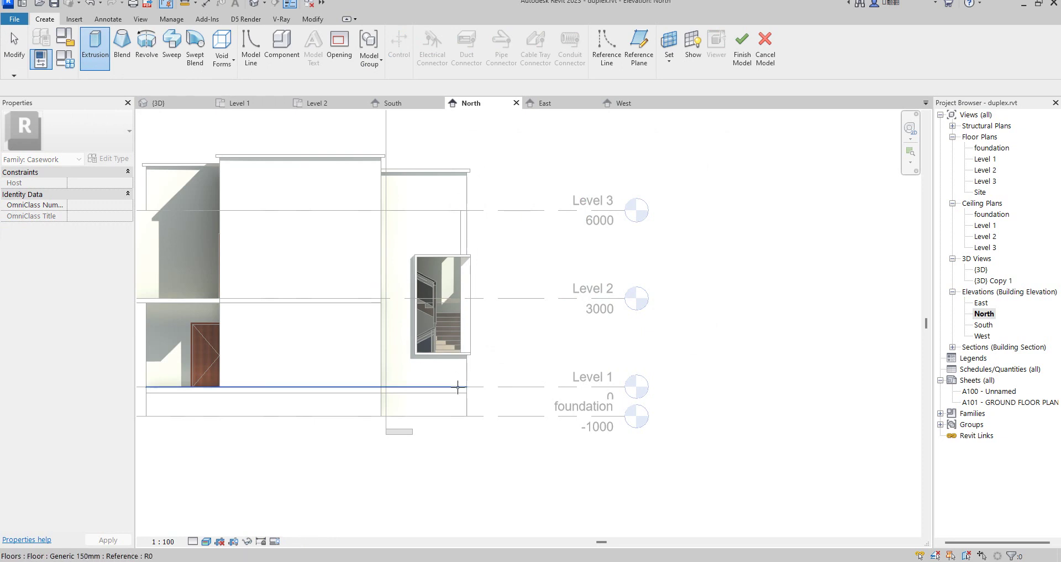
{"action": "scroll", "coordinate": [442, 395], "scroll_direction": "up", "scroll_amount": 2}
{"action": "left_click", "coordinate": [441, 397]}
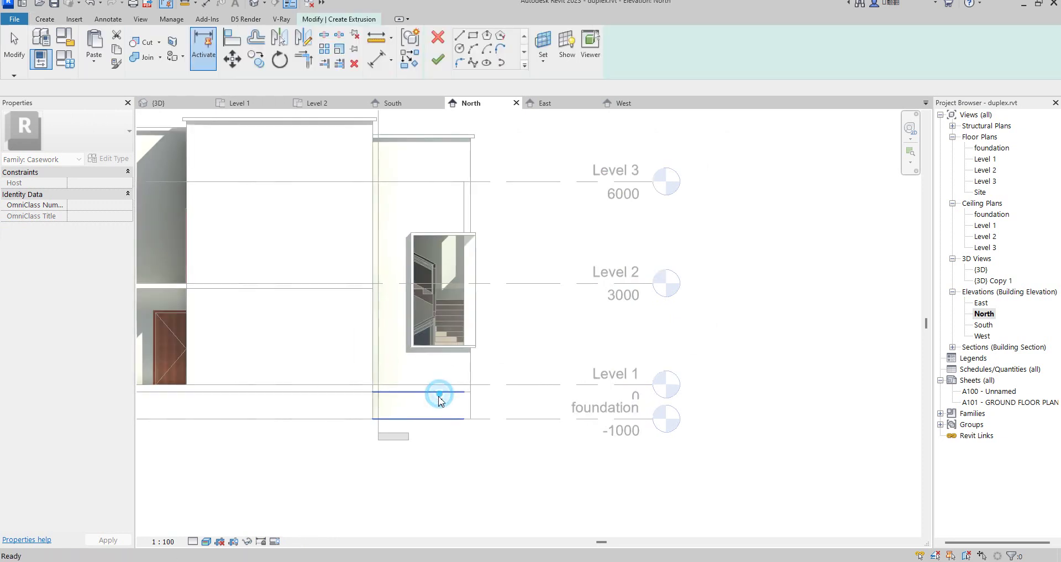
Step: Sketch a thin horizontal rectangle about 2700 mm long and 63 mm high across the staircase wall, above Level 3
{"action": "left_click", "coordinate": [475, 37]}
{"action": "scroll", "coordinate": [376, 163], "scroll_direction": "up", "scroll_amount": 2}
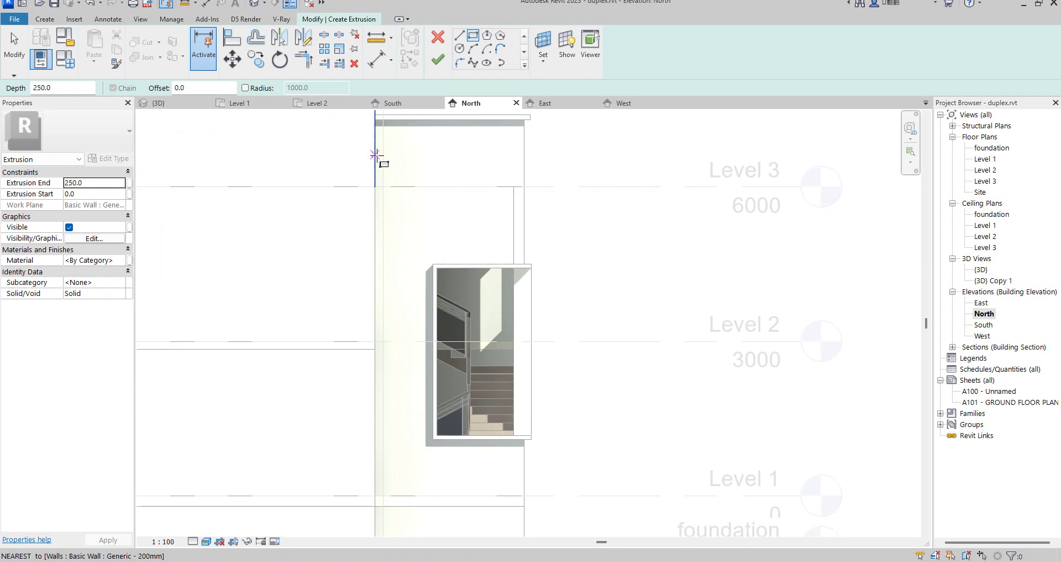
{"action": "left_click", "coordinate": [376, 156]}
{"action": "scroll", "coordinate": [497, 156], "scroll_direction": "up", "scroll_amount": 3}
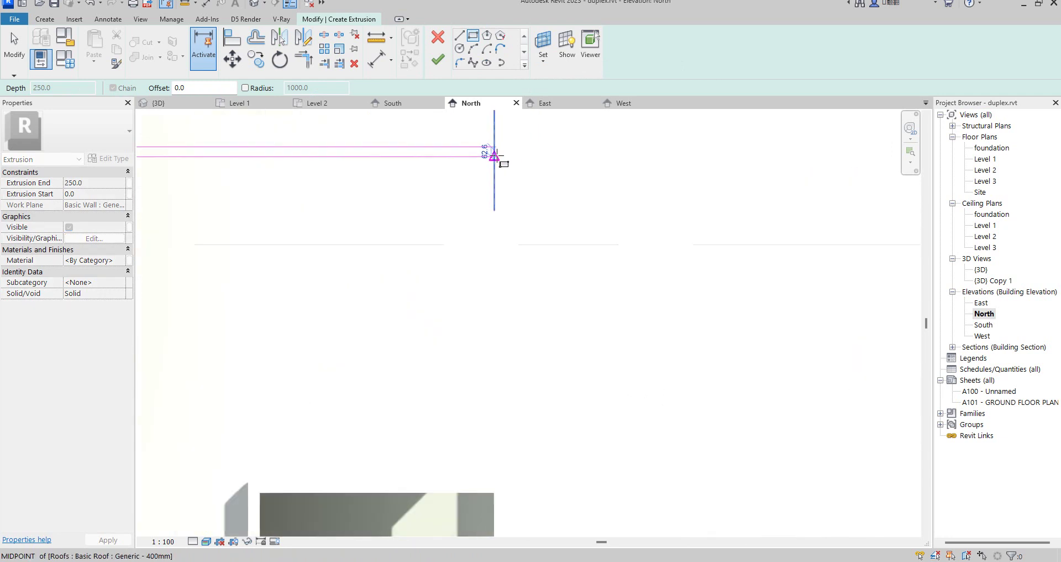
{"action": "left_click", "coordinate": [495, 157]}
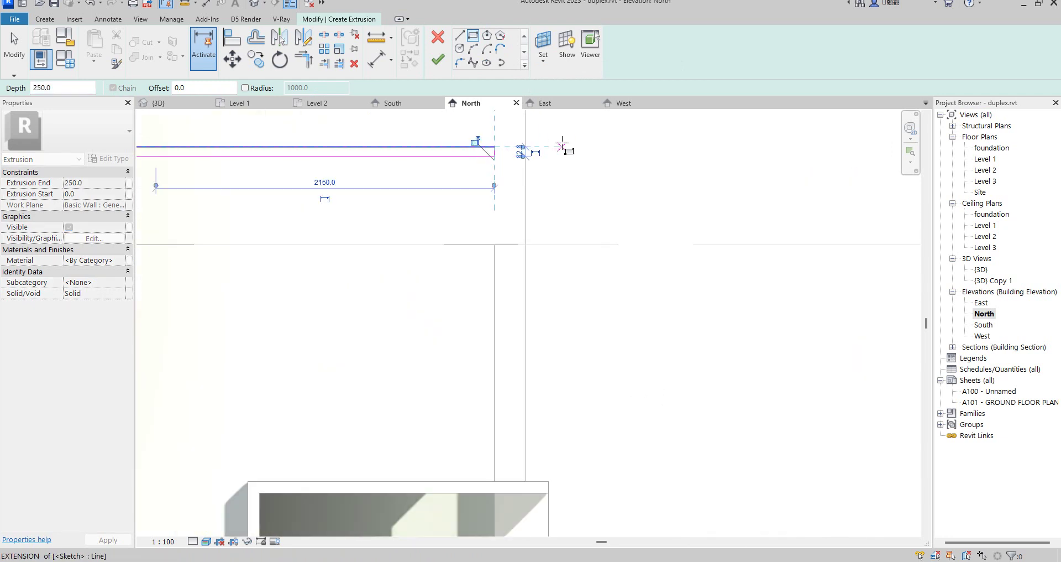
{"action": "right_click", "coordinate": [619, 147]}
{"action": "right_click", "coordinate": [589, 146]}
{"action": "left_click", "coordinate": [619, 154]}
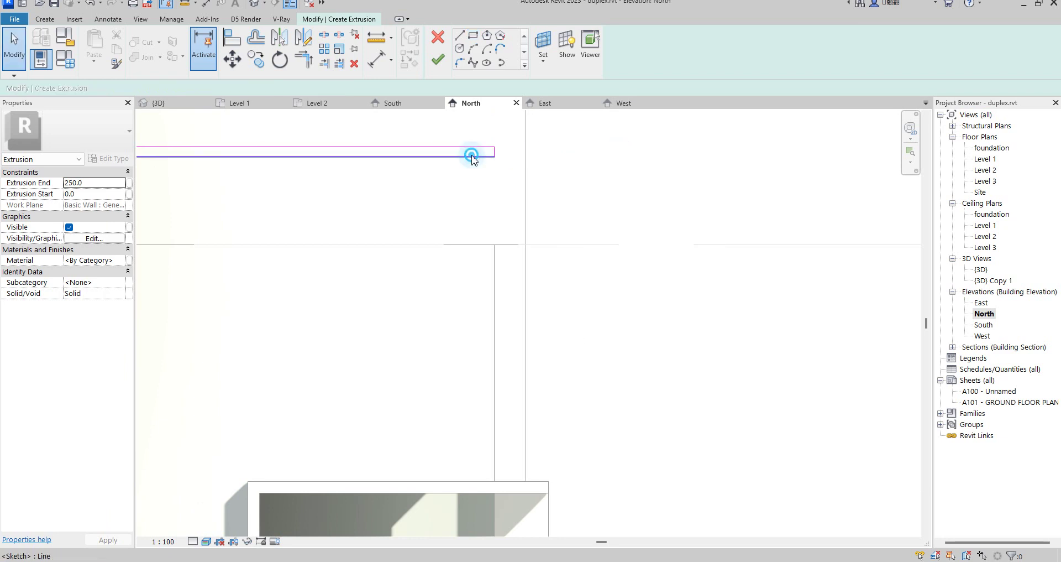
Step: Set the height of the thin rectangle to 40 mm
{"action": "left_click", "coordinate": [486, 146]}
{"action": "scroll", "coordinate": [533, 178], "scroll_direction": "down", "scroll_amount": 2}
{"action": "scroll", "coordinate": [524, 176], "scroll_direction": "up", "scroll_amount": 3}
{"action": "scroll", "coordinate": [524, 176], "scroll_direction": "up", "scroll_amount": 2}
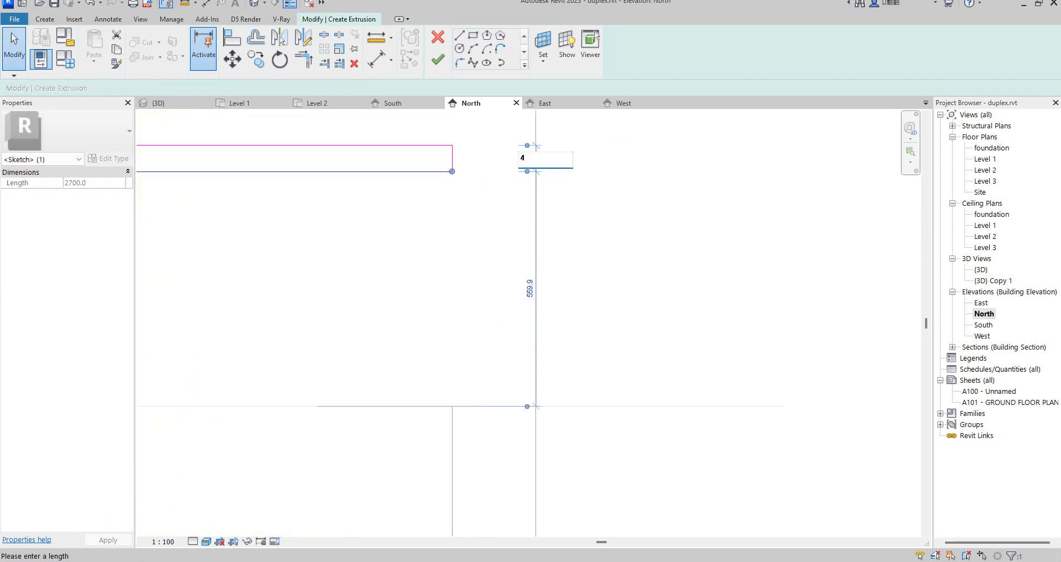
{"action": "key", "text": "Return"}
{"action": "left_click", "coordinate": [621, 222]}
{"action": "scroll", "coordinate": [621, 218], "scroll_direction": "down", "scroll_amount": 5}
Step: Align the free end of the thin rectangle with the outer vertical edge of the staircase wall
{"action": "left_click_drag", "start_coordinate": [424, 215], "coordinate": [585, 255]}
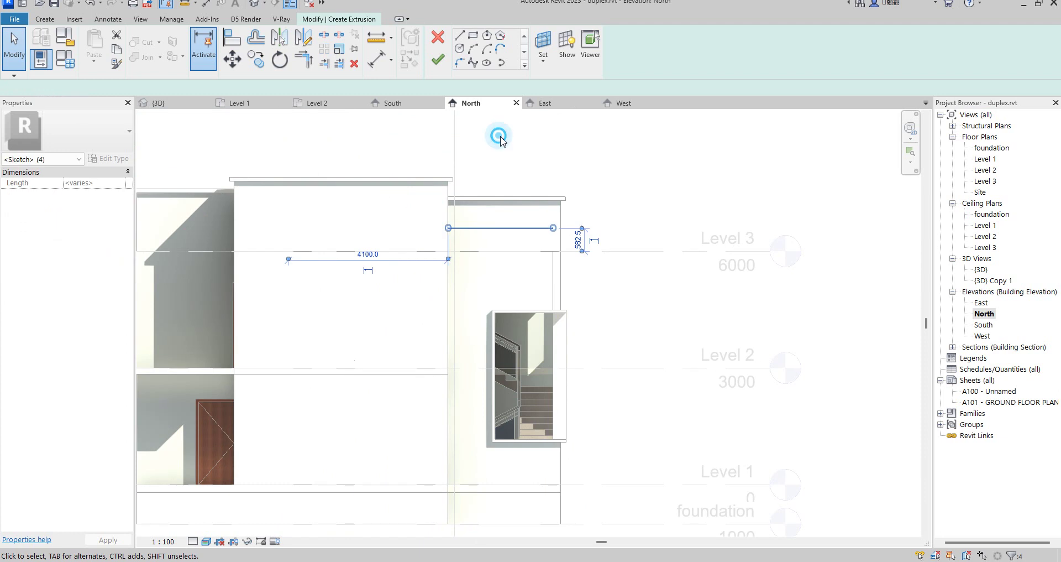
{"action": "left_click", "coordinate": [499, 138]}
{"action": "scroll", "coordinate": [561, 221], "scroll_direction": "up", "scroll_amount": 3}
{"action": "left_click", "coordinate": [544, 237]}
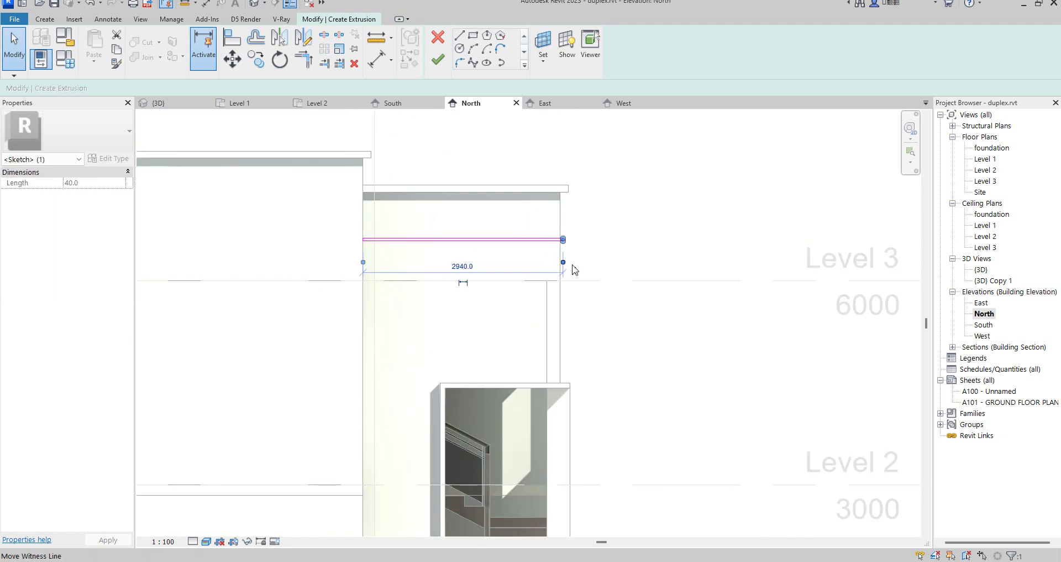
{"action": "scroll", "coordinate": [575, 269], "scroll_direction": "up", "scroll_amount": 5}
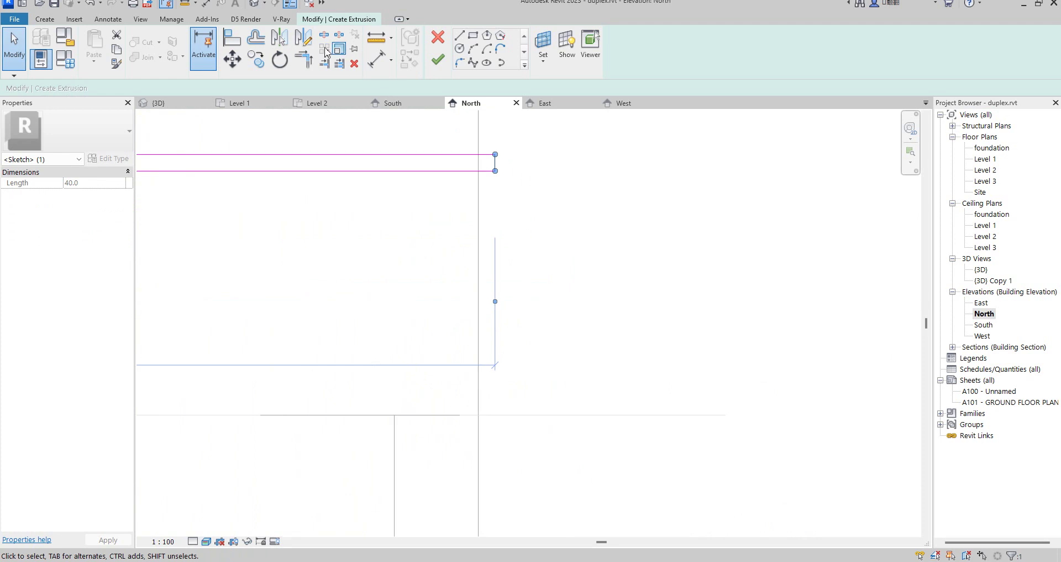
{"action": "left_click", "coordinate": [231, 39]}
{"action": "left_click", "coordinate": [476, 220]}
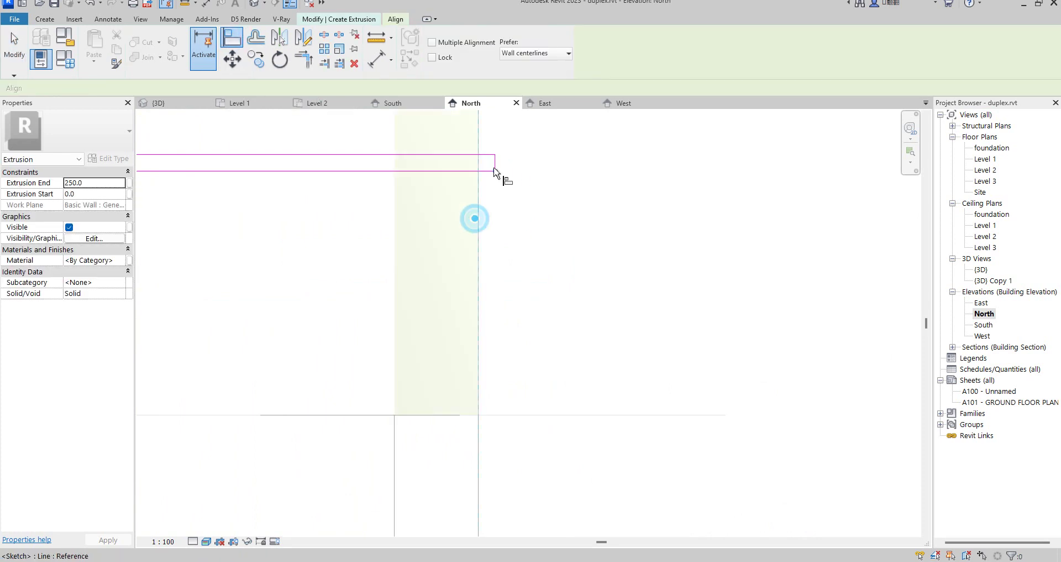
{"action": "left_click", "coordinate": [496, 166]}
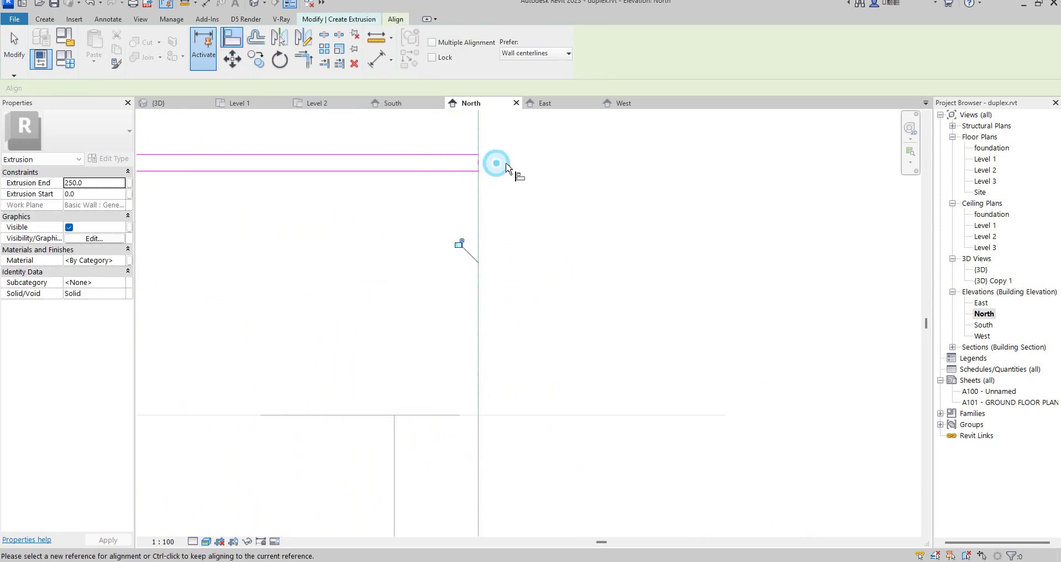
{"action": "right_click", "coordinate": [556, 176]}
{"action": "left_click", "coordinate": [597, 184]}
{"action": "right_click", "coordinate": [550, 176]}
{"action": "left_click", "coordinate": [592, 180]}
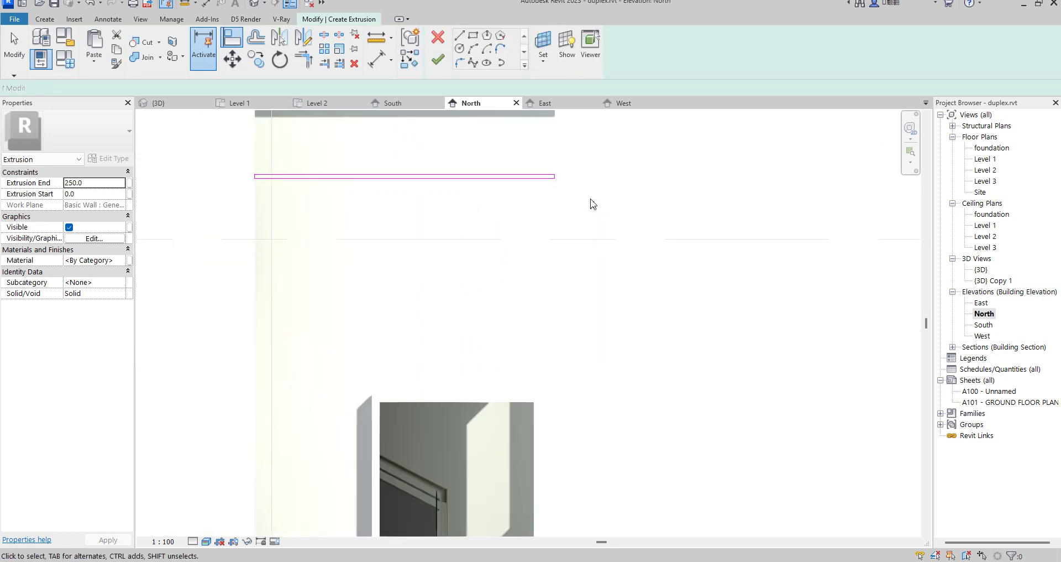
Step: Nudge the whole rectangle up to just below the parapet, 942.5 mm above Level 3
{"action": "scroll", "coordinate": [375, 225], "scroll_direction": "down", "scroll_amount": 3}
{"action": "mouse_move", "coordinate": [355, 185]}
{"action": "left_mouse_down"}
{"action": "mouse_move", "coordinate": [616, 221]}
{"action": "mouse_move", "coordinate": [659, 241]}
{"action": "left_mouse_up"}
{"action": "key", "text": "Up"}
{"action": "key", "text": "Up"}
{"action": "key", "text": "Up"}
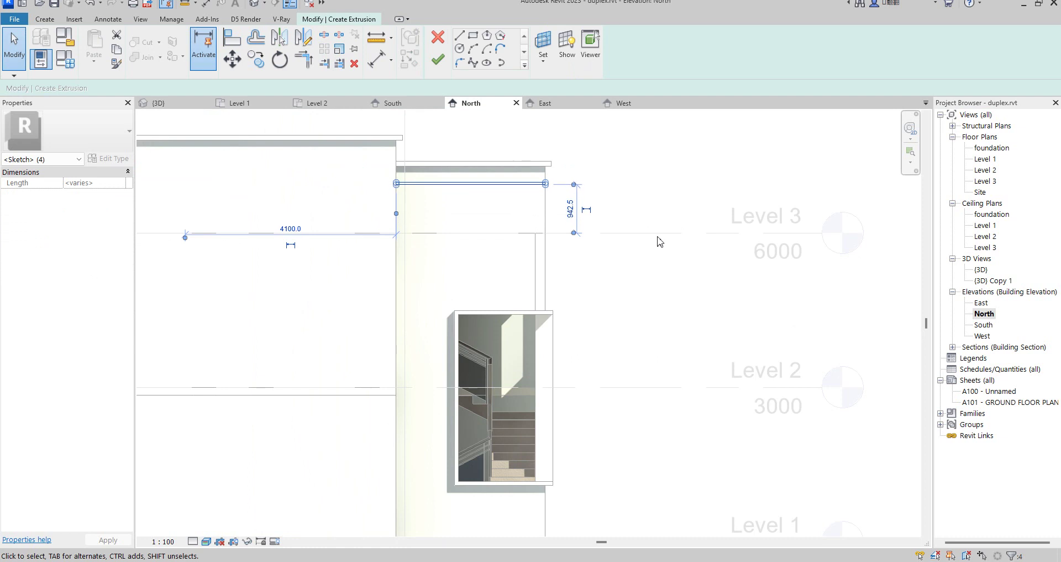
Step: Copy the strip repeatedly down the wall at 317.5 mm spacing until ten strips reach past the top of the staircase opening
{"action": "left_click", "coordinate": [259, 66]}
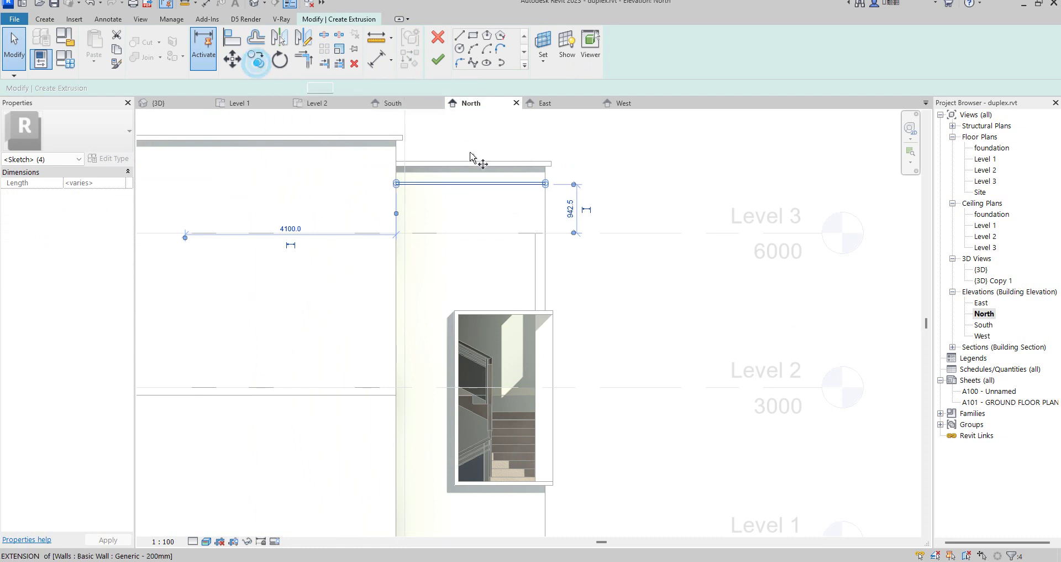
{"action": "scroll", "coordinate": [552, 171], "scroll_direction": "up", "scroll_amount": 4}
{"action": "left_click", "coordinate": [543, 167]}
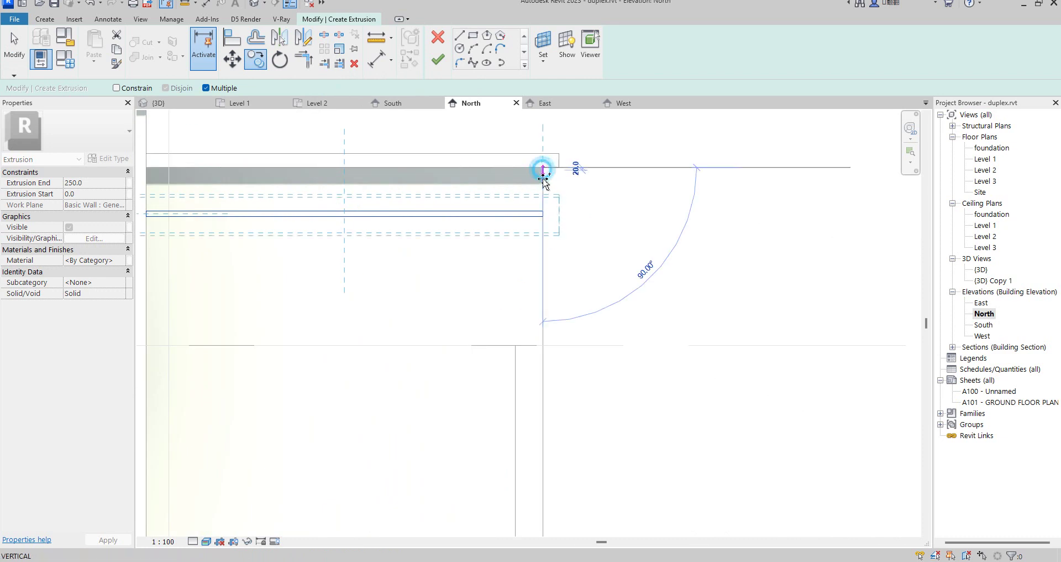
{"action": "left_click", "coordinate": [547, 211]}
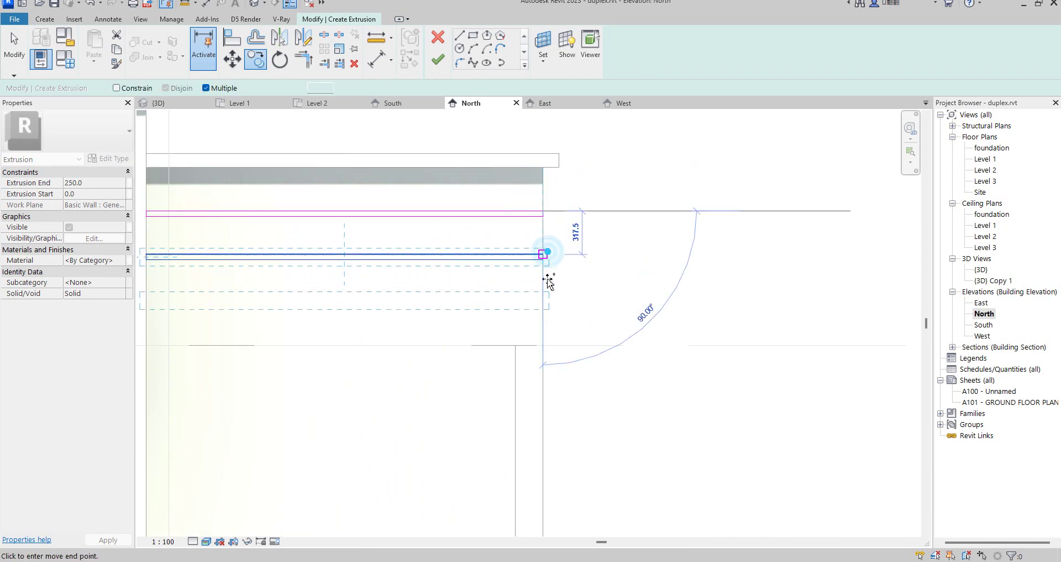
{"action": "left_click", "coordinate": [547, 252]}
{"action": "left_click", "coordinate": [547, 299]}
{"action": "scroll", "coordinate": [547, 299], "scroll_direction": "down", "scroll_amount": 2}
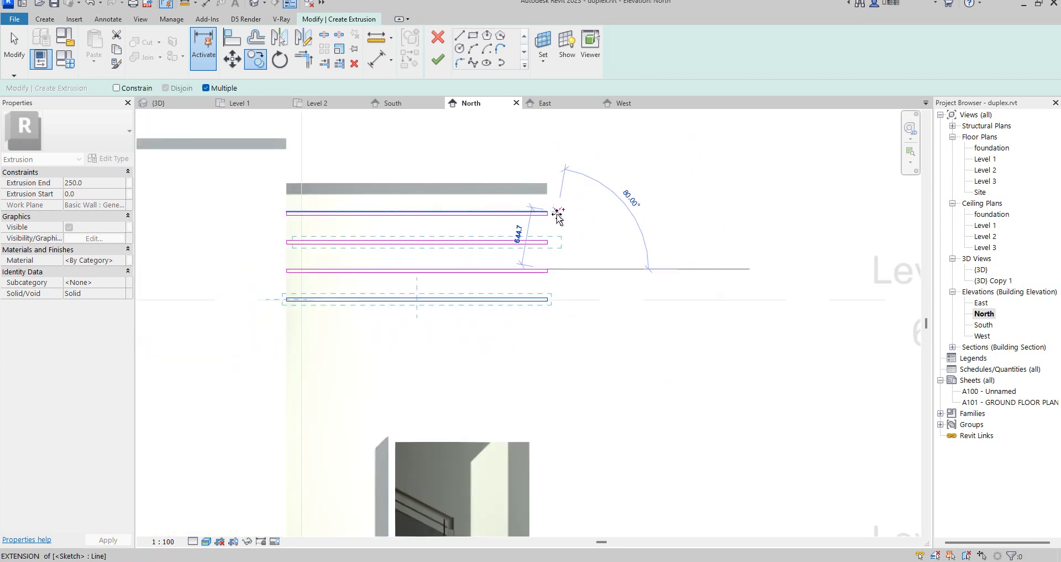
{"action": "left_click", "coordinate": [547, 281]}
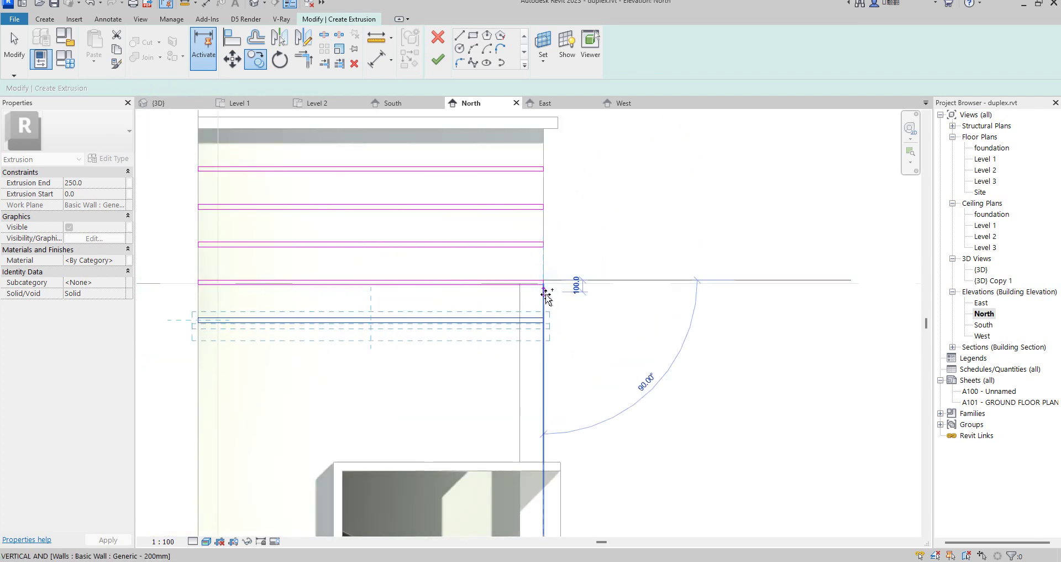
{"action": "left_click", "coordinate": [547, 320]}
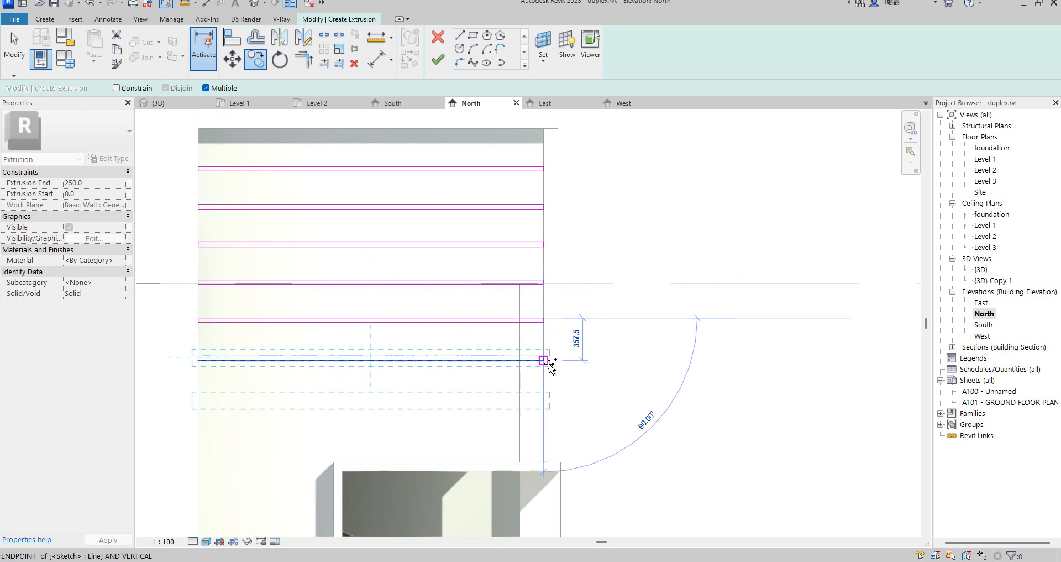
{"action": "left_click", "coordinate": [546, 357]}
{"action": "scroll", "coordinate": [544, 395], "scroll_direction": "down", "scroll_amount": 2}
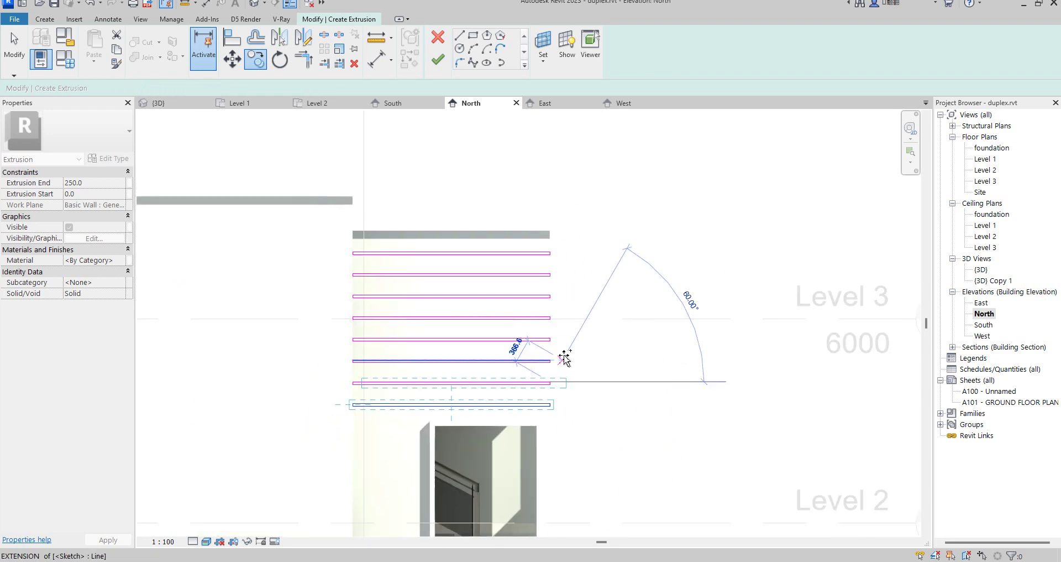
{"action": "scroll", "coordinate": [552, 417], "scroll_direction": "up", "scroll_amount": 5}
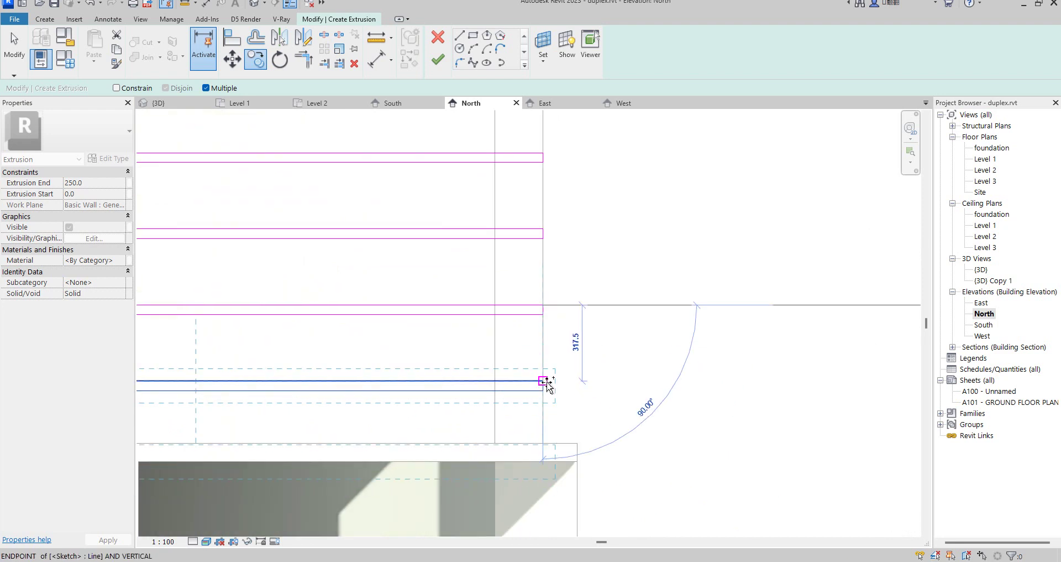
{"action": "scroll", "coordinate": [546, 382], "scroll_direction": "down", "scroll_amount": 2}
{"action": "scroll", "coordinate": [567, 415], "scroll_direction": "up", "scroll_amount": 2}
{"action": "scroll", "coordinate": [612, 339], "scroll_direction": "down", "scroll_amount": 3}
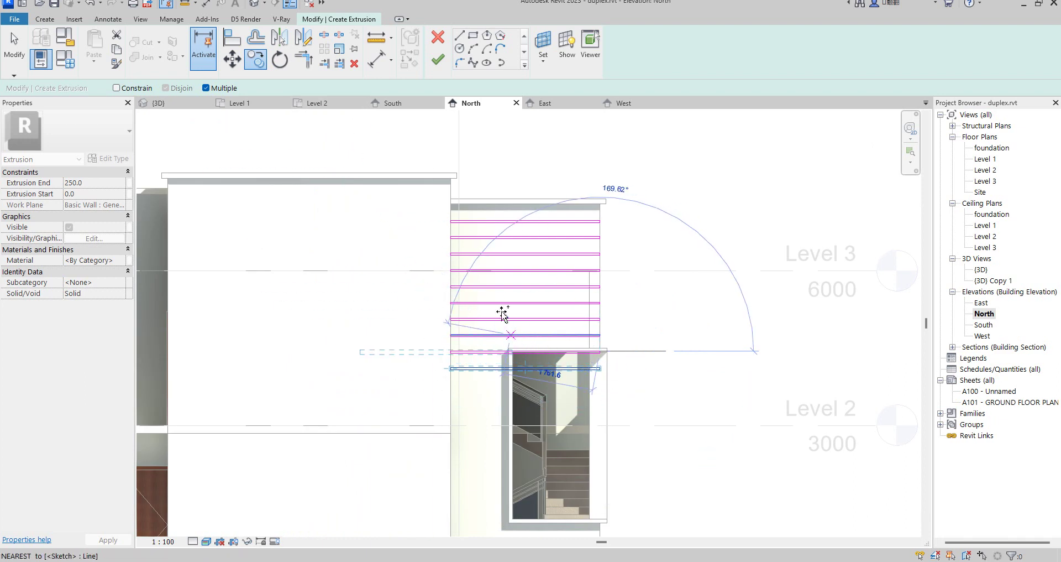
Step: Align the ends of the two lowest strips with the near side edge of the staircase opening
{"action": "left_click", "coordinate": [233, 37]}
{"action": "scroll", "coordinate": [517, 379], "scroll_direction": "up", "scroll_amount": 4}
{"action": "scroll", "coordinate": [514, 376], "scroll_direction": "up", "scroll_amount": 1}
{"action": "left_click", "coordinate": [555, 385]}
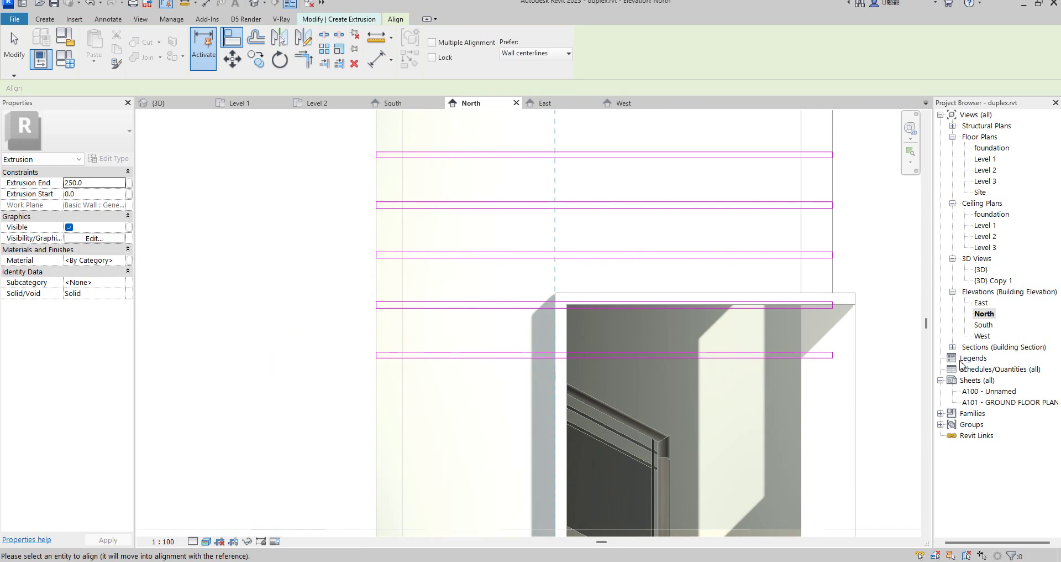
{"action": "scroll", "coordinate": [865, 360], "scroll_direction": "up", "scroll_amount": 3}
{"action": "scroll", "coordinate": [782, 359], "scroll_direction": "up", "scroll_amount": 4}
{"action": "scroll", "coordinate": [779, 365], "scroll_direction": "down", "scroll_amount": 6}
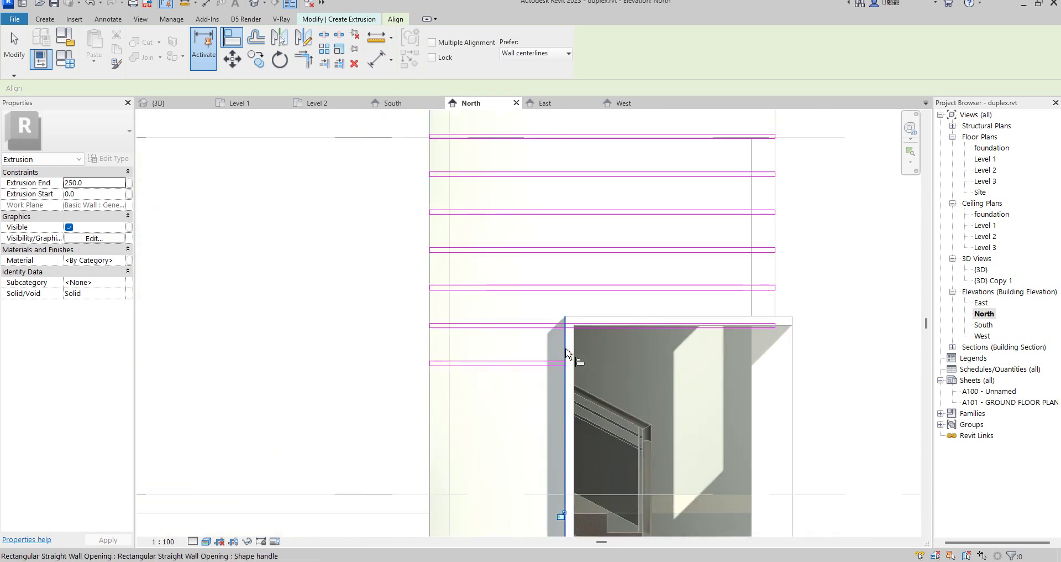
{"action": "scroll", "coordinate": [774, 337], "scroll_direction": "up", "scroll_amount": 5}
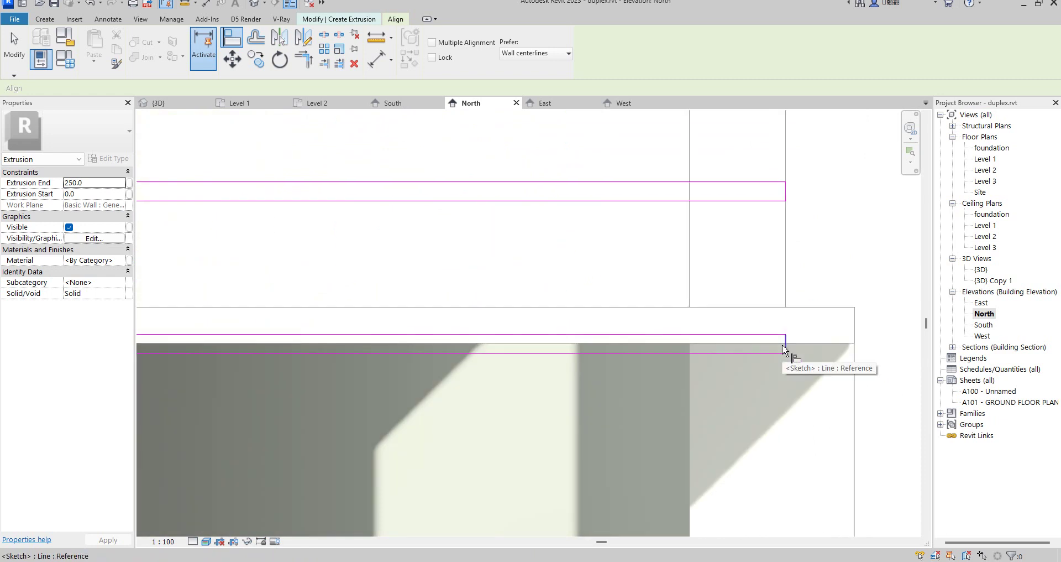
{"action": "scroll", "coordinate": [782, 339], "scroll_direction": "down", "scroll_amount": 5}
{"action": "right_click", "coordinate": [652, 317]}
{"action": "right_click", "coordinate": [675, 329]}
{"action": "right_click", "coordinate": [675, 330]}
{"action": "left_click", "coordinate": [707, 338]}
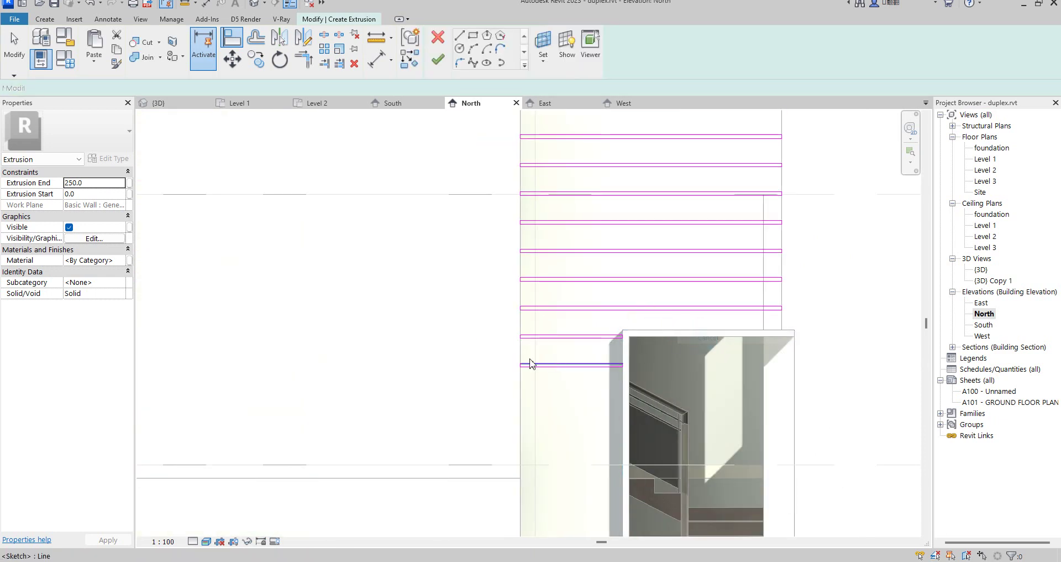
Step: Copy the lowest shortened strip downward twice beside the staircase opening at 317.5 mm spacing
{"action": "left_click_drag", "start_coordinate": [503, 354], "coordinate": [628, 416]}
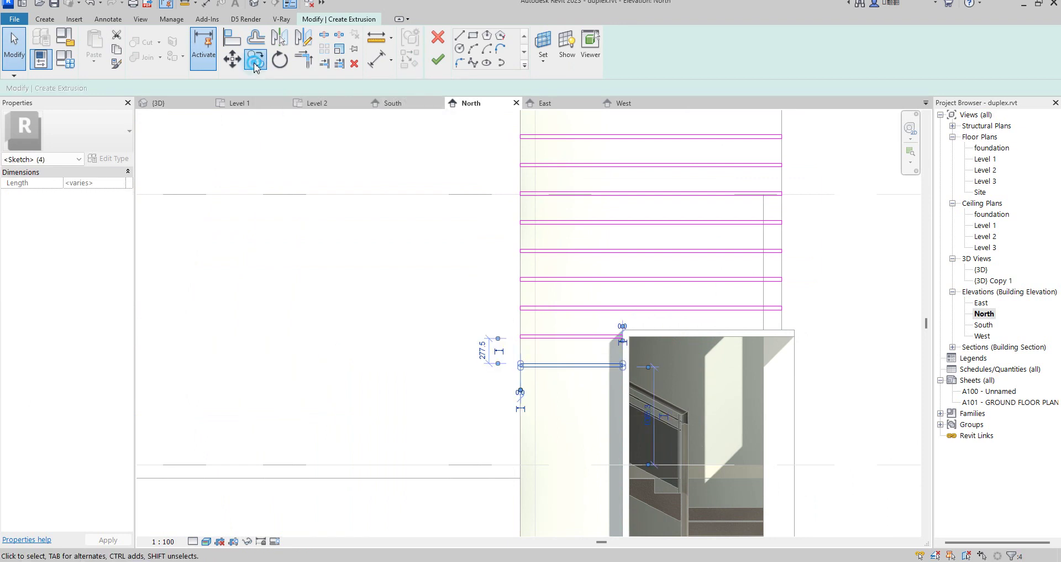
{"action": "left_click", "coordinate": [255, 59]}
{"action": "scroll", "coordinate": [635, 367], "scroll_direction": "up", "scroll_amount": 4}
{"action": "left_click", "coordinate": [605, 300]}
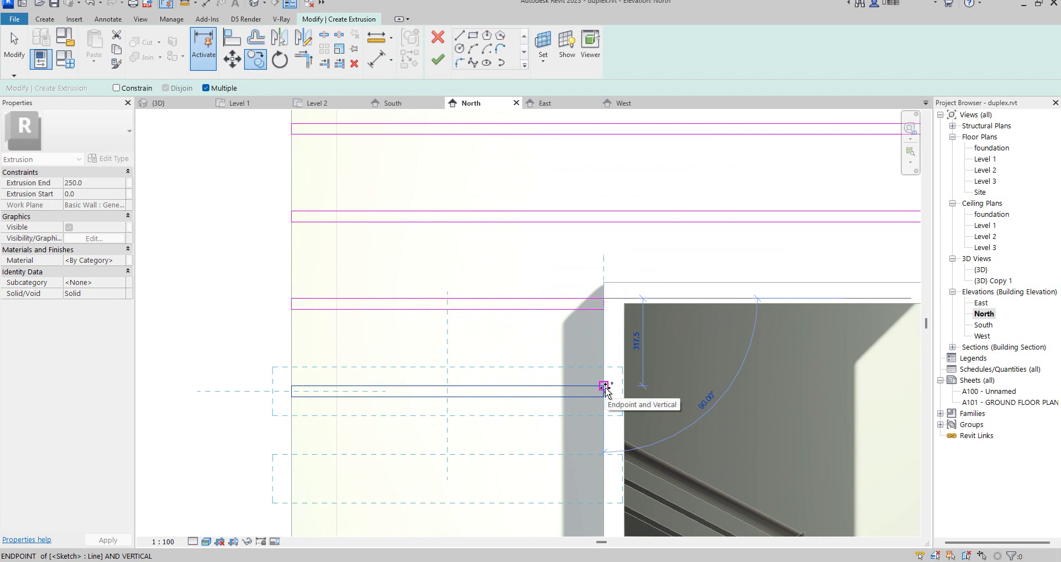
{"action": "scroll", "coordinate": [594, 296], "scroll_direction": "down", "scroll_amount": 4}
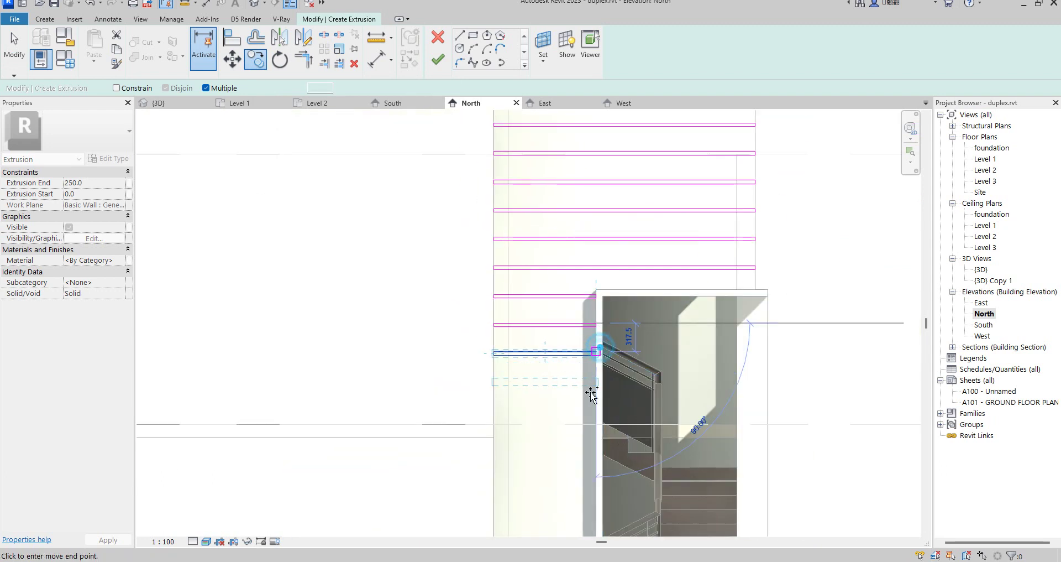
{"action": "scroll", "coordinate": [619, 347], "scroll_direction": "down", "scroll_amount": 3}
{"action": "right_click", "coordinate": [666, 328]}
{"action": "left_click", "coordinate": [668, 335]}
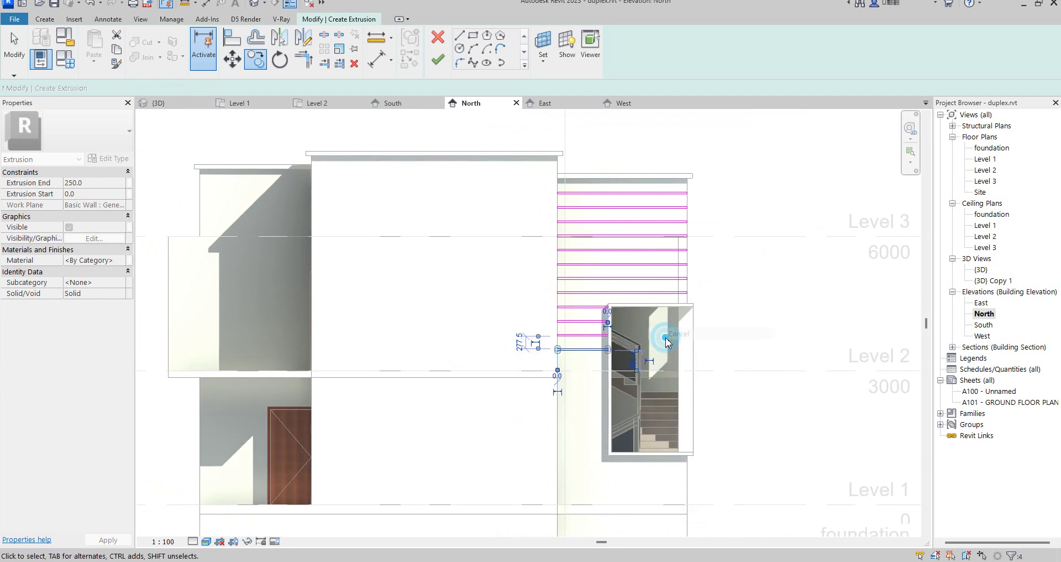
Step: Copy the three lowest shortened strips as a group repeatedly down the wall at 952.4 mm spacing until they pass the foundation level
{"action": "key", "text": "Escape"}
{"action": "left_click_drag", "start_coordinate": [531, 313], "coordinate": [626, 372]}
{"action": "left_click", "coordinate": [259, 65]}
{"action": "scroll", "coordinate": [603, 302], "scroll_direction": "up", "scroll_amount": 4}
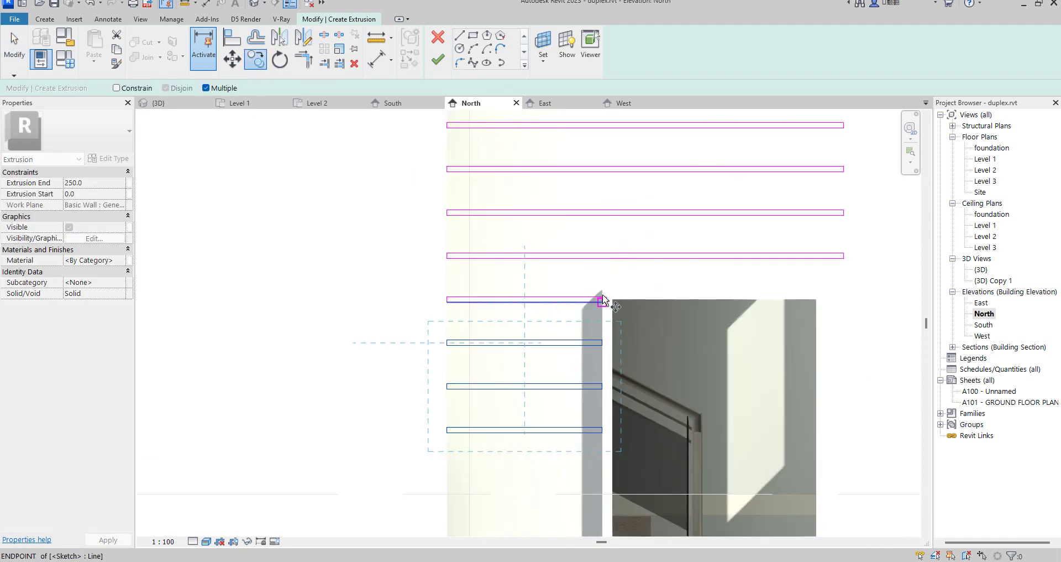
{"action": "left_click", "coordinate": [604, 302]}
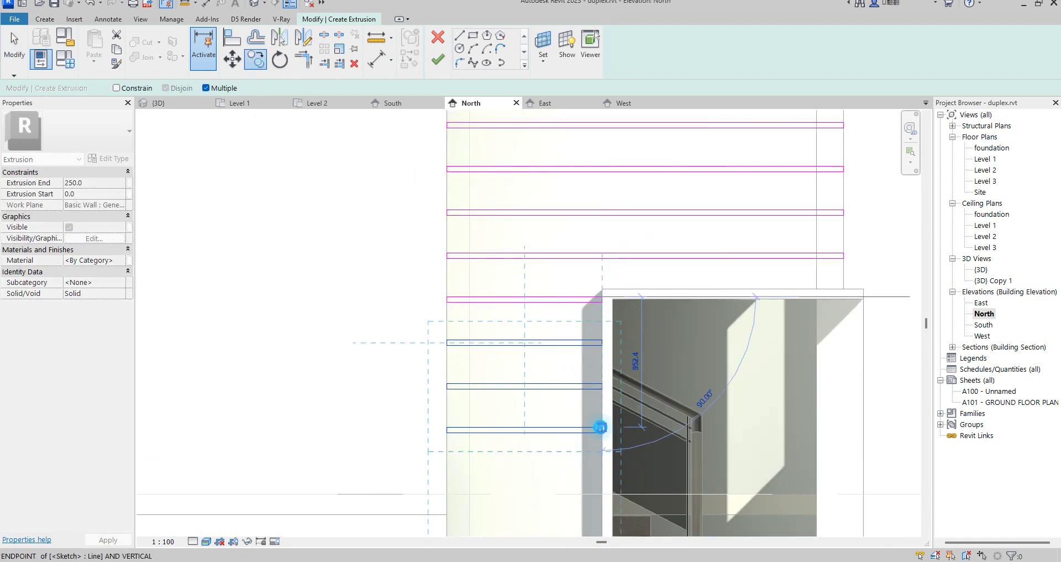
{"action": "scroll", "coordinate": [605, 268], "scroll_direction": "down", "scroll_amount": 3}
{"action": "scroll", "coordinate": [603, 370], "scroll_direction": "up", "scroll_amount": 3}
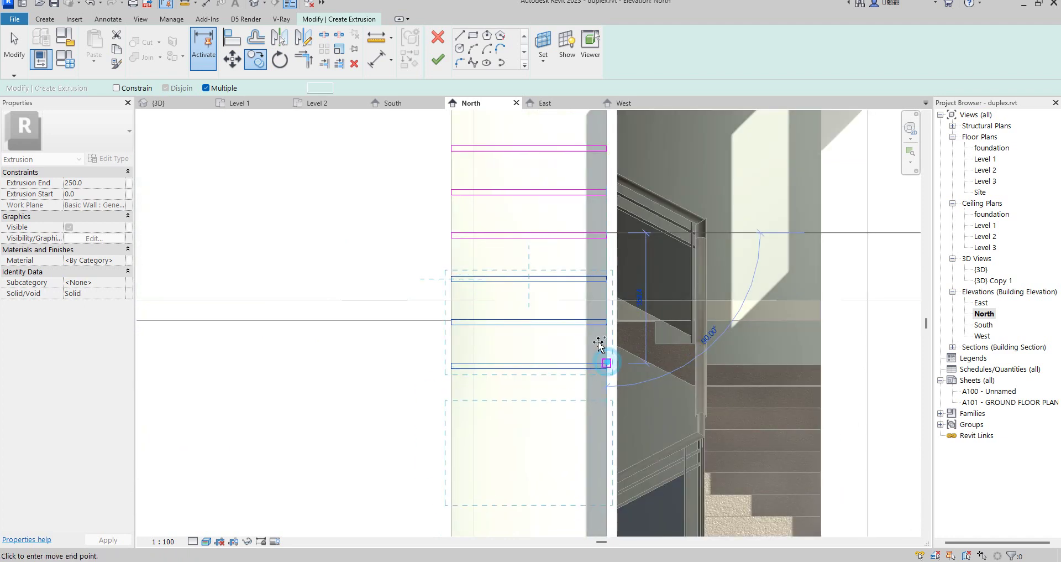
{"action": "scroll", "coordinate": [607, 364], "scroll_direction": "down", "scroll_amount": 3}
{"action": "scroll", "coordinate": [598, 387], "scroll_direction": "up", "scroll_amount": 3}
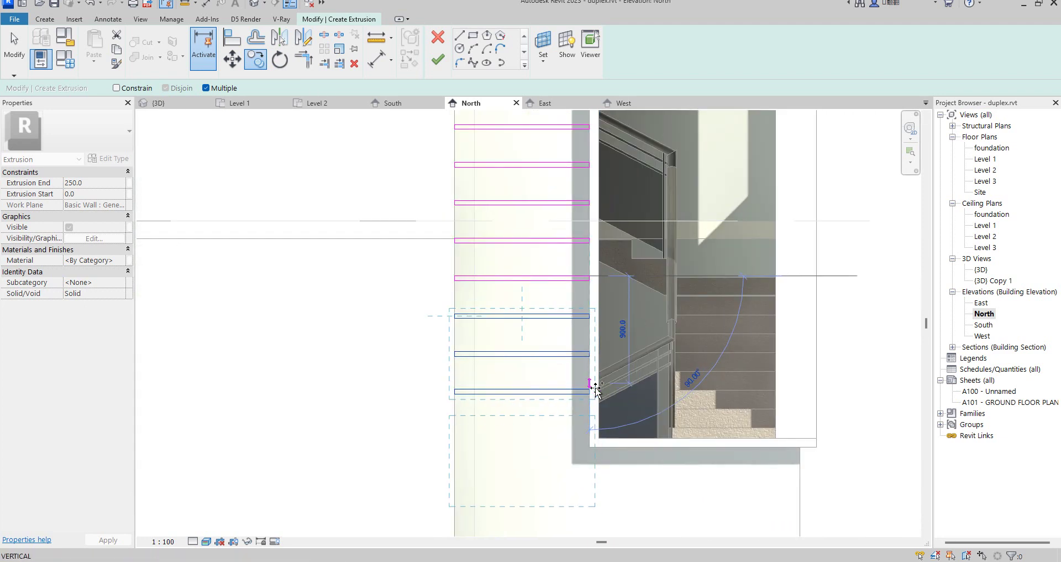
{"action": "scroll", "coordinate": [595, 377], "scroll_direction": "down", "scroll_amount": 3}
{"action": "scroll", "coordinate": [592, 420], "scroll_direction": "up", "scroll_amount": 3}
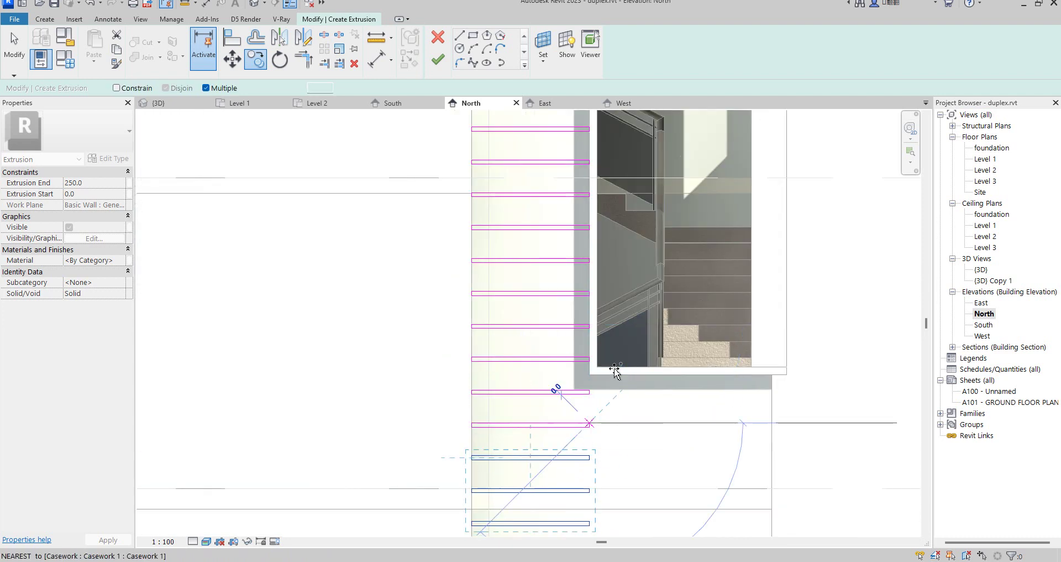
{"action": "scroll", "coordinate": [554, 390], "scroll_direction": "down", "scroll_amount": 3}
{"action": "scroll", "coordinate": [621, 408], "scroll_direction": "up", "scroll_amount": 3}
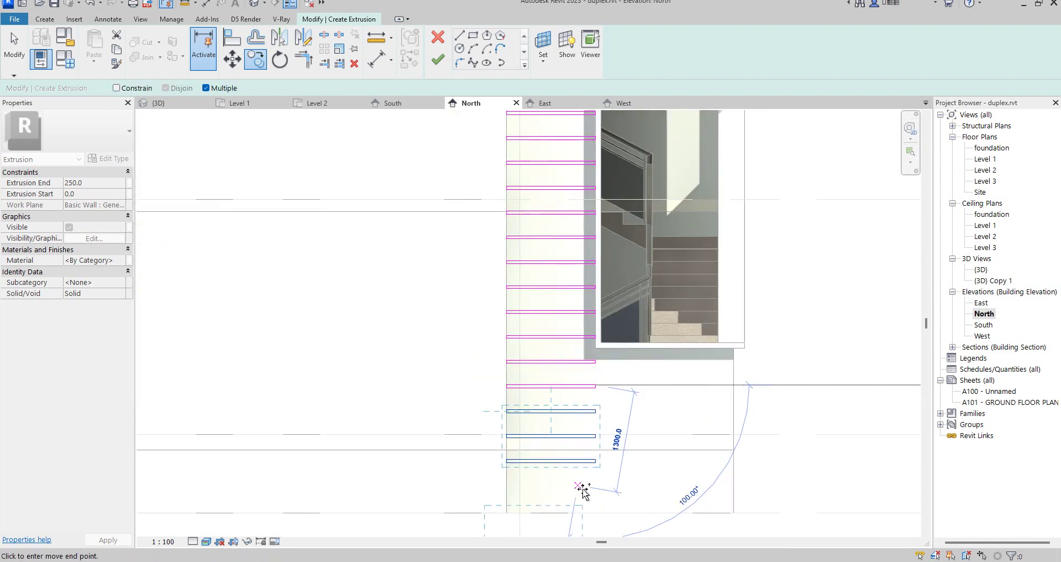
{"action": "scroll", "coordinate": [581, 490], "scroll_direction": "up", "scroll_amount": 2}
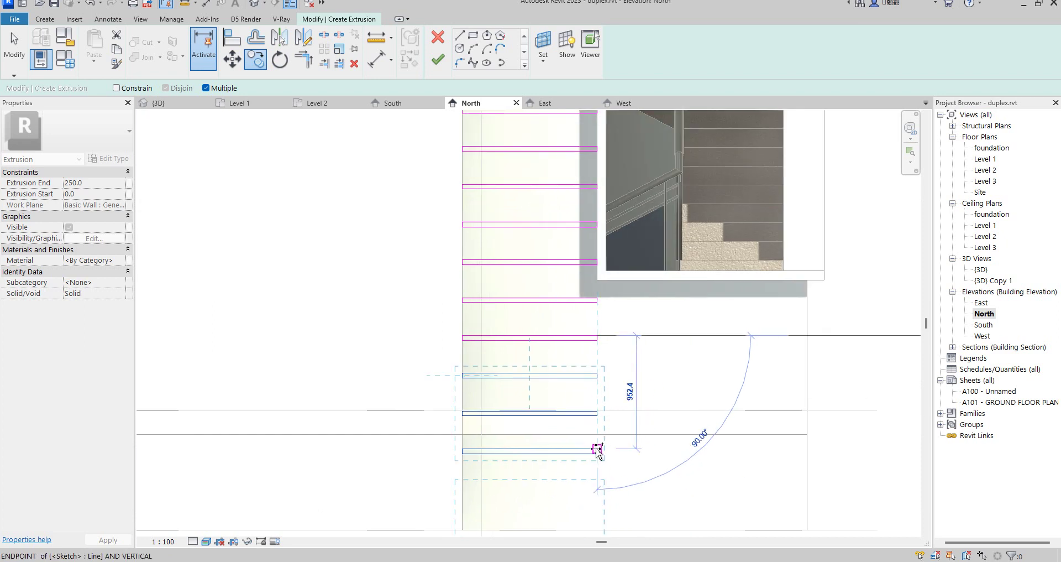
{"action": "scroll", "coordinate": [586, 316], "scroll_direction": "down", "scroll_amount": 2}
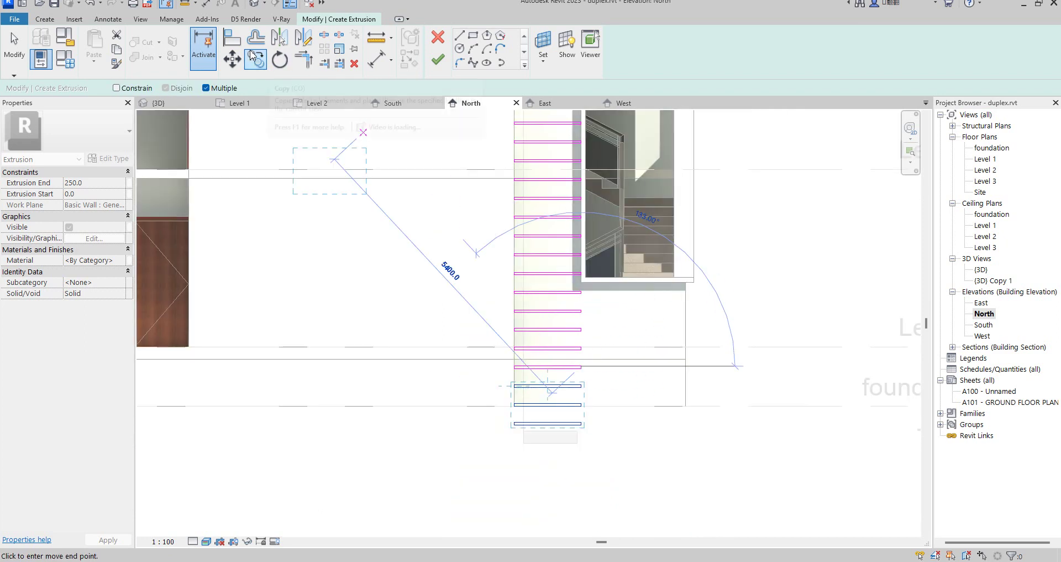
Step: Align the ends of the first two strips below the staircase opening with the block's outer wall edge
{"action": "left_click", "coordinate": [232, 37]}
{"action": "scroll", "coordinate": [692, 313], "scroll_direction": "up", "scroll_amount": 1}
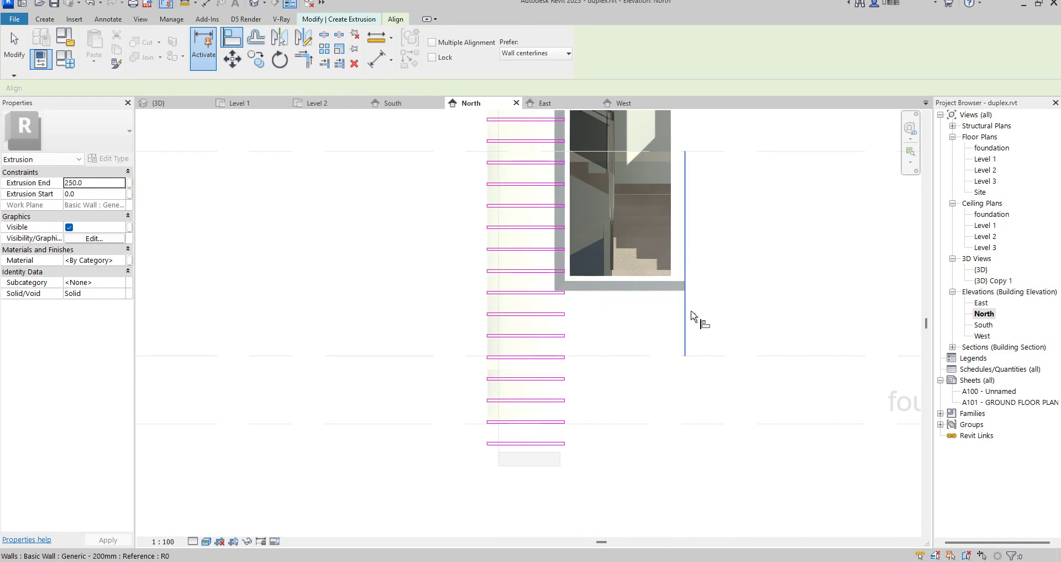
{"action": "left_click", "coordinate": [691, 313]}
{"action": "scroll", "coordinate": [571, 317], "scroll_direction": "up", "scroll_amount": 3}
{"action": "scroll", "coordinate": [576, 310], "scroll_direction": "down", "scroll_amount": 1}
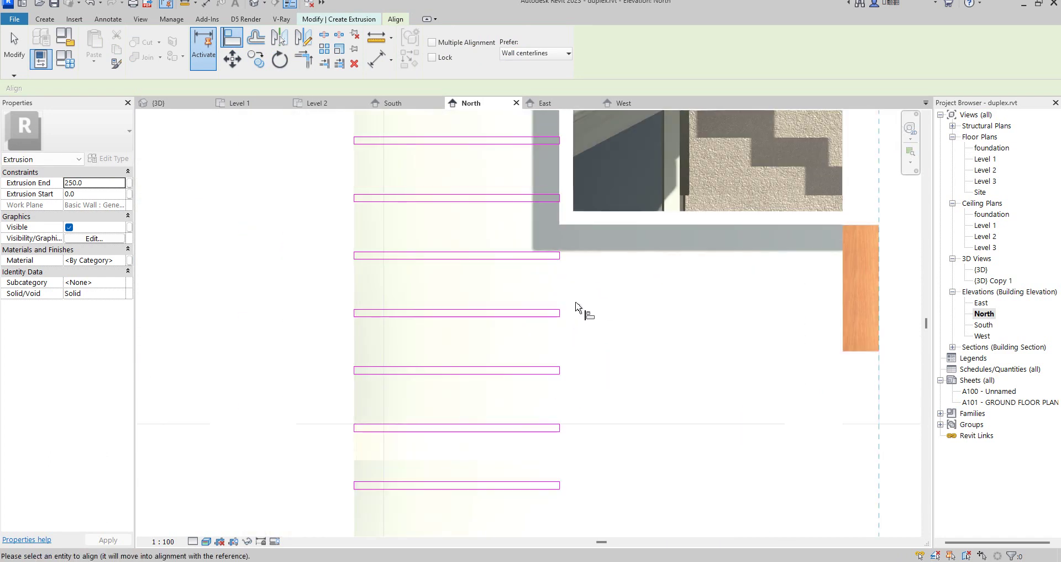
{"action": "scroll", "coordinate": [577, 306], "scroll_direction": "down", "scroll_amount": 2}
{"action": "scroll", "coordinate": [577, 305], "scroll_direction": "up", "scroll_amount": 4}
{"action": "left_click", "coordinate": [576, 303]}
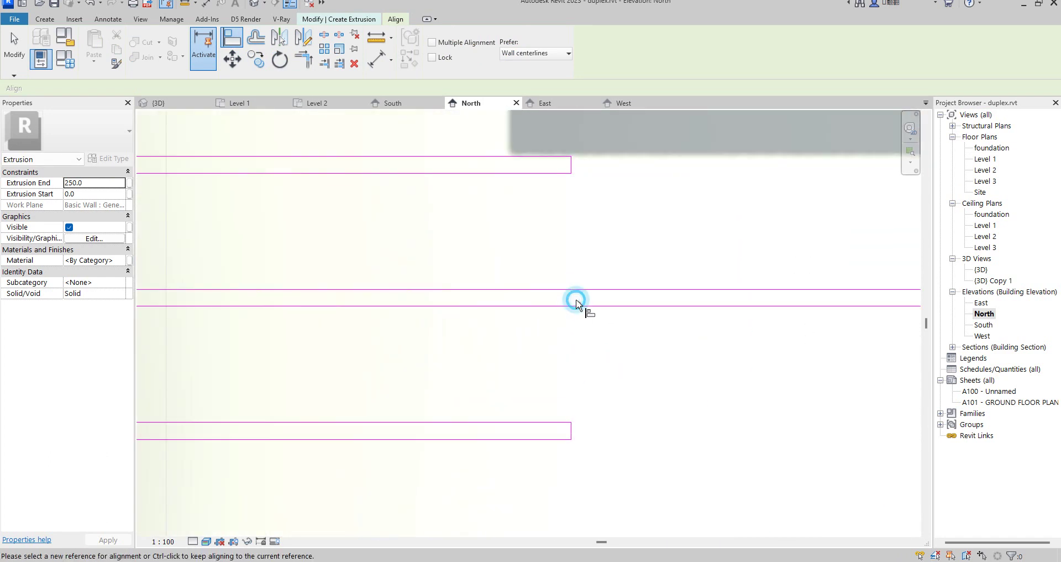
{"action": "scroll", "coordinate": [576, 303], "scroll_direction": "down", "scroll_amount": 2}
{"action": "scroll", "coordinate": [574, 290], "scroll_direction": "up", "scroll_amount": 2}
{"action": "scroll", "coordinate": [572, 287], "scroll_direction": "down", "scroll_amount": 3}
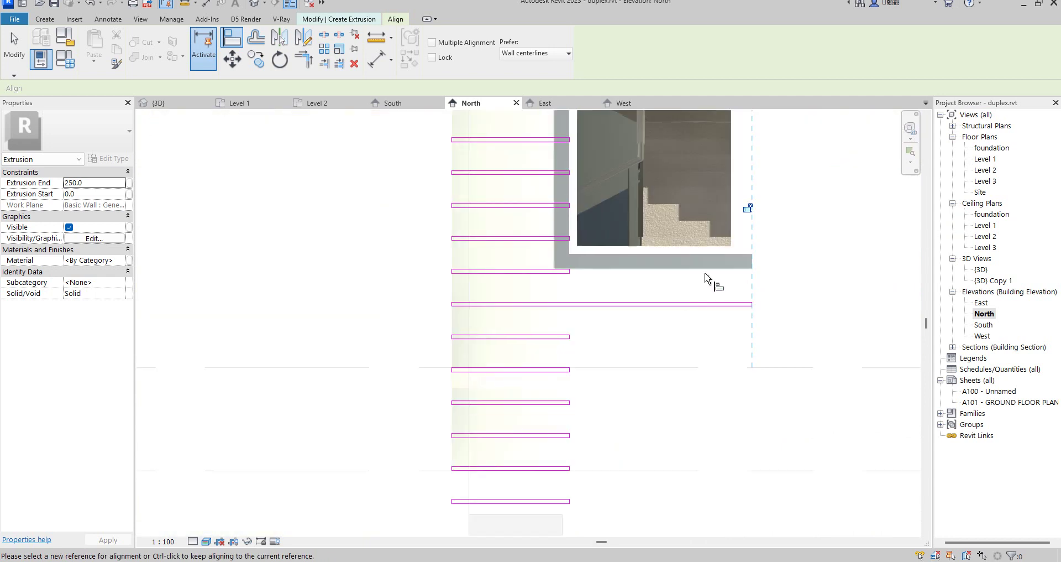
{"action": "scroll", "coordinate": [578, 274], "scroll_direction": "up", "scroll_amount": 5}
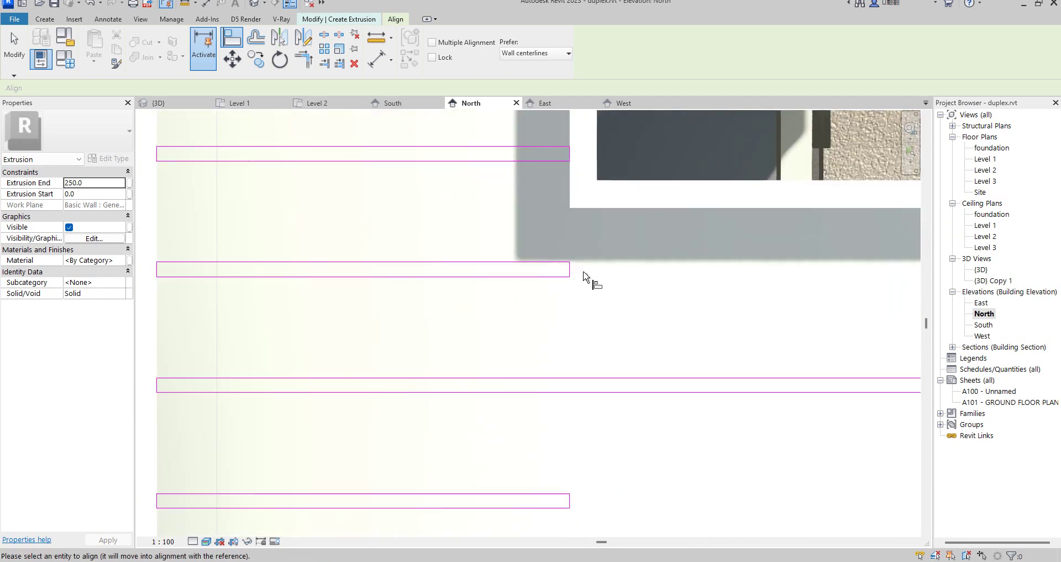
{"action": "left_click", "coordinate": [574, 266]}
{"action": "scroll", "coordinate": [575, 256], "scroll_direction": "down", "scroll_amount": 6}
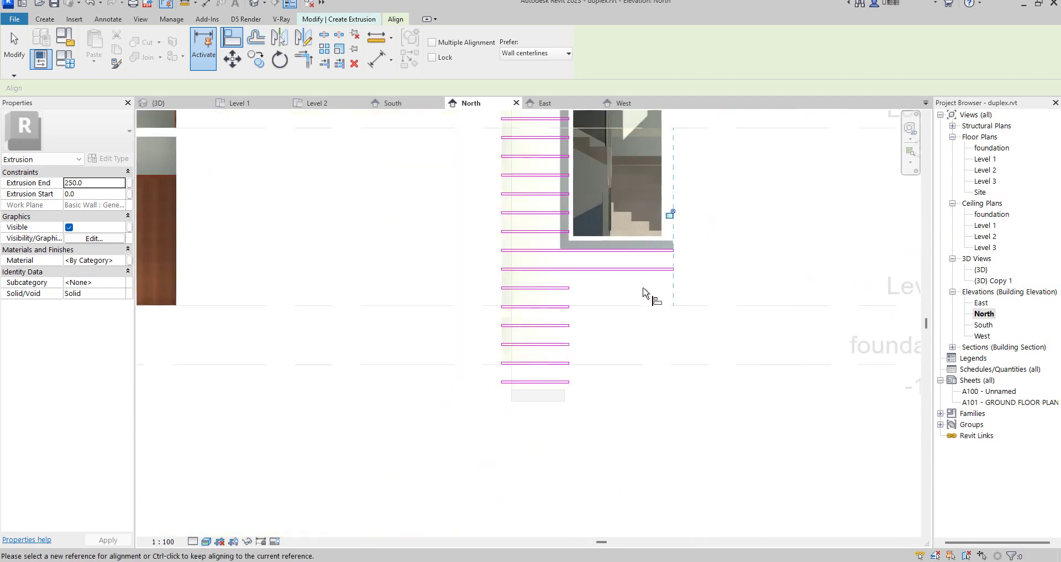
Step: Extend the next three strips below the staircase opening by aligning their ends with the same outer wall edge
{"action": "scroll", "coordinate": [572, 304], "scroll_direction": "up", "scroll_amount": 5}
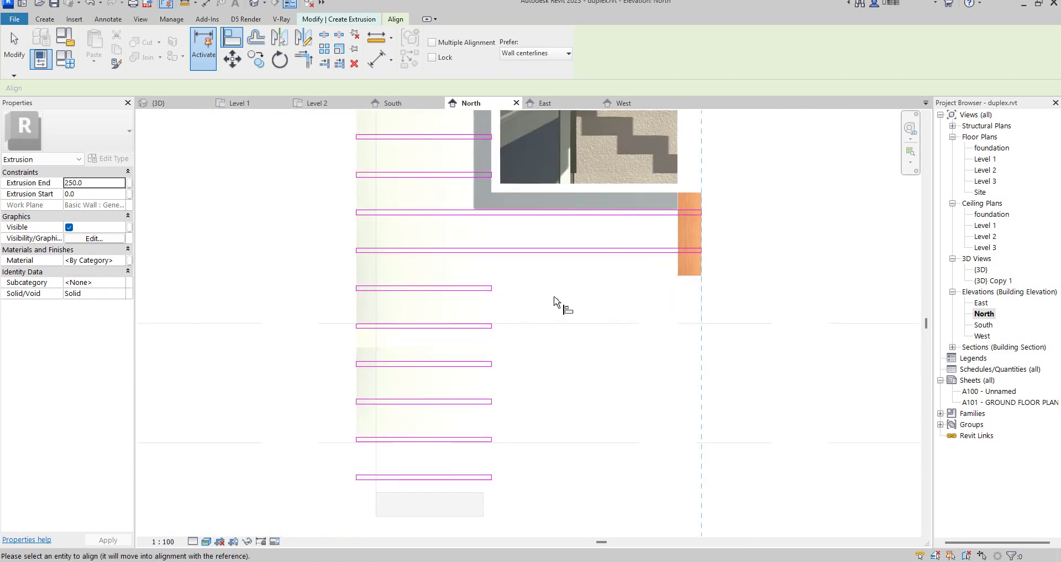
{"action": "left_click", "coordinate": [443, 281]}
{"action": "scroll", "coordinate": [540, 310], "scroll_direction": "down", "scroll_amount": 4}
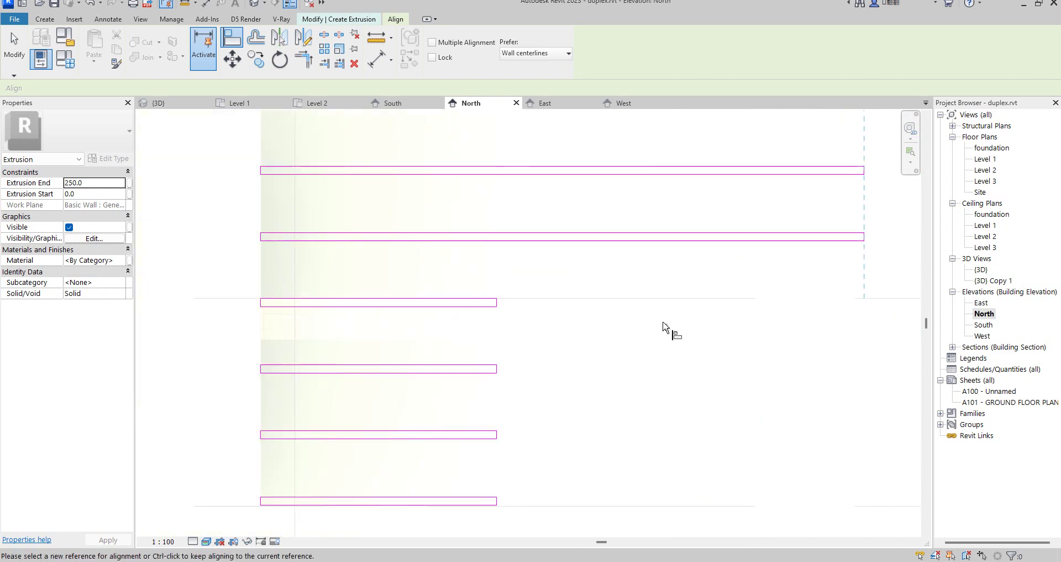
{"action": "left_click", "coordinate": [866, 327]}
{"action": "scroll", "coordinate": [431, 303], "scroll_direction": "up", "scroll_amount": 2}
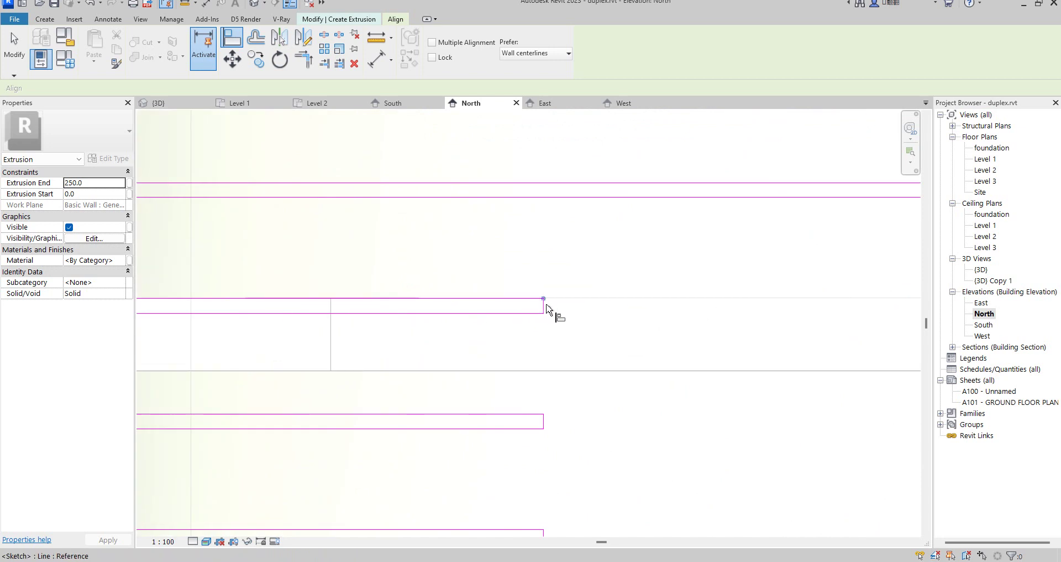
{"action": "left_click", "coordinate": [546, 308]}
{"action": "scroll", "coordinate": [540, 304], "scroll_direction": "down", "scroll_amount": 5}
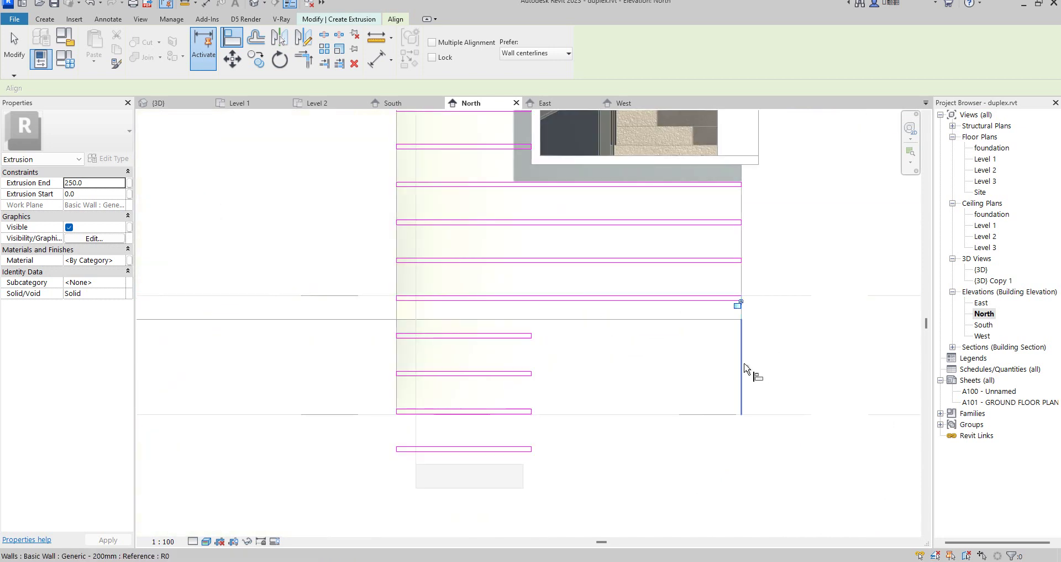
{"action": "scroll", "coordinate": [534, 335], "scroll_direction": "up", "scroll_amount": 5}
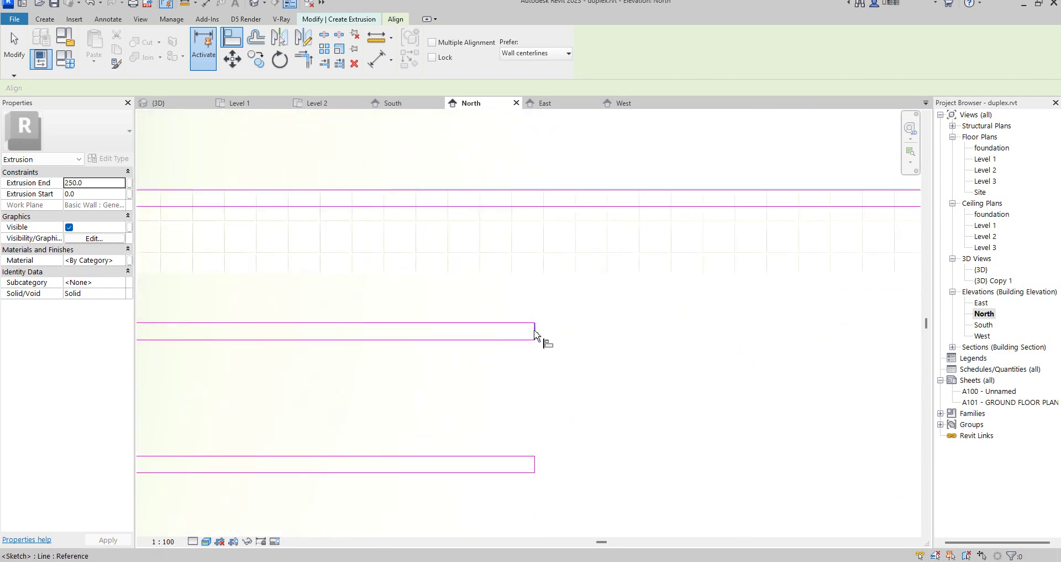
{"action": "left_click", "coordinate": [536, 332]}
{"action": "scroll", "coordinate": [540, 330], "scroll_direction": "down", "scroll_amount": 5}
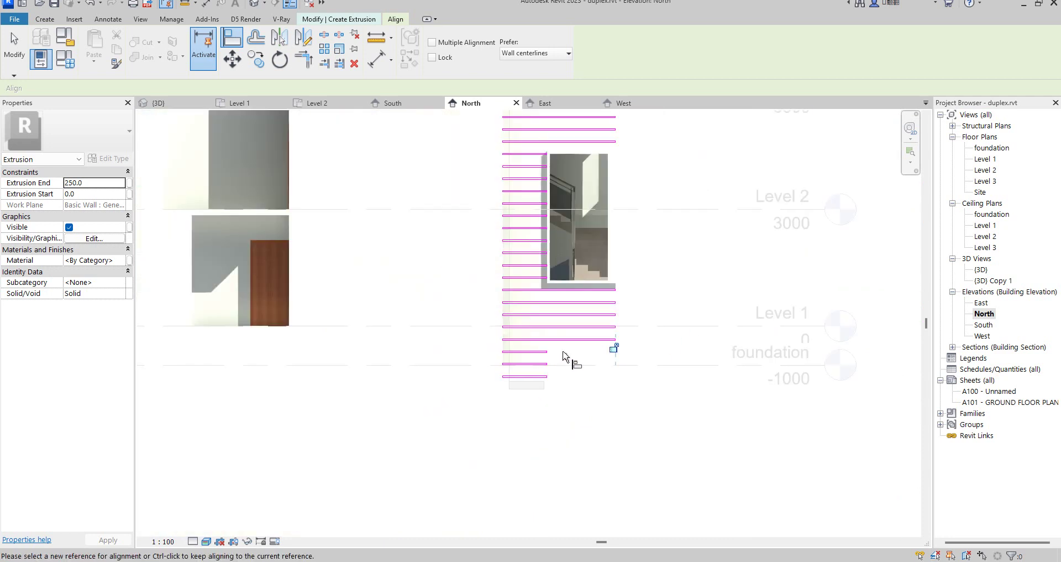
Step: Delete the three lowest shortened strips around the foundation level from the sketch
{"action": "scroll", "coordinate": [619, 365], "scroll_direction": "up", "scroll_amount": 3}
{"action": "right_click", "coordinate": [511, 353]}
{"action": "left_click", "coordinate": [531, 356]}
{"action": "right_click", "coordinate": [521, 353]}
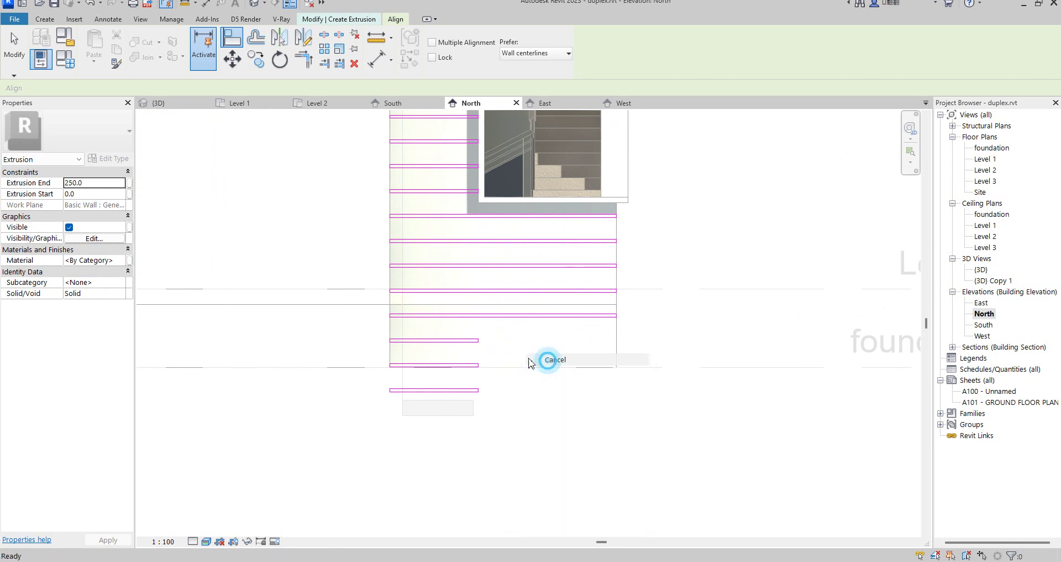
{"action": "left_click", "coordinate": [539, 359]}
{"action": "left_click_drag", "start_coordinate": [337, 331], "coordinate": [572, 470]}
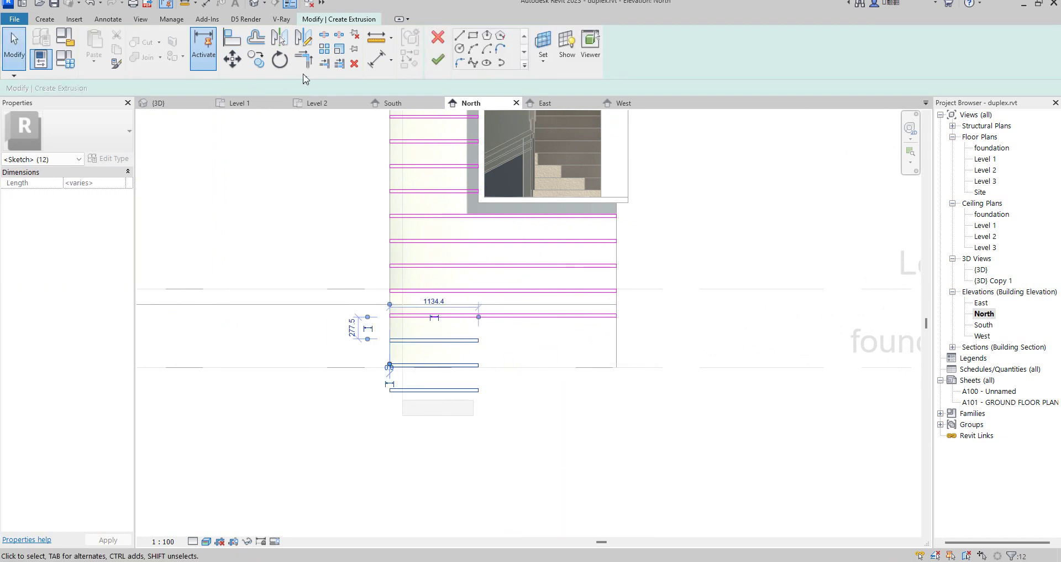
{"action": "left_click", "coordinate": [354, 64]}
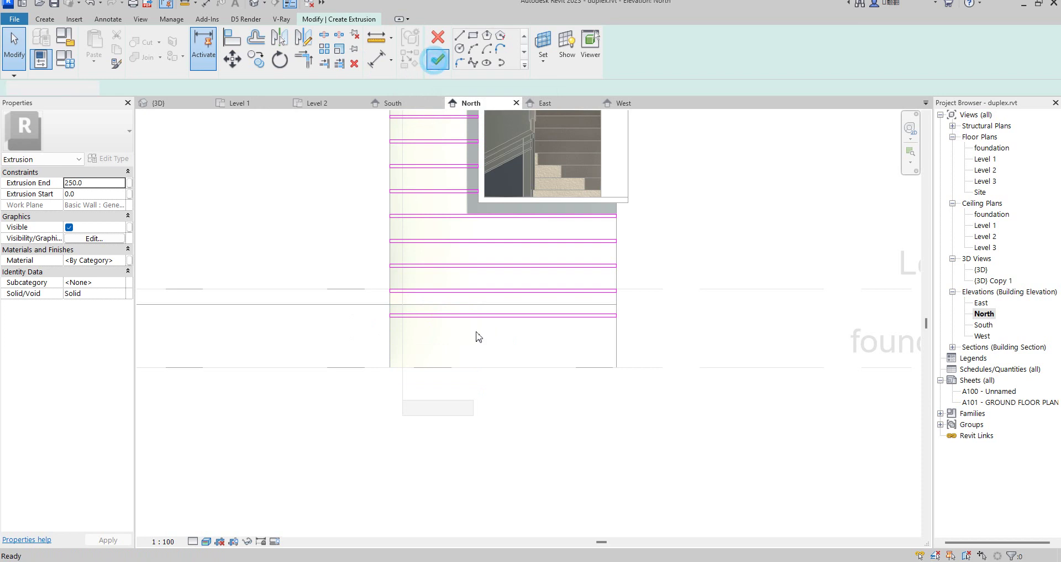
Step: Finish the strip extrusion sketch and show the staircase block in the {3D} view
{"action": "left_click", "coordinate": [438, 59]}
{"action": "scroll", "coordinate": [475, 349], "scroll_direction": "down", "scroll_amount": 3}
{"action": "scroll", "coordinate": [620, 259], "scroll_direction": "down", "scroll_amount": 3}
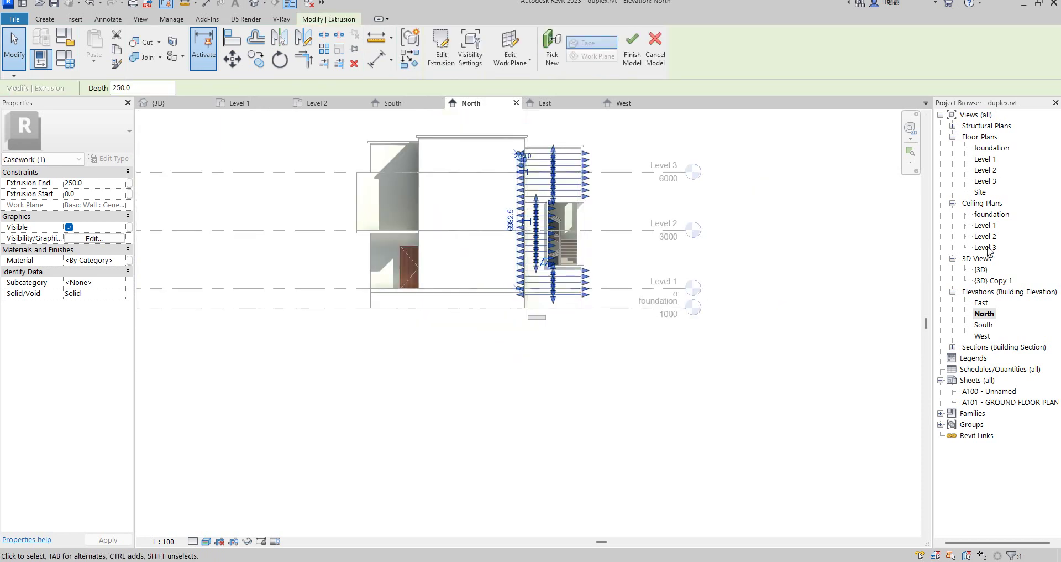
{"action": "double_click", "coordinate": [983, 270]}
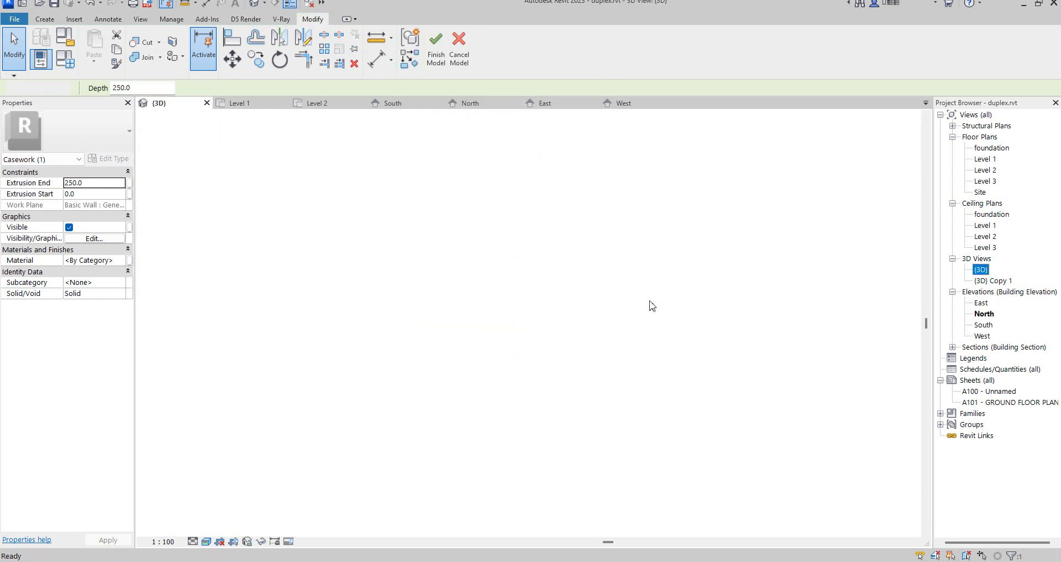
{"action": "scroll", "coordinate": [368, 216], "scroll_direction": "up", "scroll_amount": 4}
{"action": "scroll", "coordinate": [367, 216], "scroll_direction": "up", "scroll_amount": 3}
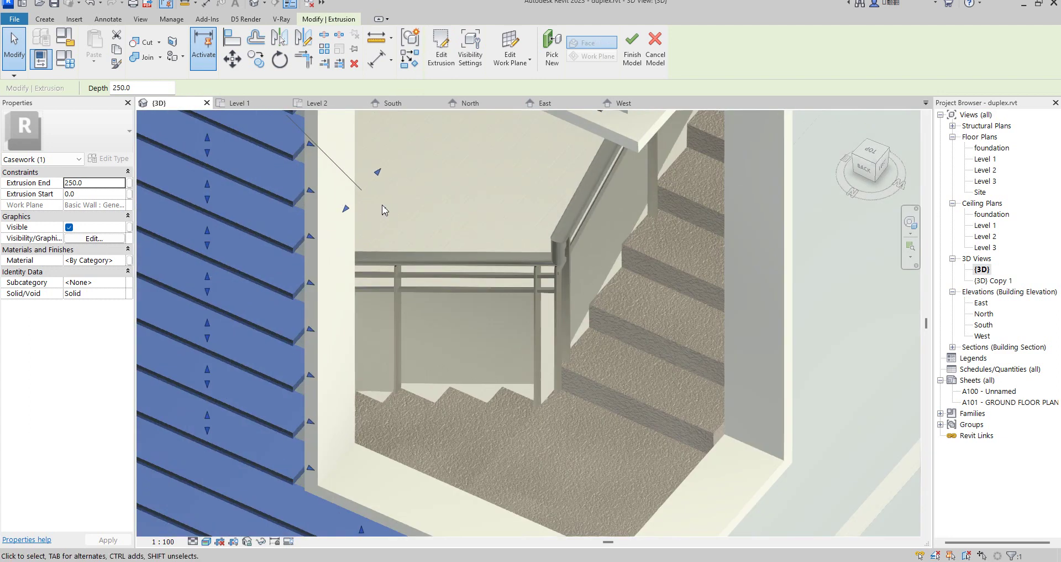
Step: Set the strip extrusion's end to 50 mm
{"action": "left_click", "coordinate": [99, 183]}
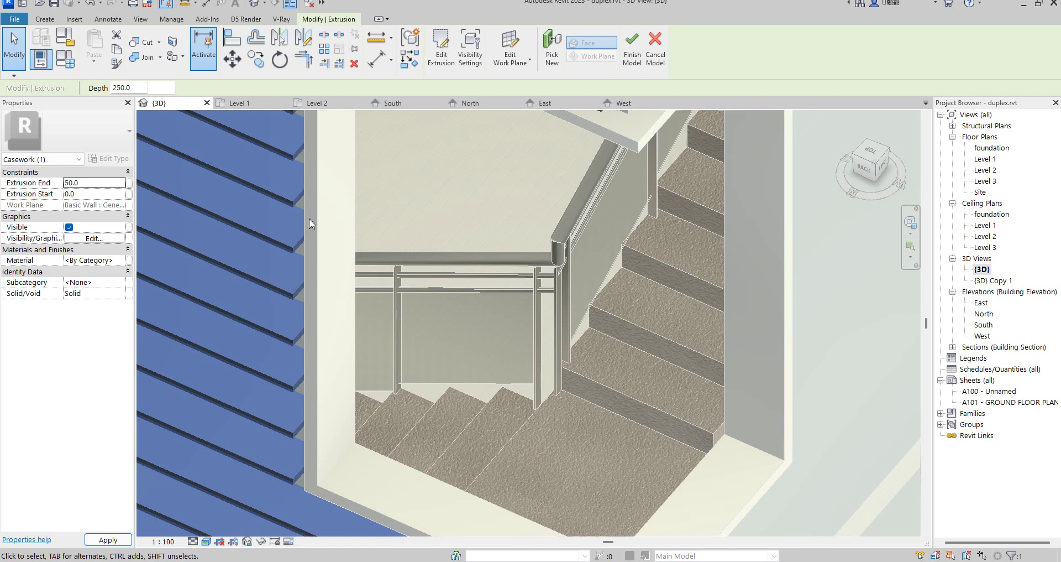
{"action": "key", "text": "Escape"}
{"action": "scroll", "coordinate": [403, 240], "scroll_direction": "down", "scroll_amount": 6}
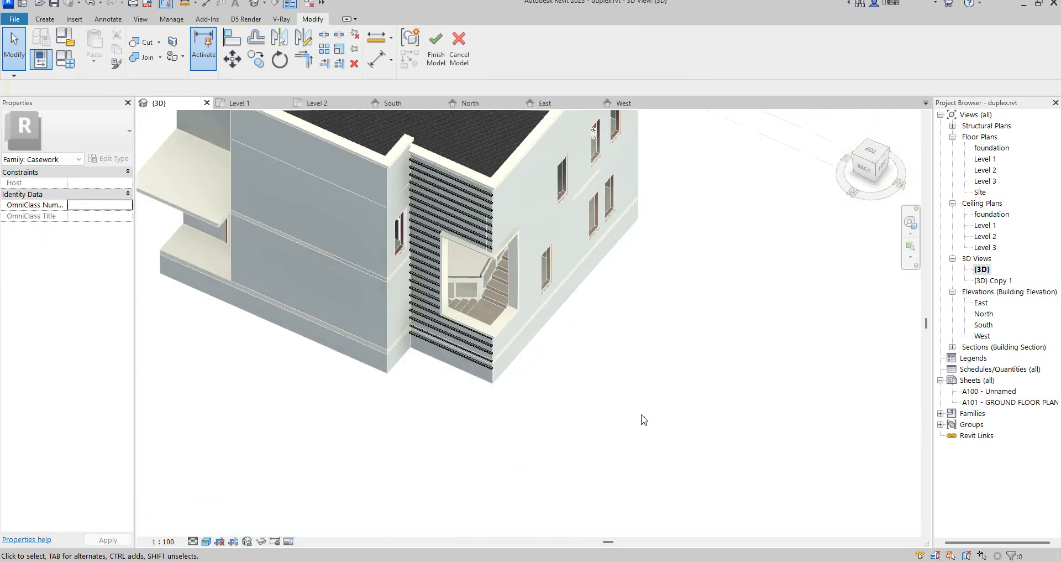
{"action": "scroll", "coordinate": [470, 293], "scroll_direction": "down", "scroll_amount": 2}
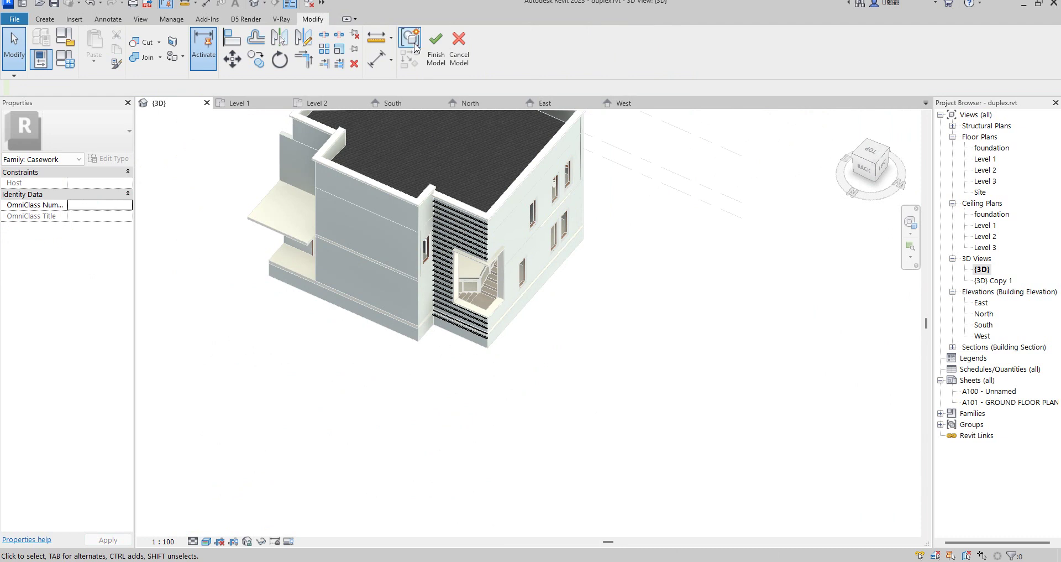
Step: Set the extrusion end of the horizontal strips on the staircase block to 25 mm
{"action": "scroll", "coordinate": [473, 304], "scroll_direction": "up", "scroll_amount": 2}
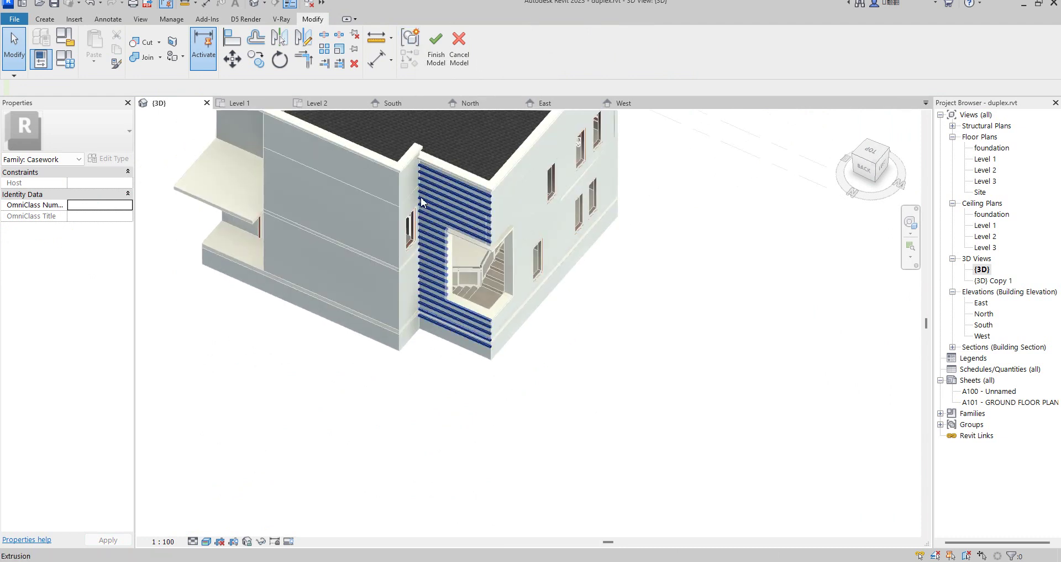
{"action": "scroll", "coordinate": [488, 222], "scroll_direction": "up", "scroll_amount": 3}
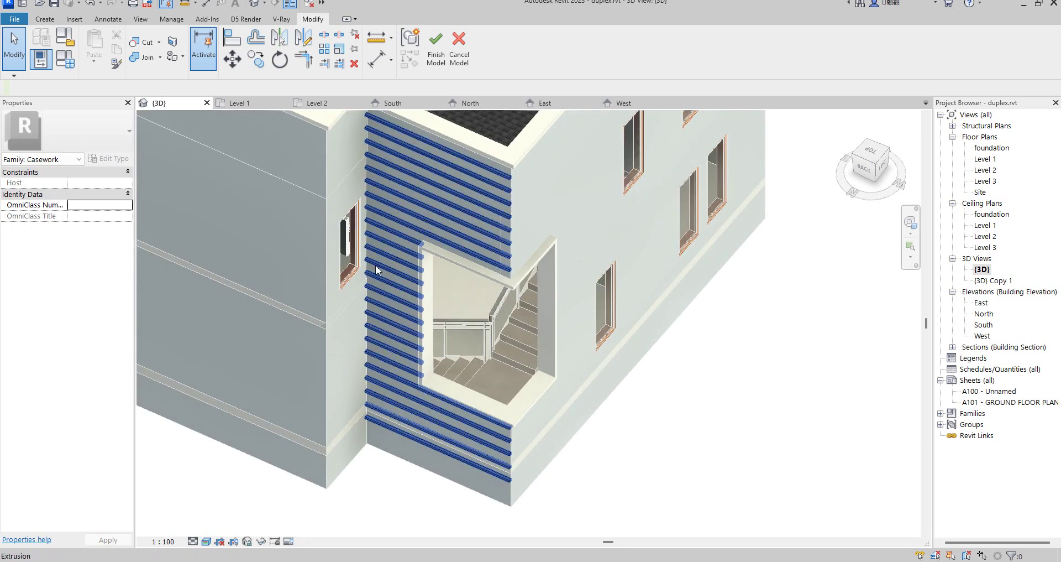
{"action": "scroll", "coordinate": [512, 443], "scroll_direction": "down", "scroll_amount": 3}
{"action": "scroll", "coordinate": [461, 393], "scroll_direction": "up", "scroll_amount": 3}
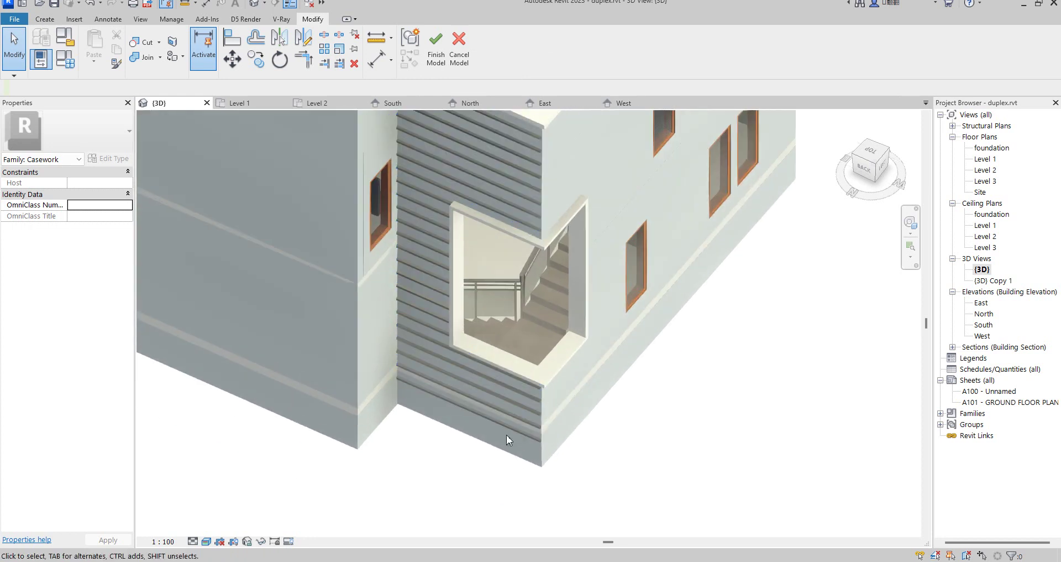
{"action": "left_click", "coordinate": [500, 420]}
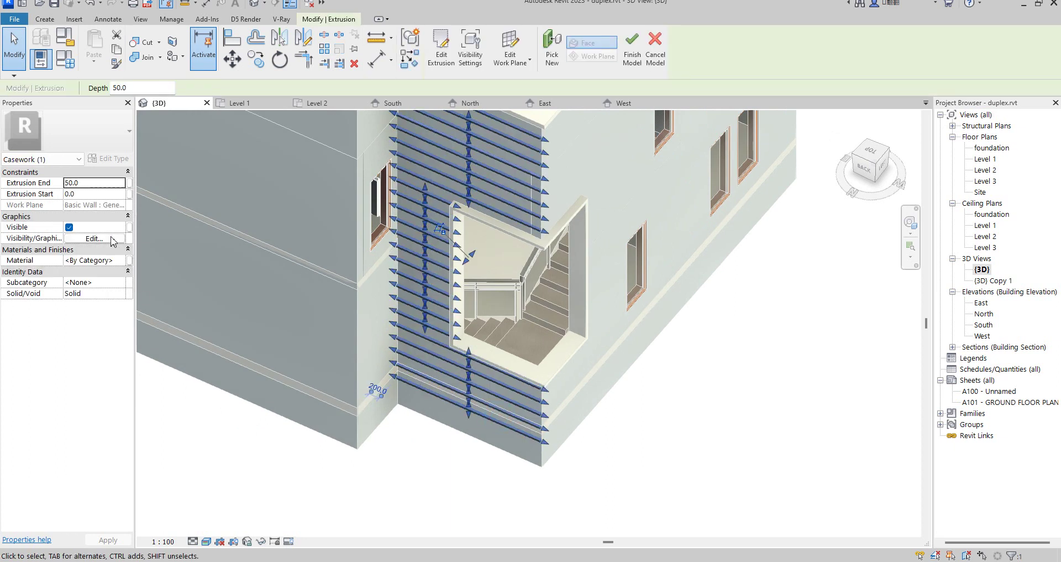
{"action": "left_click", "coordinate": [98, 182]}
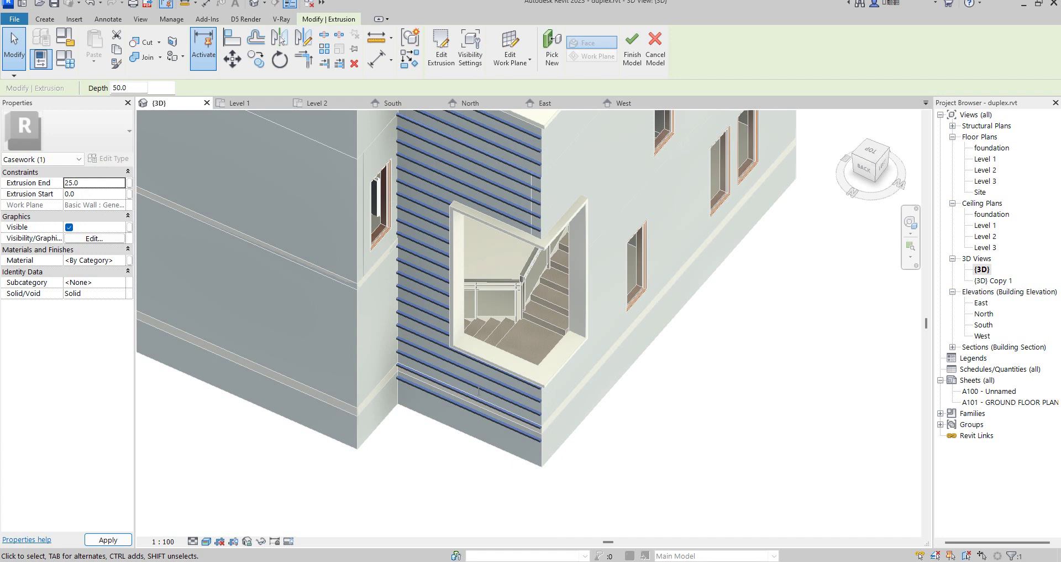
{"action": "left_click", "coordinate": [725, 399]}
{"action": "scroll", "coordinate": [659, 360], "scroll_direction": "down", "scroll_amount": 2}
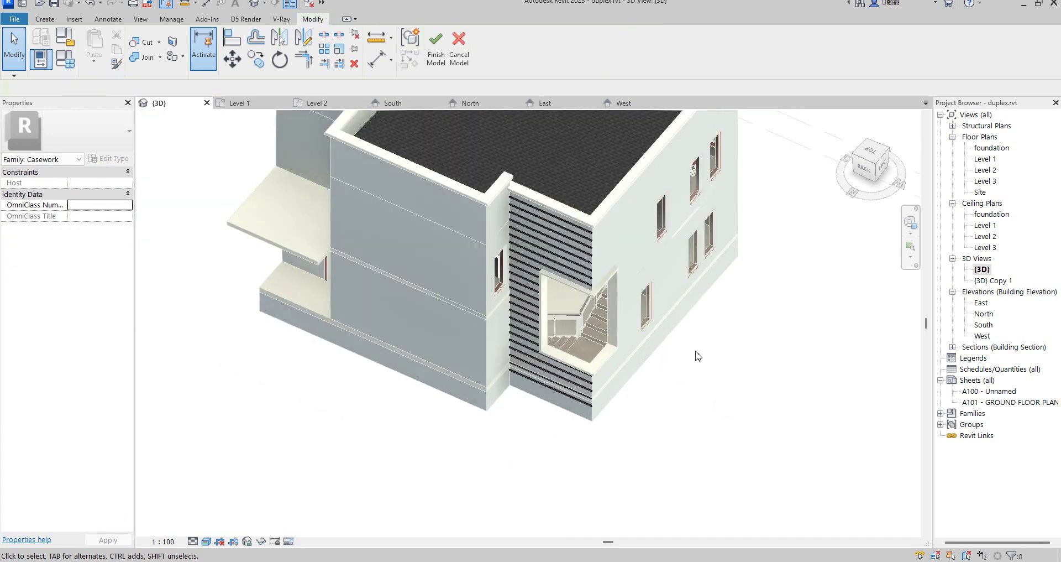
Step: Finish the in-place casework model of horizontal strips on the staircase block
{"action": "scroll", "coordinate": [557, 431], "scroll_direction": "up", "scroll_amount": 10}
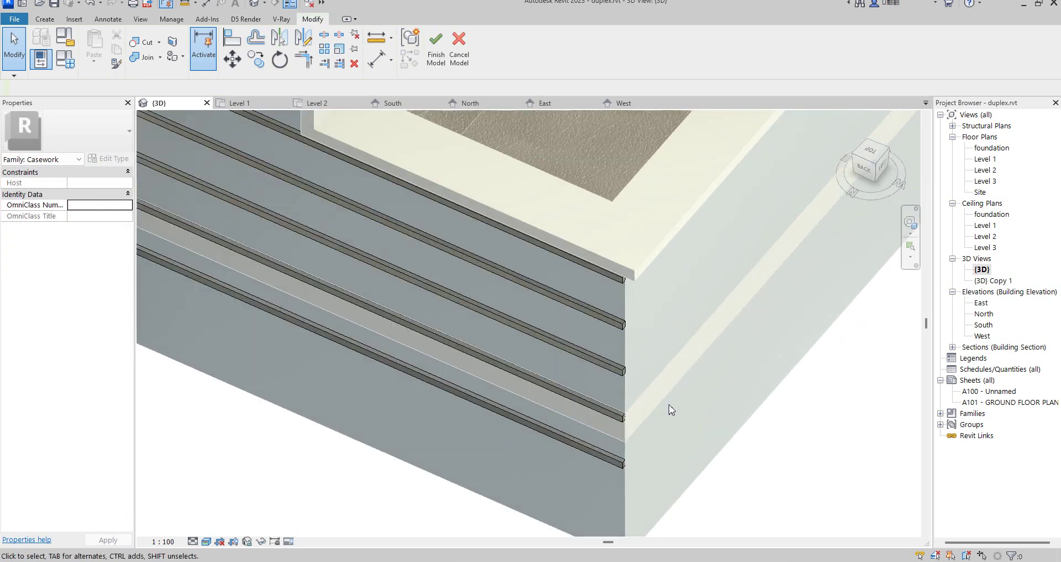
{"action": "scroll", "coordinate": [576, 382], "scroll_direction": "down", "scroll_amount": 10}
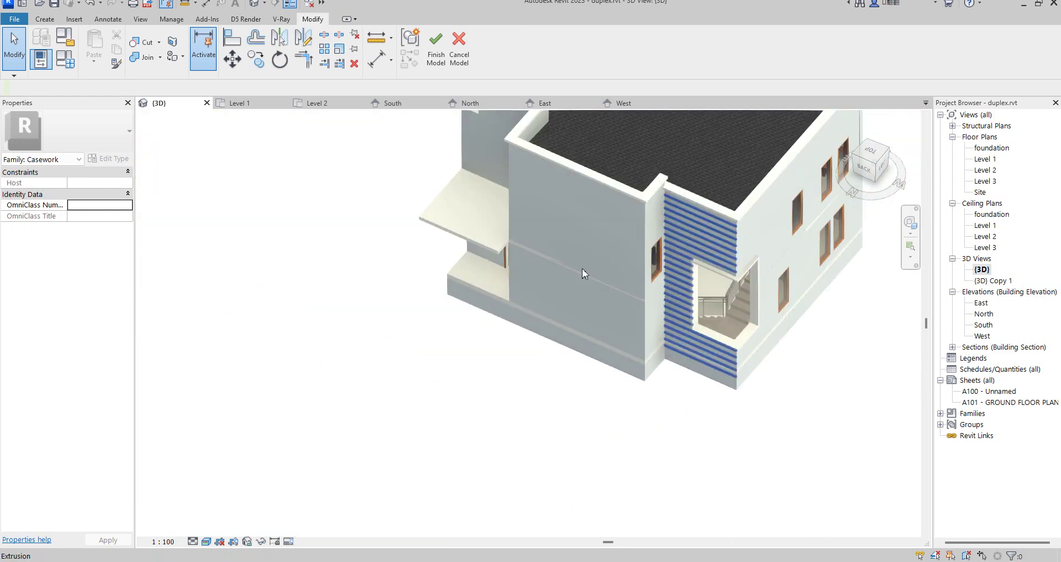
{"action": "left_click", "coordinate": [429, 44]}
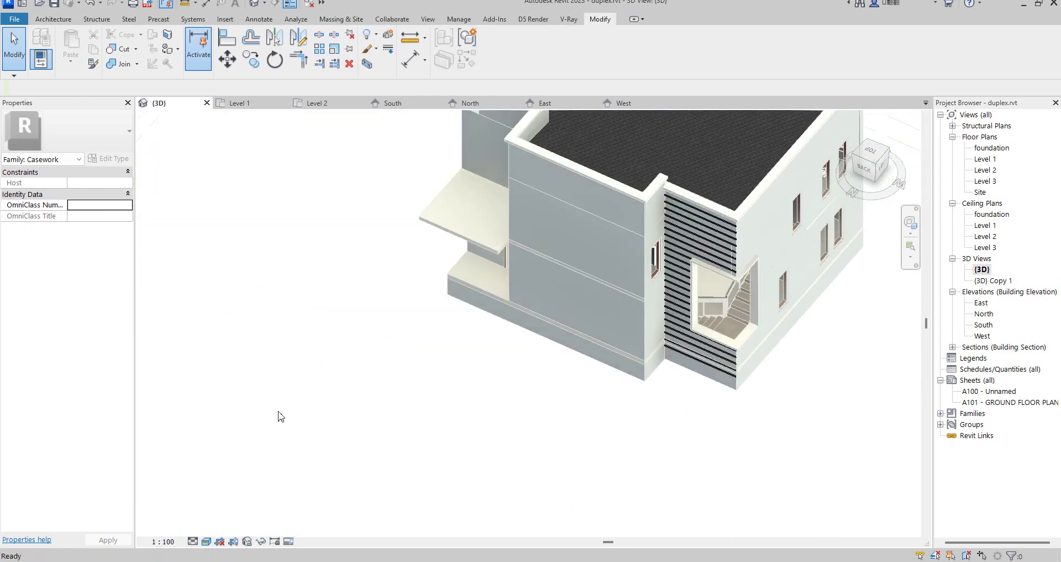
Step: Examine the duplex from its right-back corner, checking the entrance canopy, the plain side walls and the strips on the staircase block
{"action": "scroll", "coordinate": [313, 409], "scroll_direction": "down", "scroll_amount": 5}
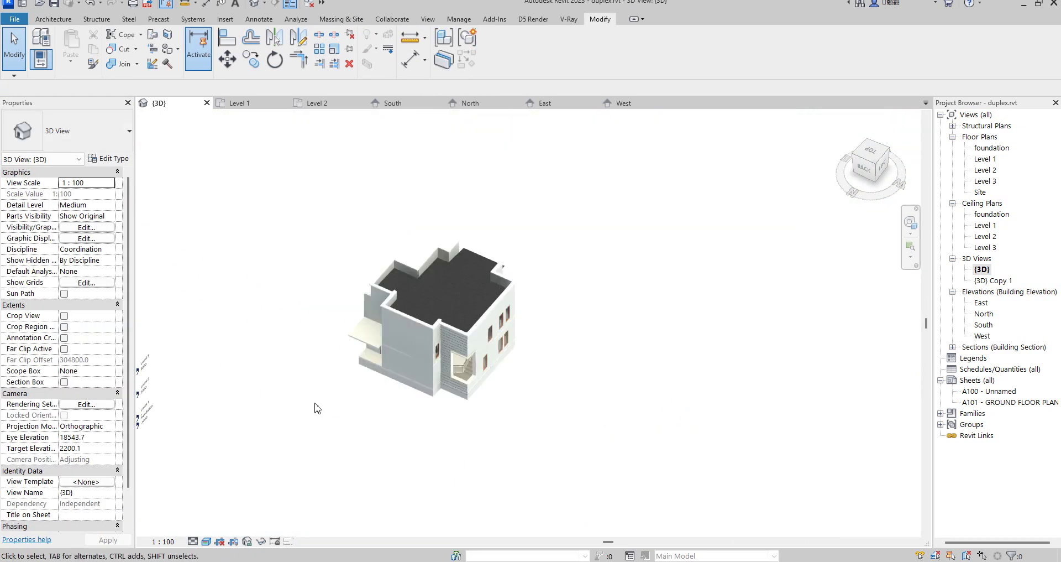
{"action": "left_click", "coordinate": [852, 160]}
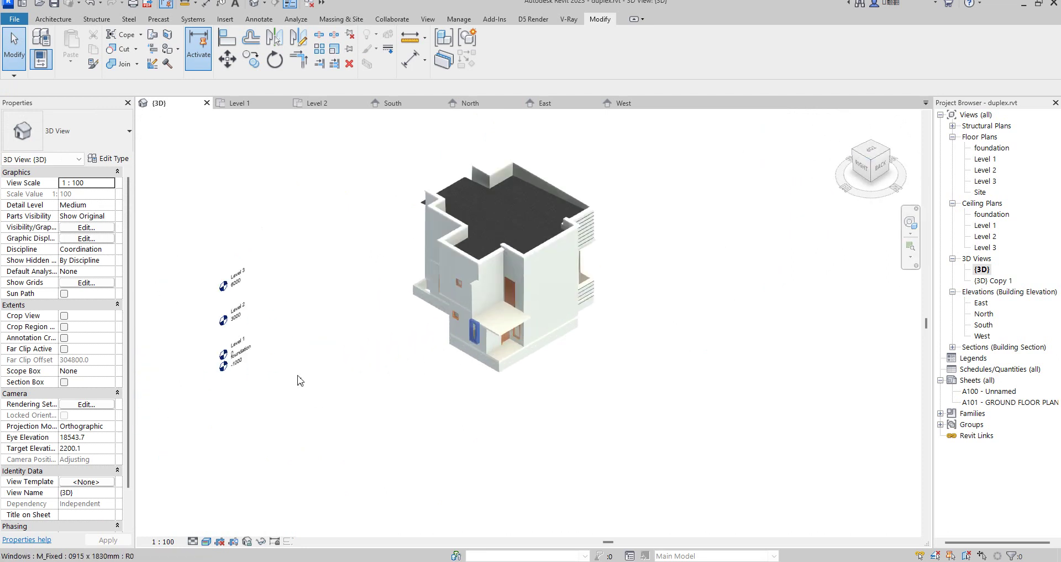
{"action": "scroll", "coordinate": [601, 239], "scroll_direction": "up", "scroll_amount": 5}
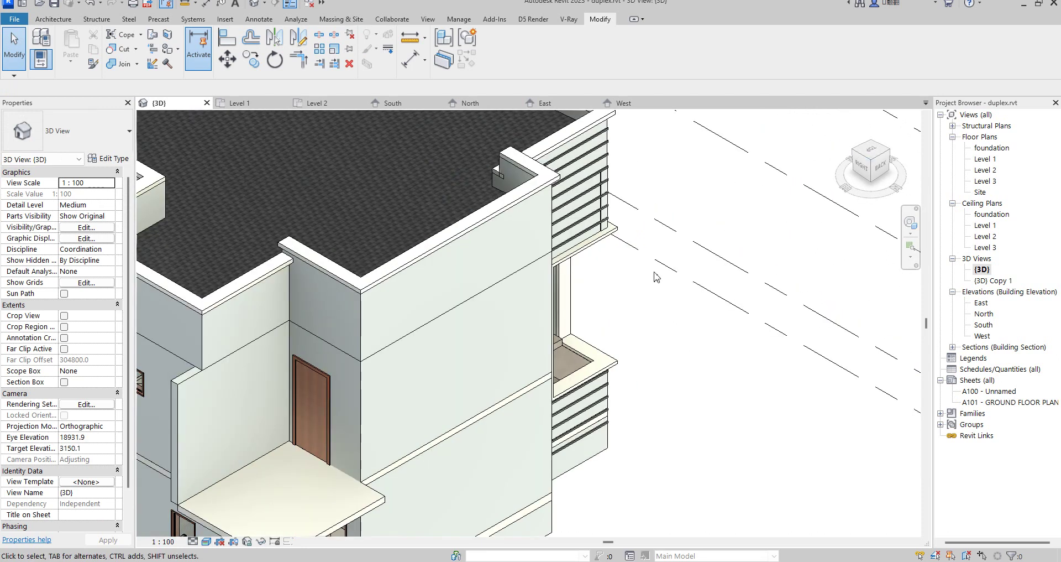
{"action": "scroll", "coordinate": [526, 435], "scroll_direction": "up", "scroll_amount": 3}
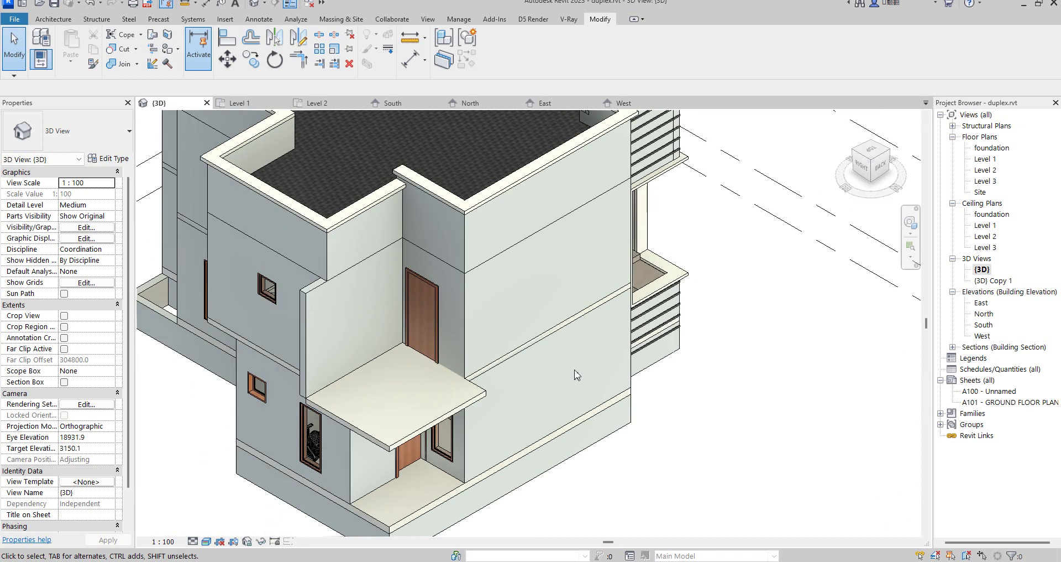
{"action": "scroll", "coordinate": [572, 377], "scroll_direction": "down", "scroll_amount": 4}
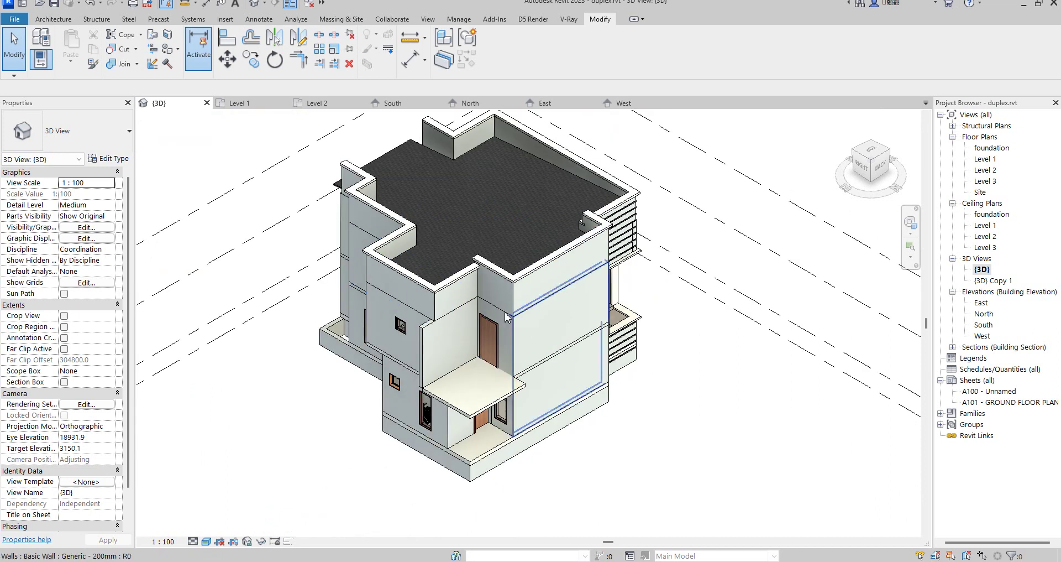
{"action": "scroll", "coordinate": [532, 370], "scroll_direction": "up", "scroll_amount": 4}
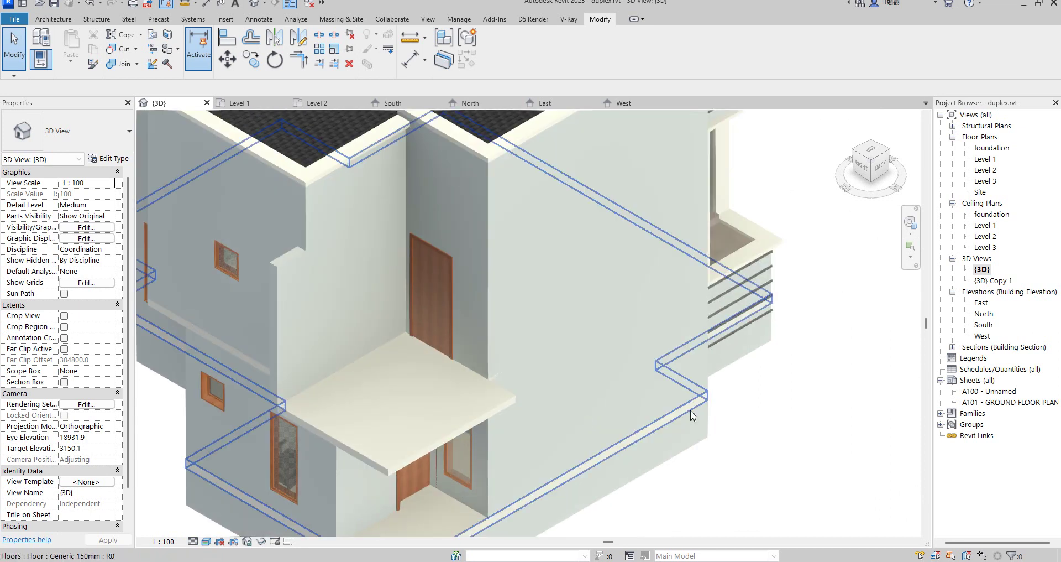
{"action": "scroll", "coordinate": [731, 407], "scroll_direction": "down", "scroll_amount": 4}
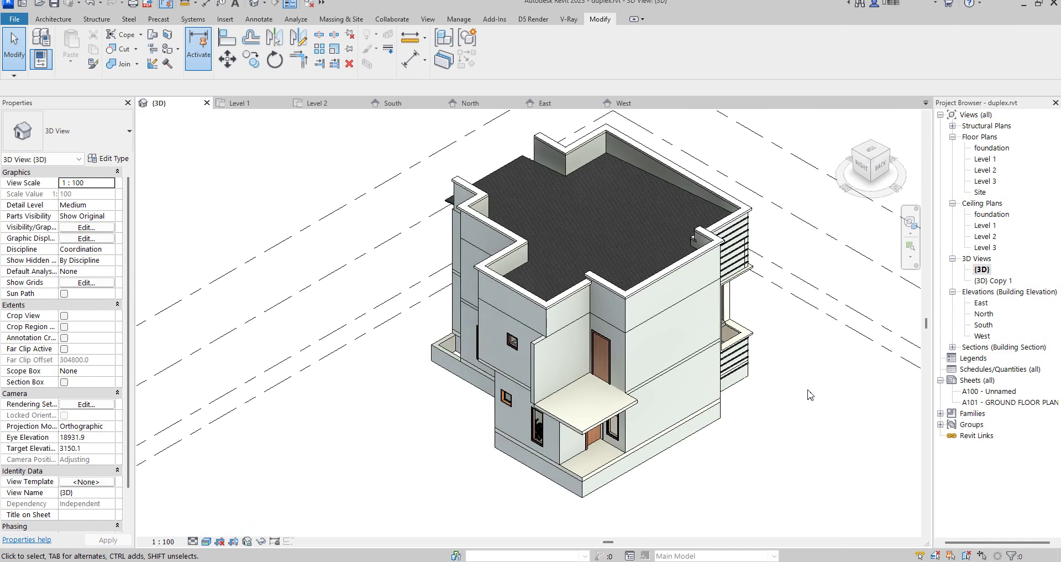
{"action": "scroll", "coordinate": [731, 447], "scroll_direction": "up", "scroll_amount": 3}
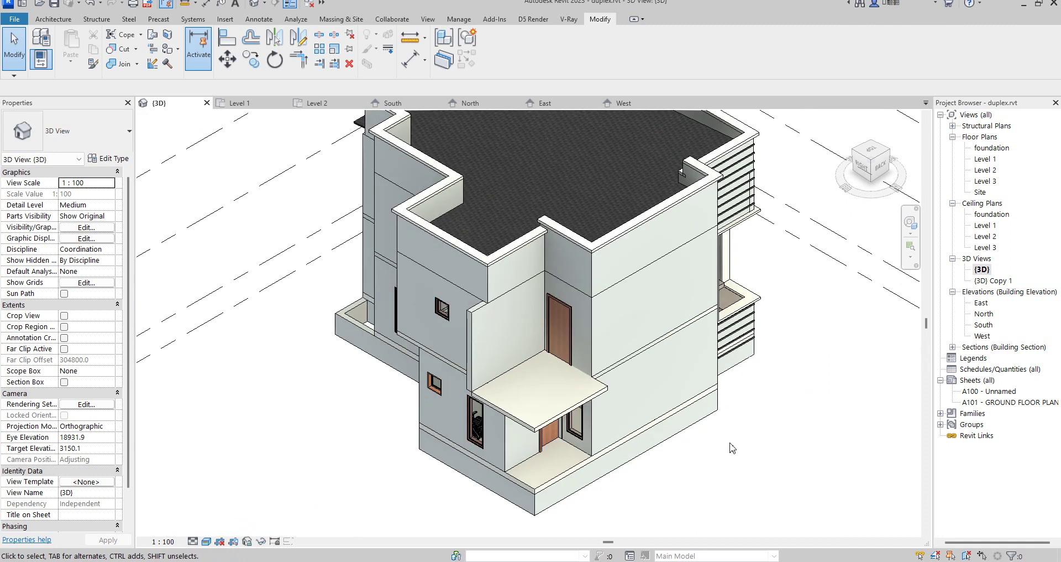
{"action": "scroll", "coordinate": [537, 486], "scroll_direction": "down", "scroll_amount": 3}
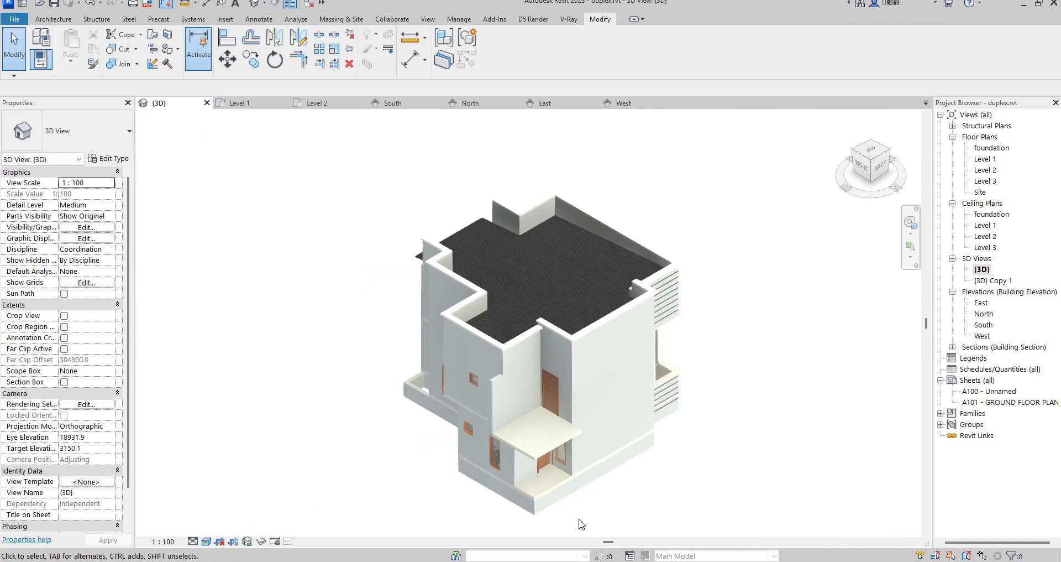